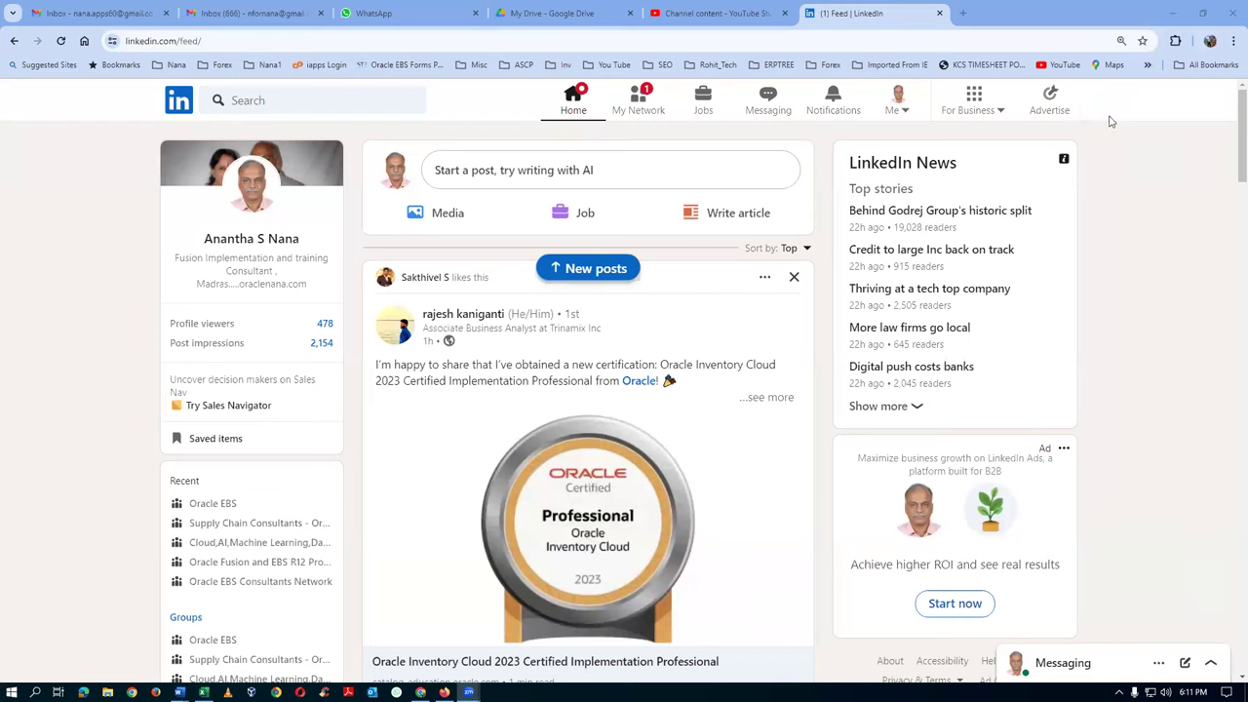
# Open drive.google.com in a new browser tab and view the list of available Google accounts
pyautogui.click(22, 337)
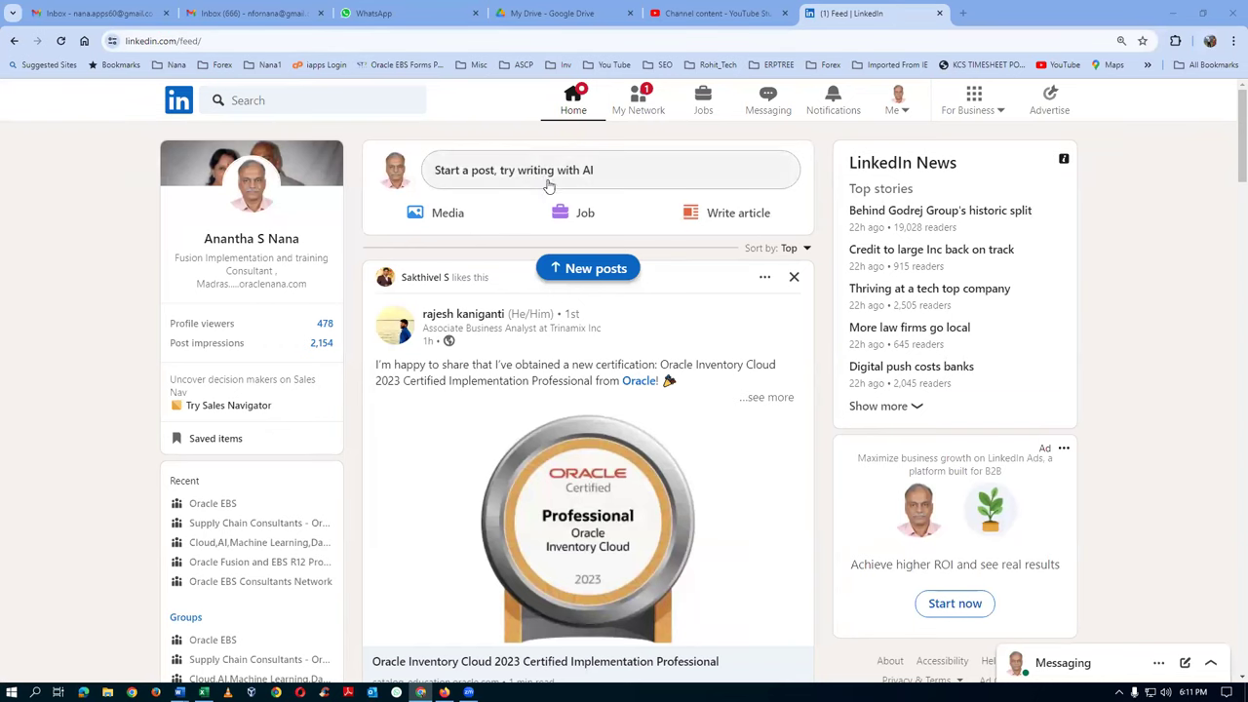
pyautogui.click(960, 17)
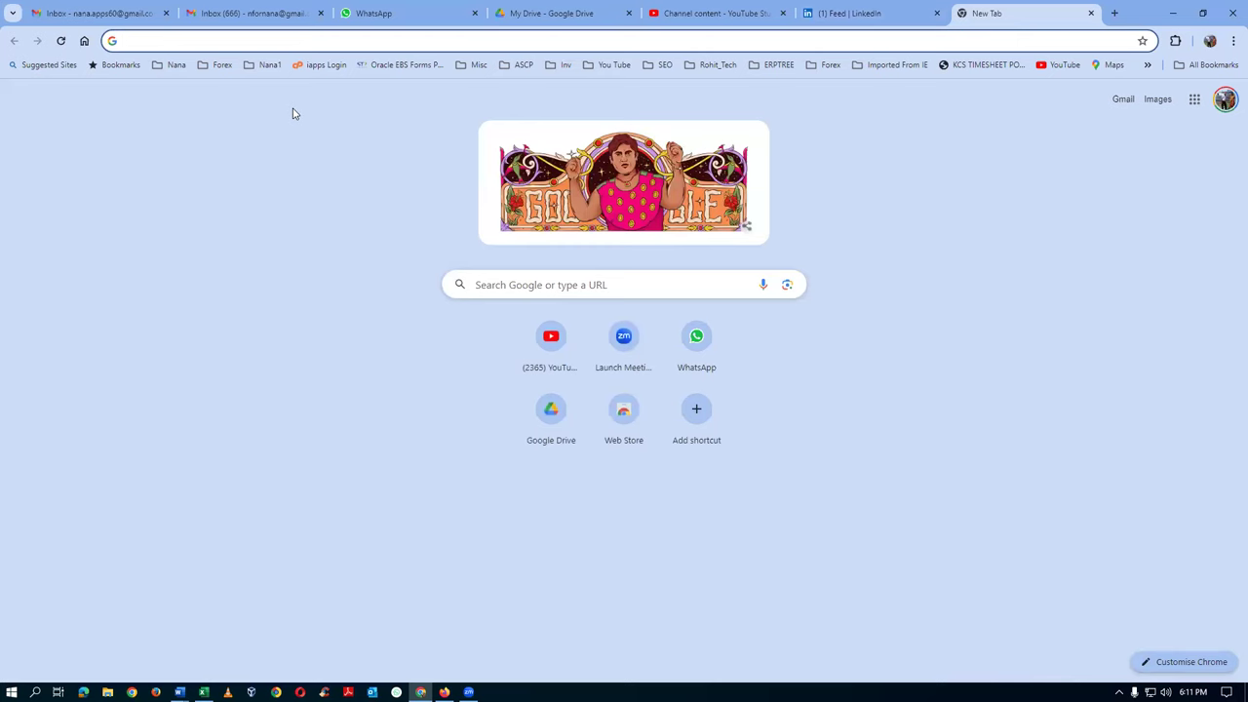
pyautogui.write('drive.')
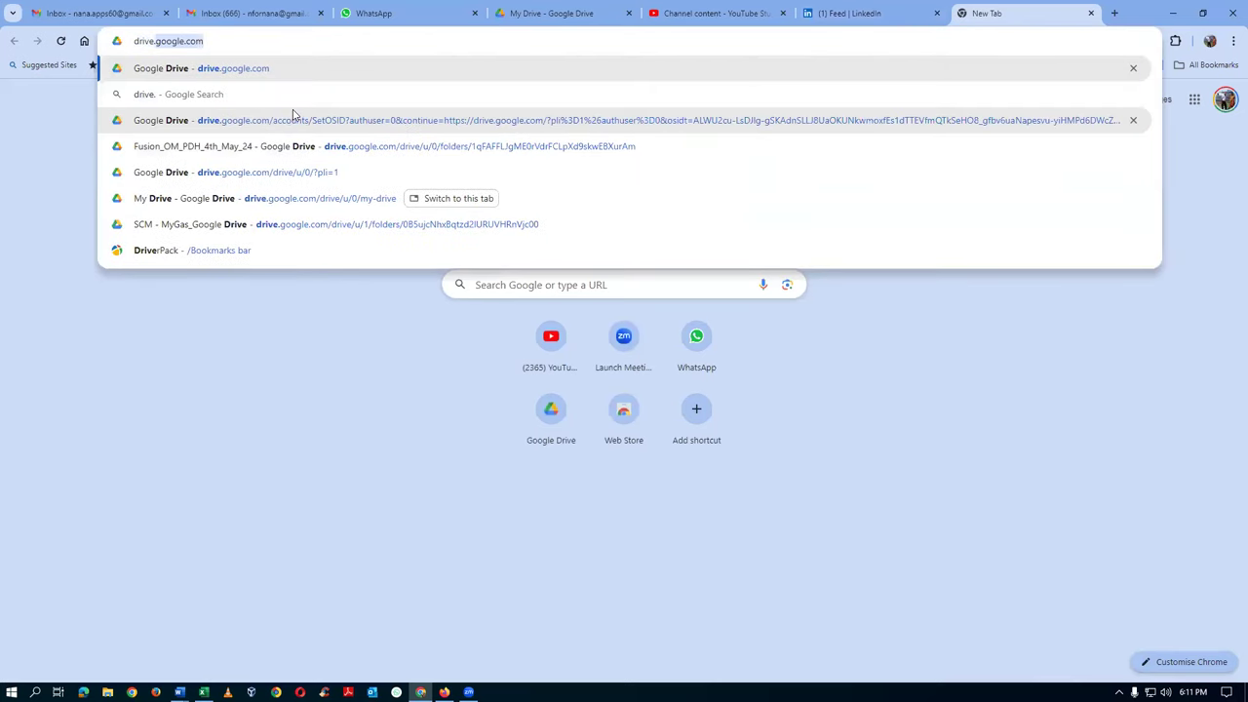
pyautogui.write('google.co')
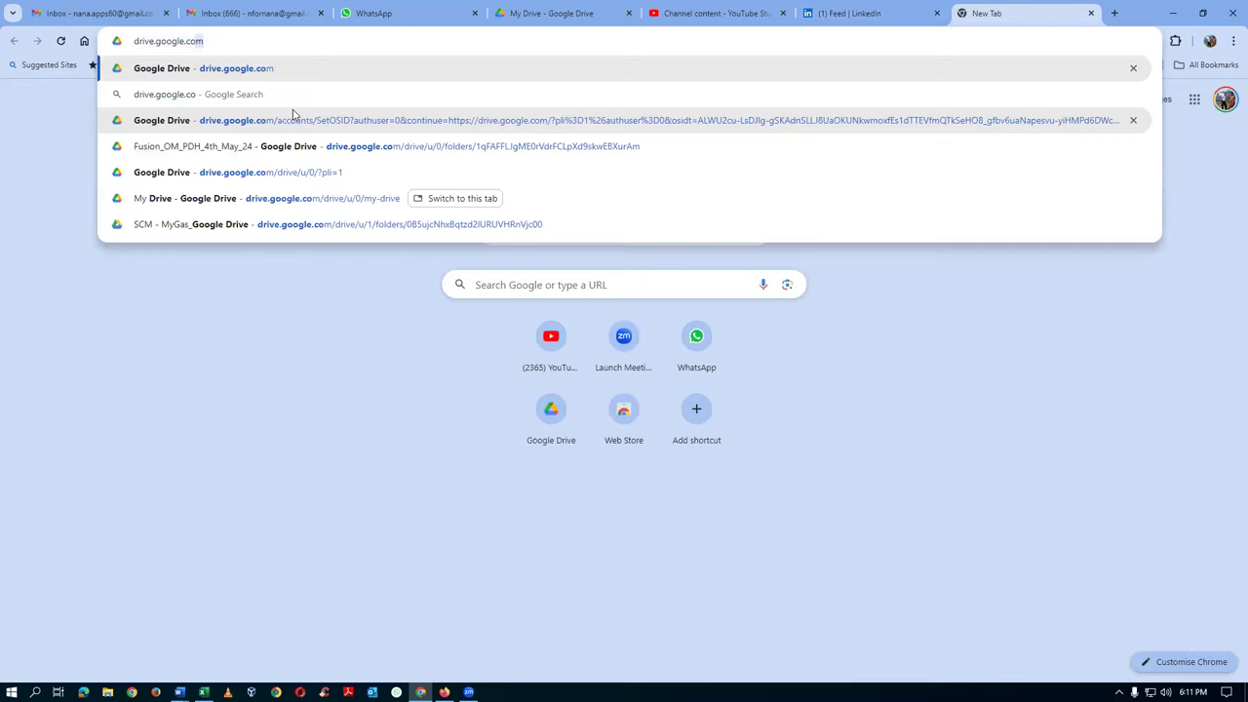
pyautogui.press('Return')
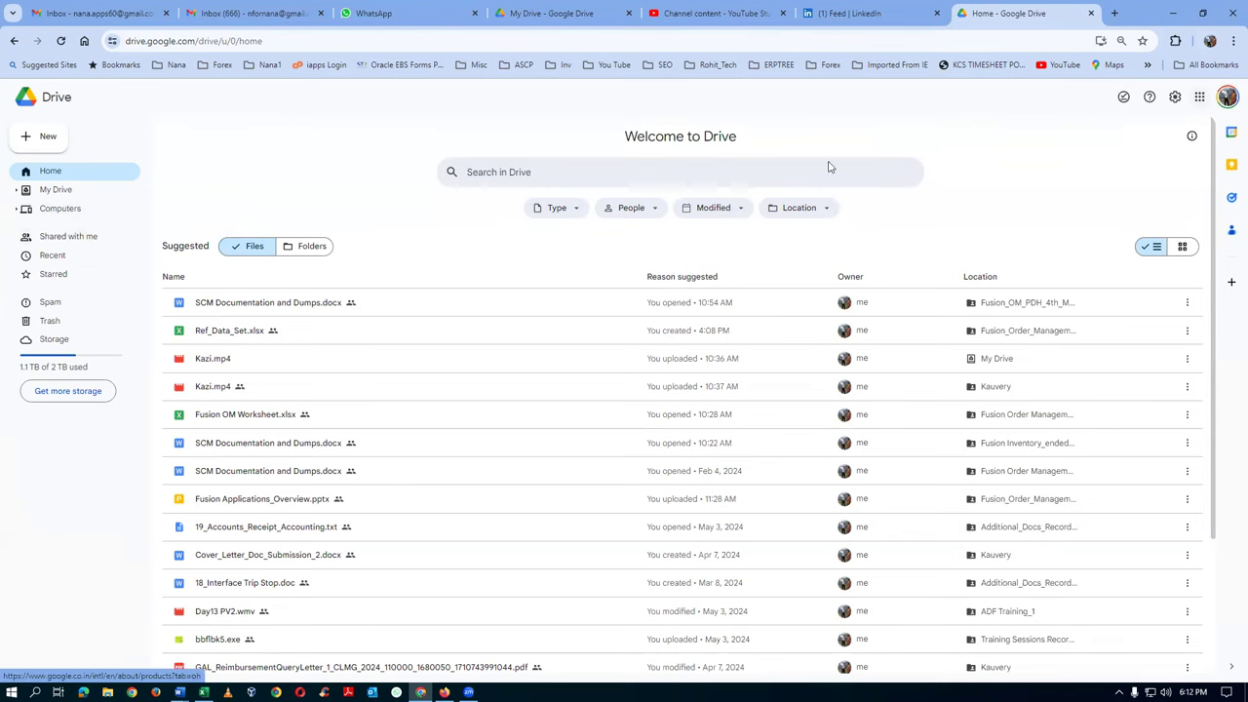
pyautogui.click(1227, 99)
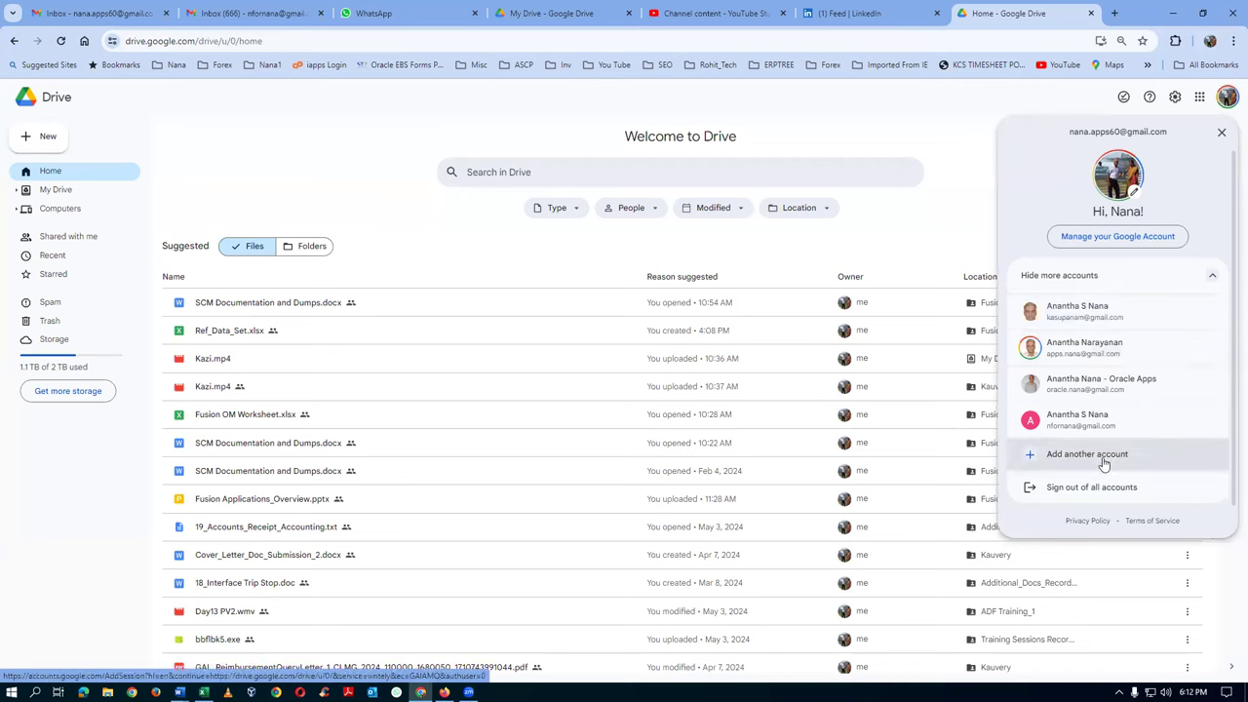
pyautogui.click(970, 143)
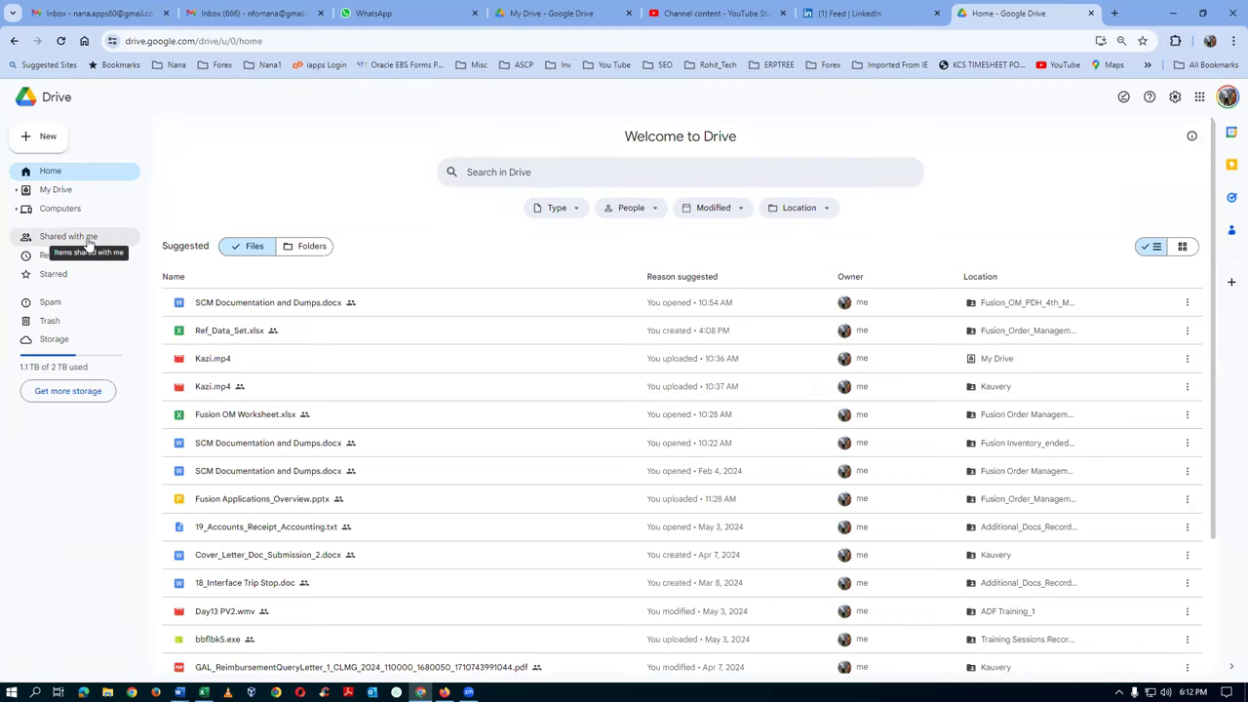
# Open the Fusion_OM_PDH_4th_May_24 folder in My Drive, checking the available Google accounts again before entering it
pyautogui.click(55, 193)
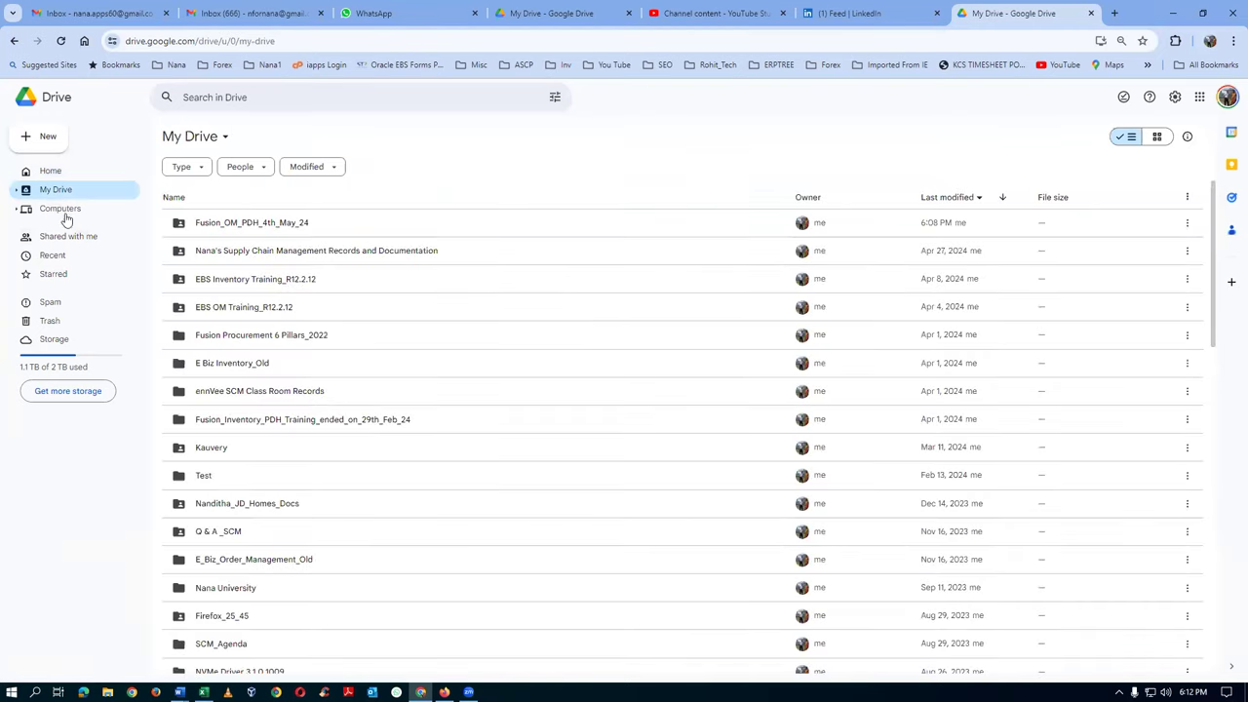
pyautogui.click(314, 223)
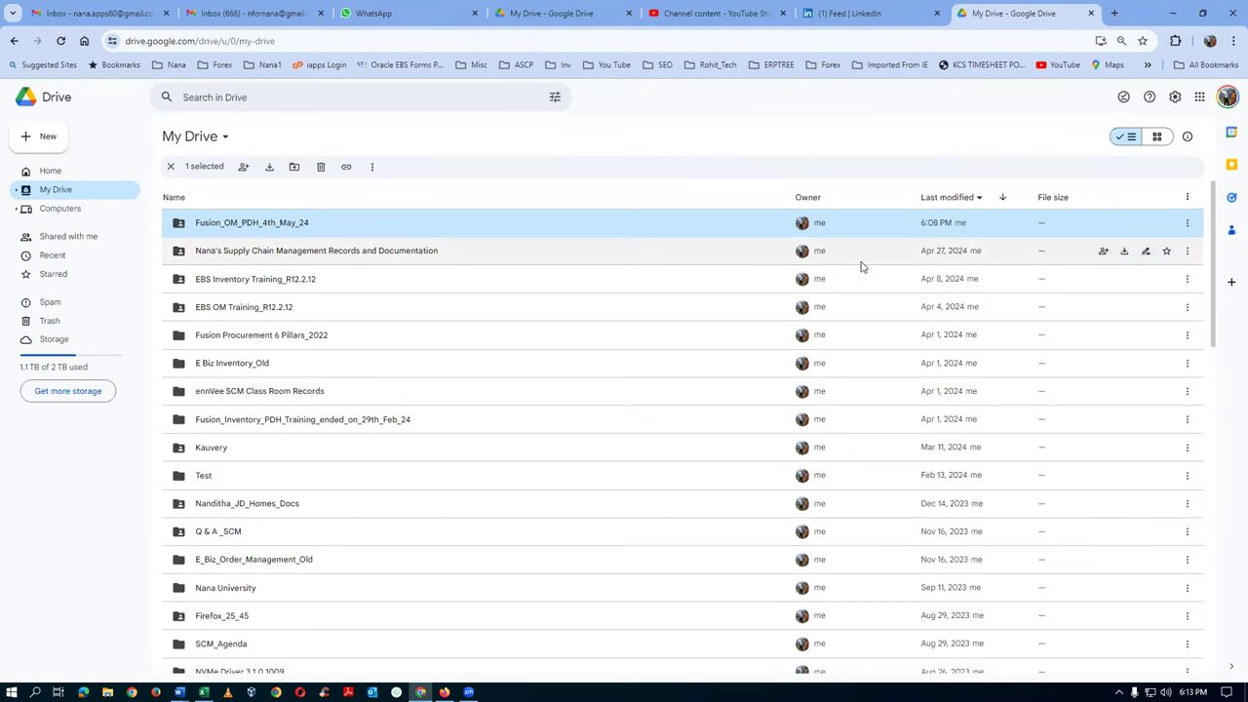
pyautogui.click(1228, 97)
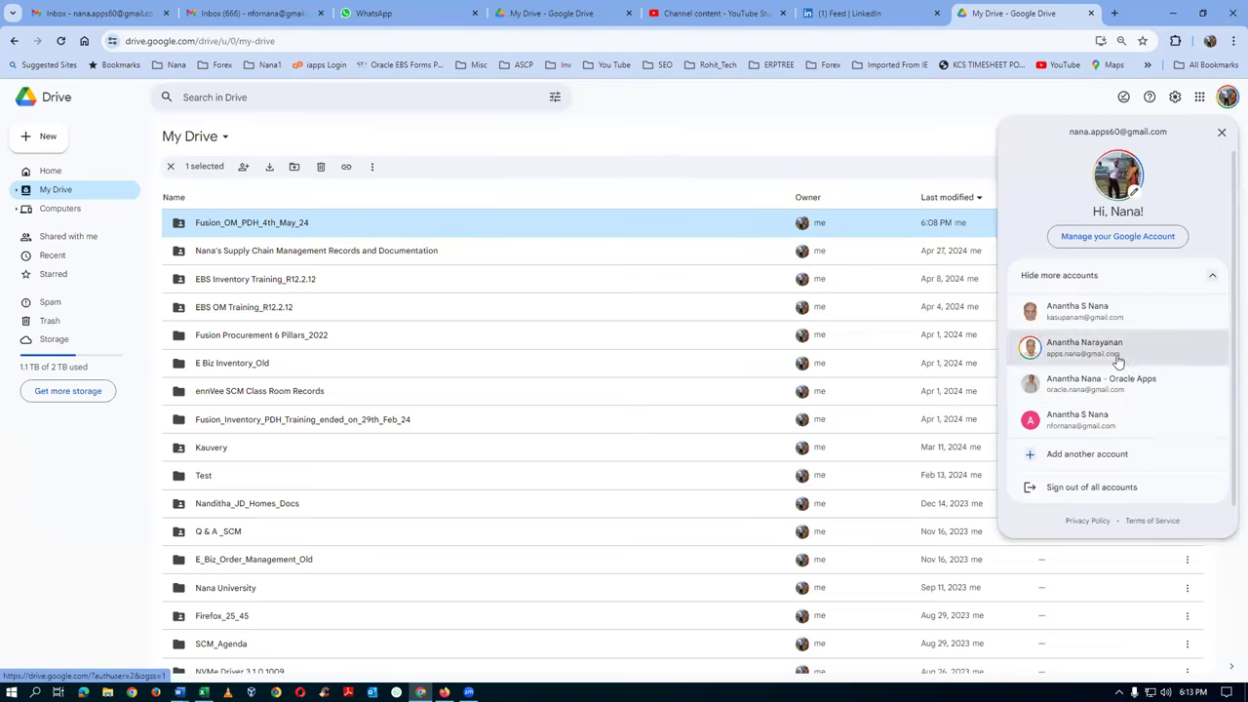
pyautogui.click(824, 144)
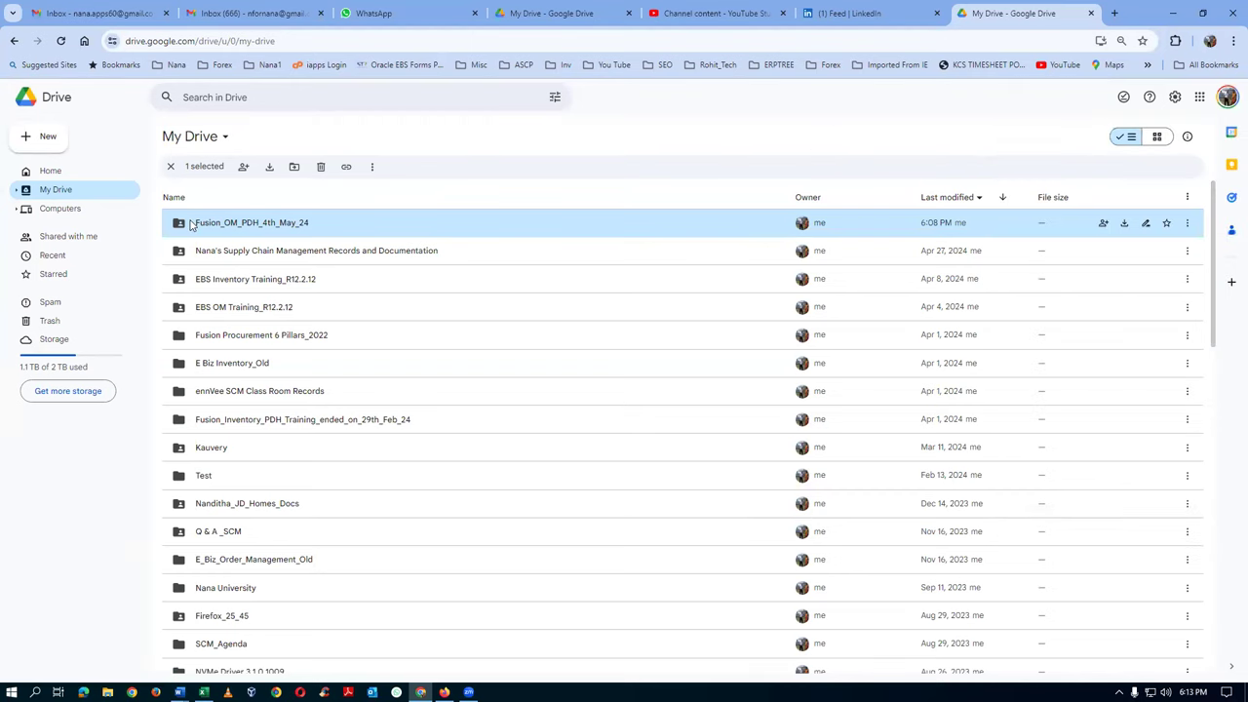
pyautogui.doubleClick(344, 231)
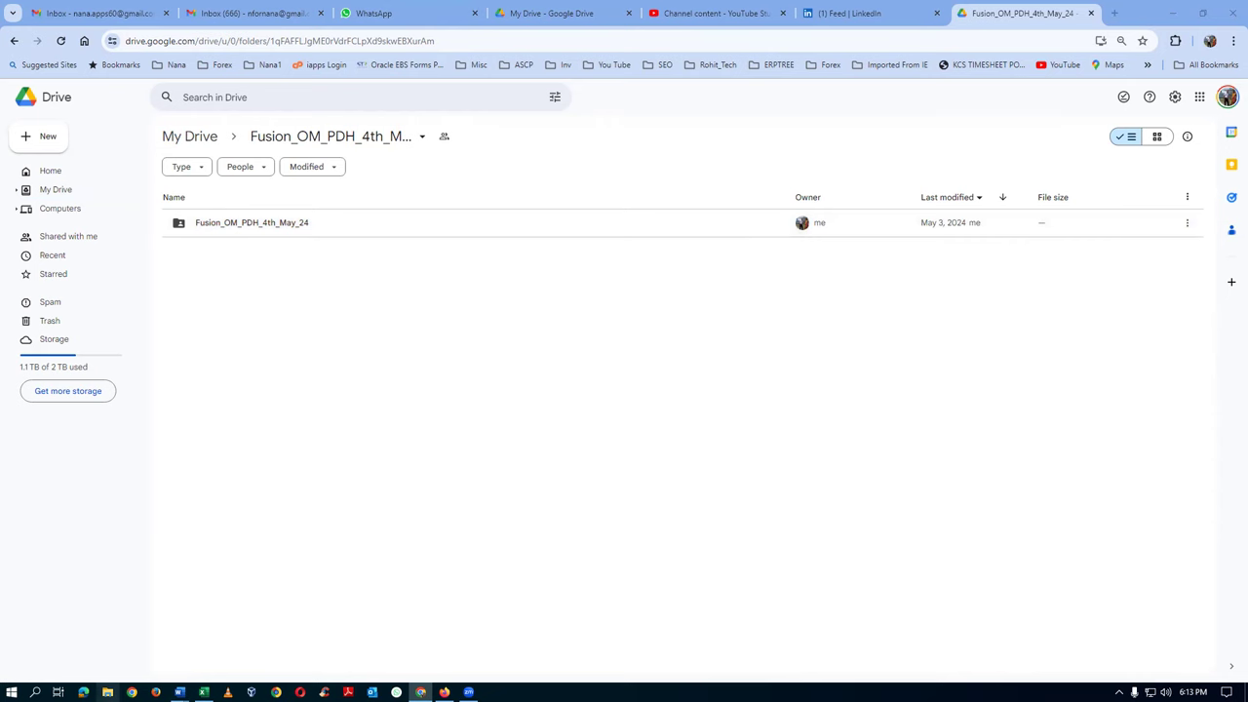
# Switch to File Explorer and check the size of the Fusion_OM_PDH_4th_May_24 folder on drive F: in its properties
pyautogui.click(108, 693)
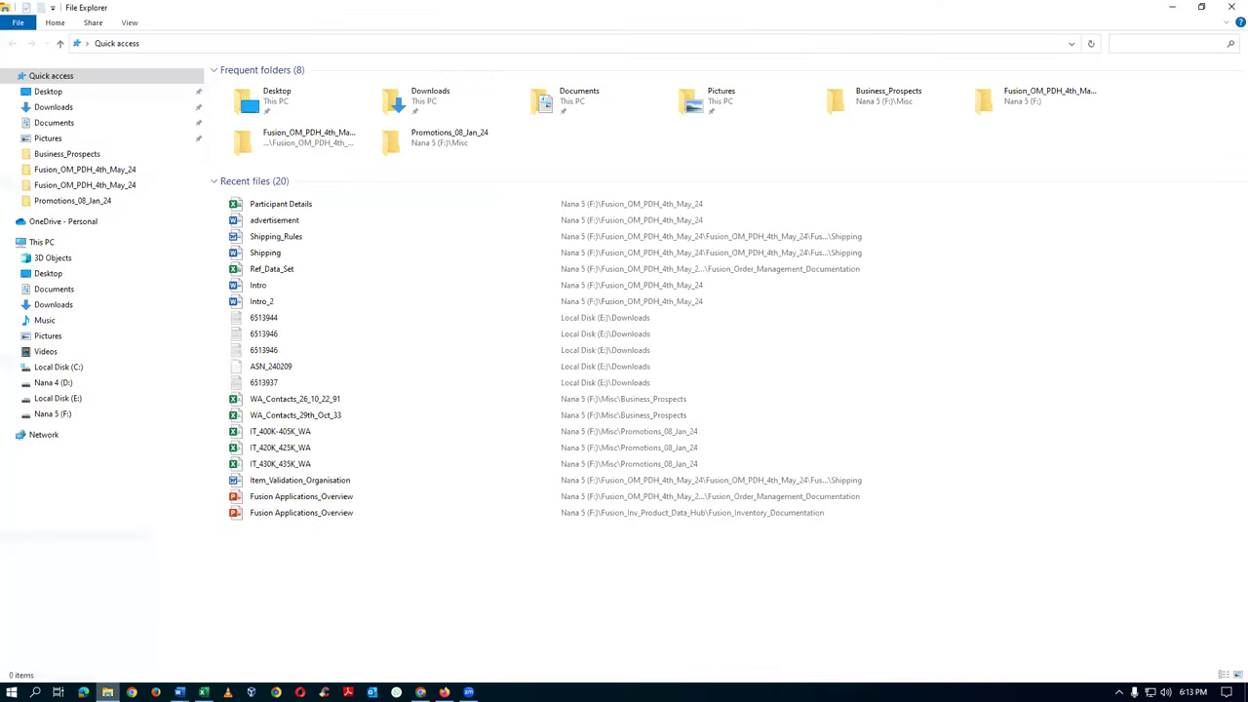
pyautogui.click(61, 417)
pyautogui.click(366, 198)
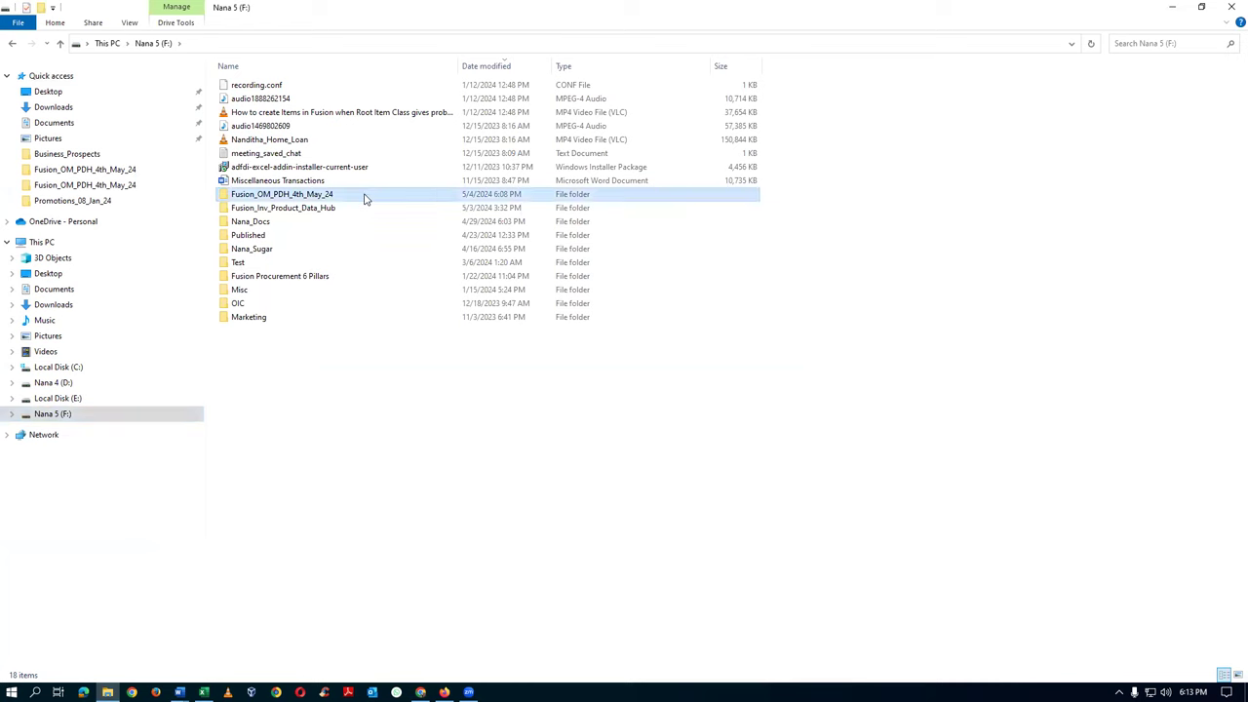
pyautogui.rightClick(366, 199)
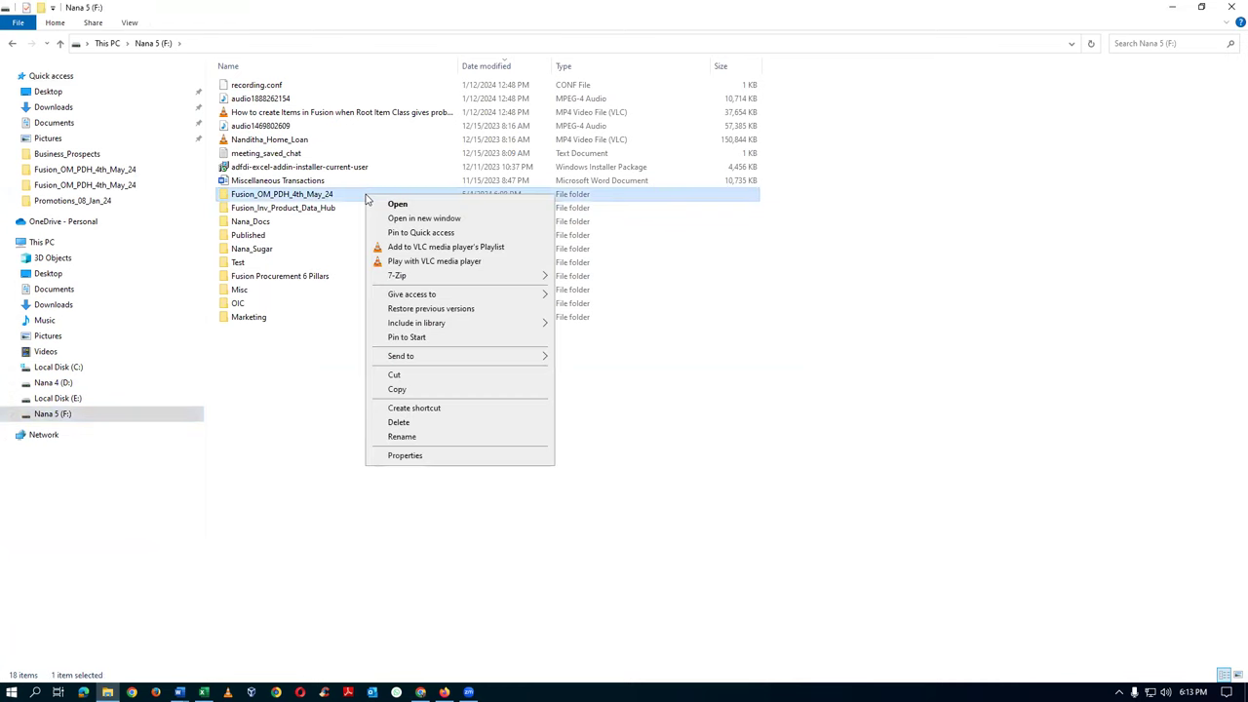
pyautogui.click(413, 456)
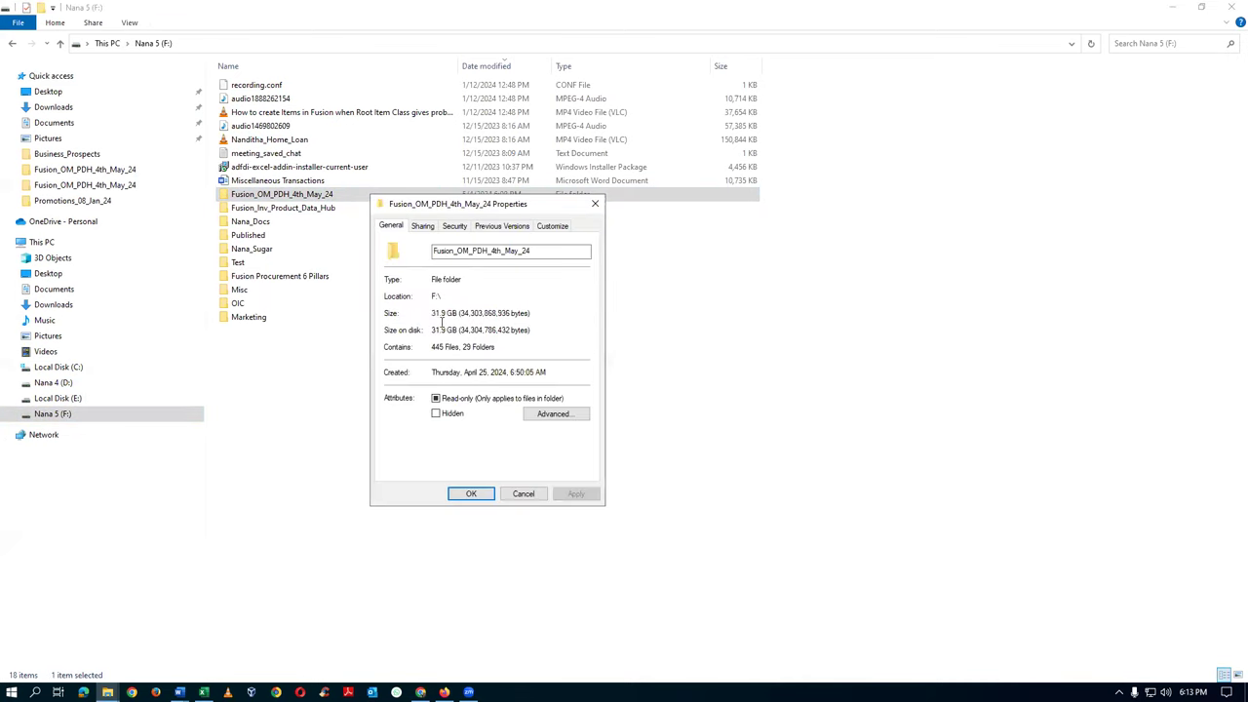
pyautogui.moveTo(434, 313); pyautogui.dragTo(458, 314)
pyautogui.click(480, 314)
pyautogui.moveTo(432, 313); pyautogui.dragTo(454, 314)
pyautogui.click(524, 493)
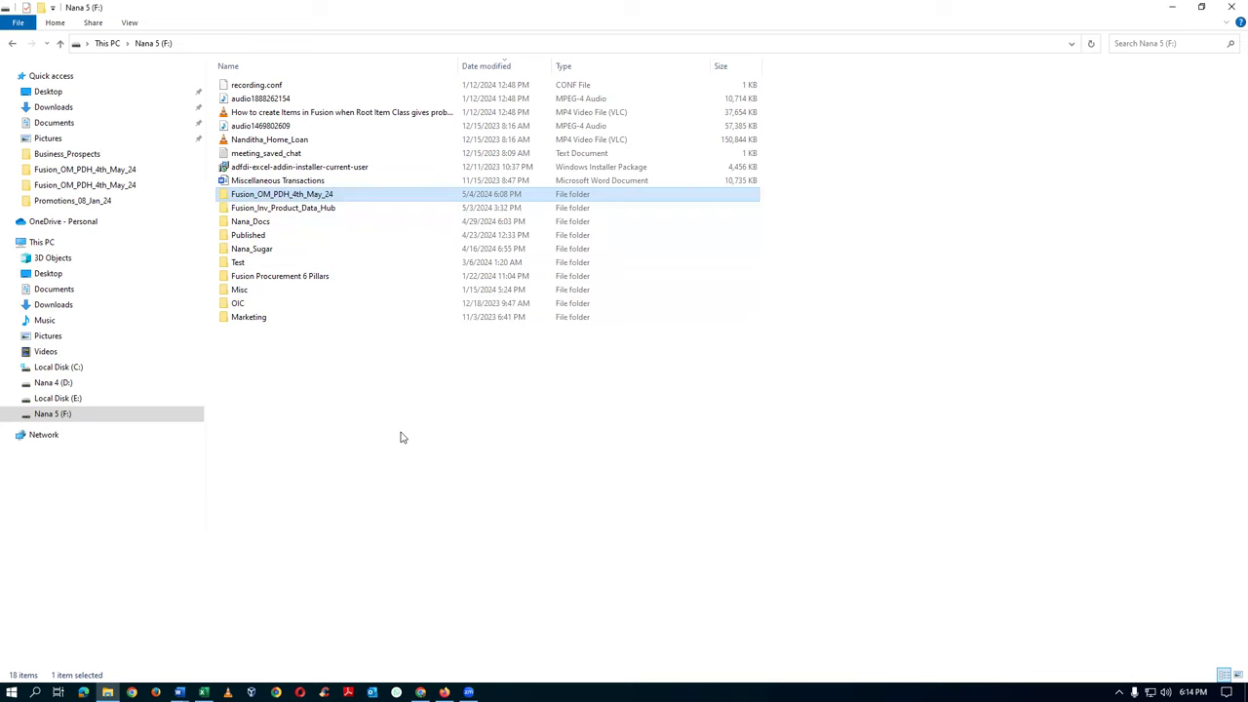
# Return to Google Drive and open the inner Fusion_OM_PDH_4th_May_24 folder, starting again from My Drive
pyautogui.hotkey('alt', 'Tab')
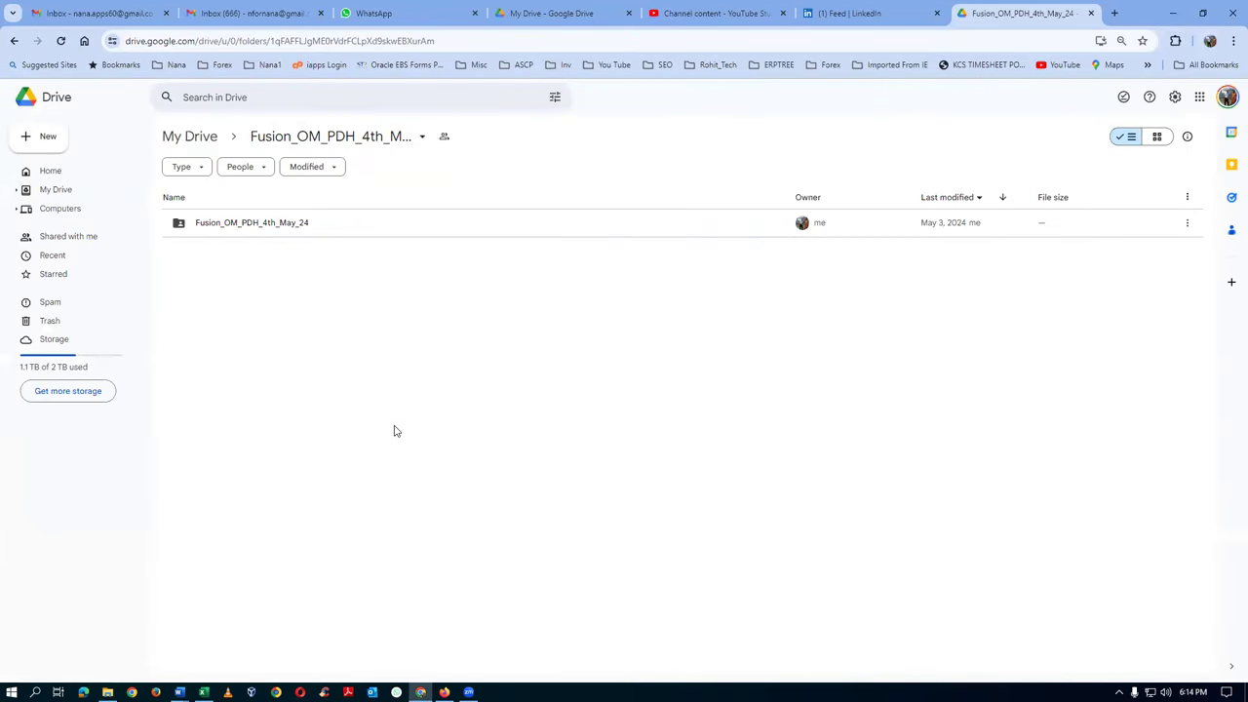
pyautogui.click(204, 139)
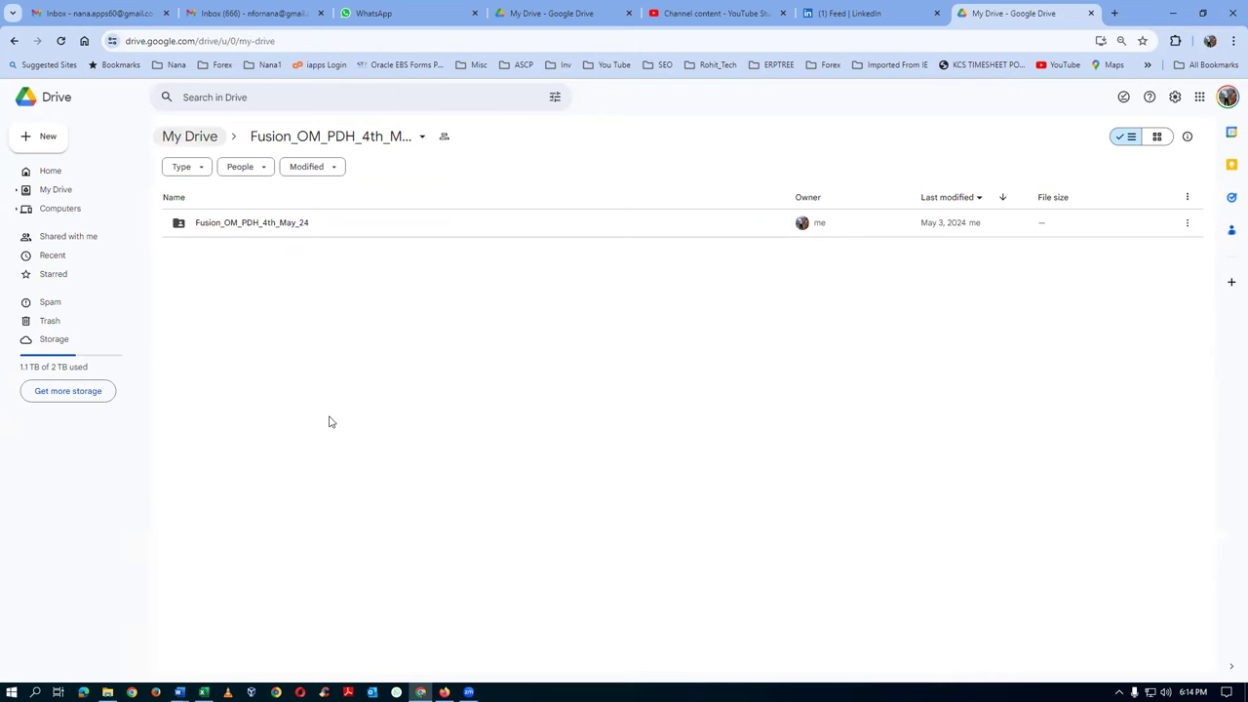
pyautogui.doubleClick(313, 229)
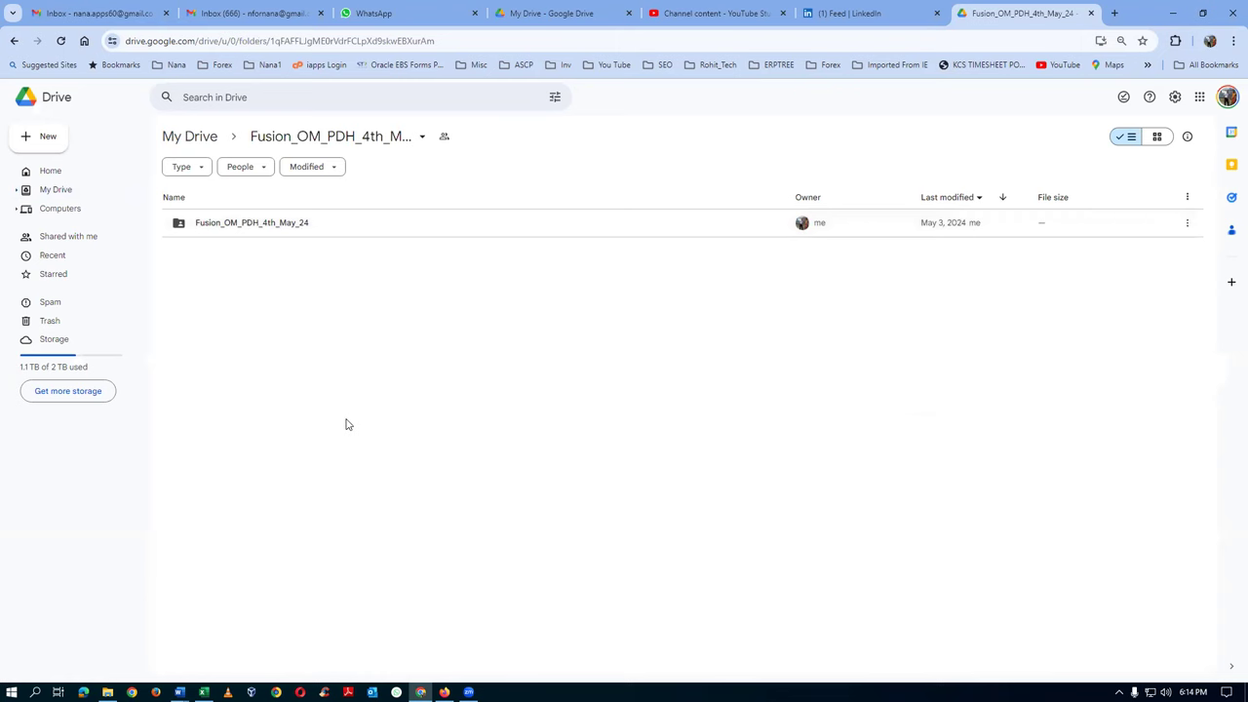
pyautogui.doubleClick(343, 237)
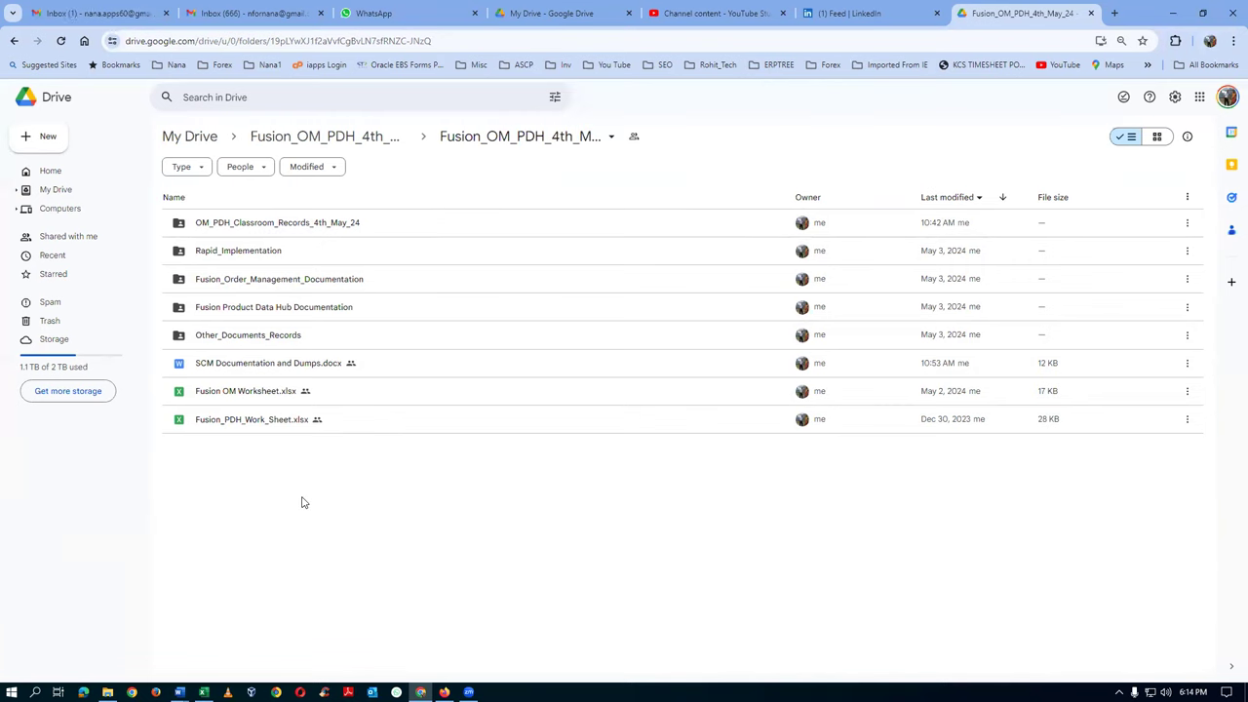
# Read the Gmail thread "OM - PDH Online Training - Zoom Link and other details" and check the WhatsApp chats
pyautogui.click(65, 22)
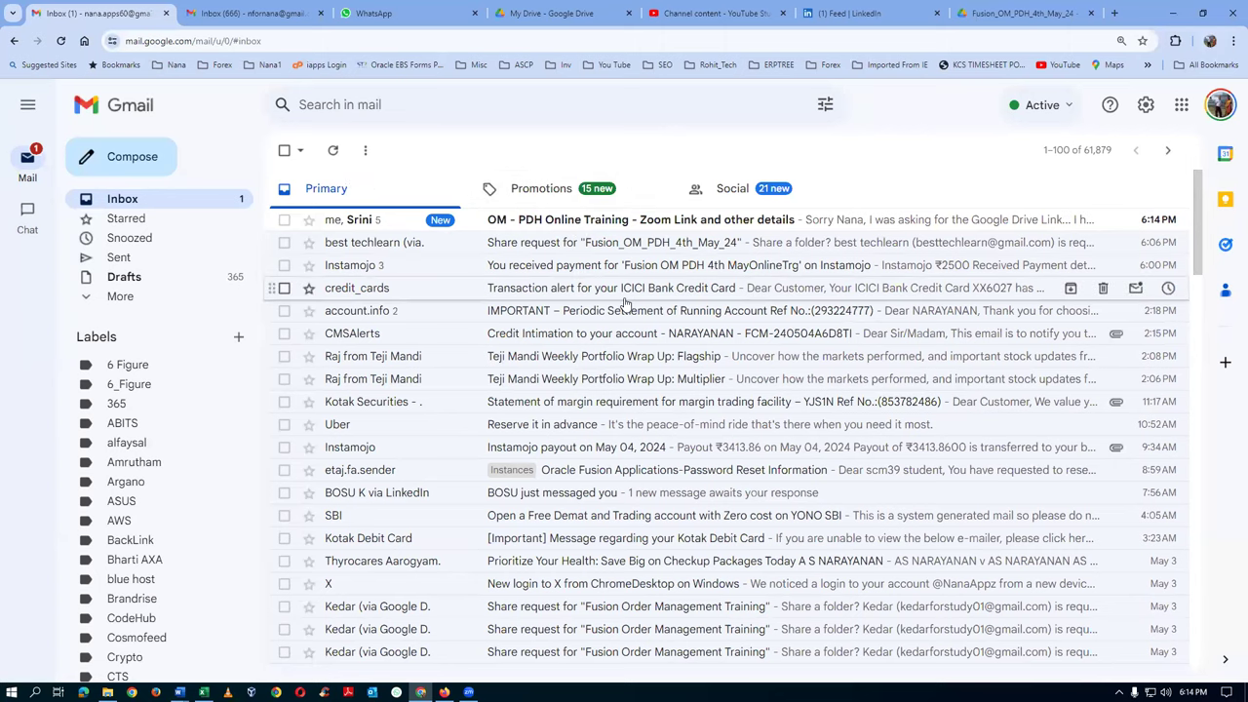
pyautogui.click(651, 225)
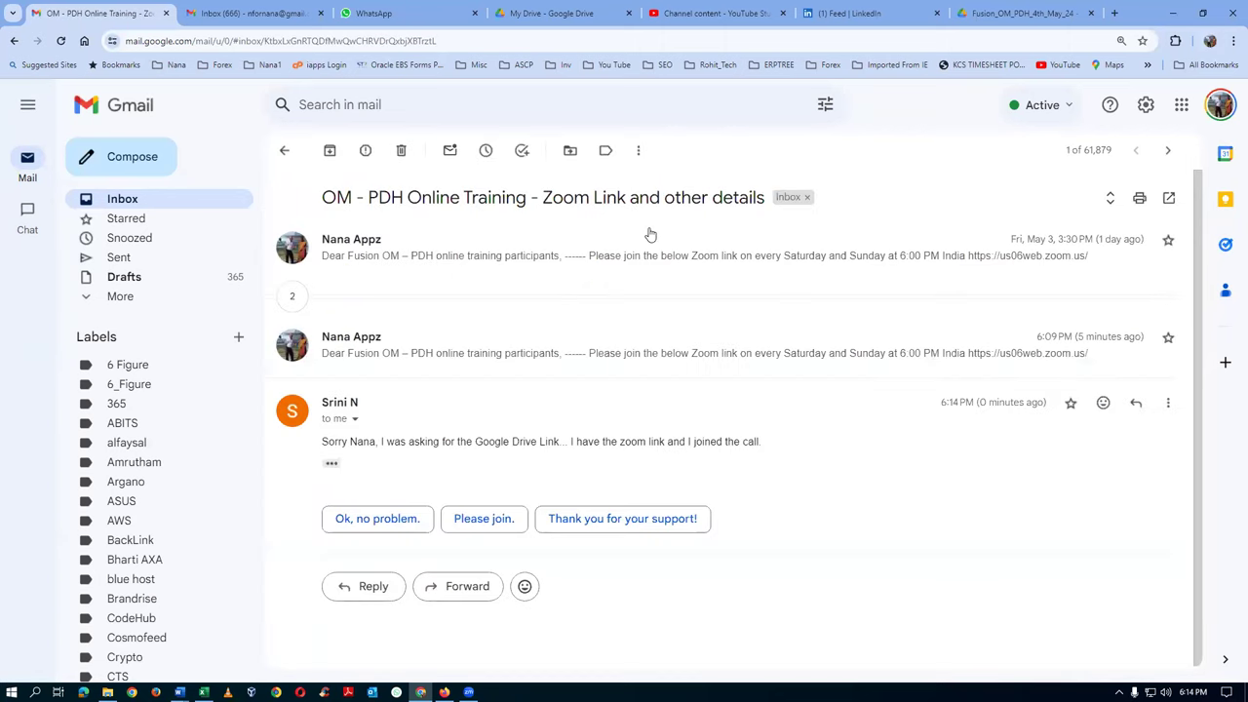
pyautogui.click(399, 13)
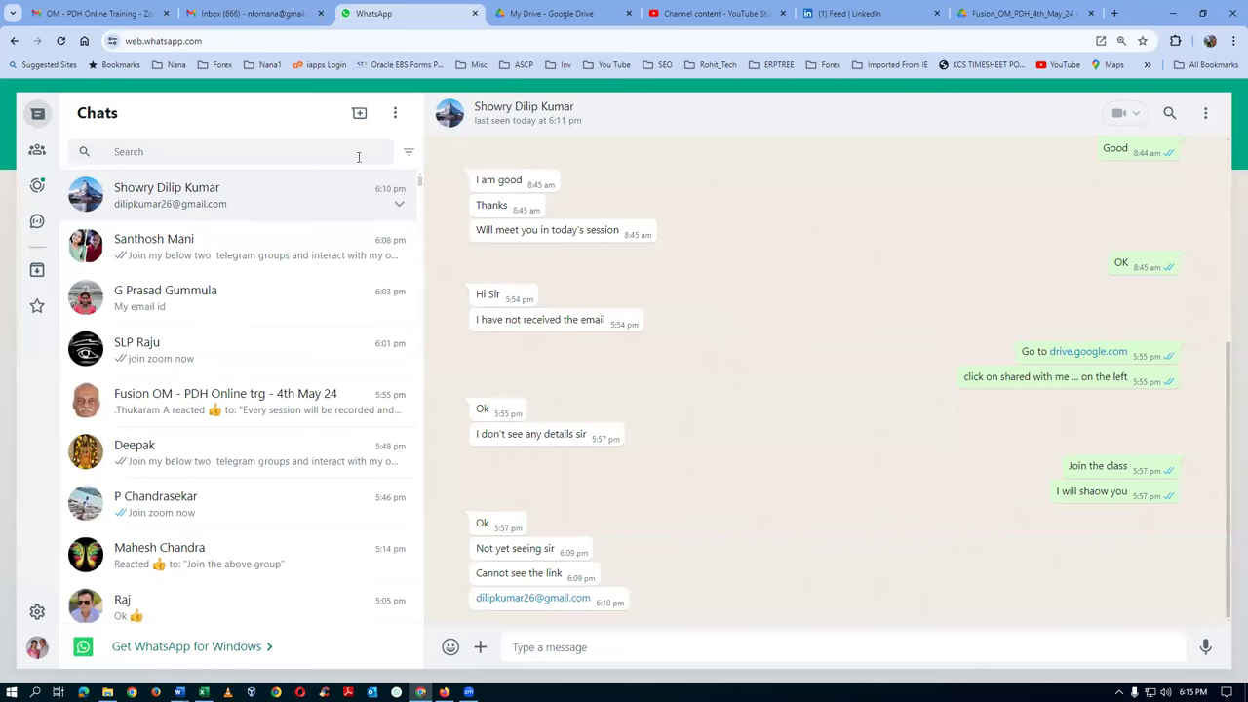
# Switch to the other Google Drive tab showing My Drive and review the account options, including signing out of all accounts
pyautogui.click(589, 17)
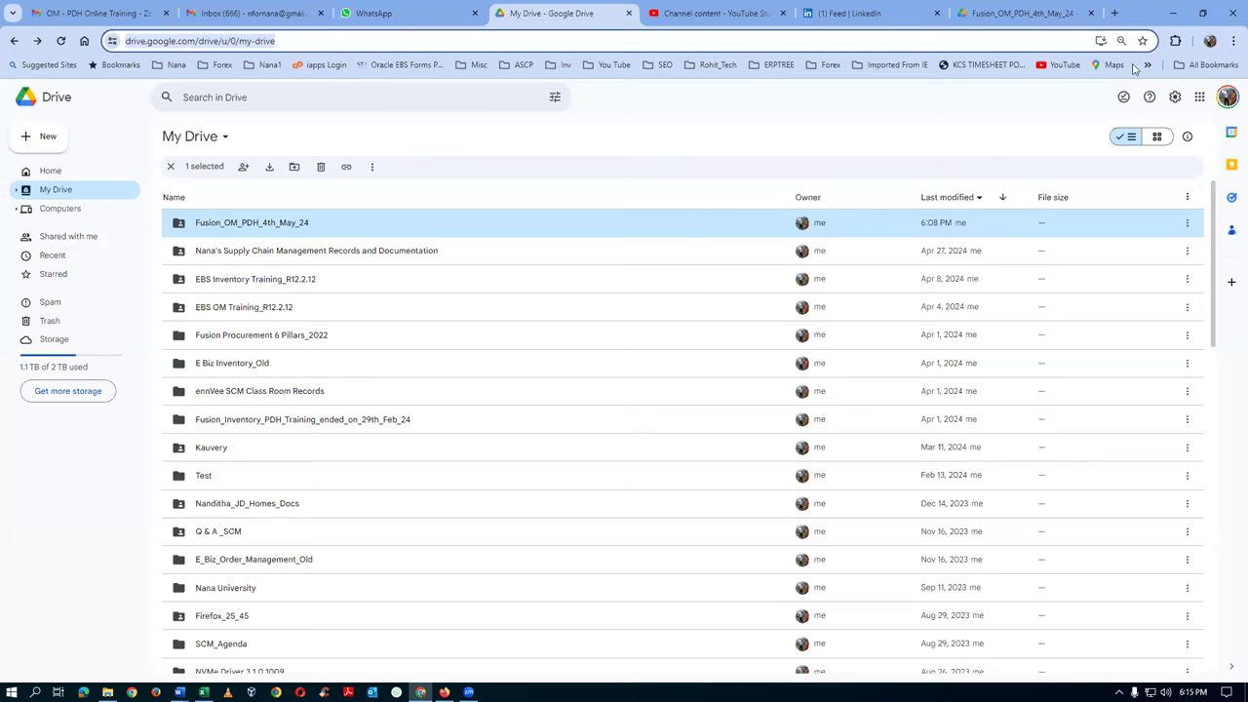
pyautogui.click(1228, 96)
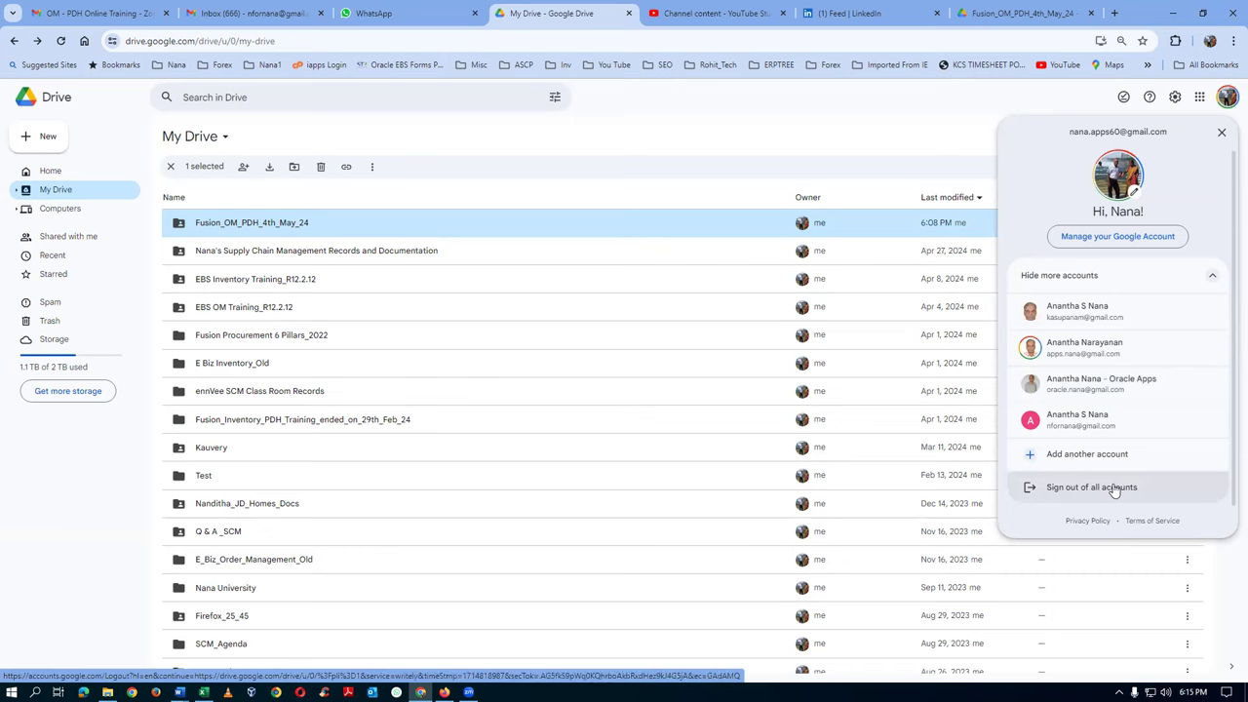
pyautogui.click(764, 139)
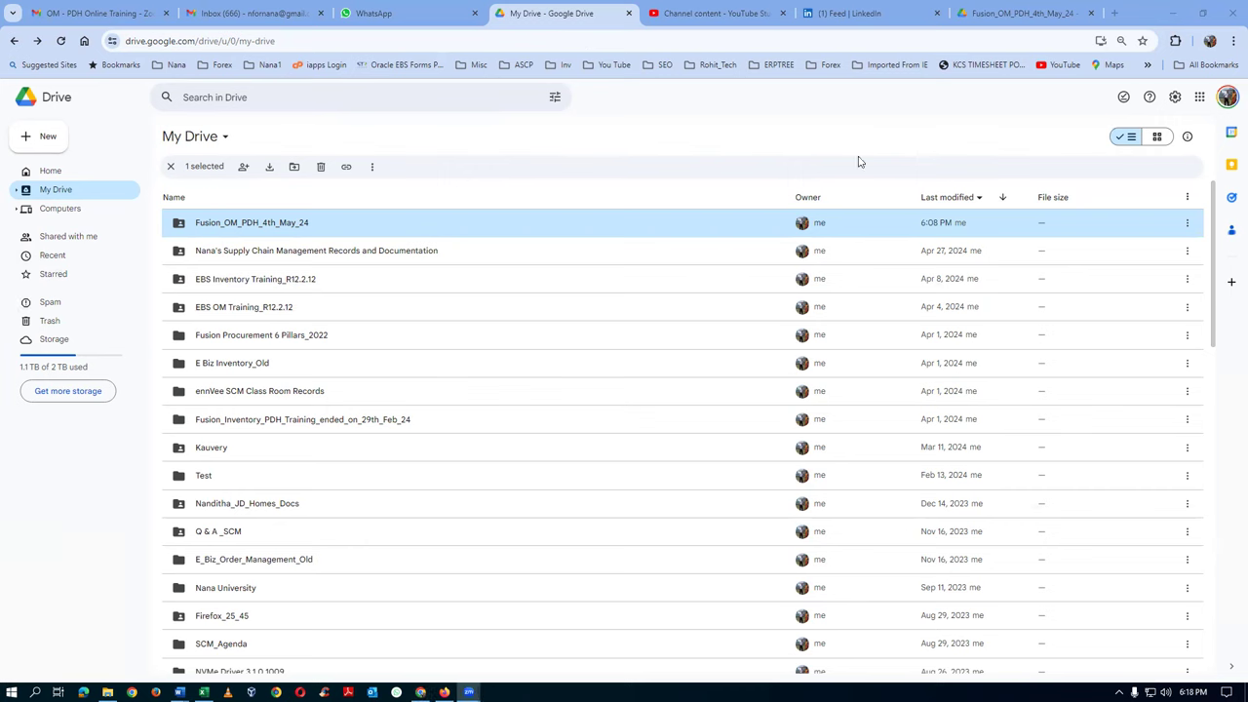
# Open Fusion_OM_PDH_4th_May_24 in this tab's My Drive, down to the subfolder of the same name
pyautogui.click(336, 227)
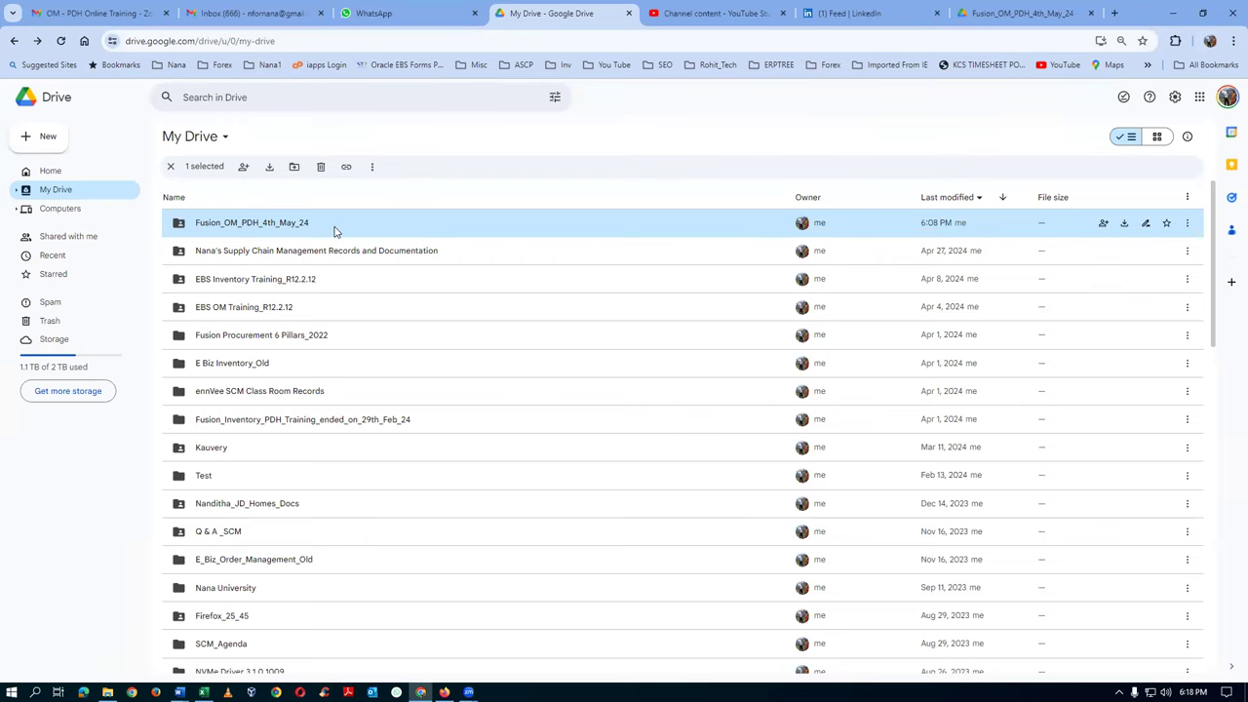
pyautogui.doubleClick(334, 230)
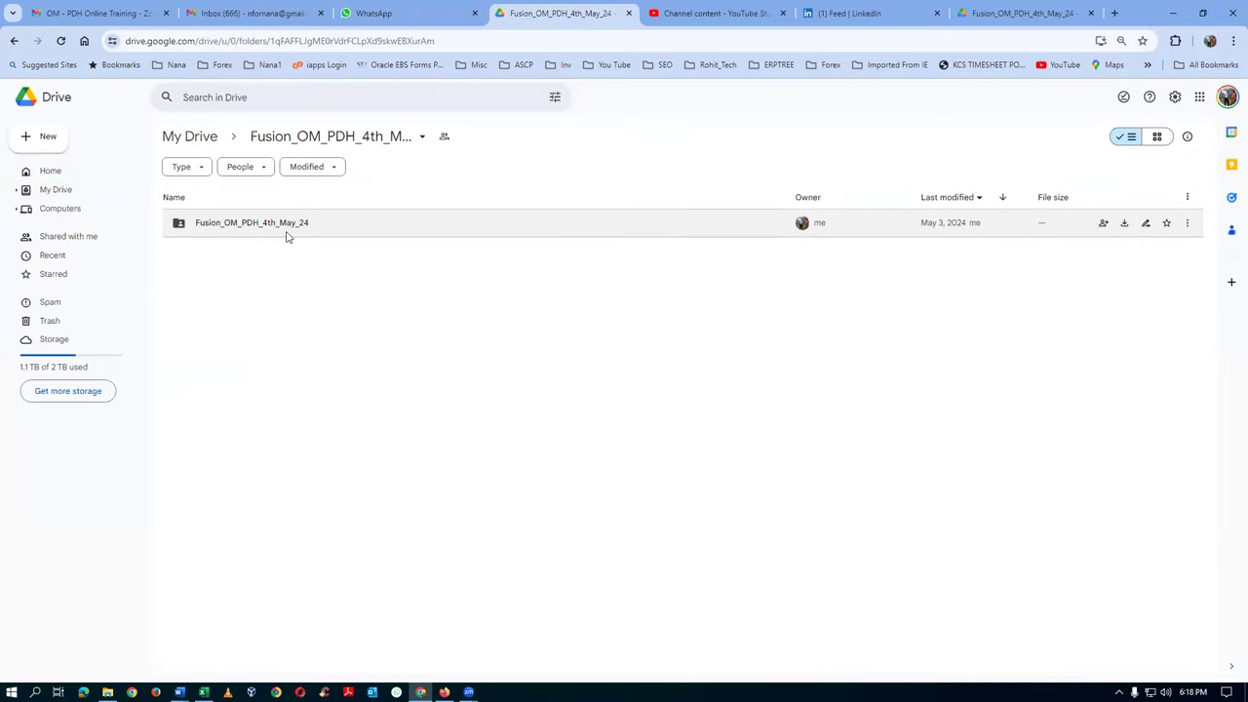
pyautogui.doubleClick(349, 228)
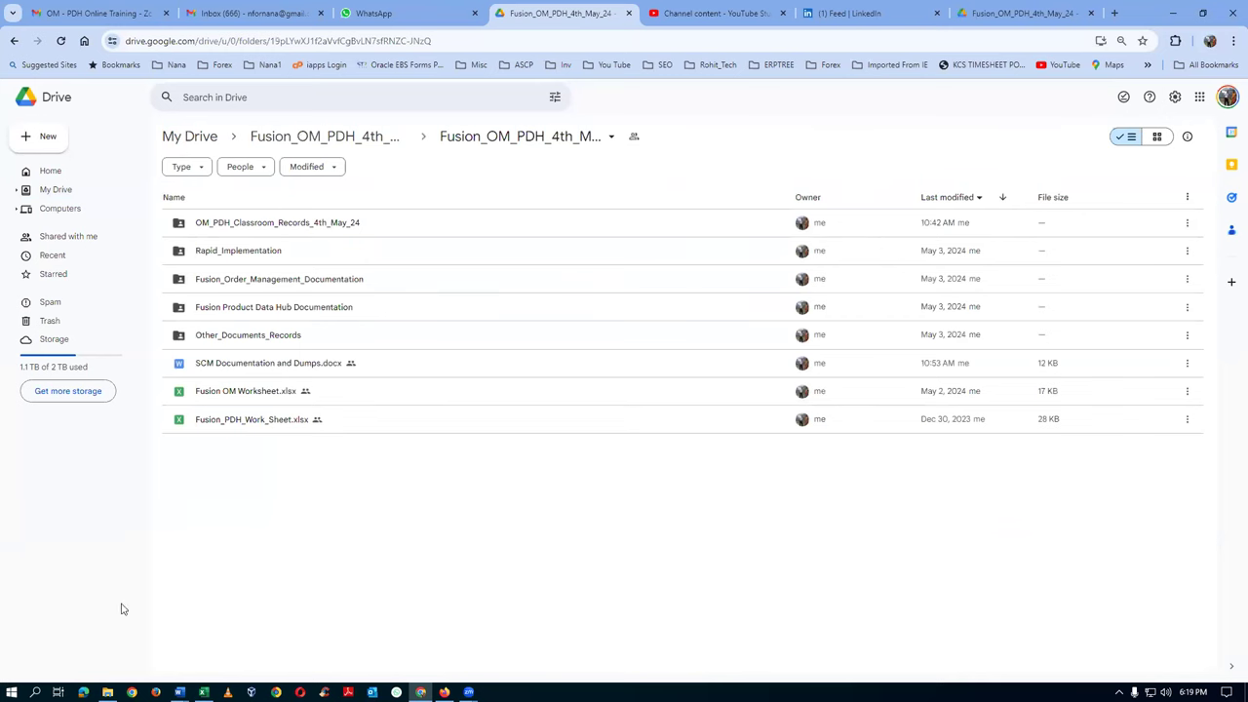
# Open the Training Sessions Recording folder inside Other_Documents_Records, under 01_Advanced Fulfillment and Accounting-VIMP
pyautogui.click(338, 336)
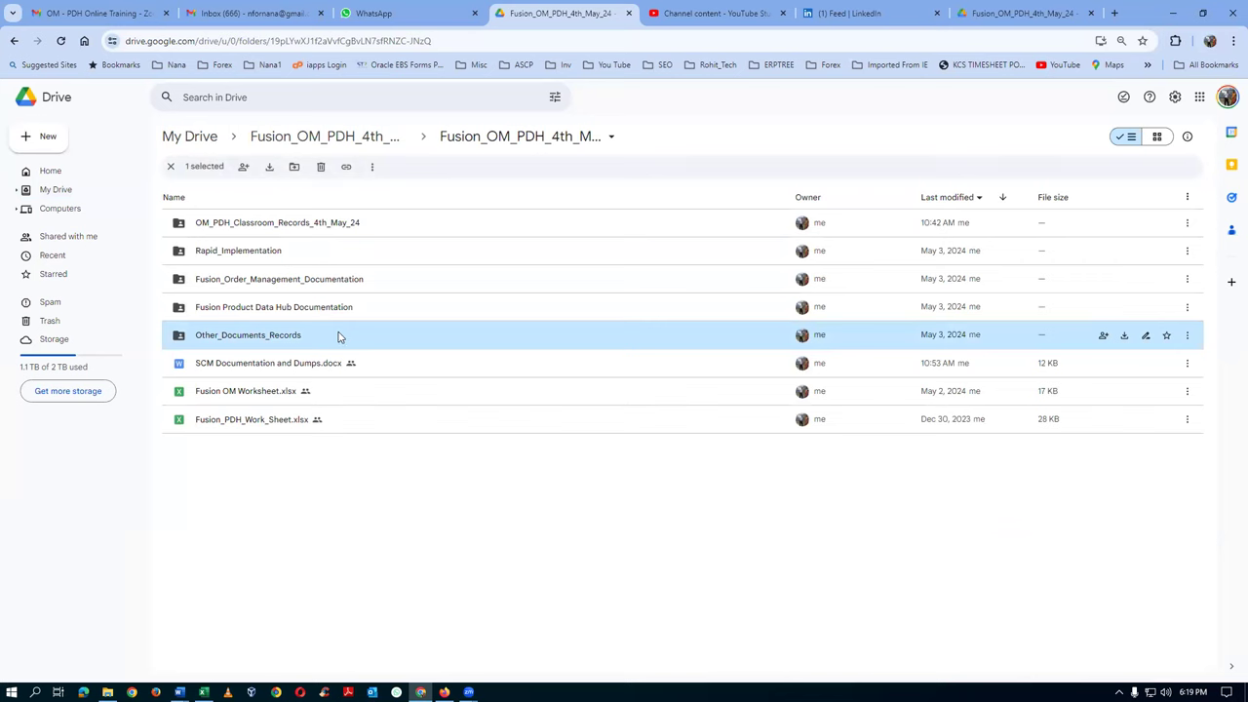
pyautogui.doubleClick(339, 335)
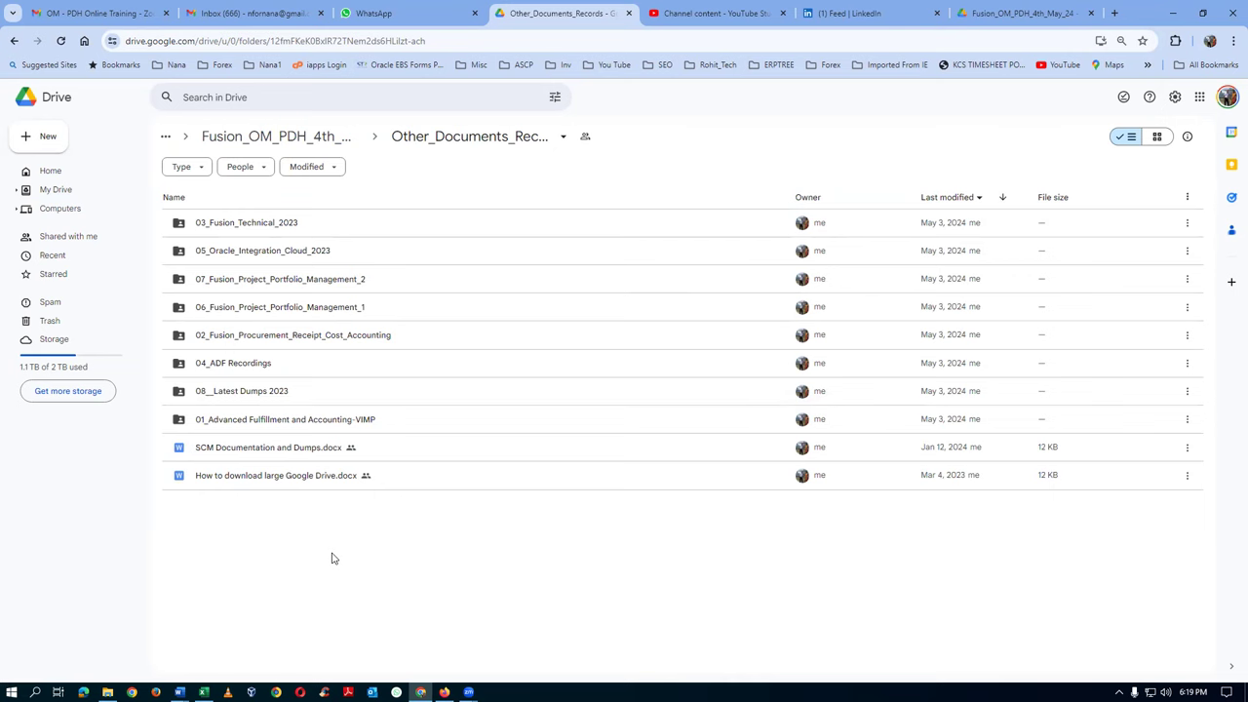
pyautogui.click(419, 427)
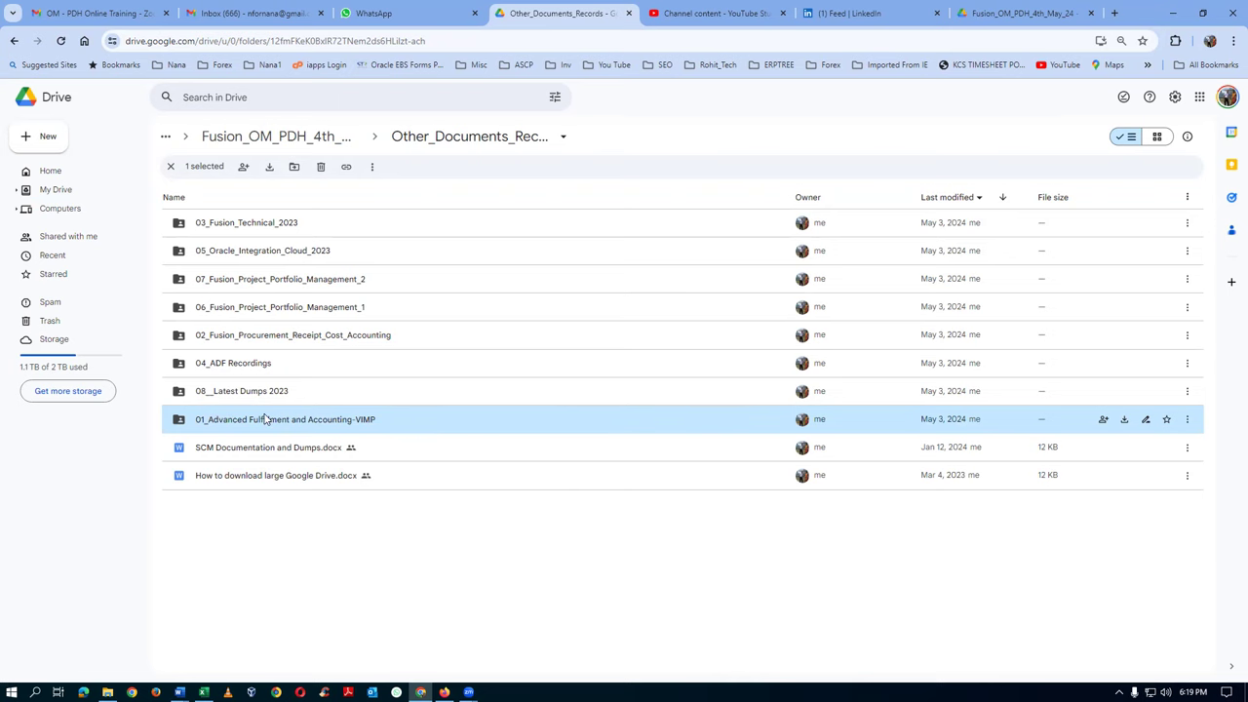
pyautogui.doubleClick(417, 426)
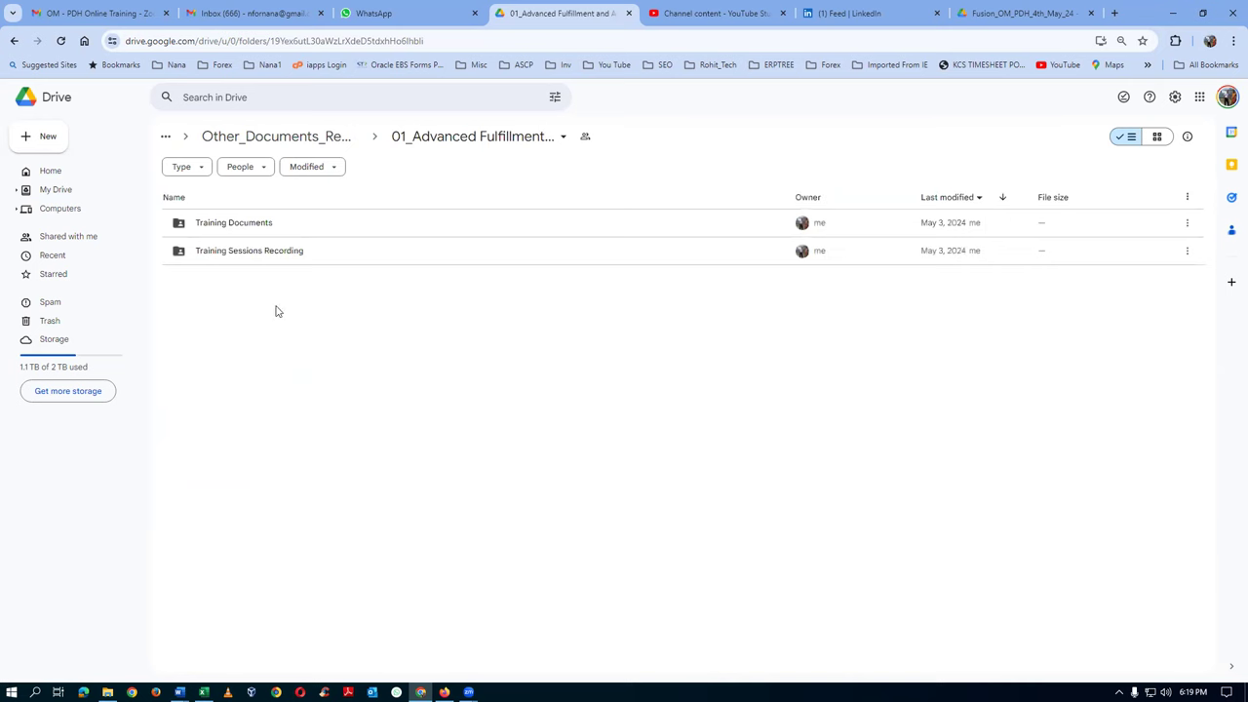
pyautogui.doubleClick(329, 254)
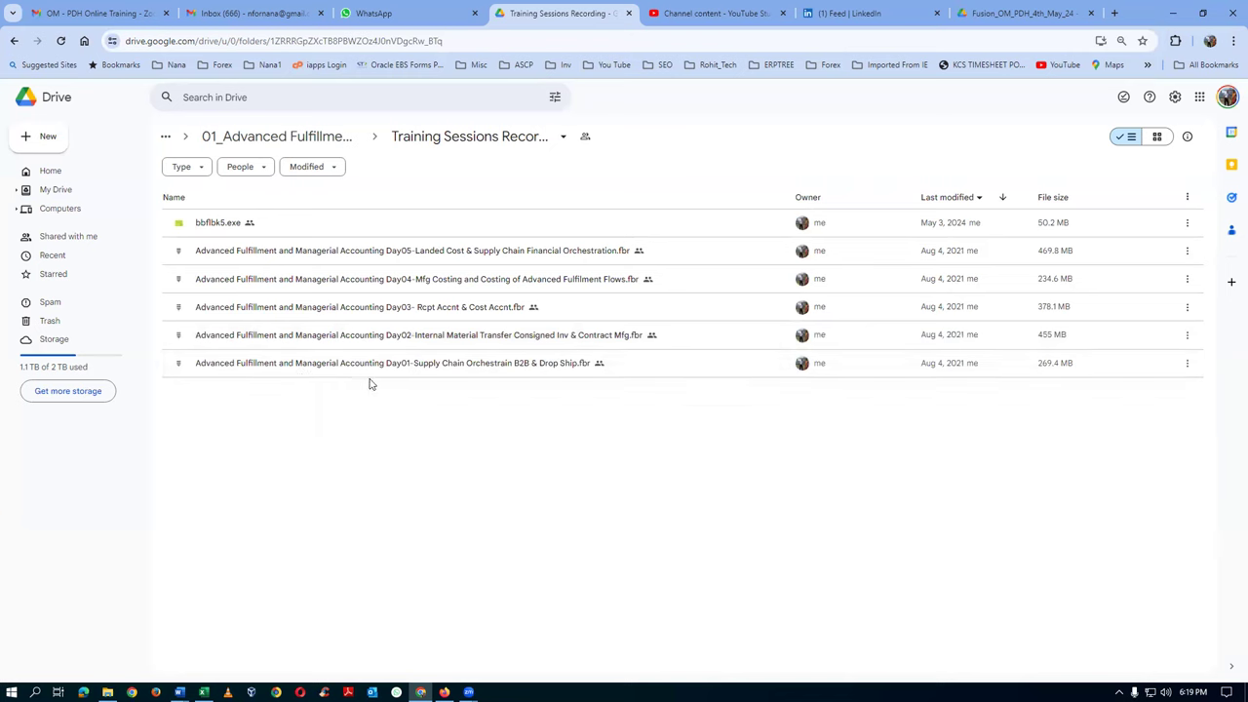
# Sort the files in the Training Sessions Recording folder by name in ascending order
pyautogui.click(176, 198)
pyautogui.click(203, 199)
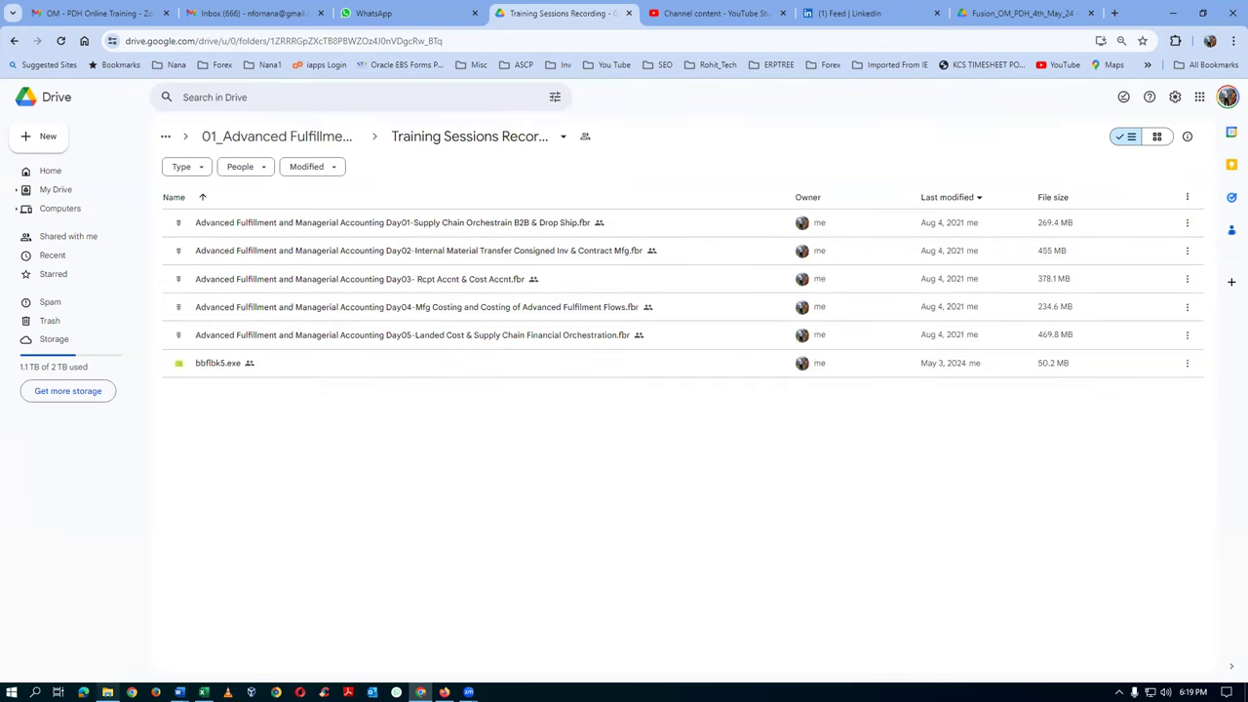
# Switch to File Explorer and open Training Sessions Recording on drive F:, inside Fusion_OM_PDH_4th_May_24, Other_Documents_Records and 01_Advanced Fulfillment and Accounting-VIMP
pyautogui.click(107, 691)
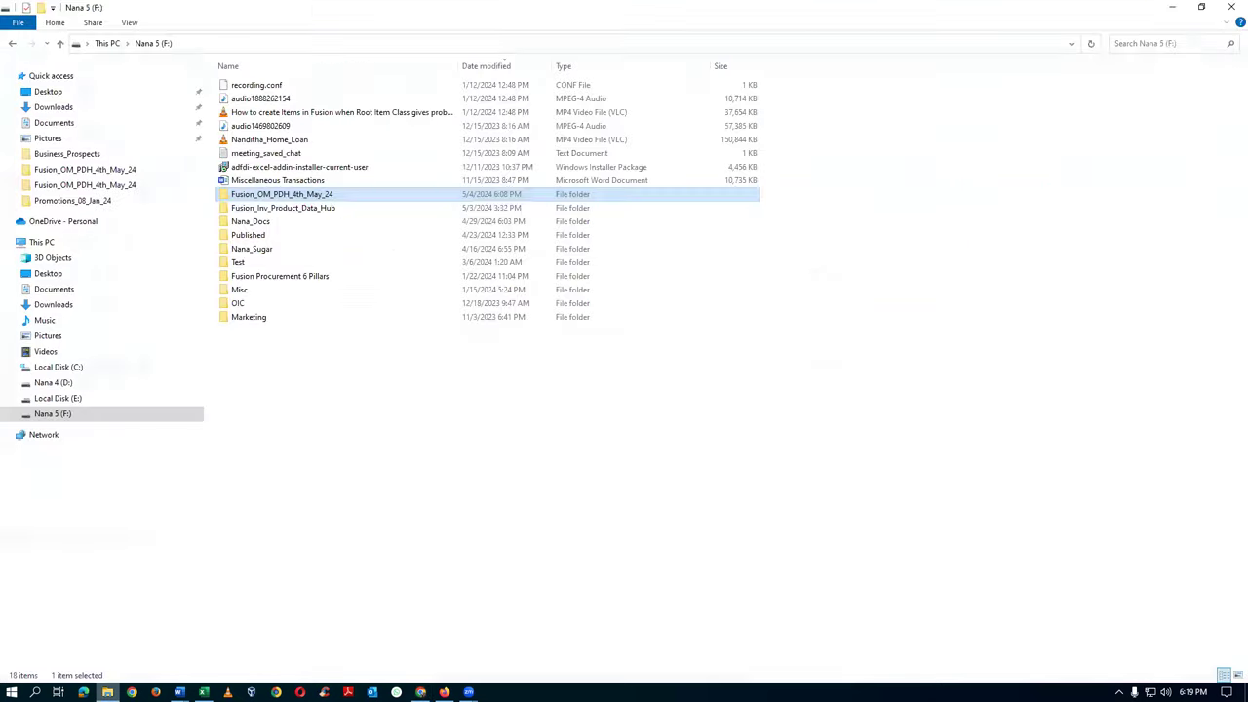
pyautogui.doubleClick(332, 198)
pyautogui.doubleClick(307, 87)
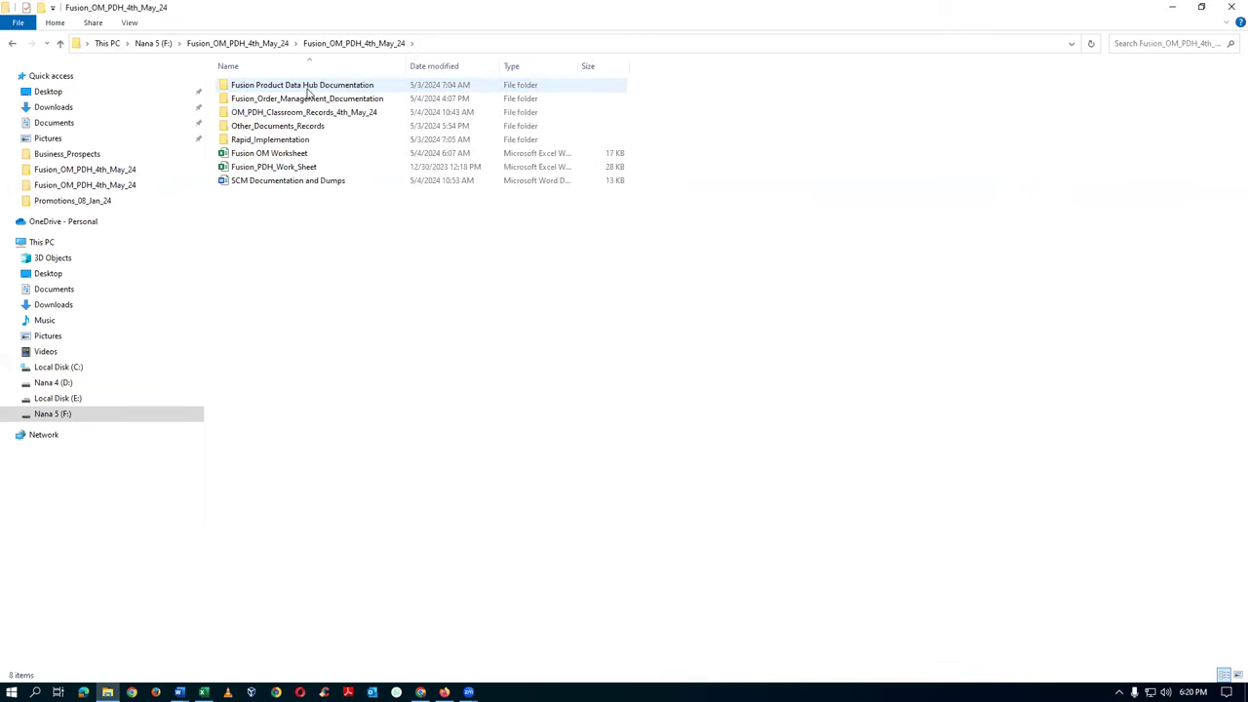
pyautogui.doubleClick(316, 129)
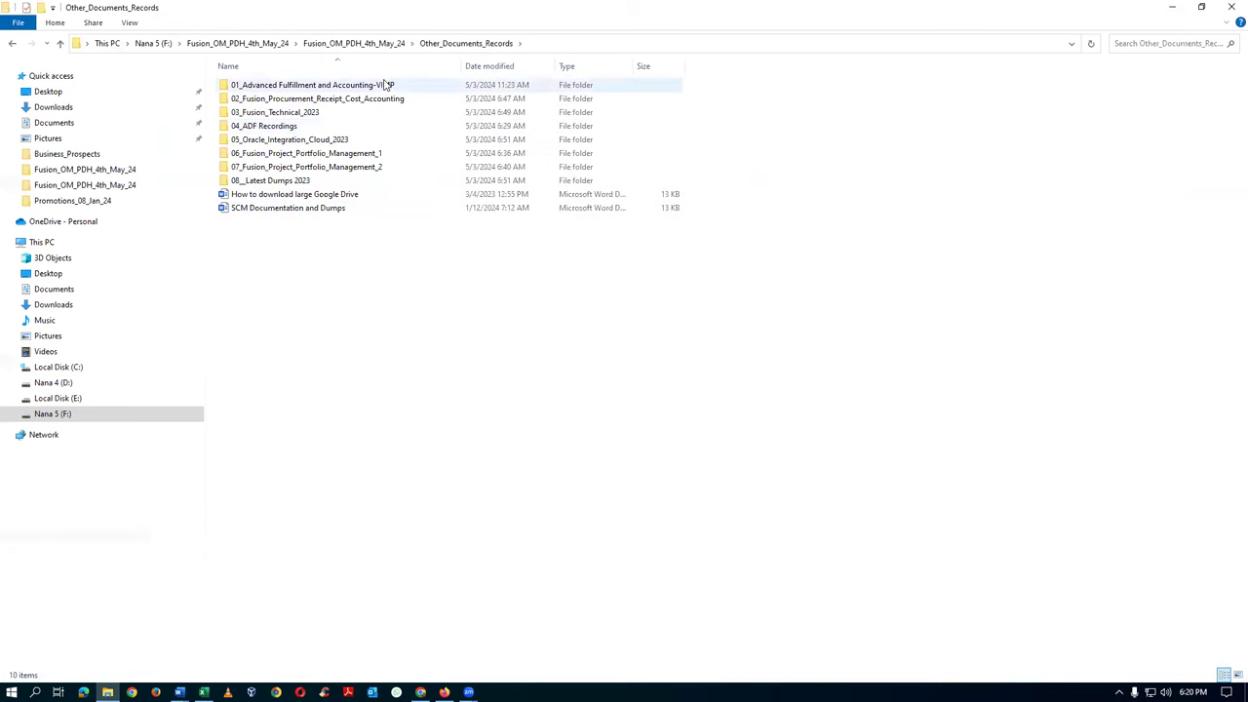
pyautogui.doubleClick(386, 86)
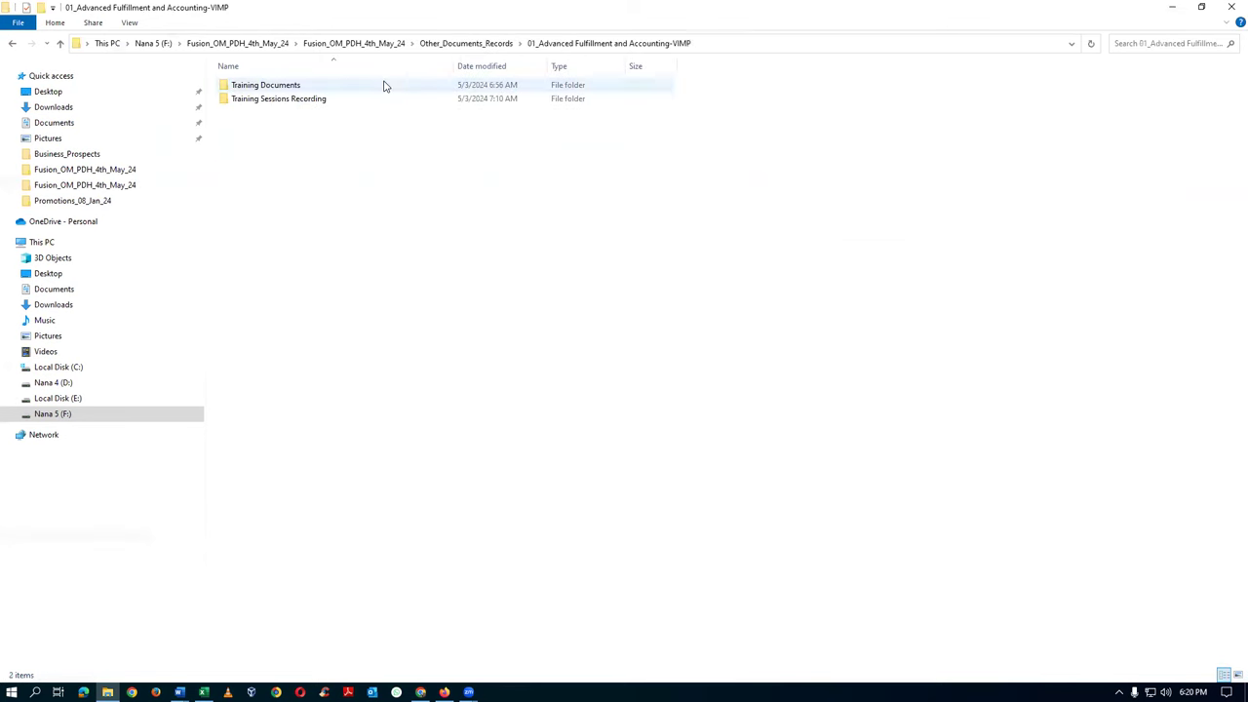
pyautogui.doubleClick(336, 101)
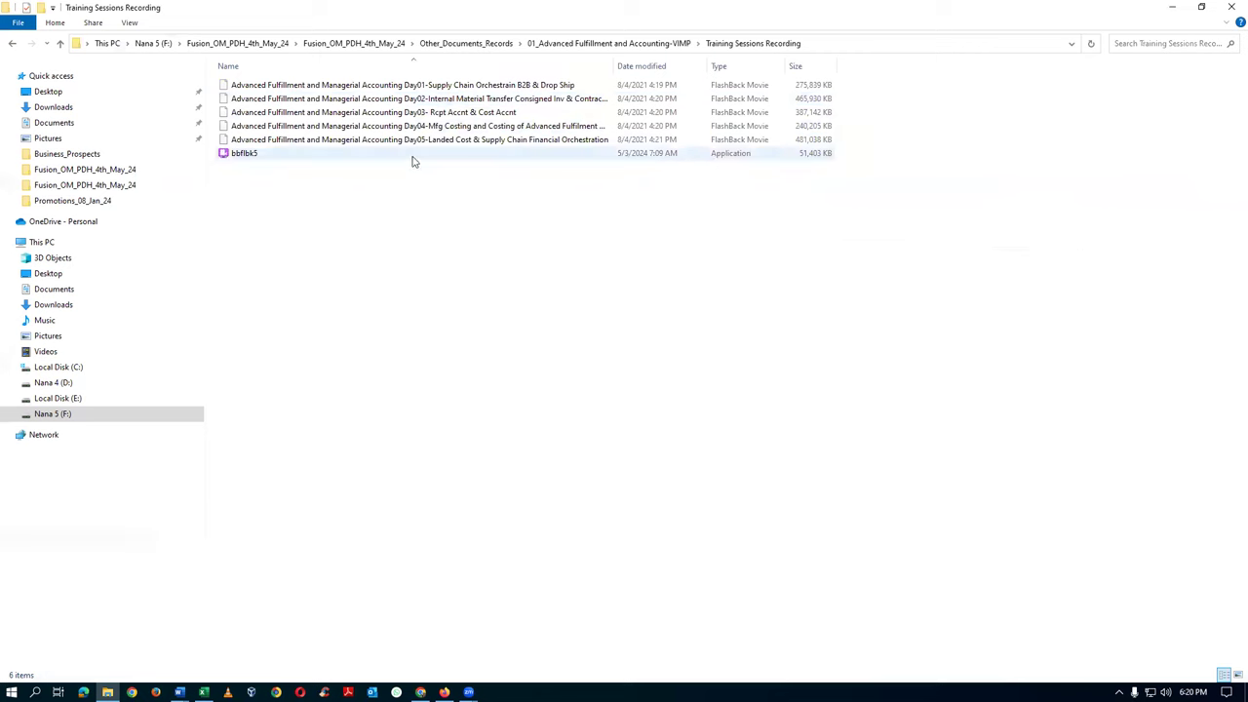
pyautogui.moveTo(412, 161)
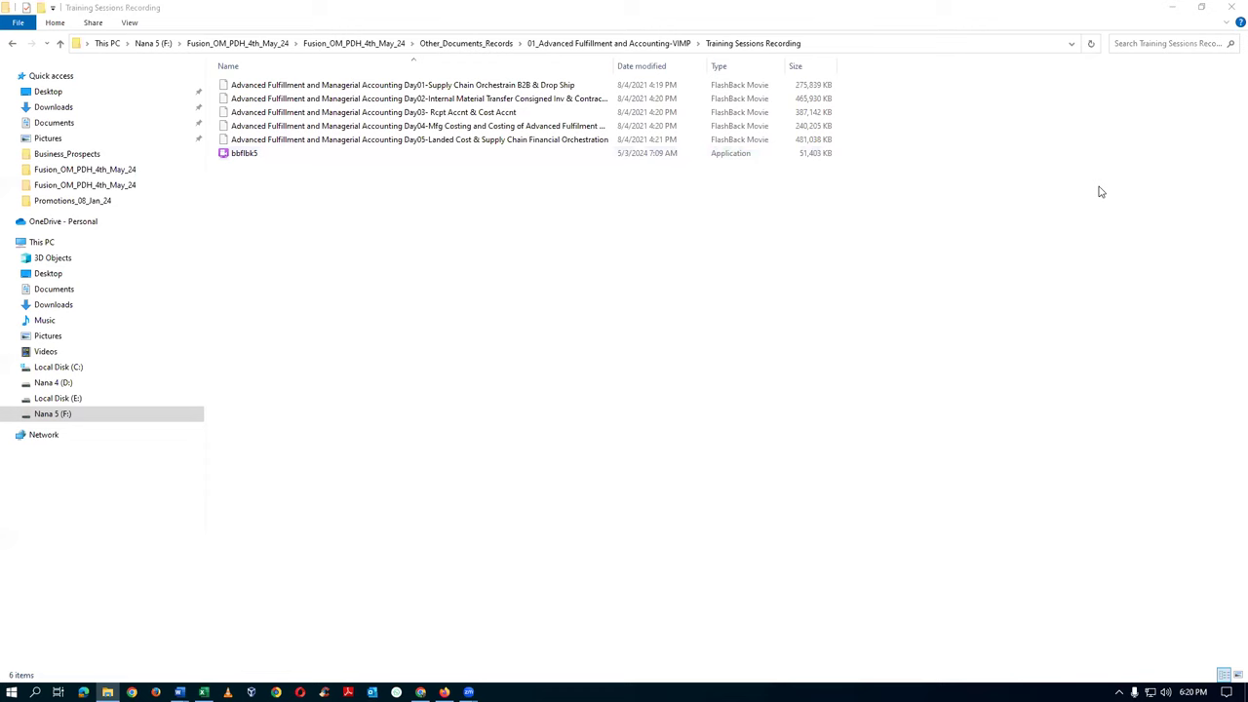
# Try to open the Day01-Supply Chain Orchestrain B2B & Drop Ship recording directly from the local folder
pyautogui.click(272, 156)
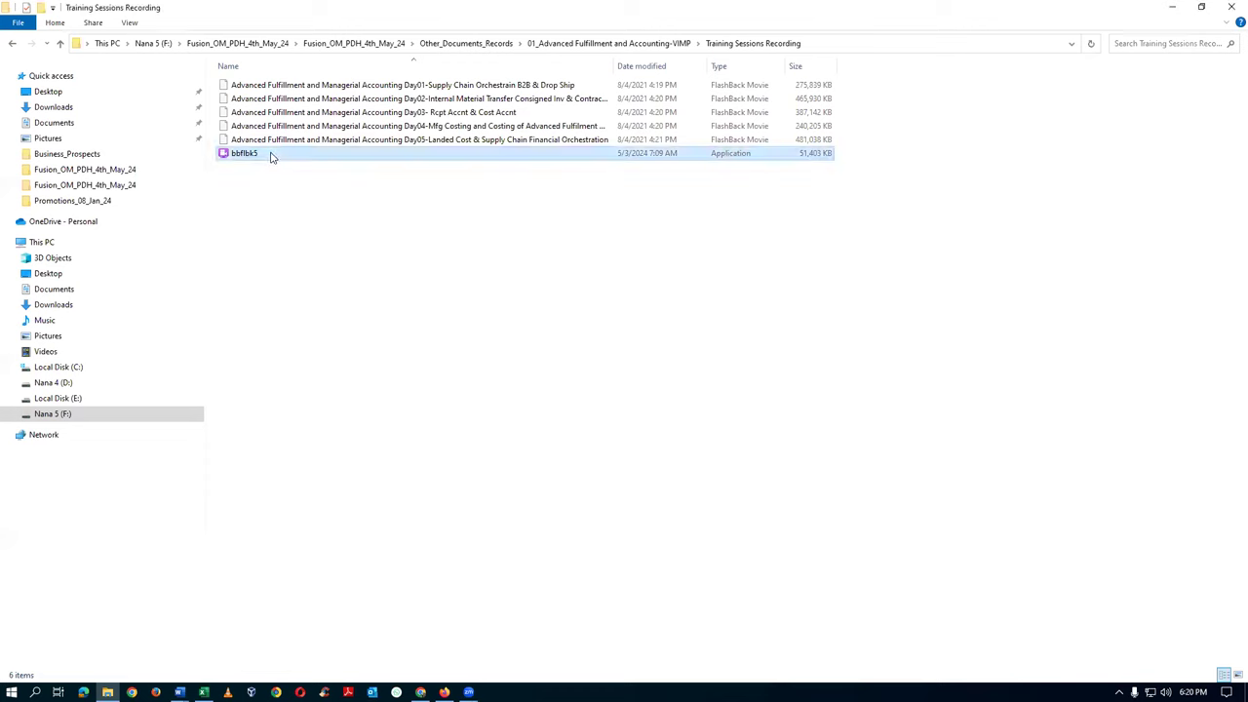
pyautogui.click(375, 89)
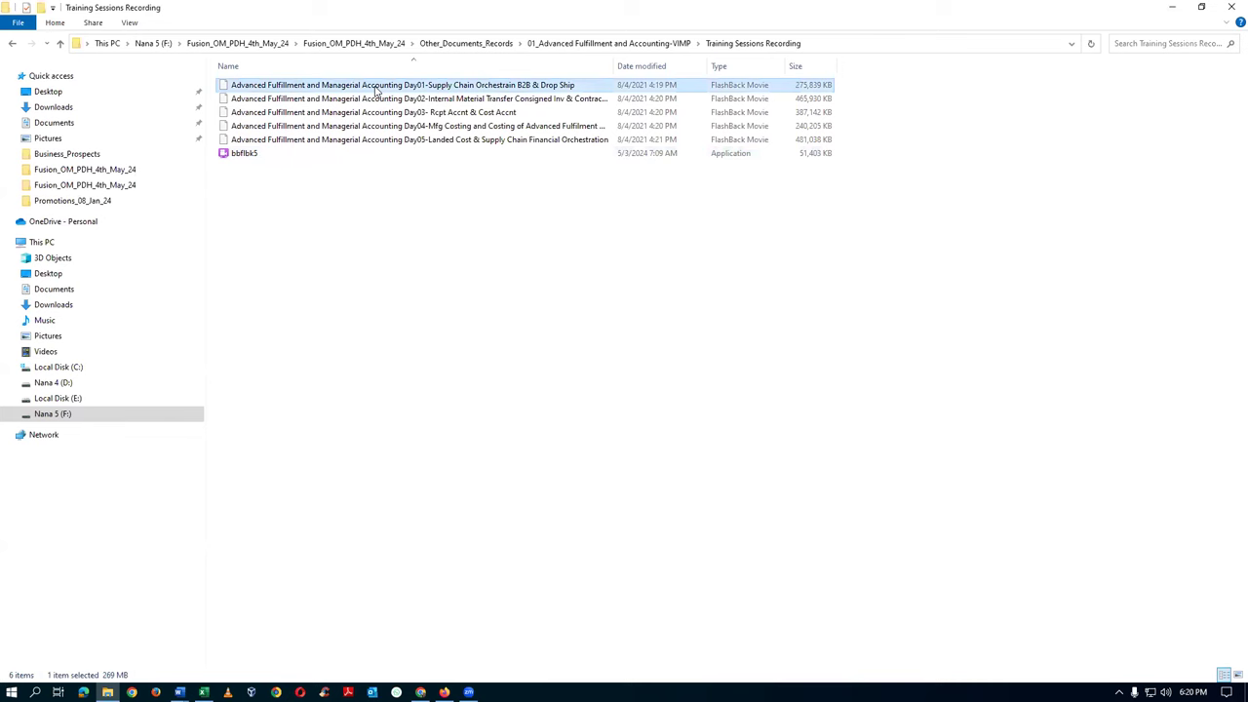
pyautogui.doubleClick(375, 89)
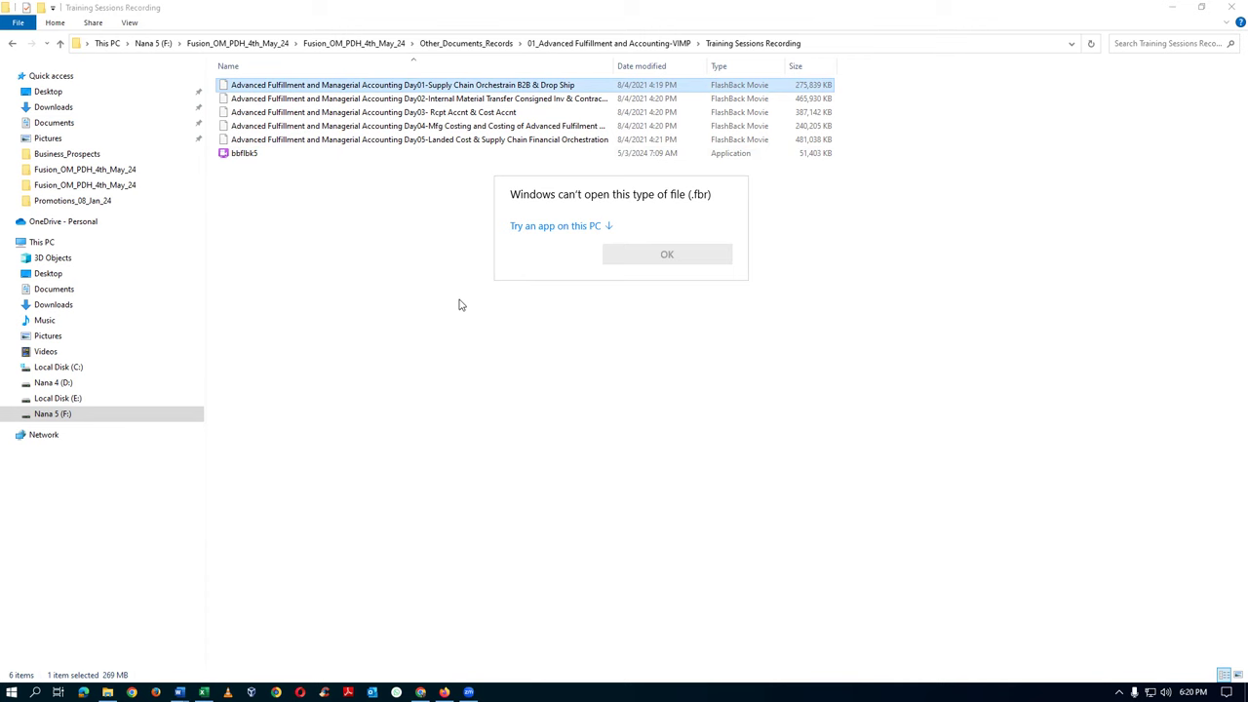
pyautogui.click(468, 239)
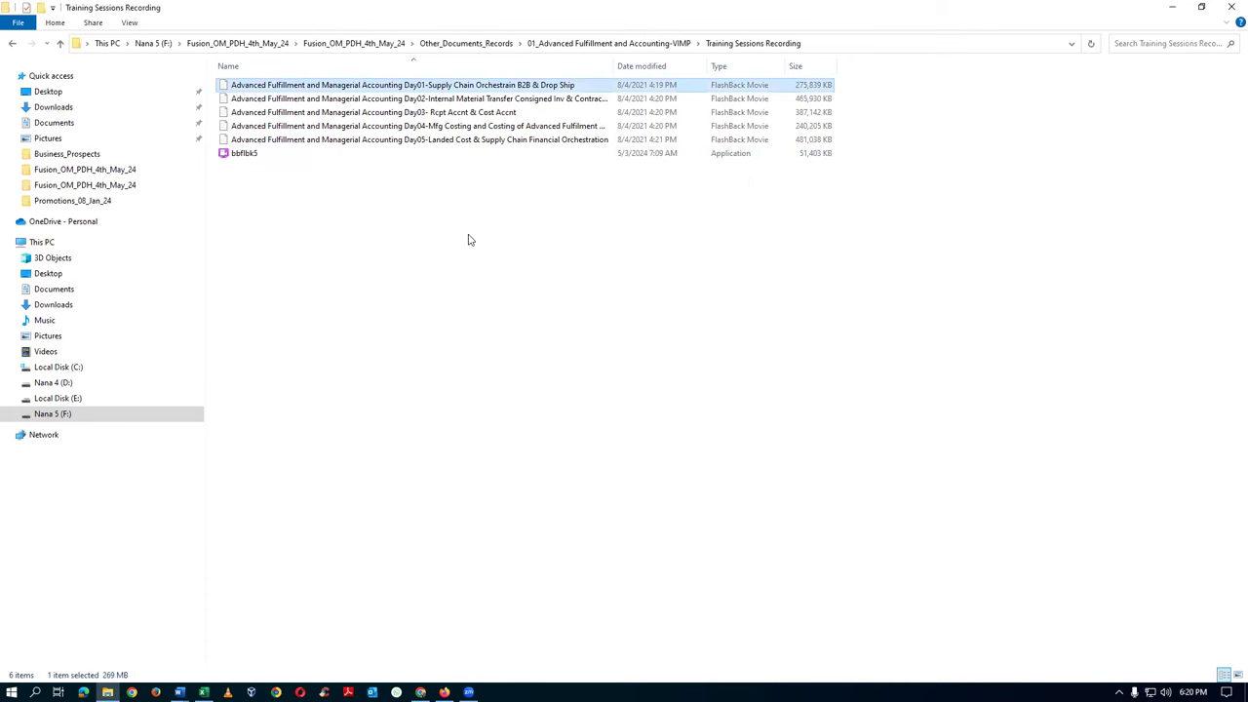
# Install FlashBack Pro 5 from bbflbk5, accepting the License Agreement, keeping the default destination folder and running the program on completion
pyautogui.click(245, 156)
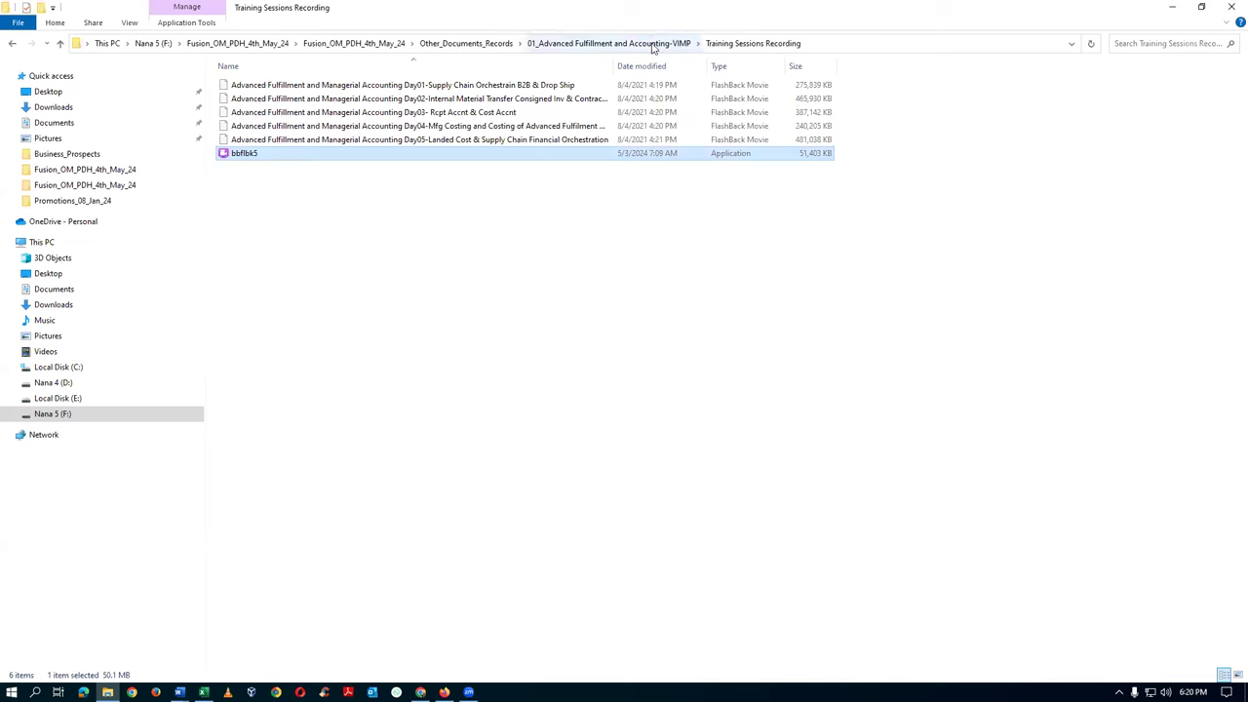
pyautogui.doubleClick(245, 154)
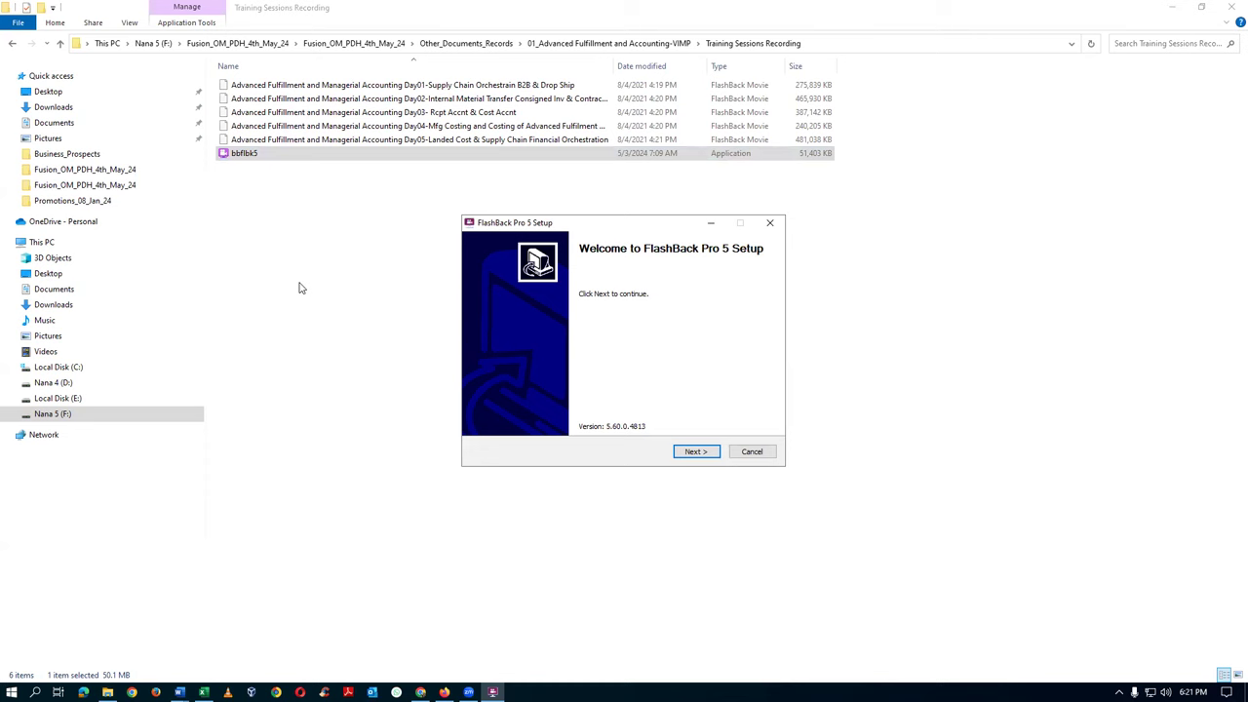
pyautogui.click(698, 452)
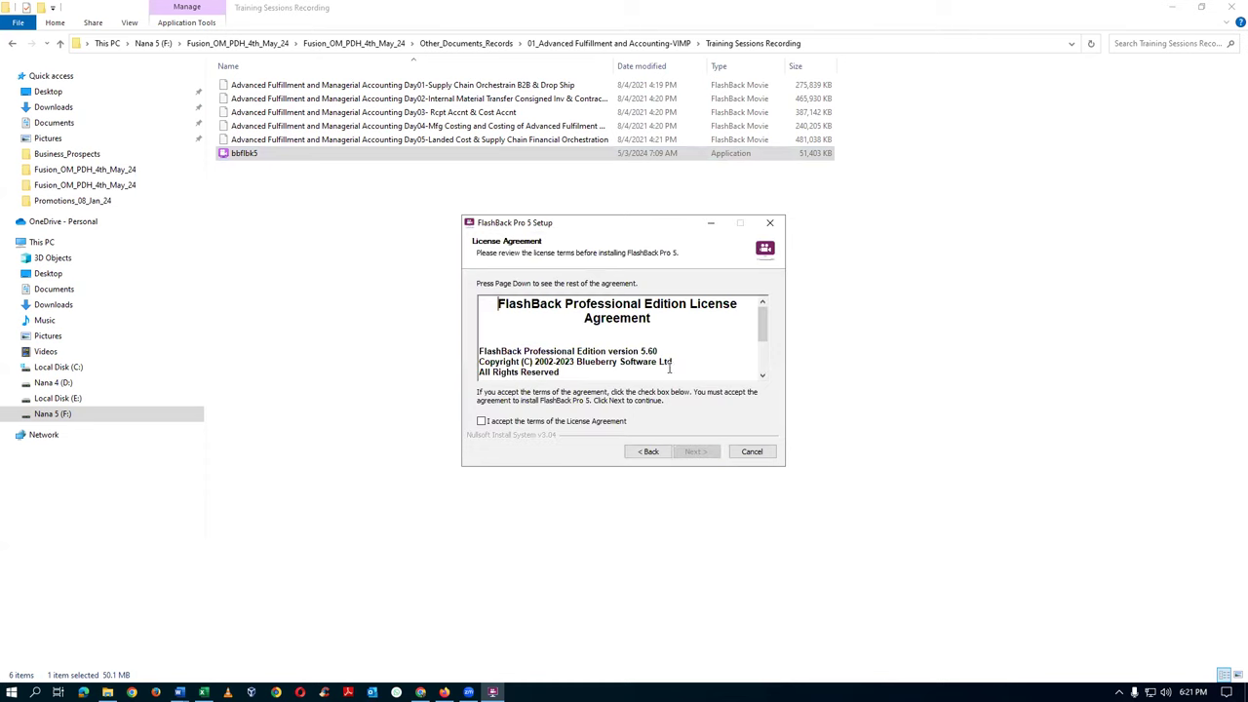
pyautogui.click(516, 422)
pyautogui.click(693, 451)
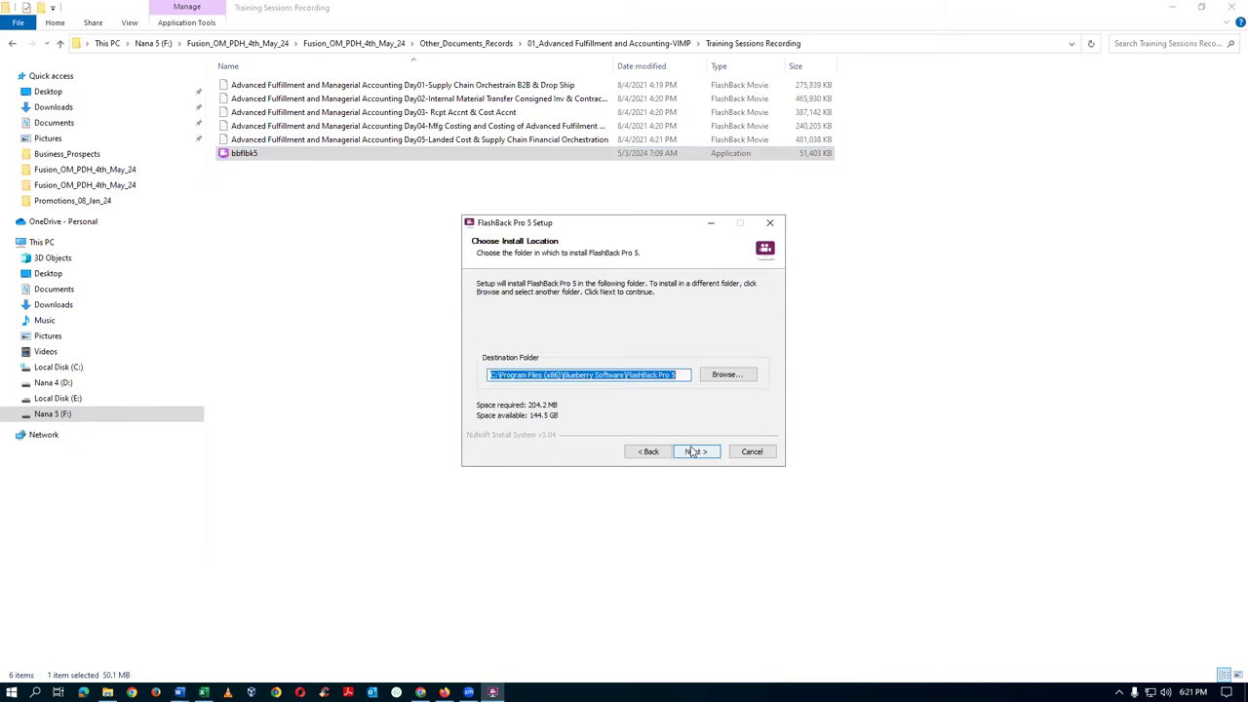
pyautogui.click(704, 452)
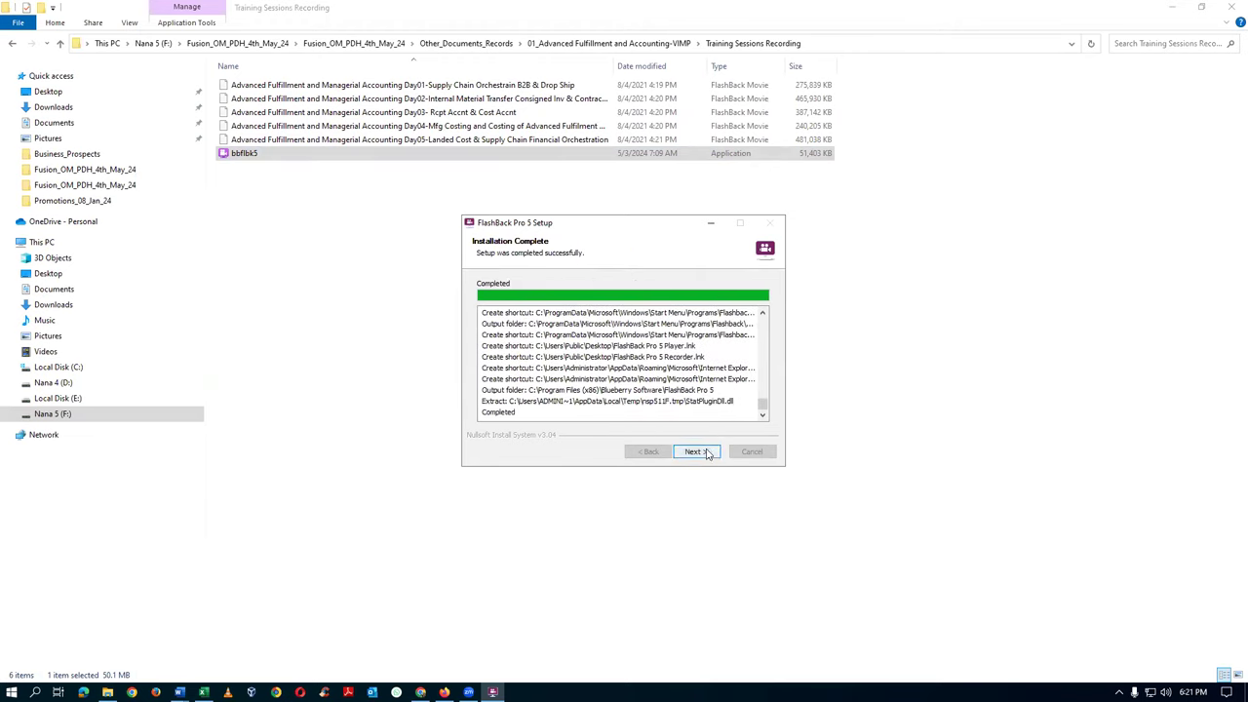
pyautogui.click(708, 452)
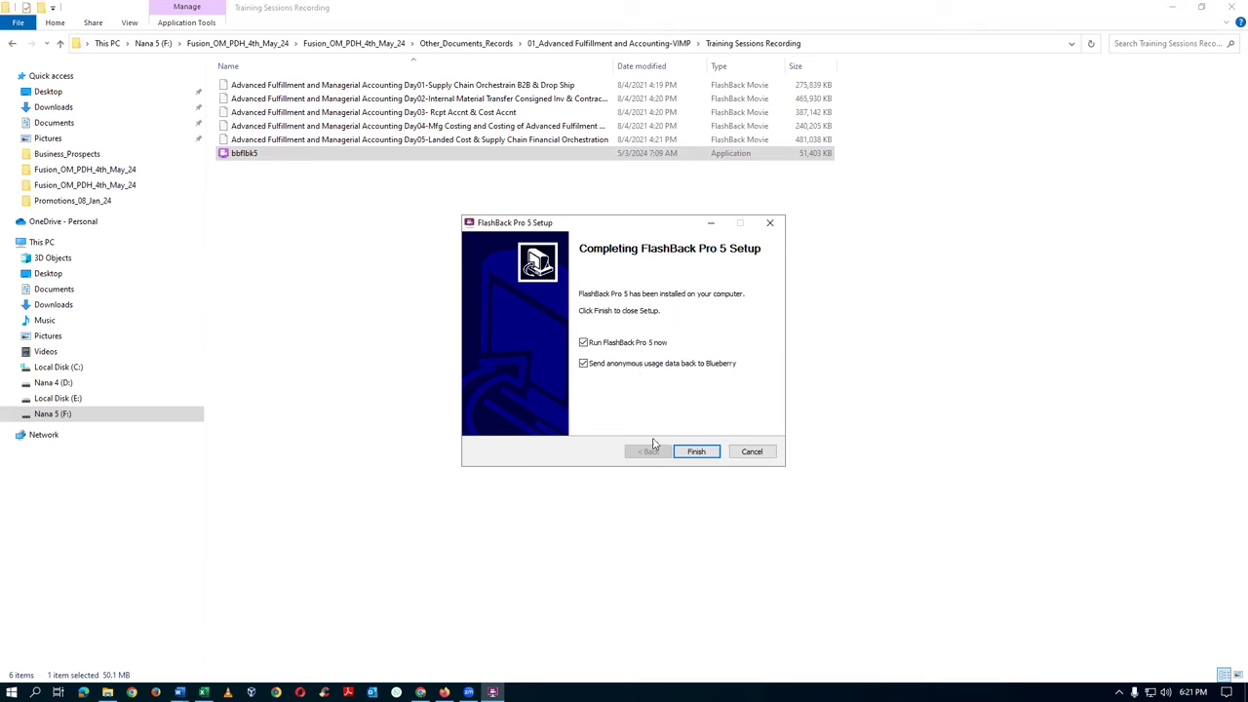
pyautogui.click(698, 452)
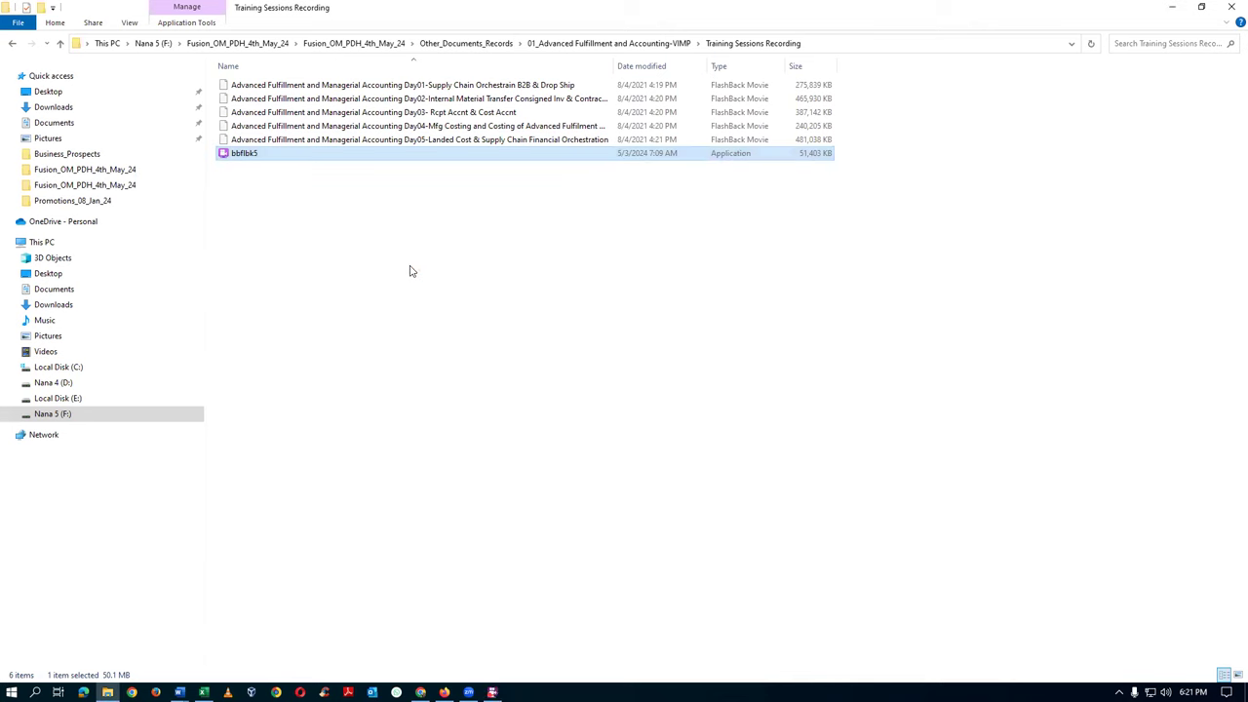
# Continue the FlashBack Pro free trial and reopen the local Training Sessions Recording folder
pyautogui.click(569, 44)
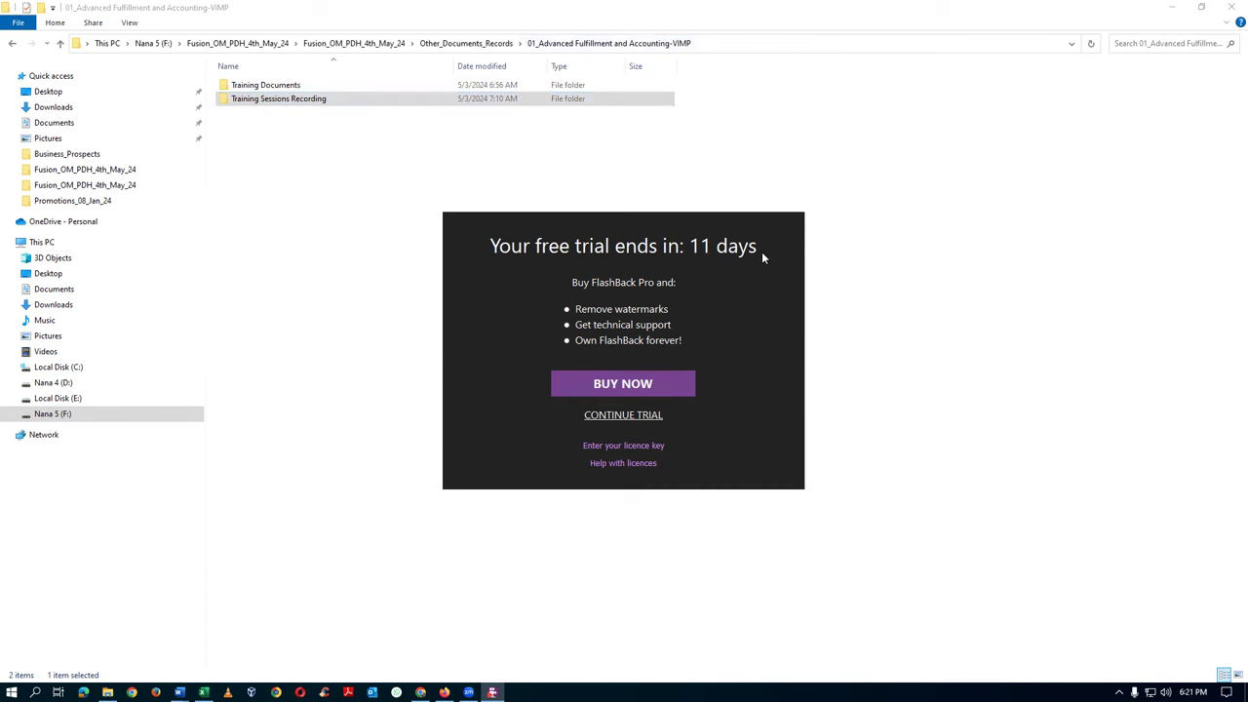
pyautogui.click(637, 416)
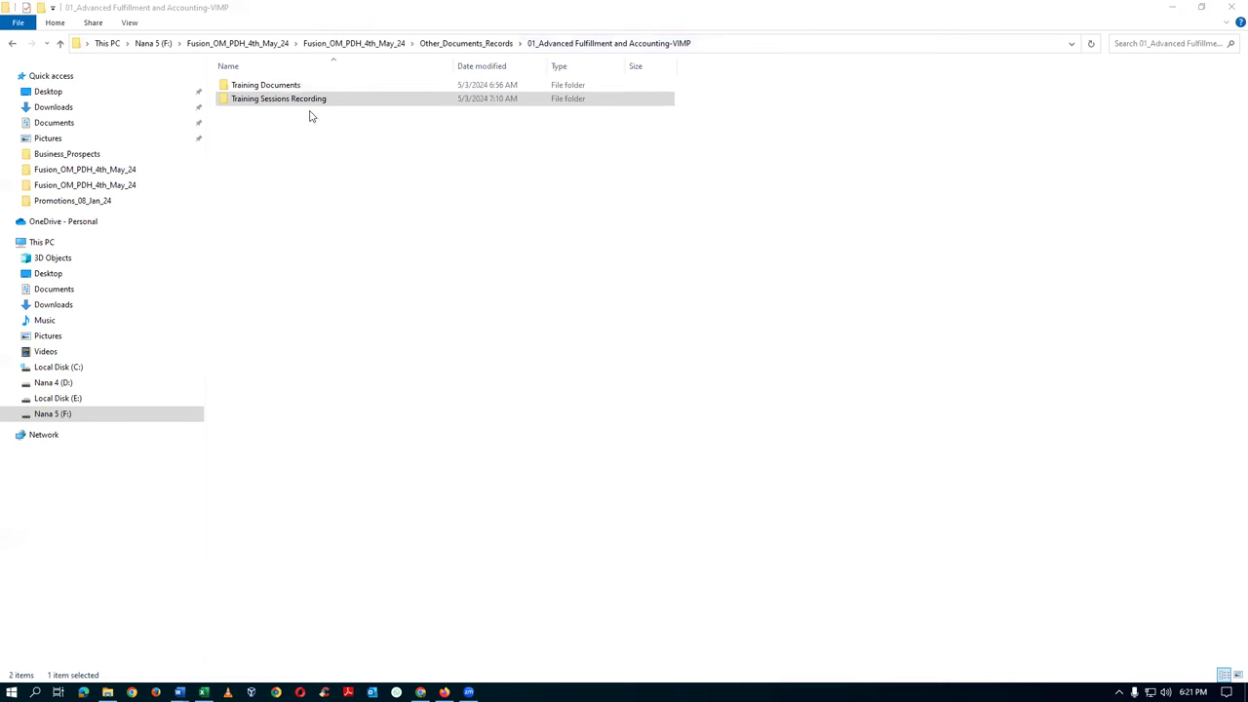
pyautogui.doubleClick(337, 101)
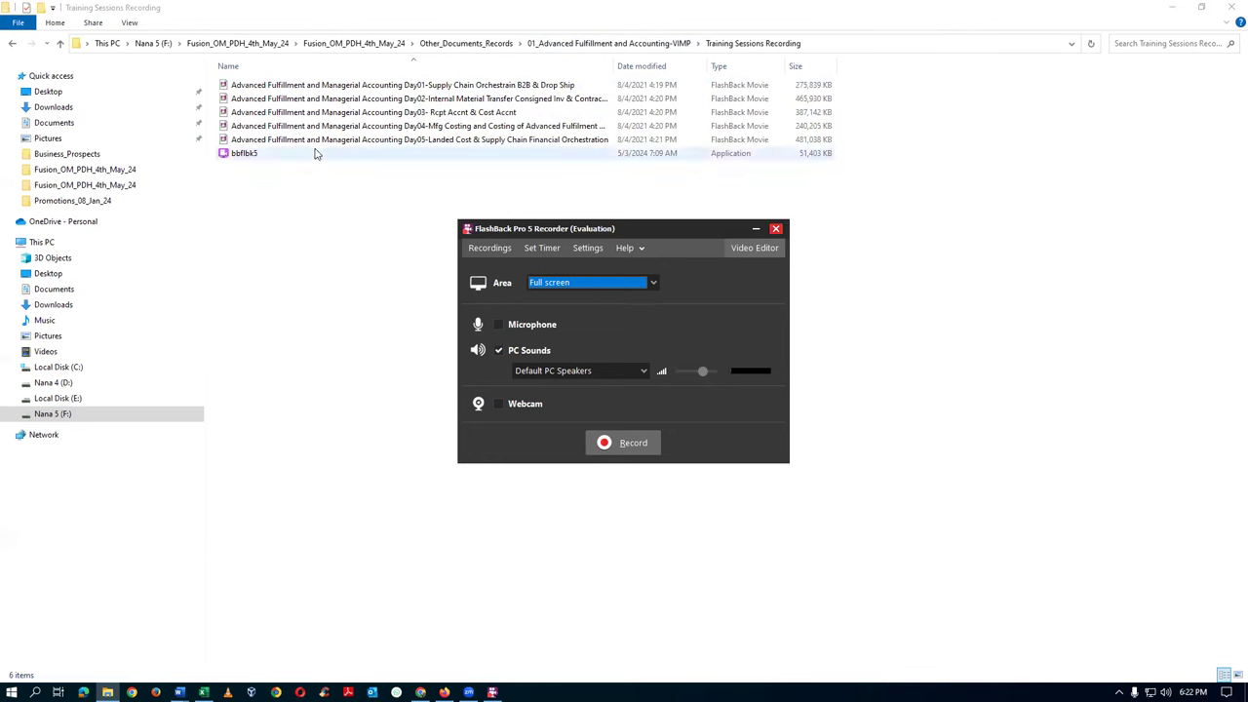
# Play the Day01-Supply Chain Orchestrain B2B & Drop Ship recording in FlashBack Pro 5 Player using the trial, pause it and close the player
pyautogui.click(331, 86)
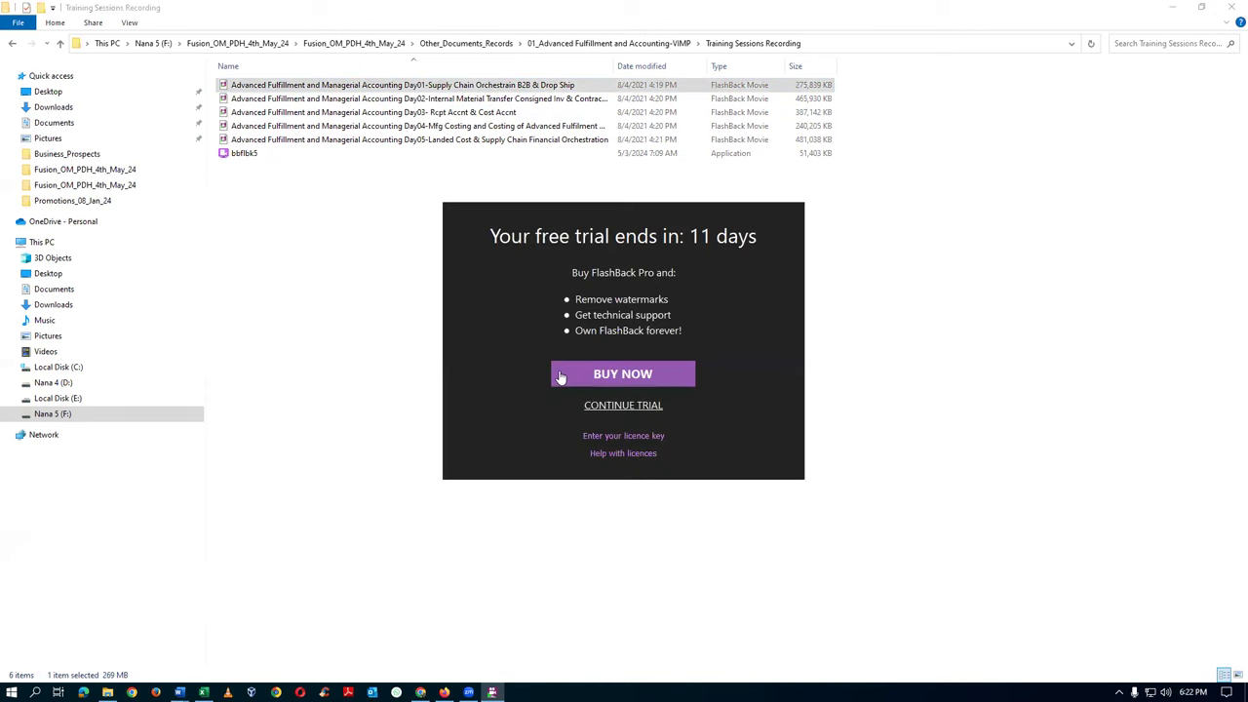
pyautogui.click(629, 405)
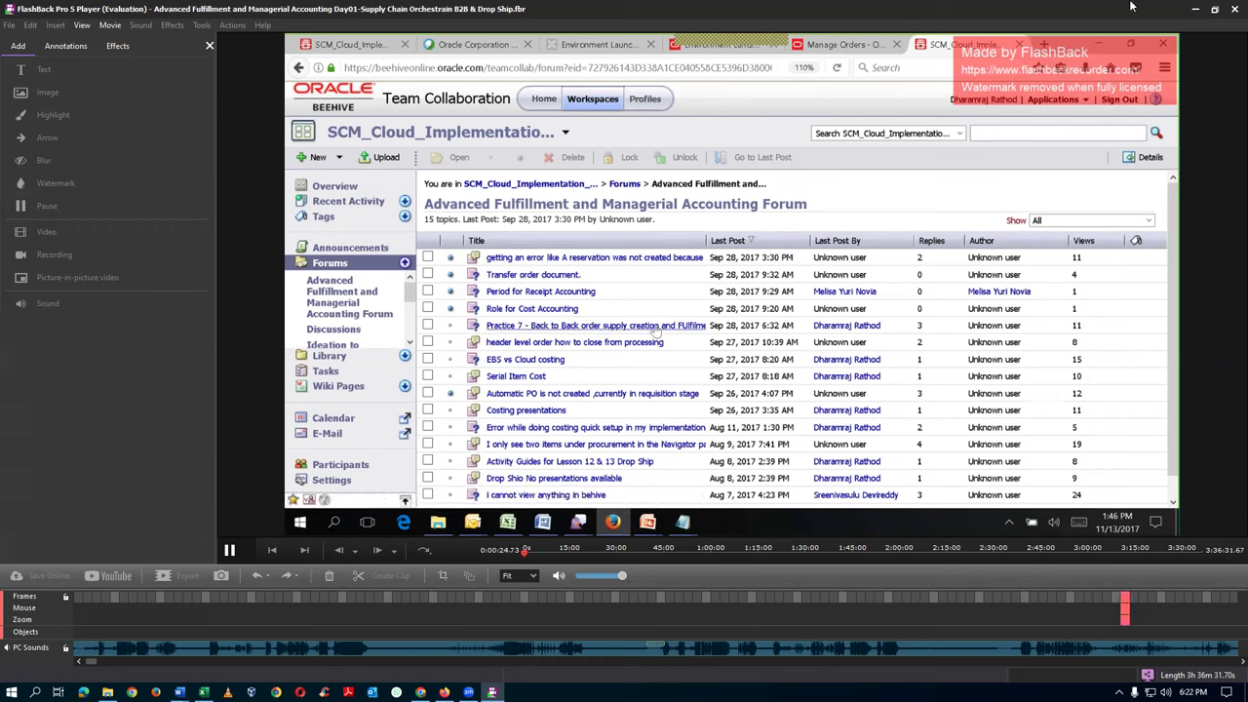
pyautogui.press('space')
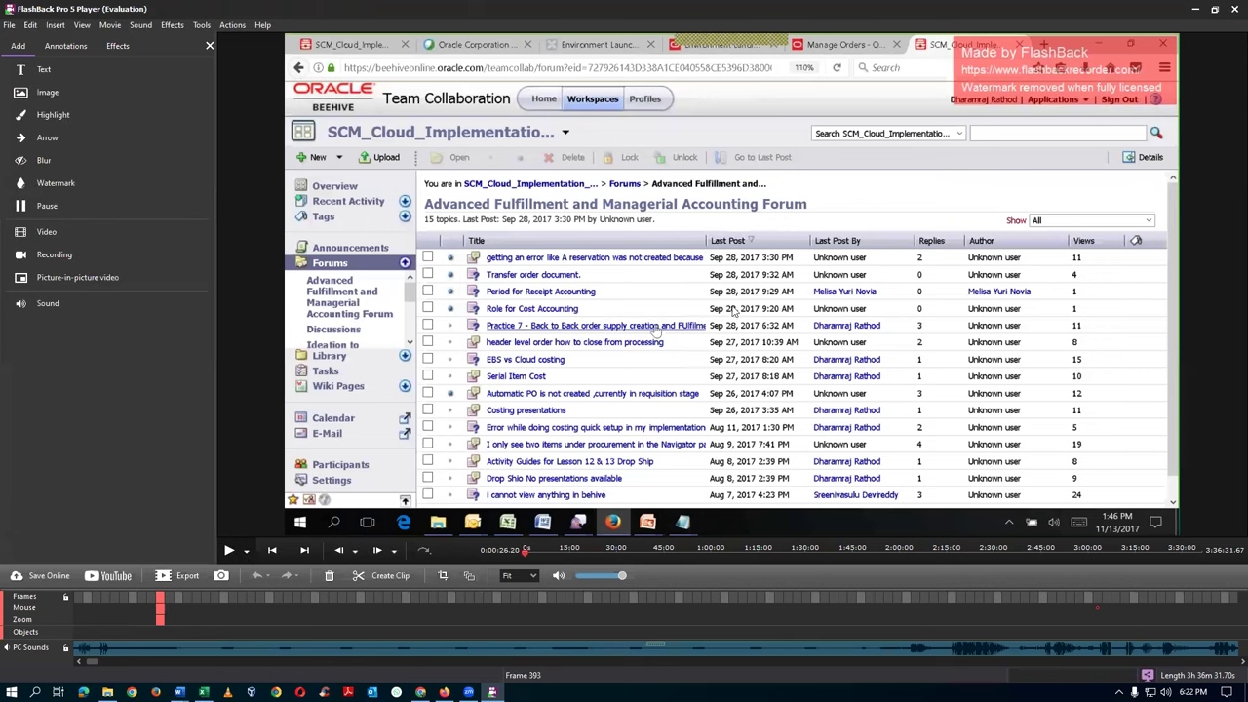
pyautogui.click(1234, 10)
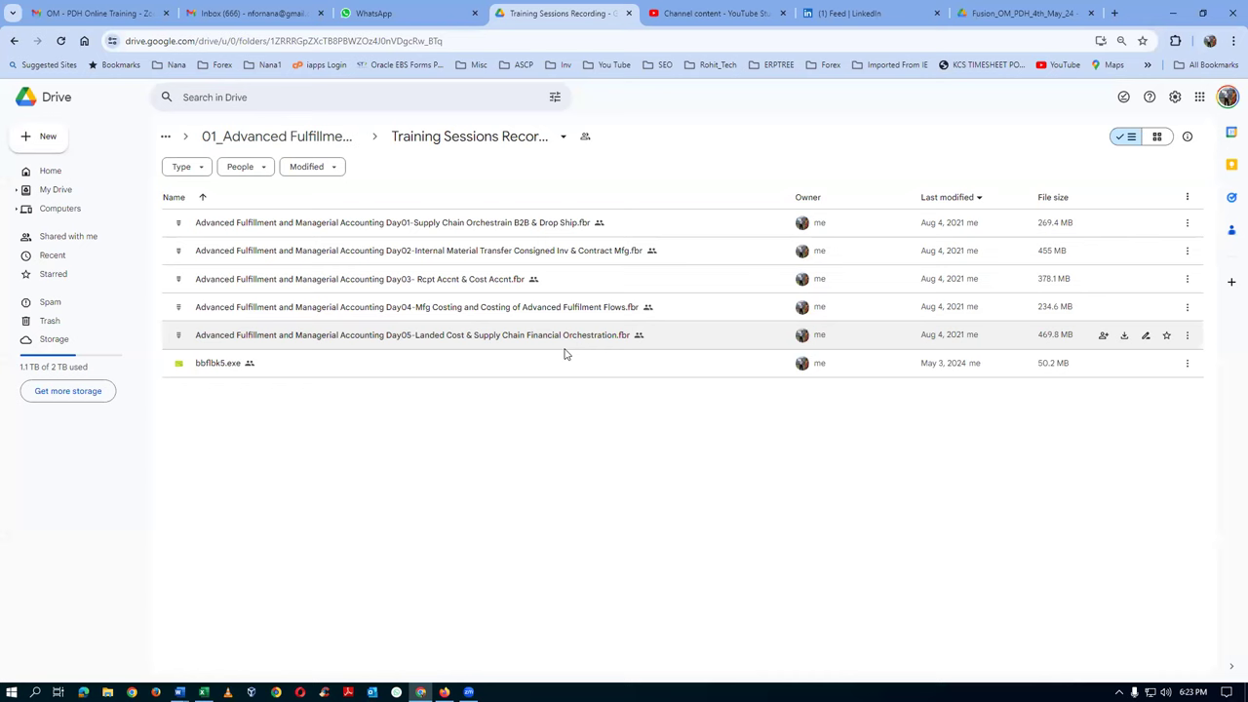
# Point out bbflbk5.exe in the Drive folder and the FlashBack Pro 5 Player shortcut on the desktop, and return to Google Drive
pyautogui.click(463, 369)
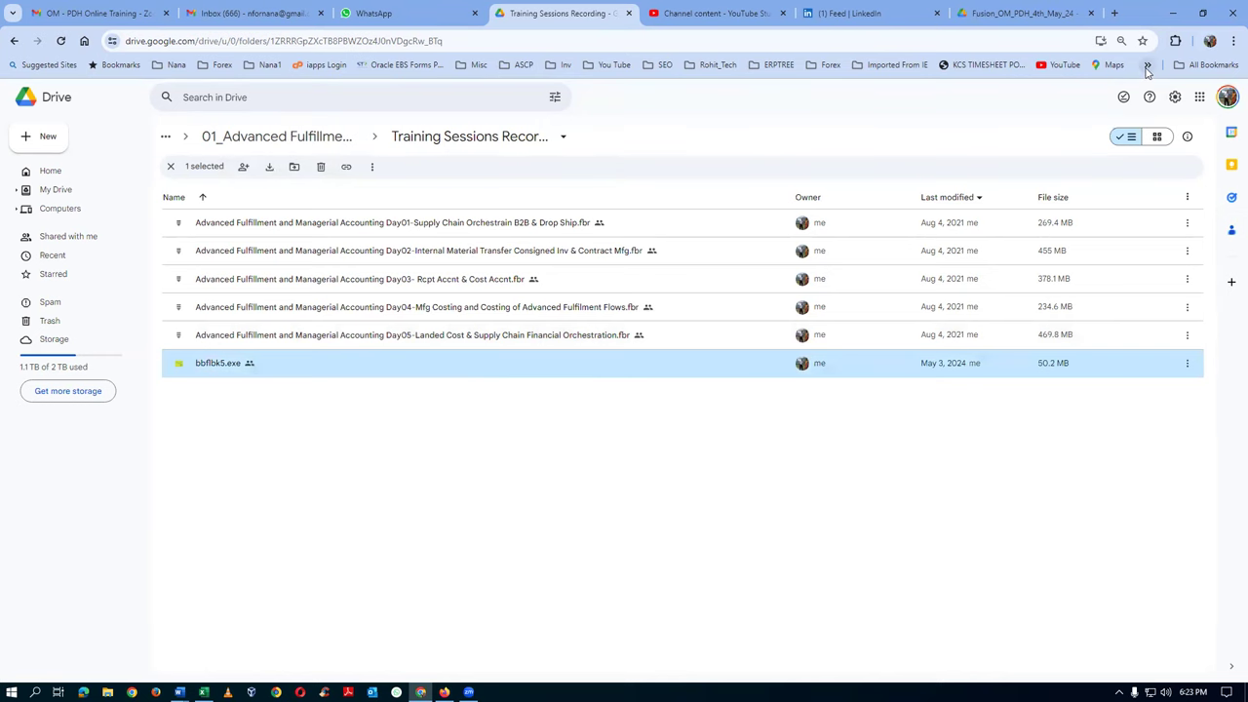
pyautogui.press('super+d')
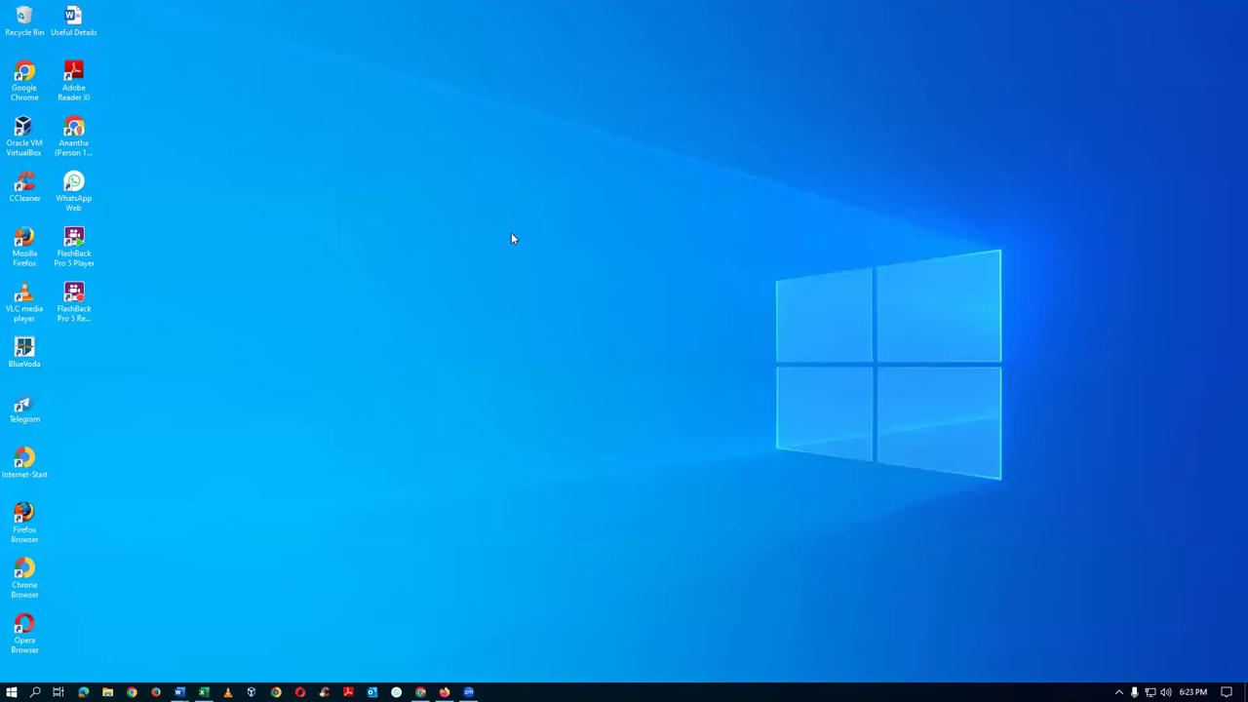
pyautogui.click(80, 246)
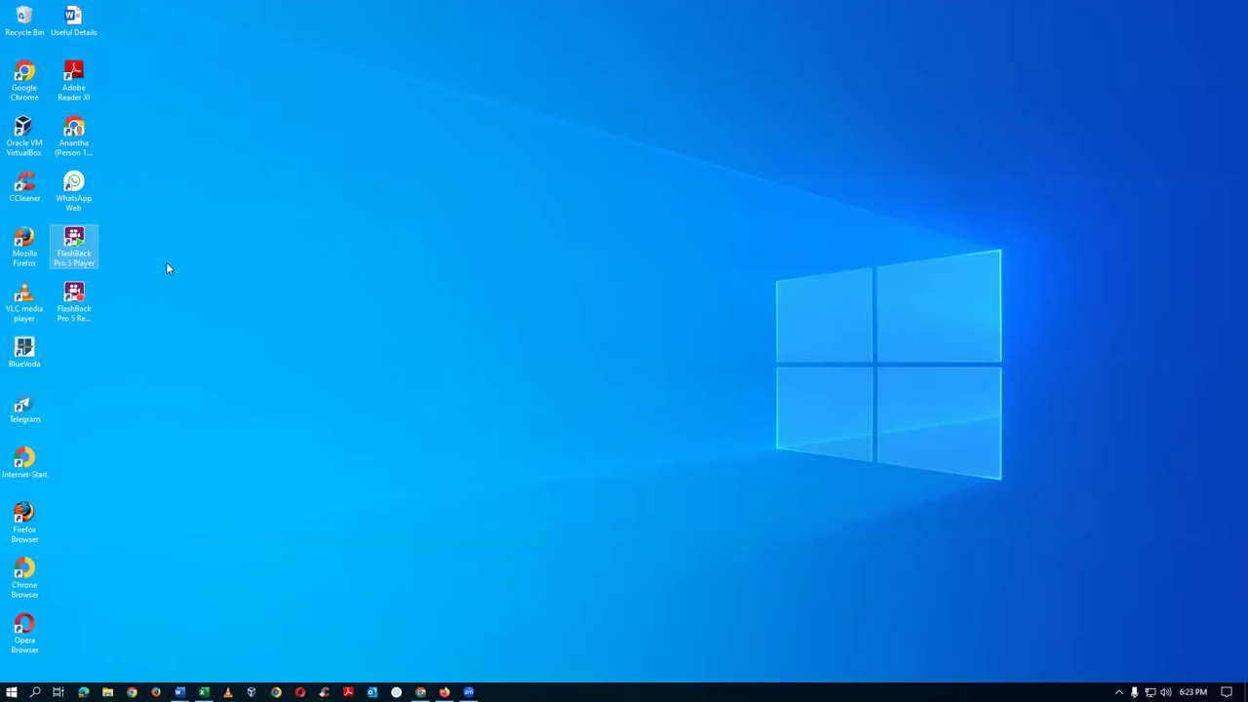
pyautogui.hotkey('alt', 'Tab')
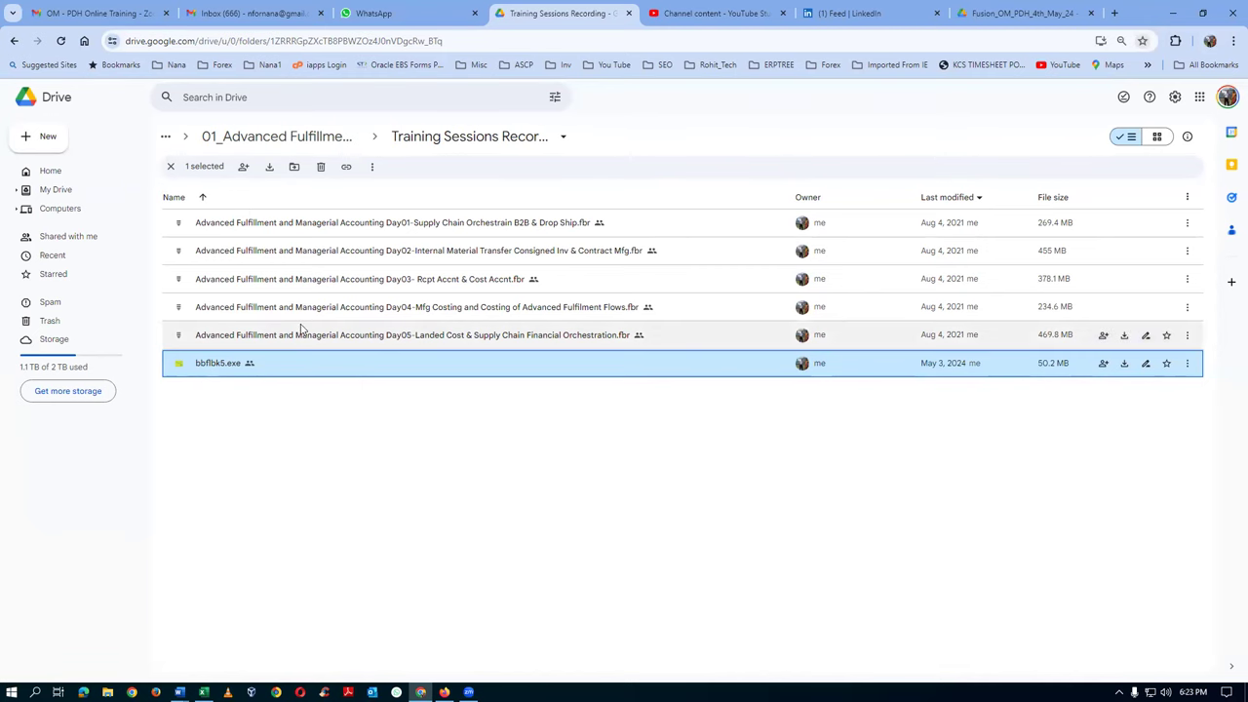
# Go back up to Other_Documents_Records in Google Drive and open the 03_Fusion_Technical_2023 folder
pyautogui.click(241, 138)
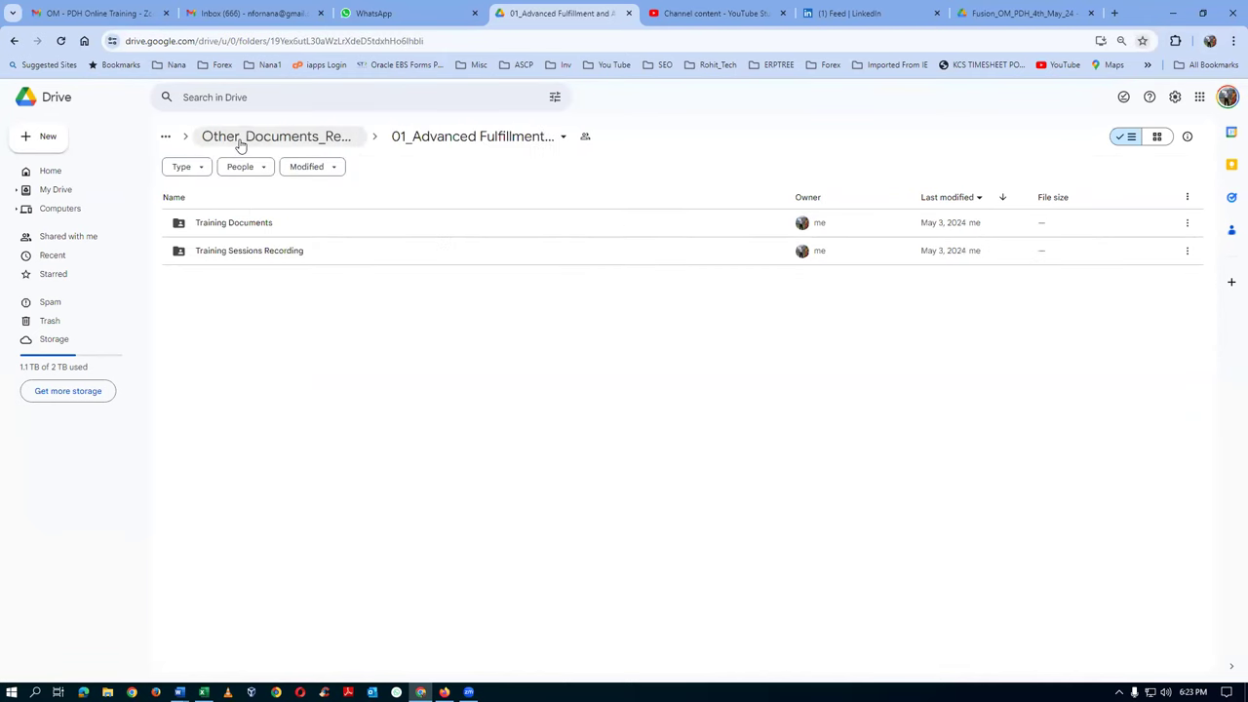
pyautogui.click(240, 138)
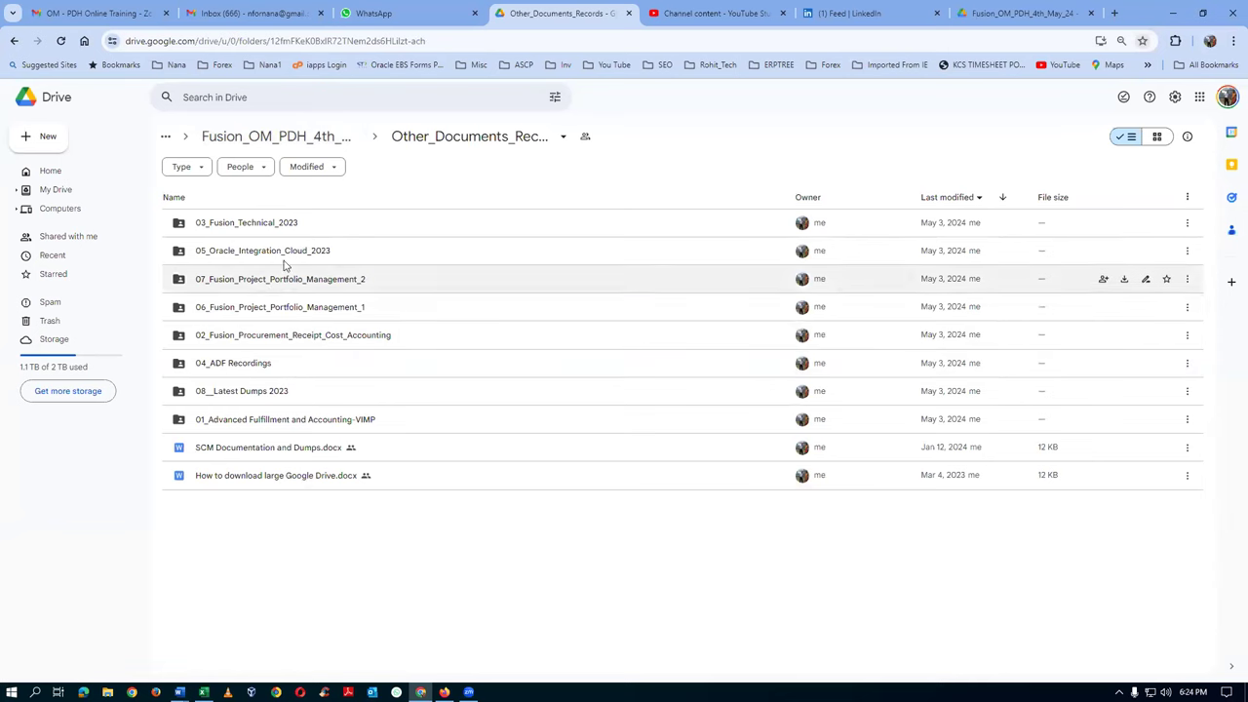
pyautogui.click(351, 224)
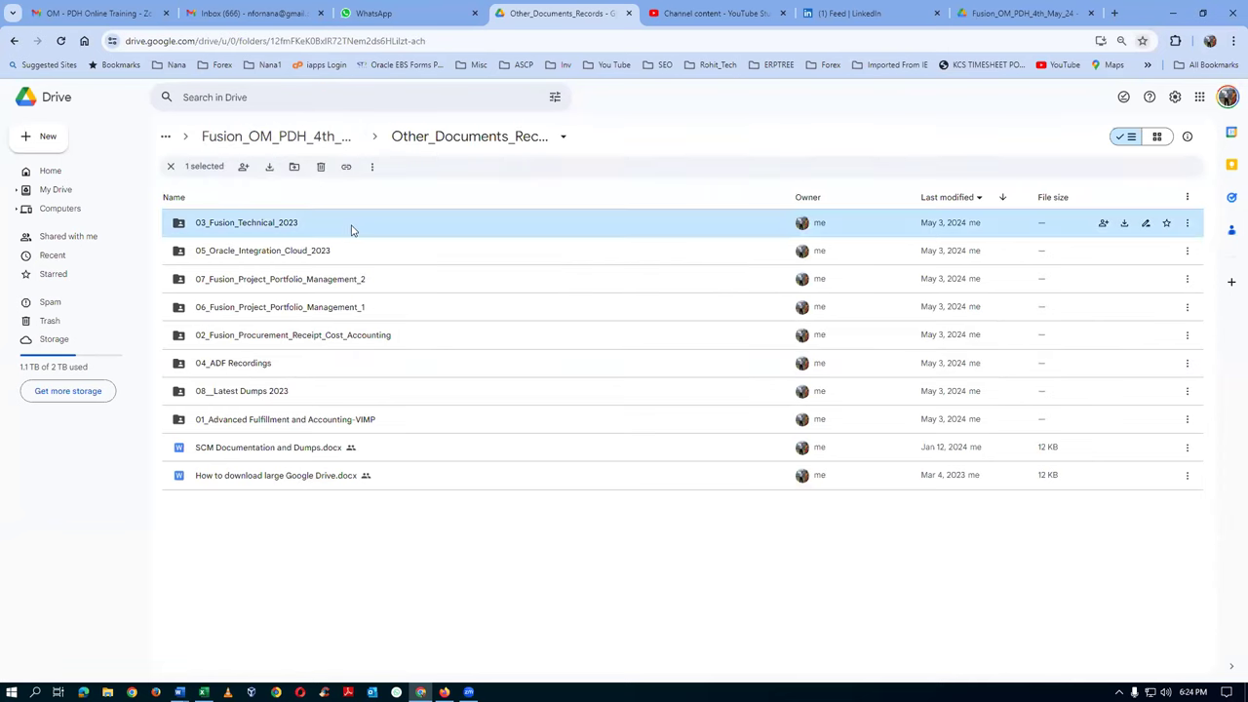
pyautogui.doubleClick(353, 228)
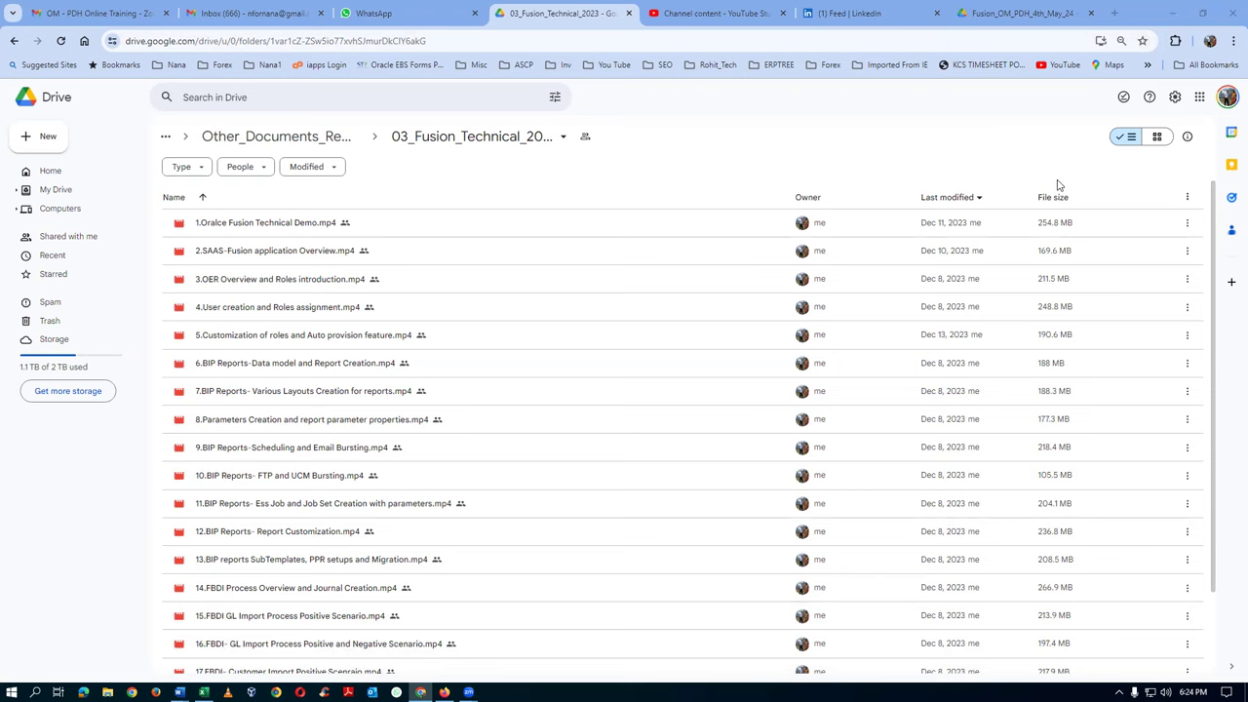
# Search Windows for "control" and open the Control Panel
pyautogui.click(12, 692)
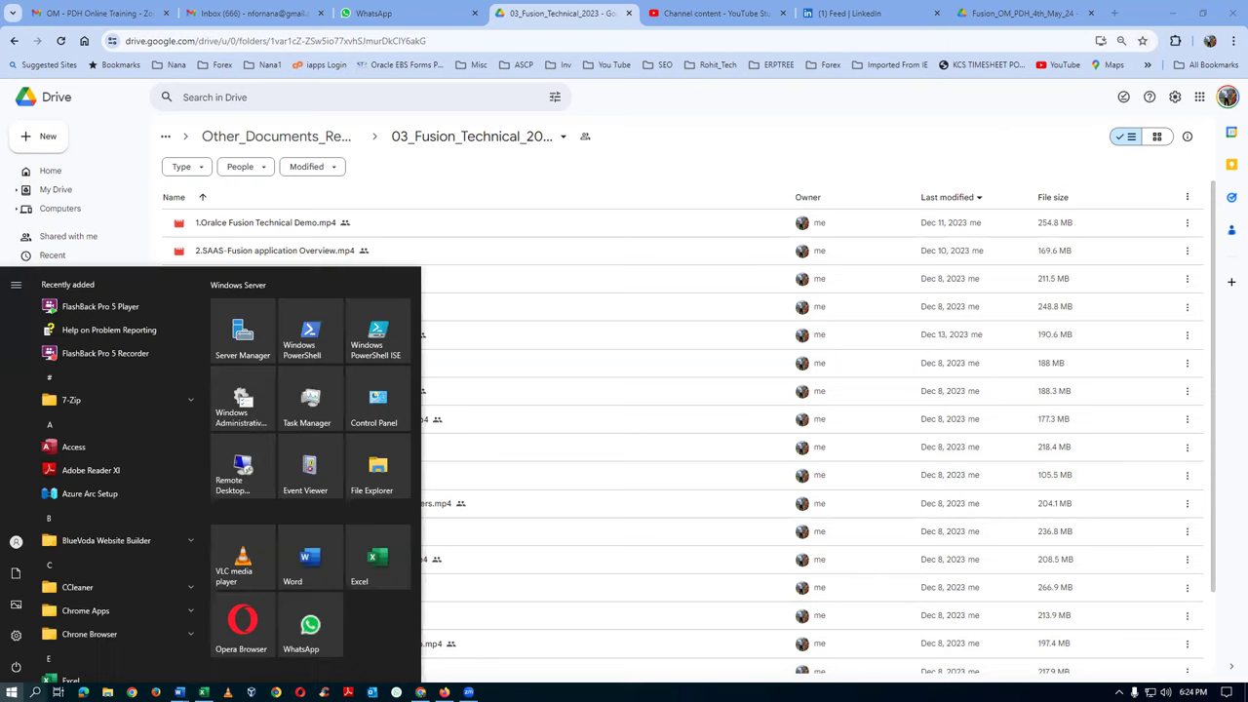
pyautogui.click(35, 692)
pyautogui.write('control')
pyautogui.click(173, 327)
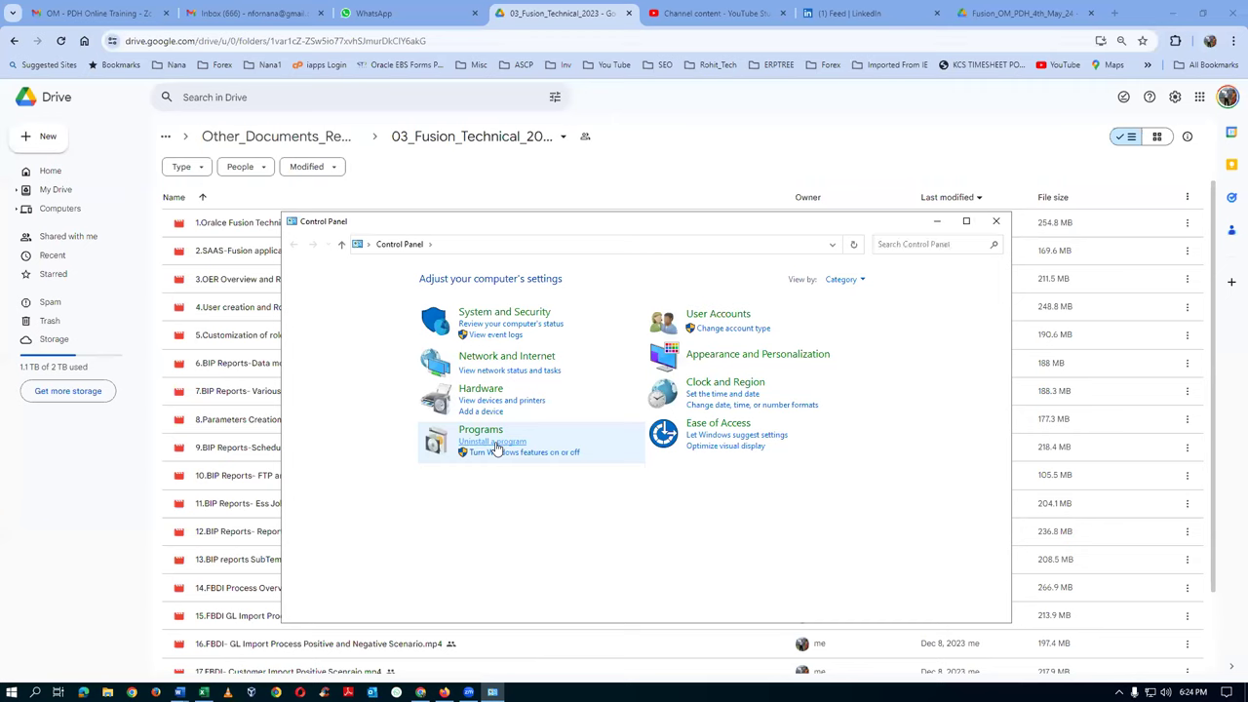
# Uninstall CCleaner v6.23 through Programs and Features, skipping the feedback survey, and close the Programs and Features window
pyautogui.click(497, 445)
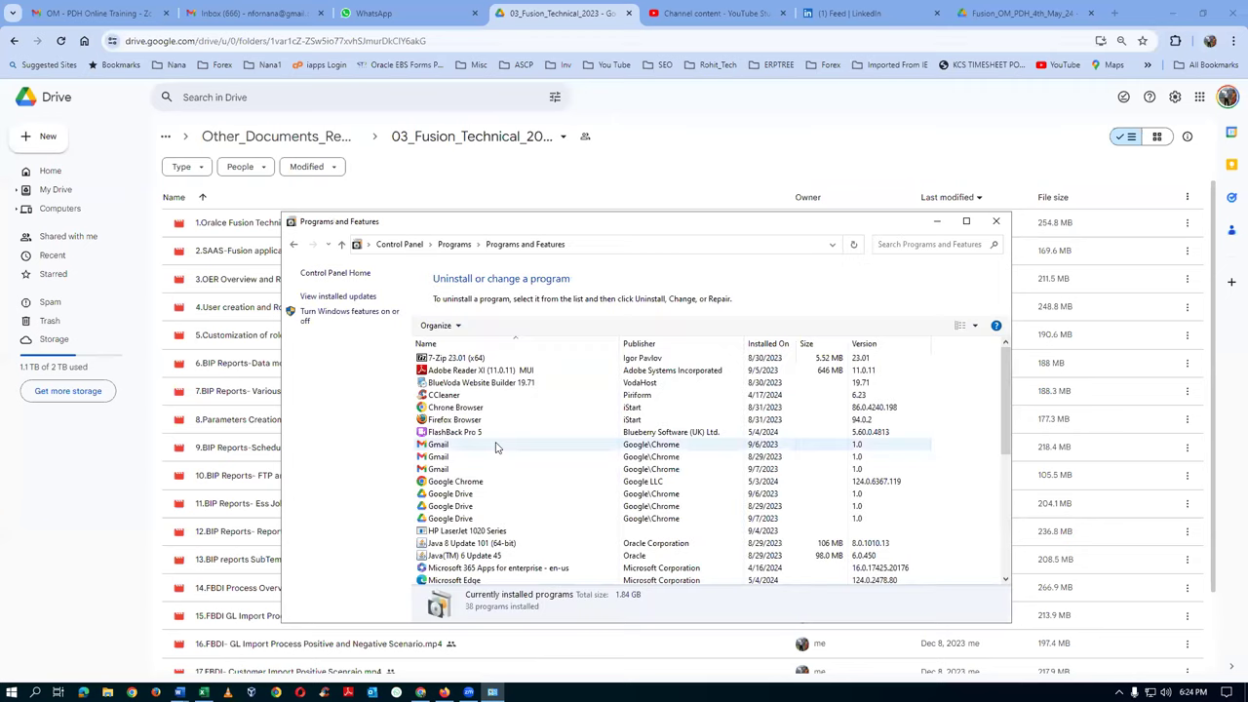
pyautogui.click(468, 397)
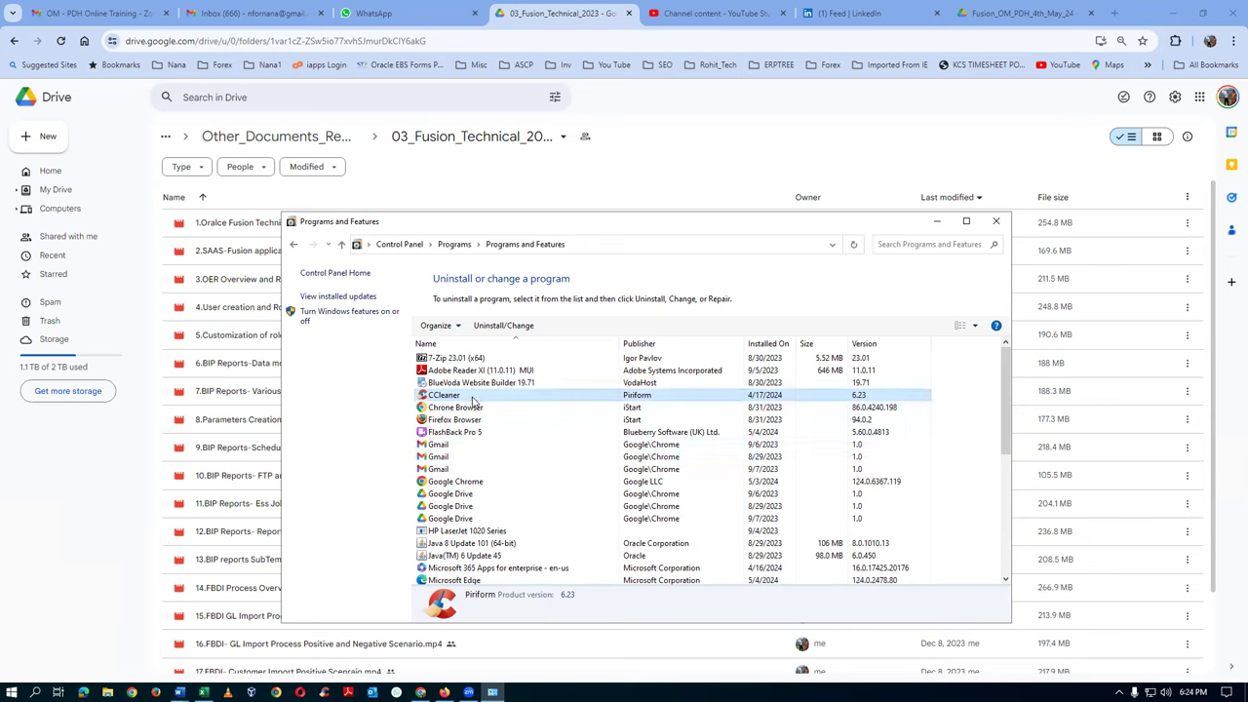
pyautogui.click(507, 330)
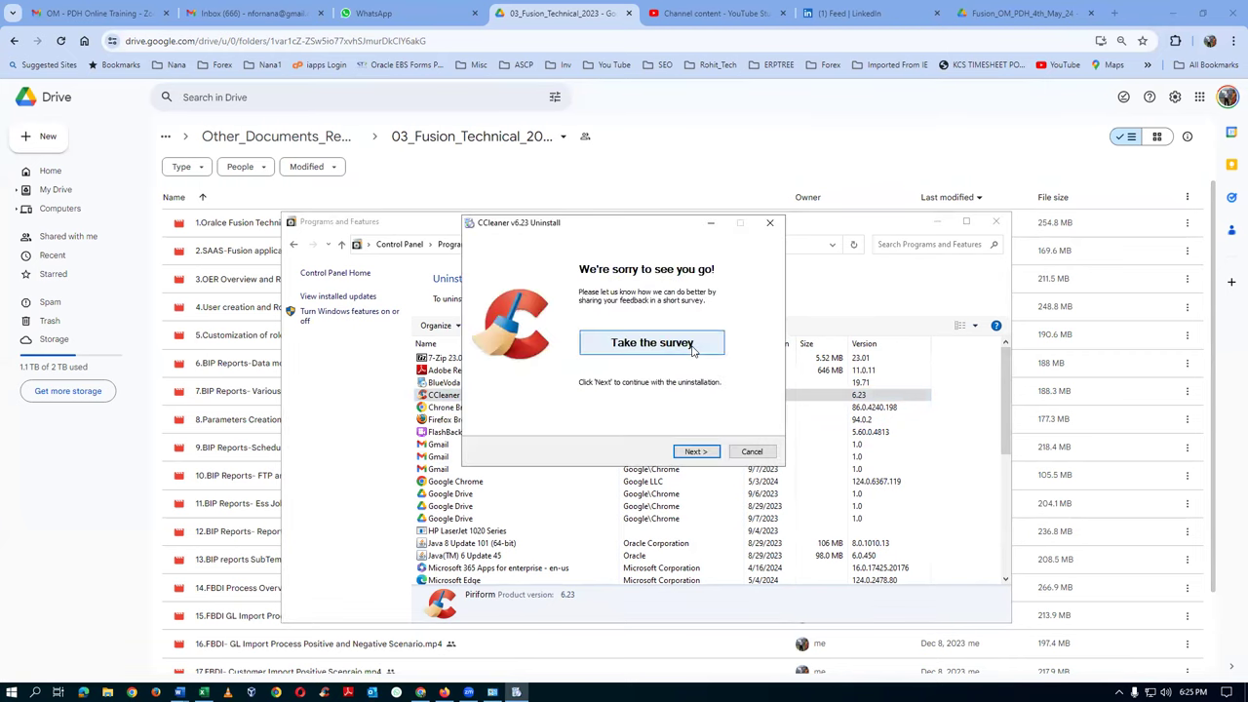
pyautogui.click(694, 452)
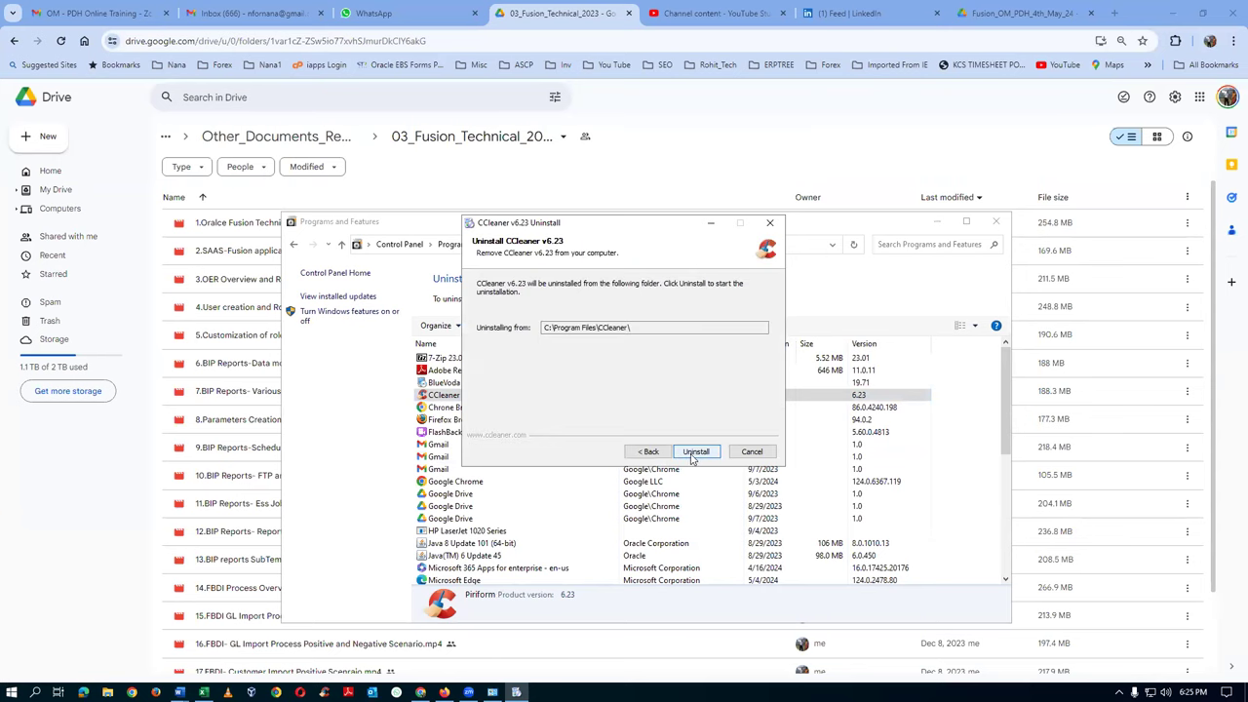
pyautogui.click(695, 452)
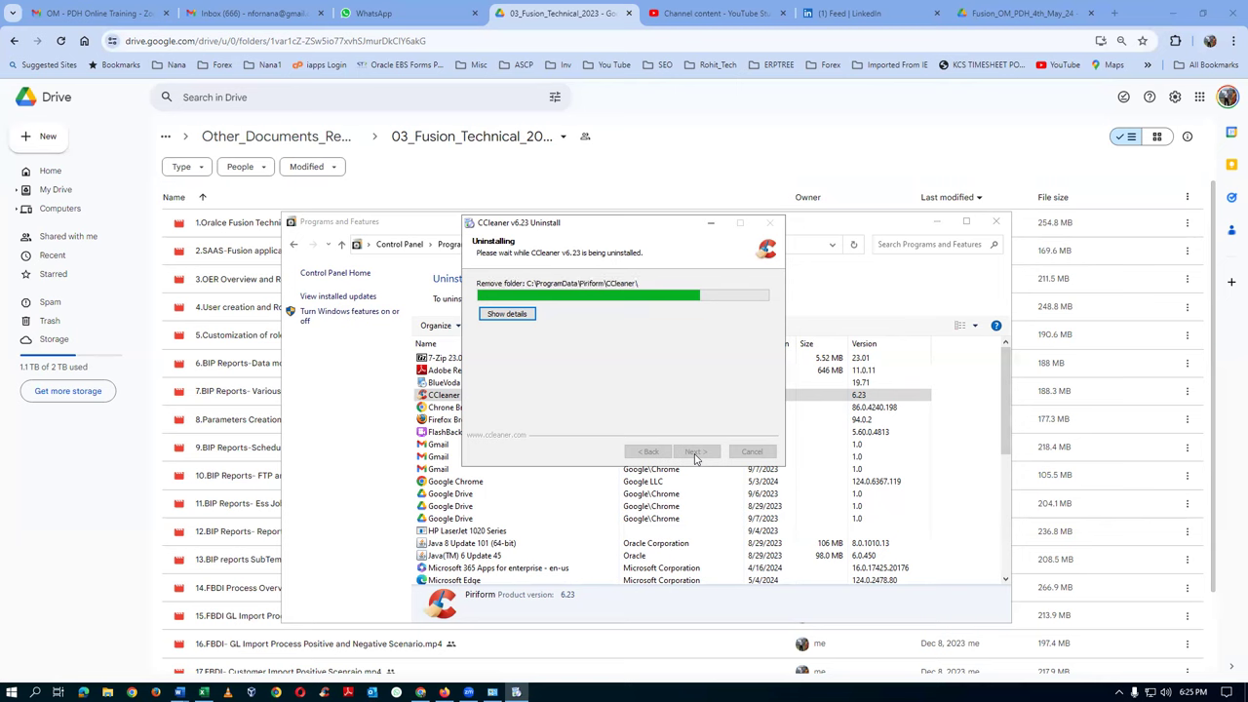
pyautogui.click(696, 454)
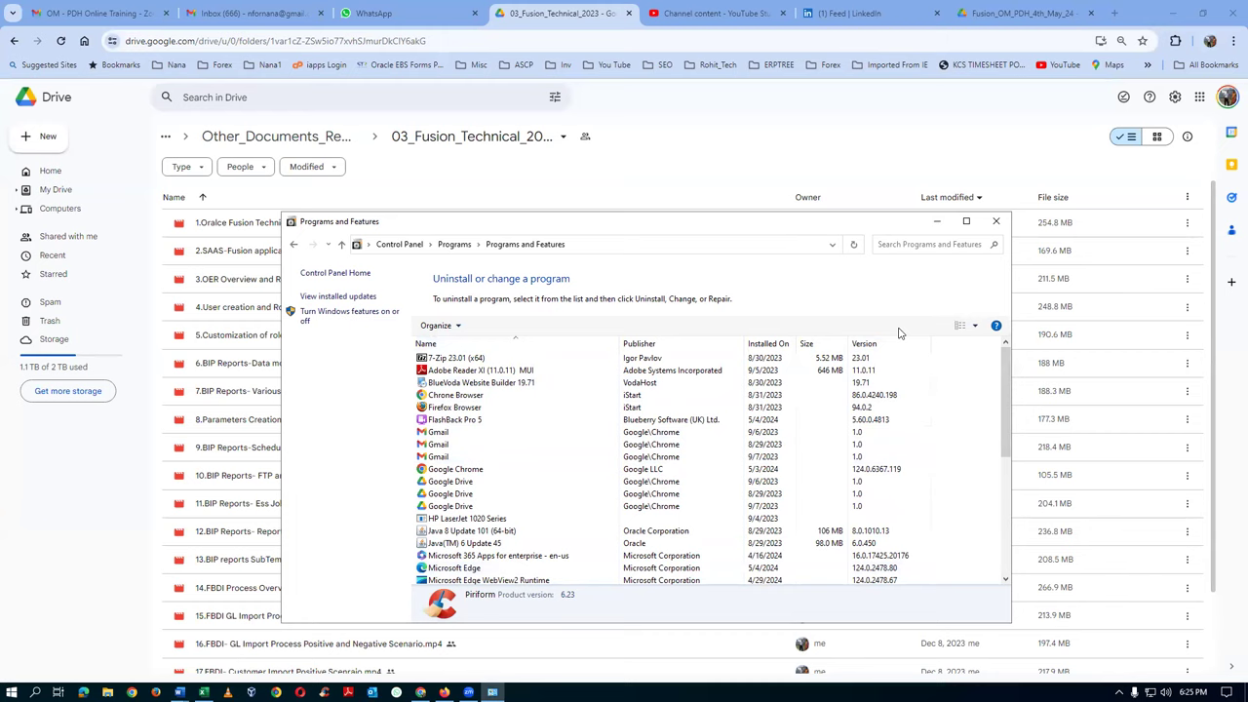
pyautogui.click(996, 221)
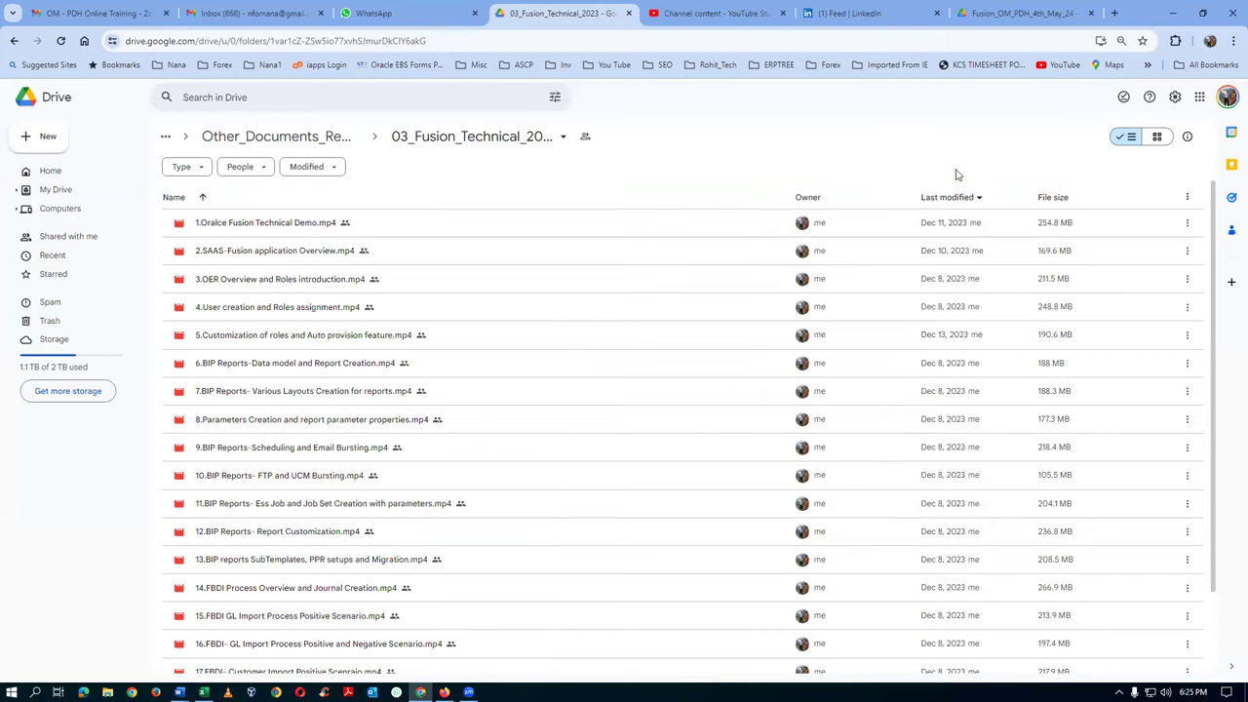
# Search Google for "c cleaner download" in a new browser tab and open the official ccleaner.com download page
pyautogui.click(1115, 13)
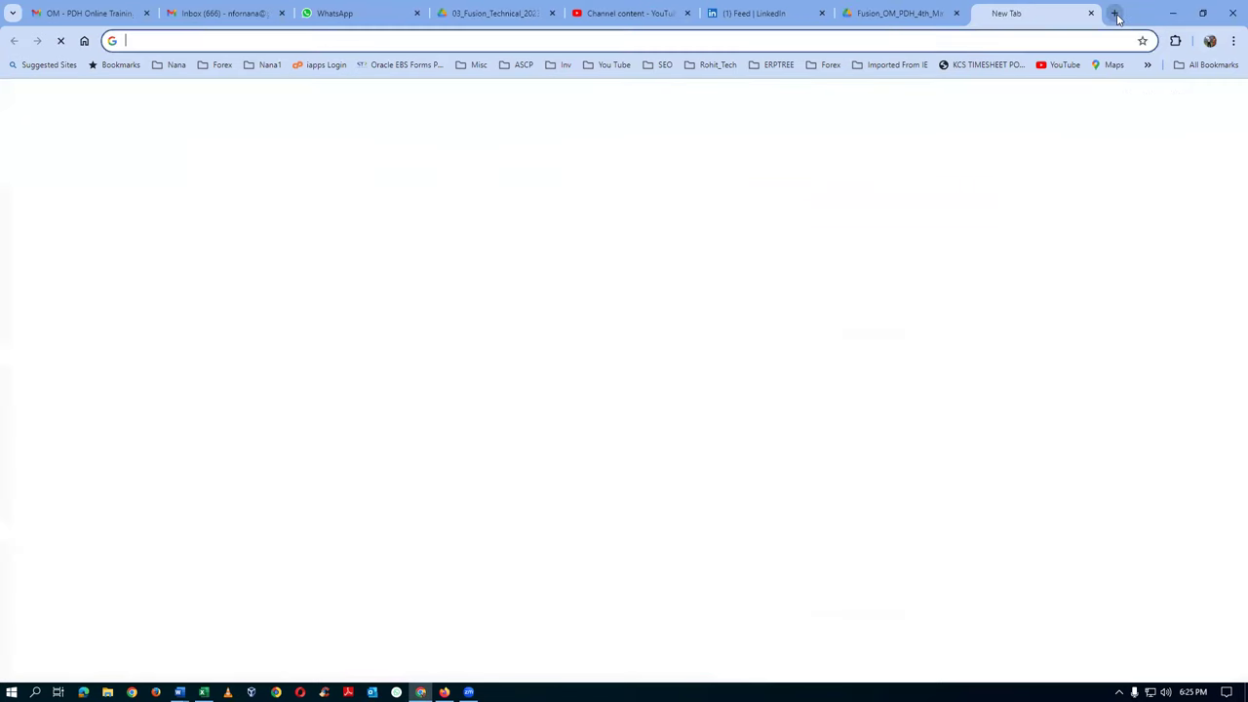
pyautogui.write('c cleaner download')
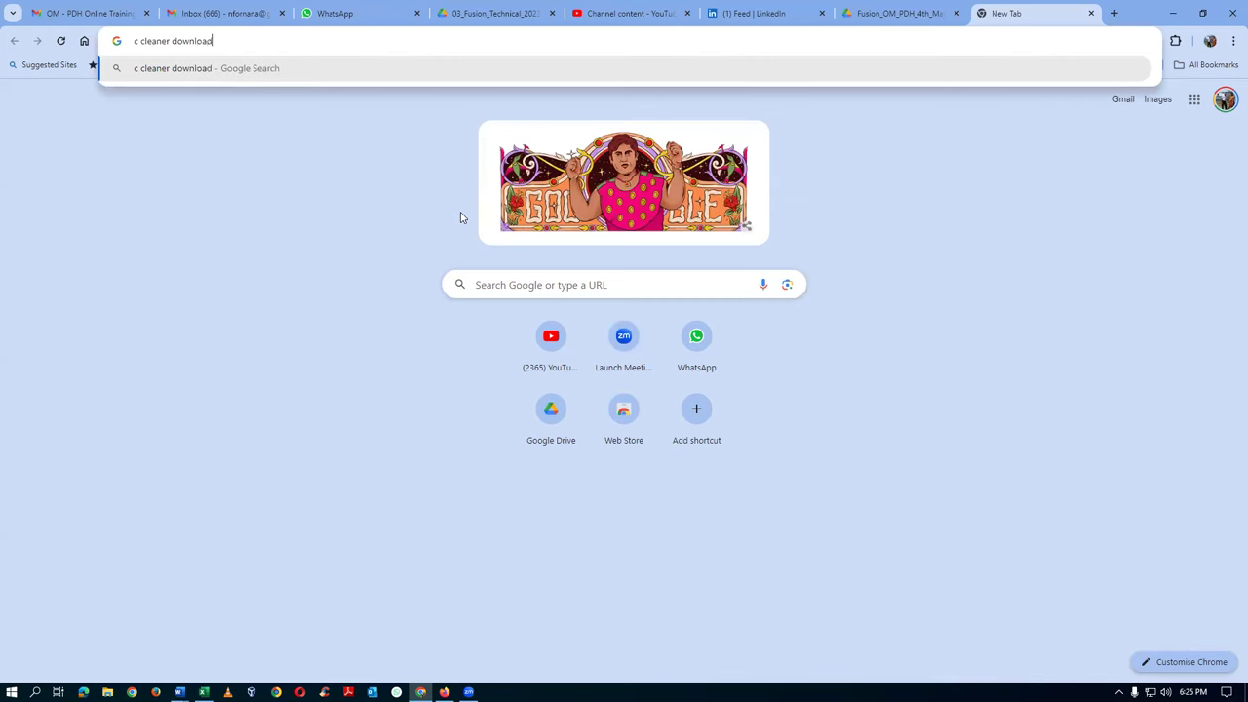
pyautogui.press('Return')
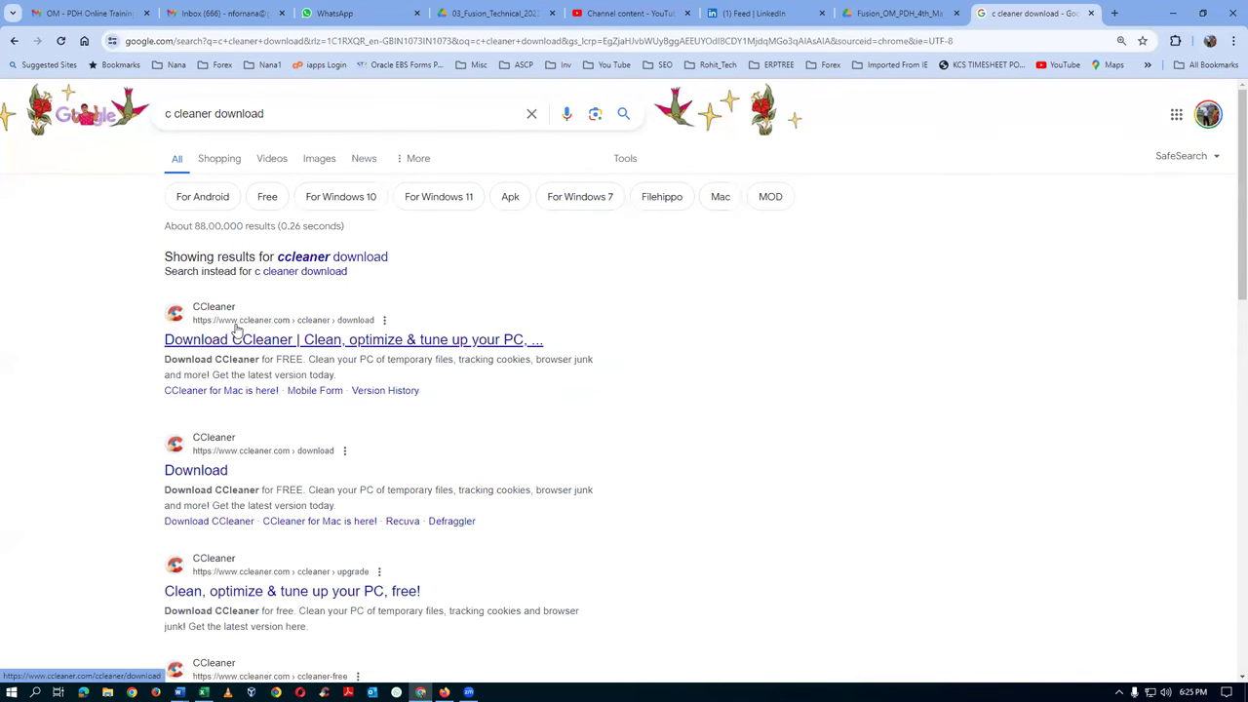
pyautogui.scroll(-2, 257, 469)
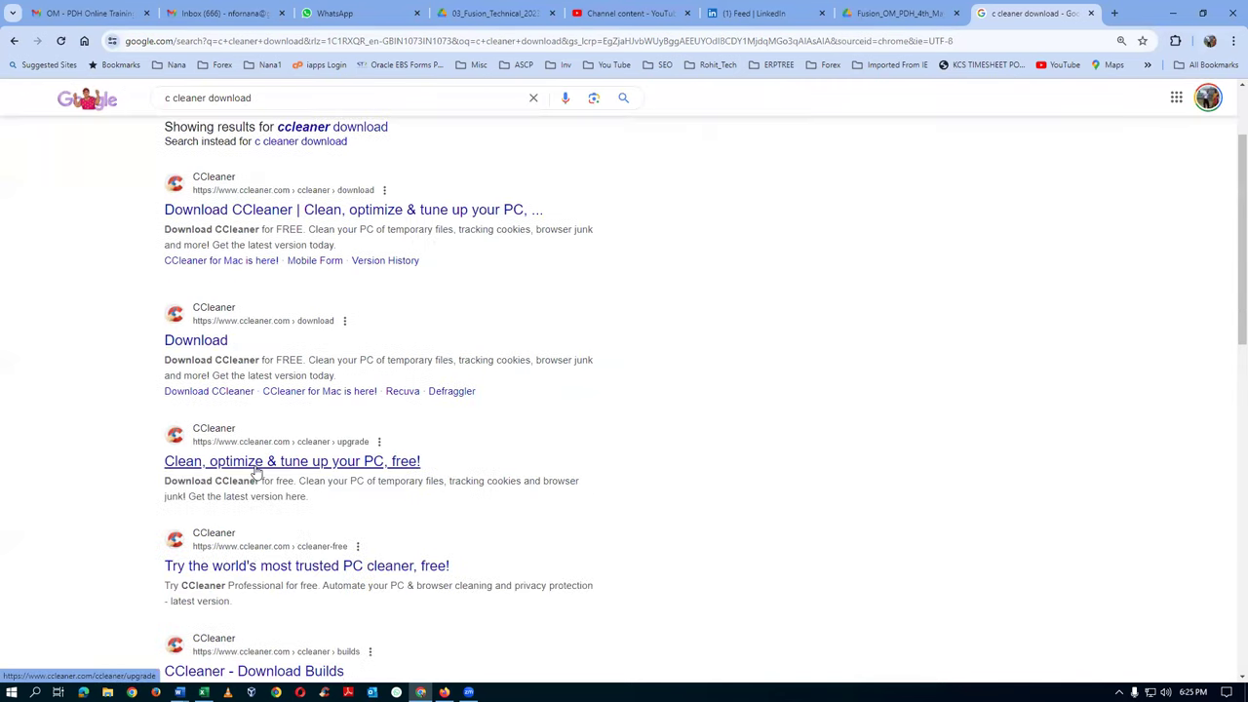
pyautogui.scroll(-5, 257, 473)
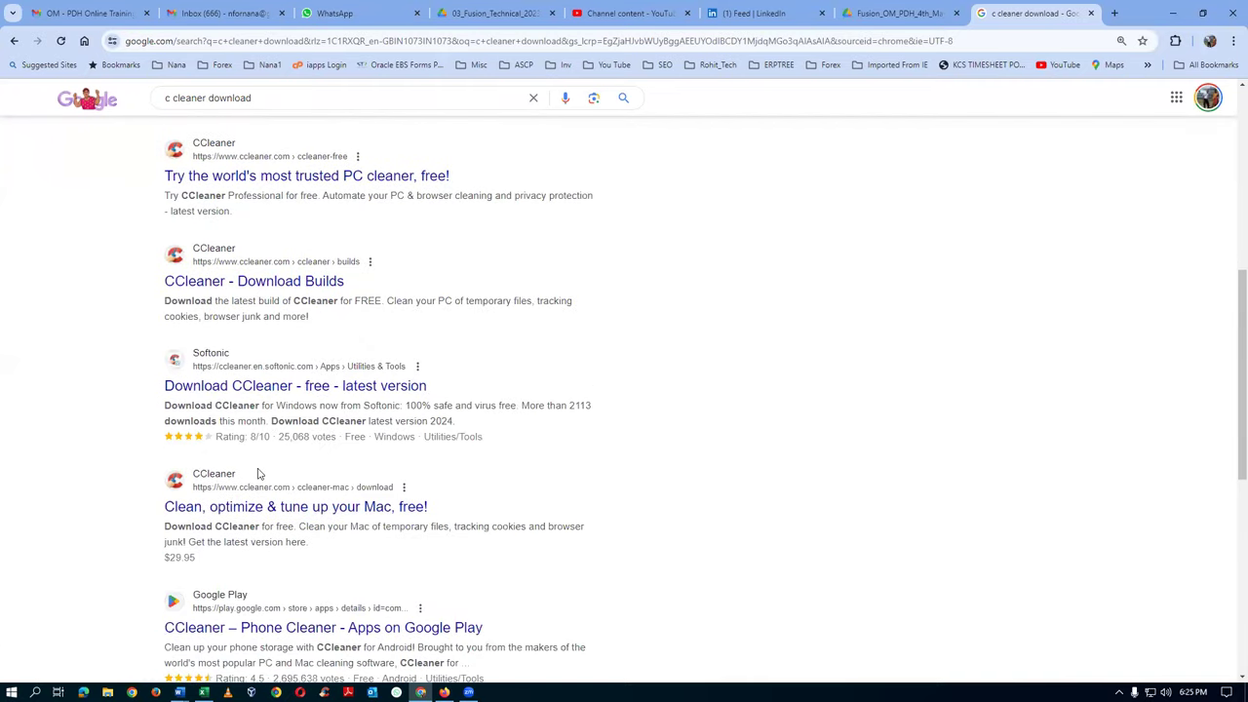
pyautogui.scroll(-2, 259, 475)
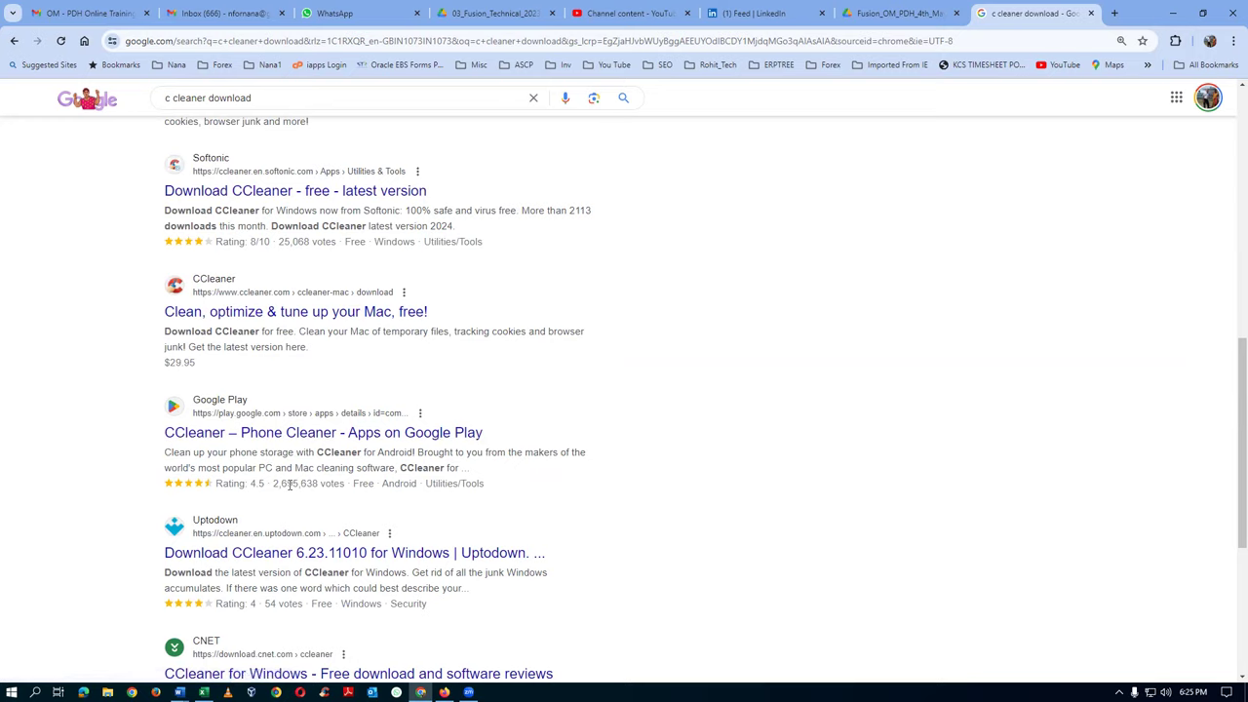
pyautogui.scroll(3, 290, 484)
pyautogui.scroll(5, 289, 484)
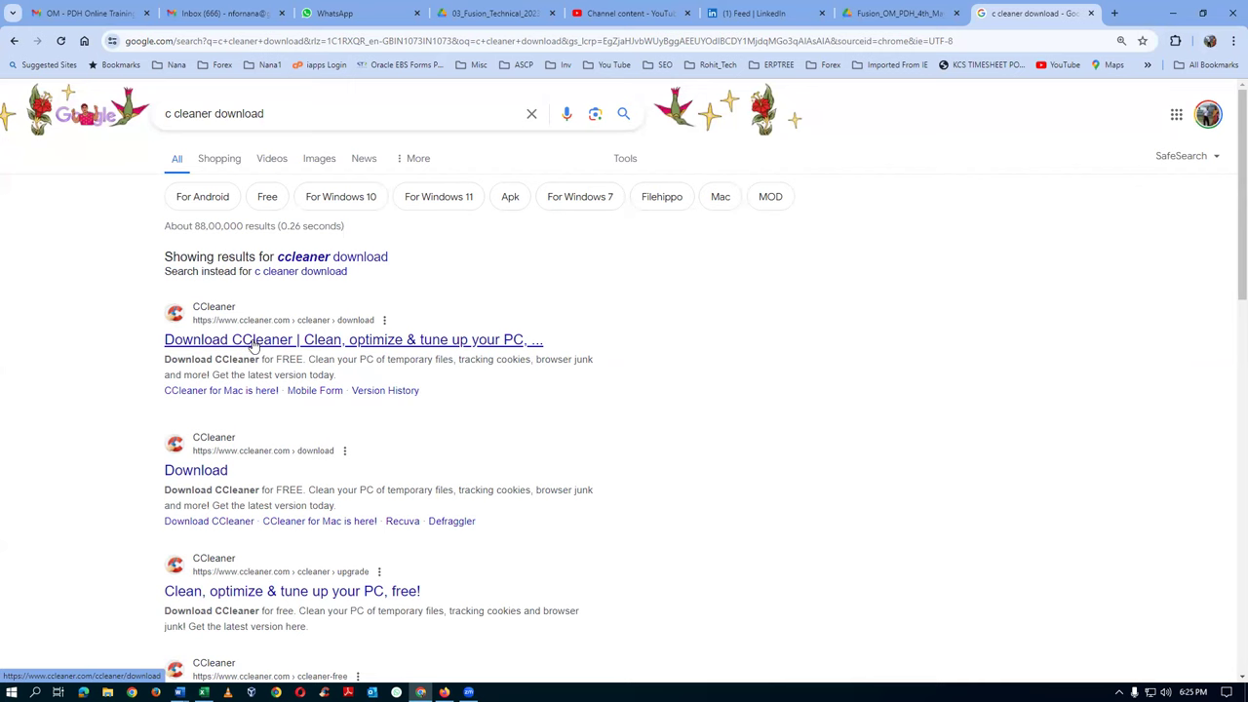
pyautogui.click(274, 341)
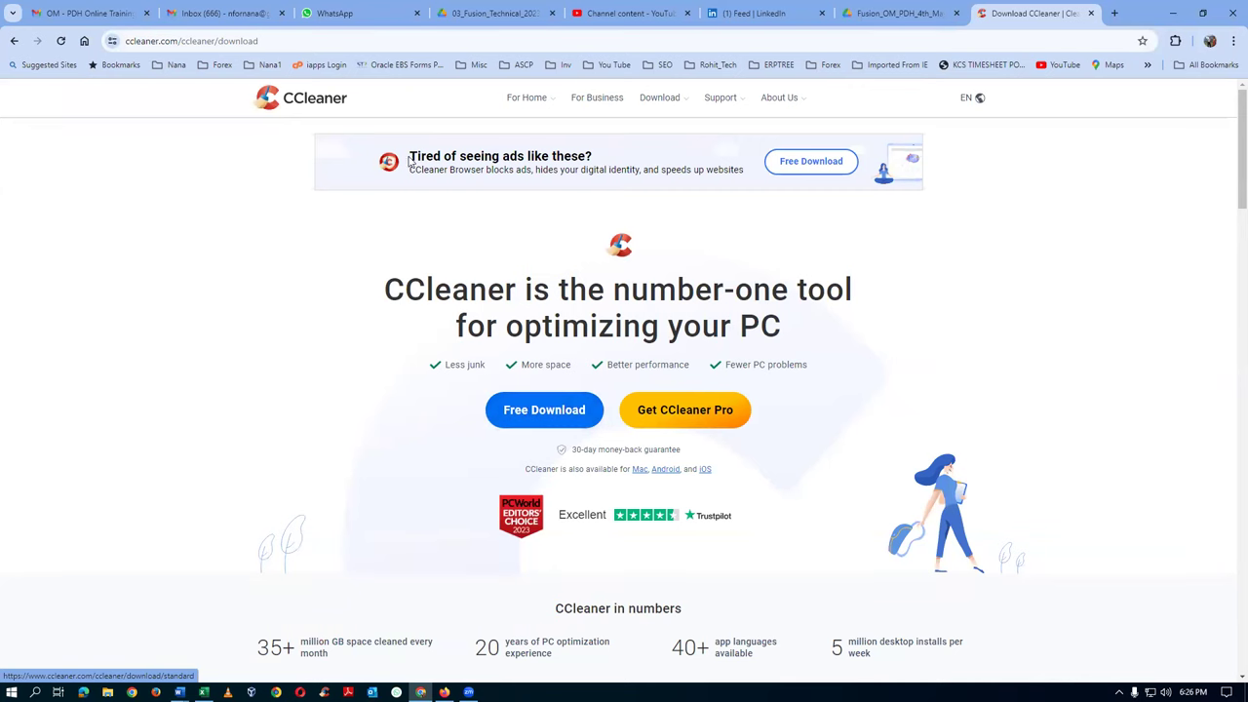
# Download the free CCleaner installer and review the installation instructions on the page
pyautogui.click(571, 415)
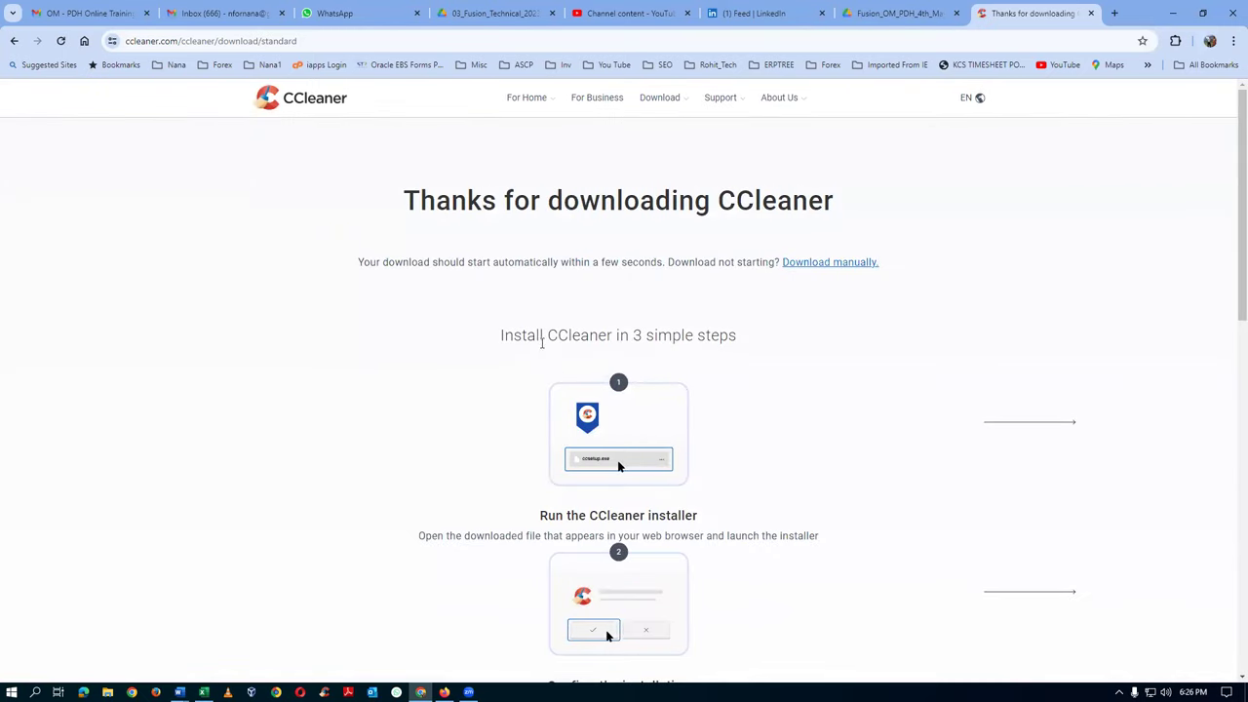
pyautogui.scroll(-8, 686, 439)
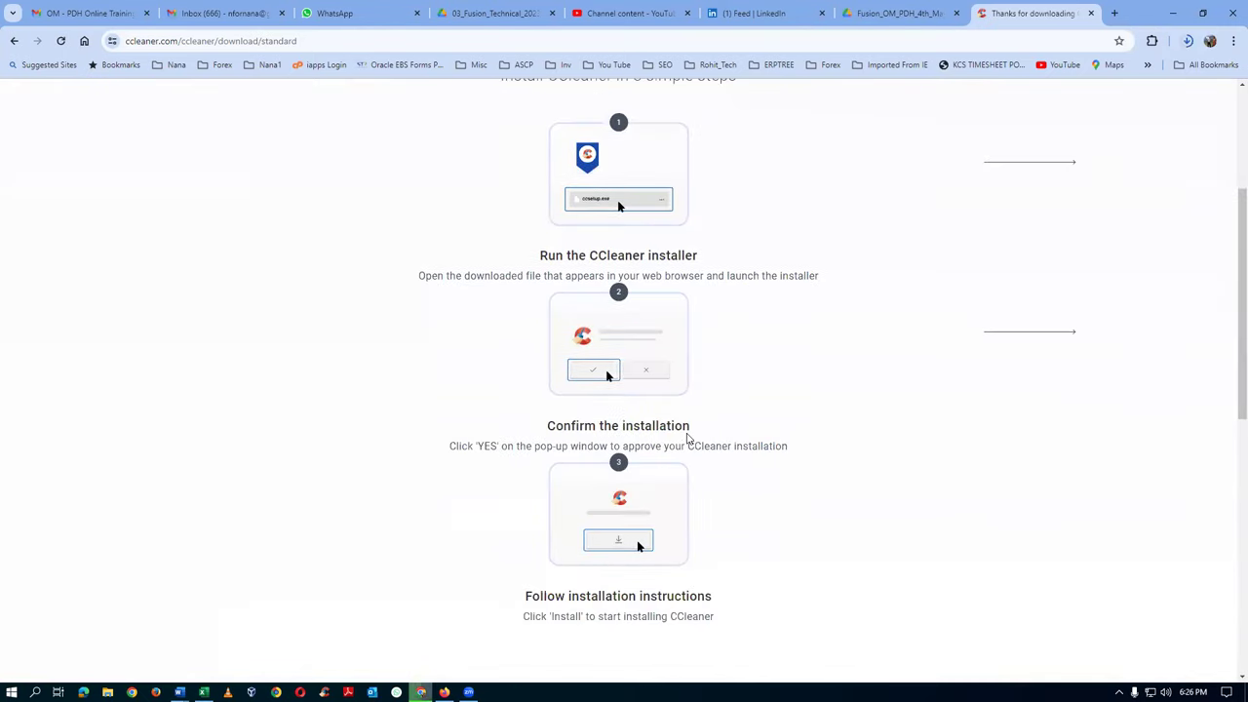
pyautogui.scroll(-2, 687, 439)
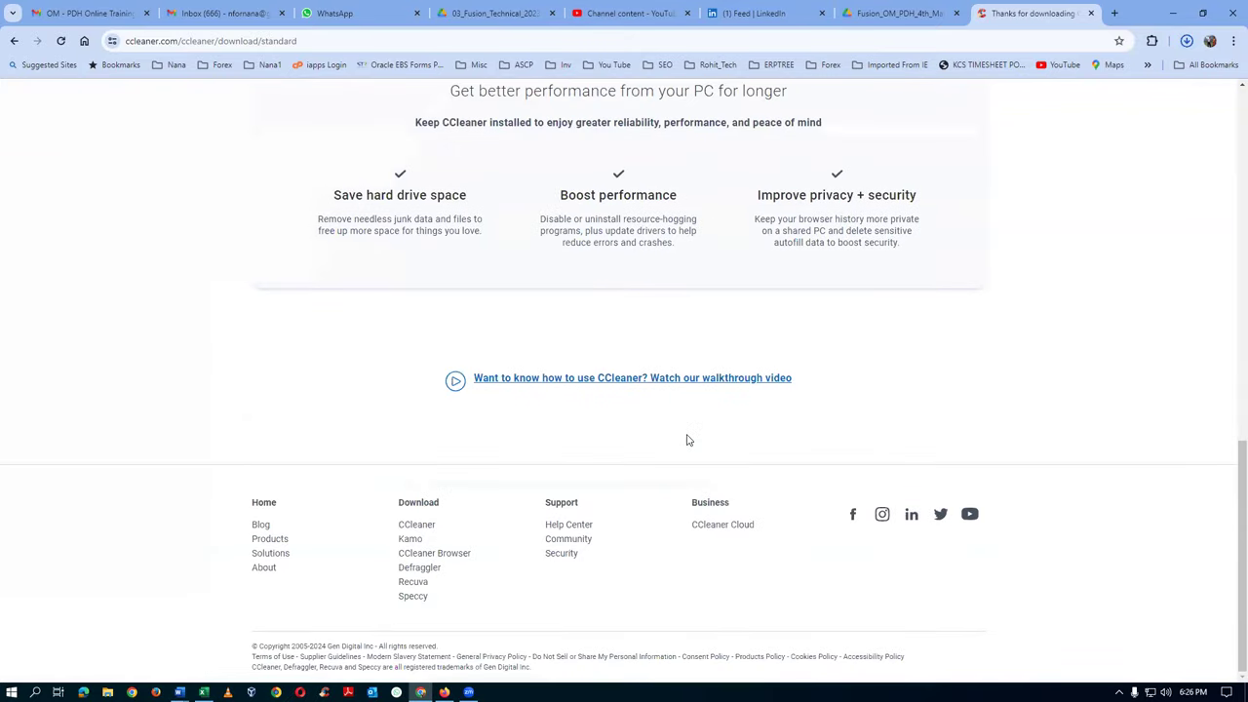
pyautogui.scroll(2, 687, 439)
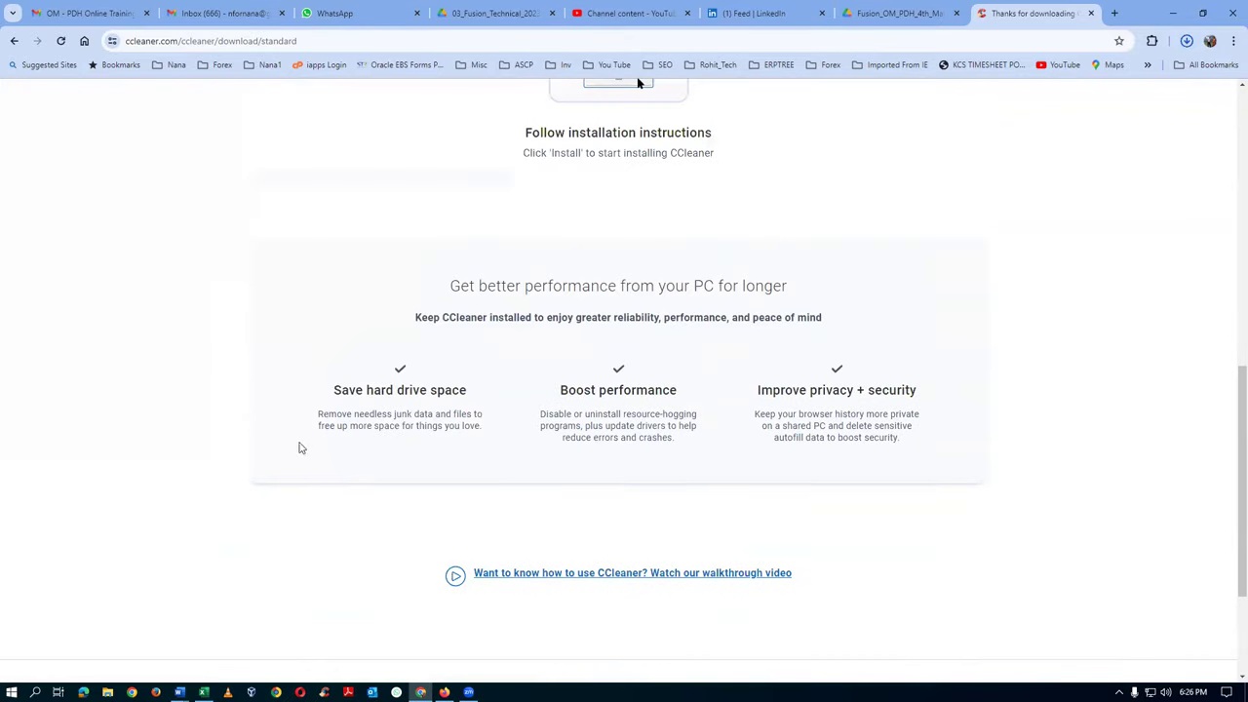
pyautogui.scroll(5, 390, 427)
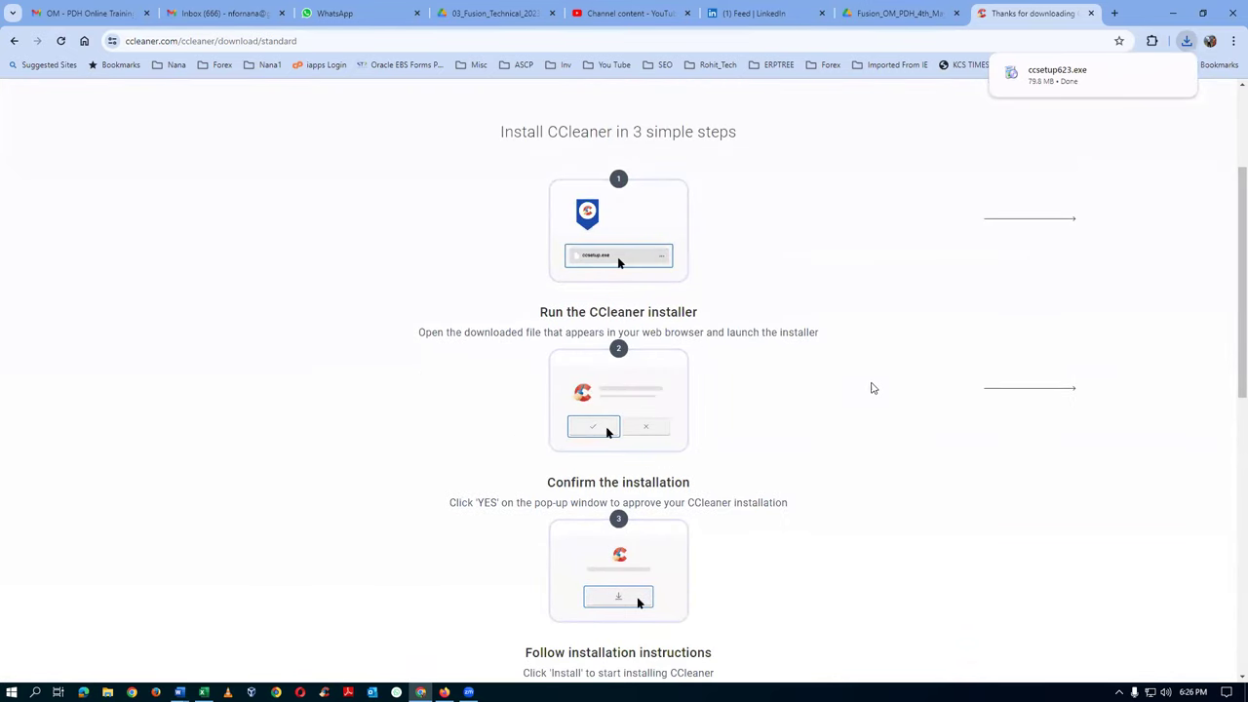
pyautogui.scroll(2, 874, 387)
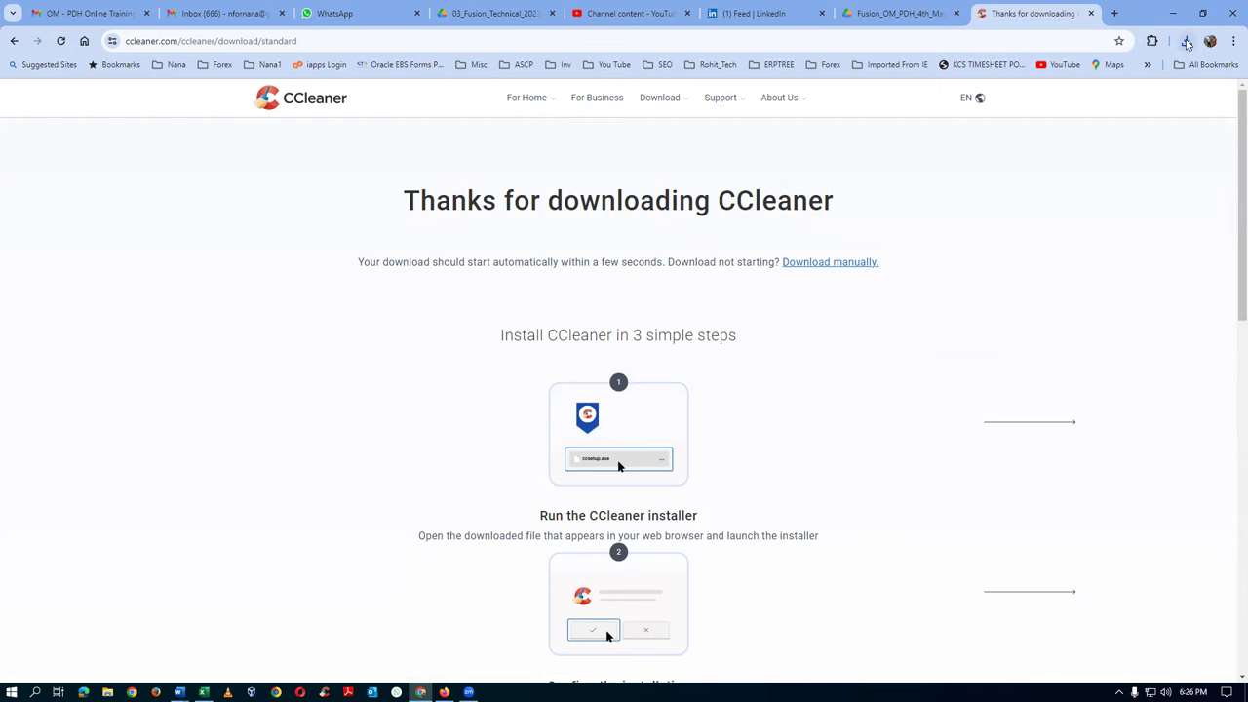
# Run the downloaded ccsetup623.exe, install CCleaner v6.23 and launch it with the release notes
pyautogui.click(1187, 41)
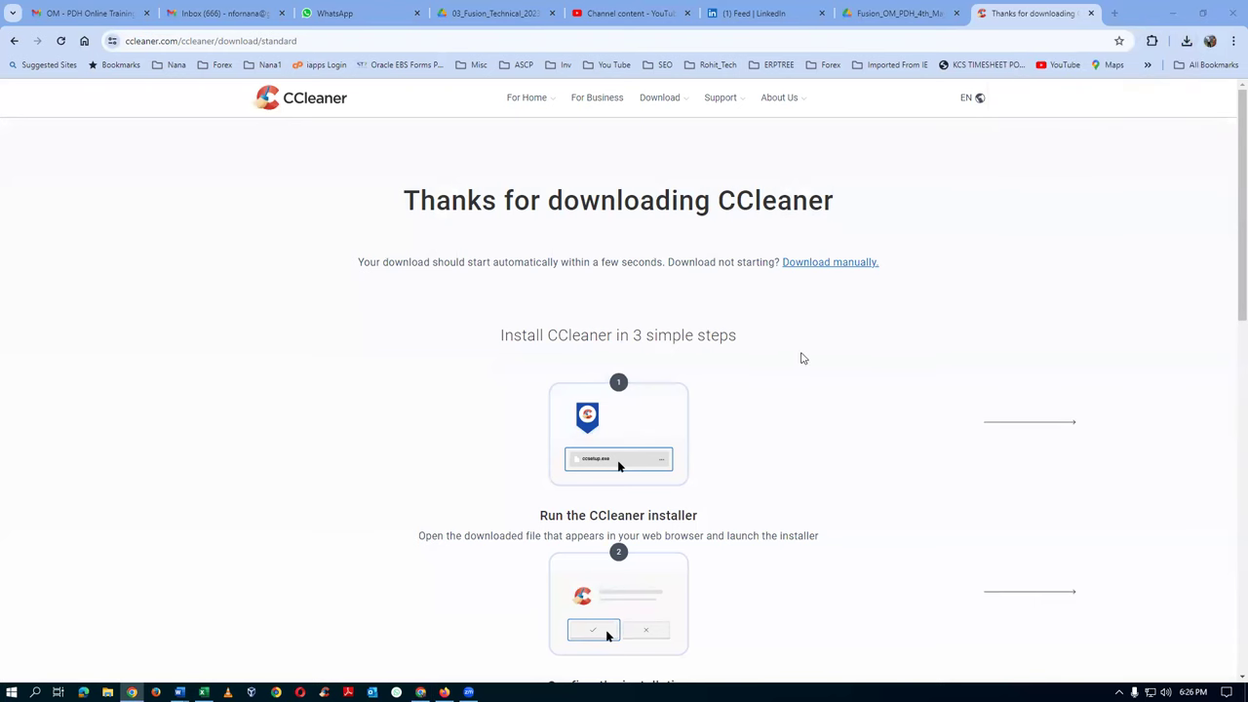
pyautogui.click(829, 364)
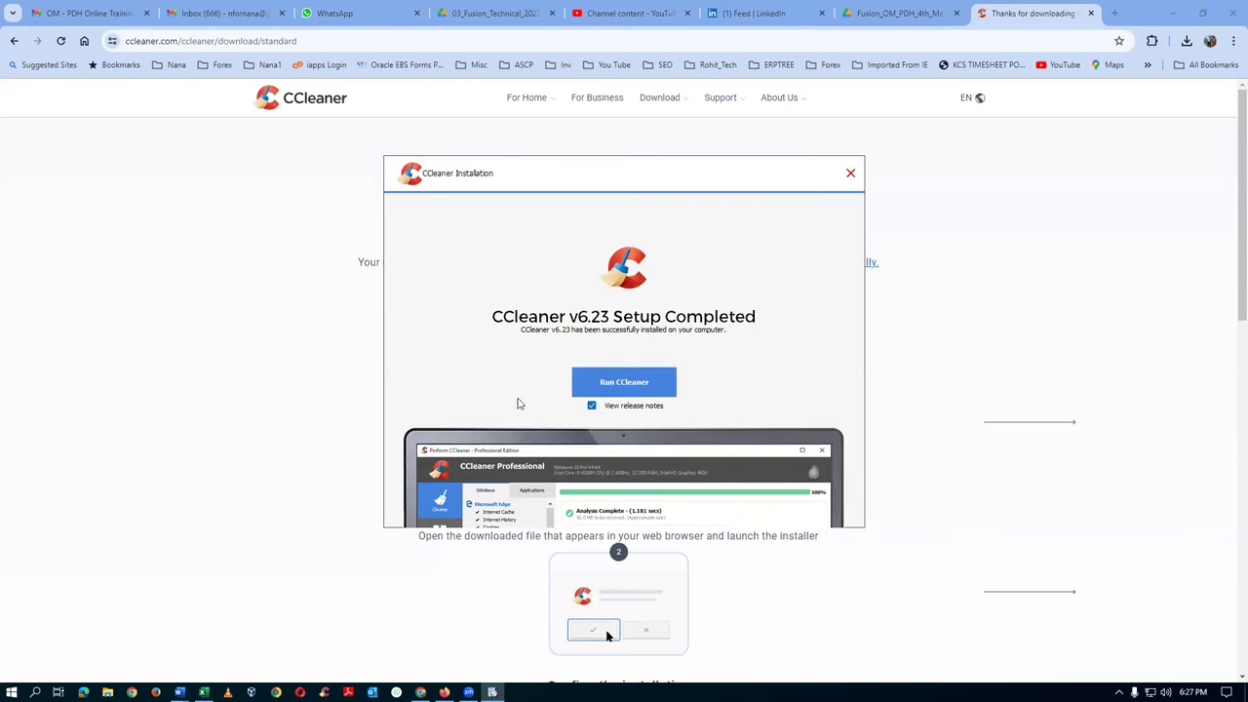
pyautogui.click(631, 386)
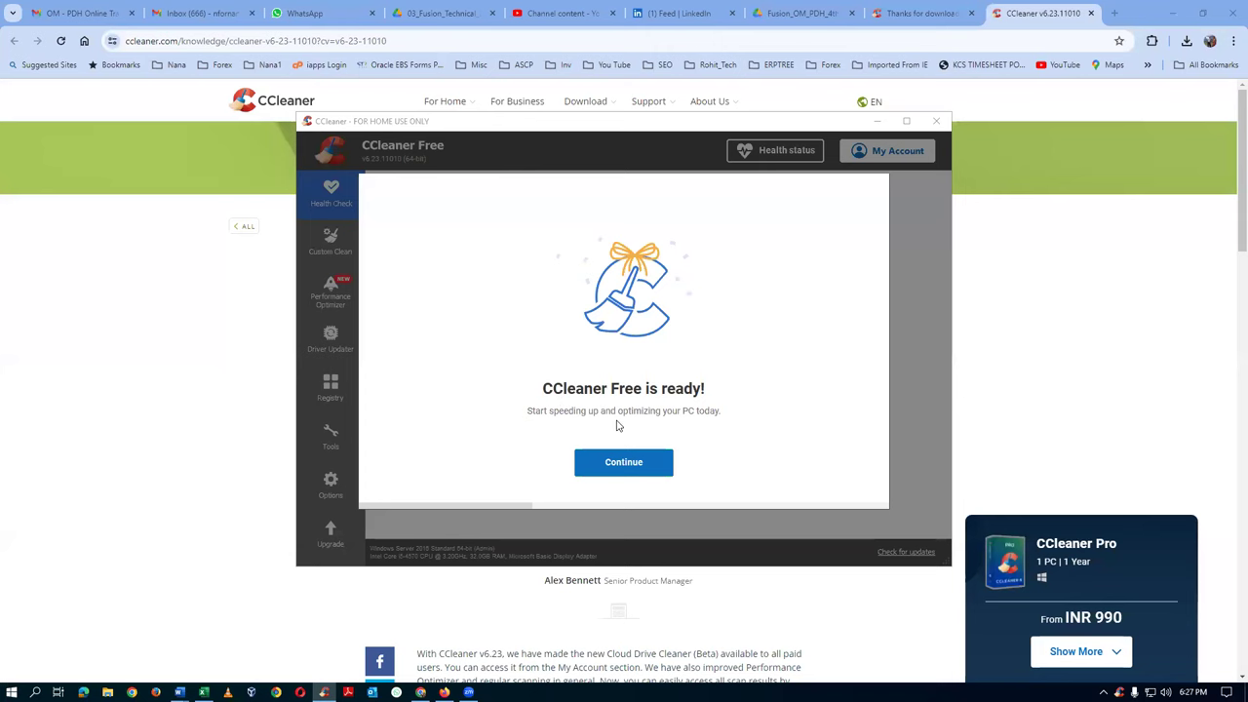
# Complete CCleaner's first-run setup, declining the optional CCleaner Browser offer, and start CCleaner Free
pyautogui.click(624, 464)
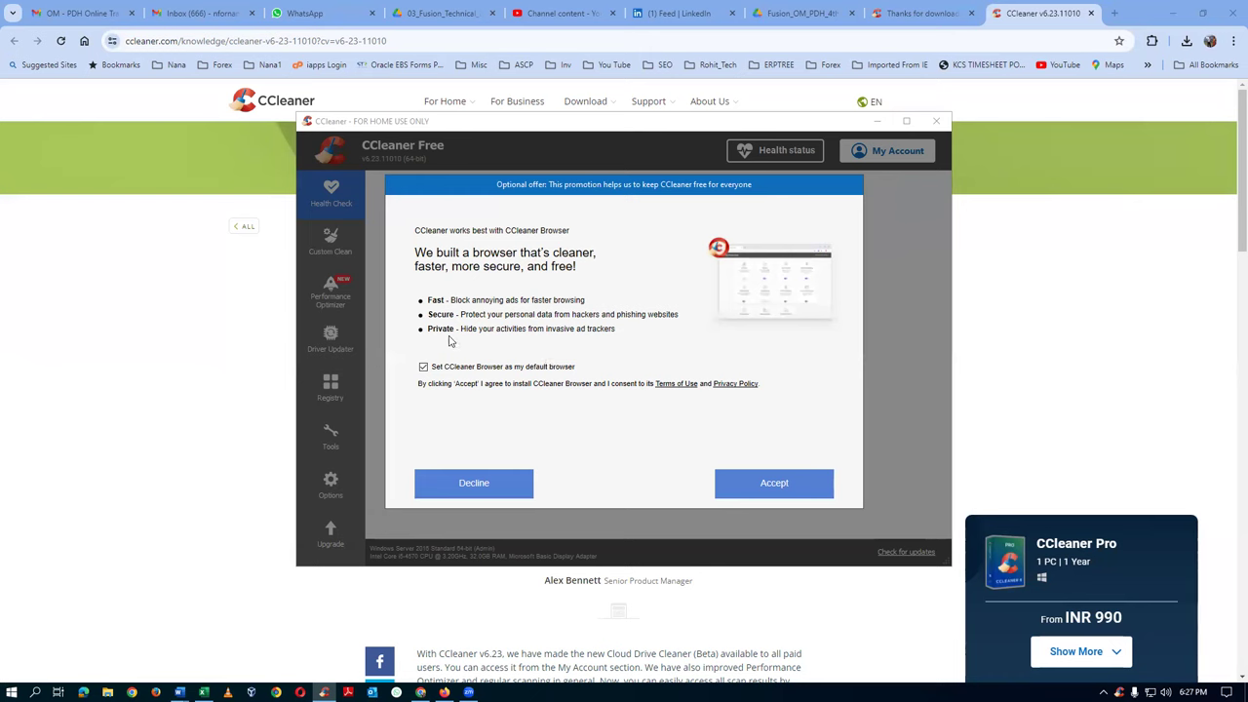
pyautogui.click(472, 485)
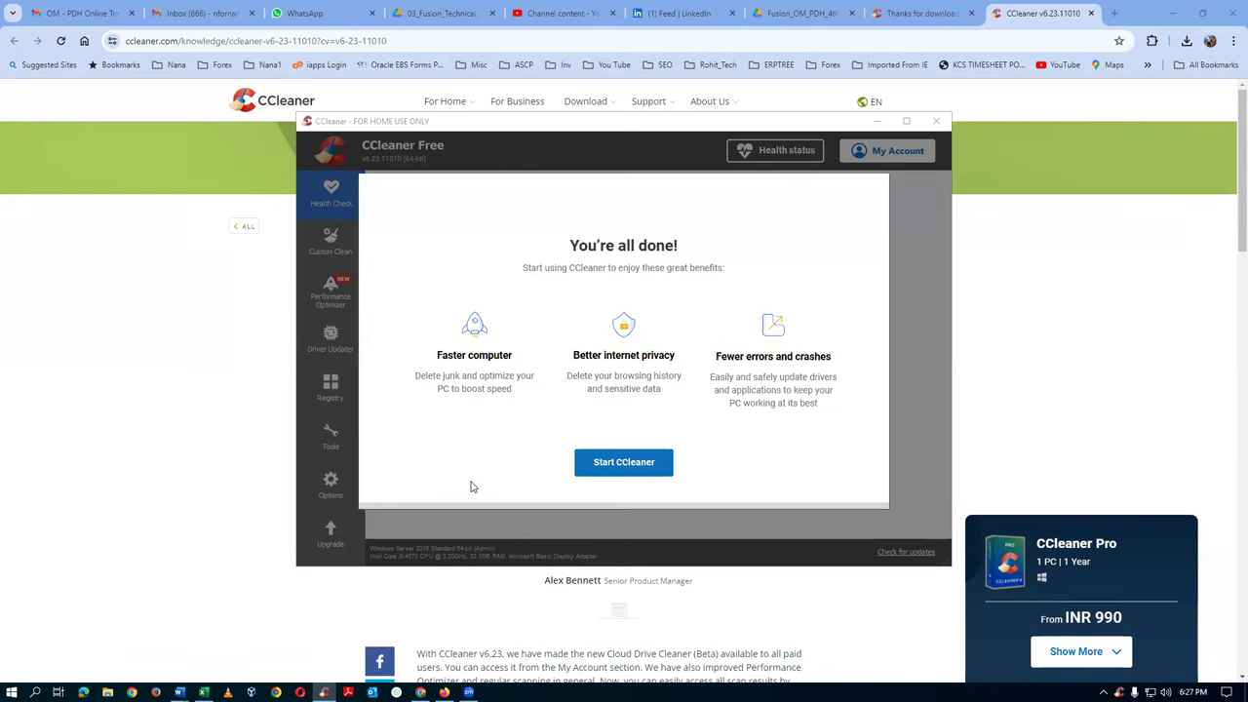
pyautogui.click(594, 470)
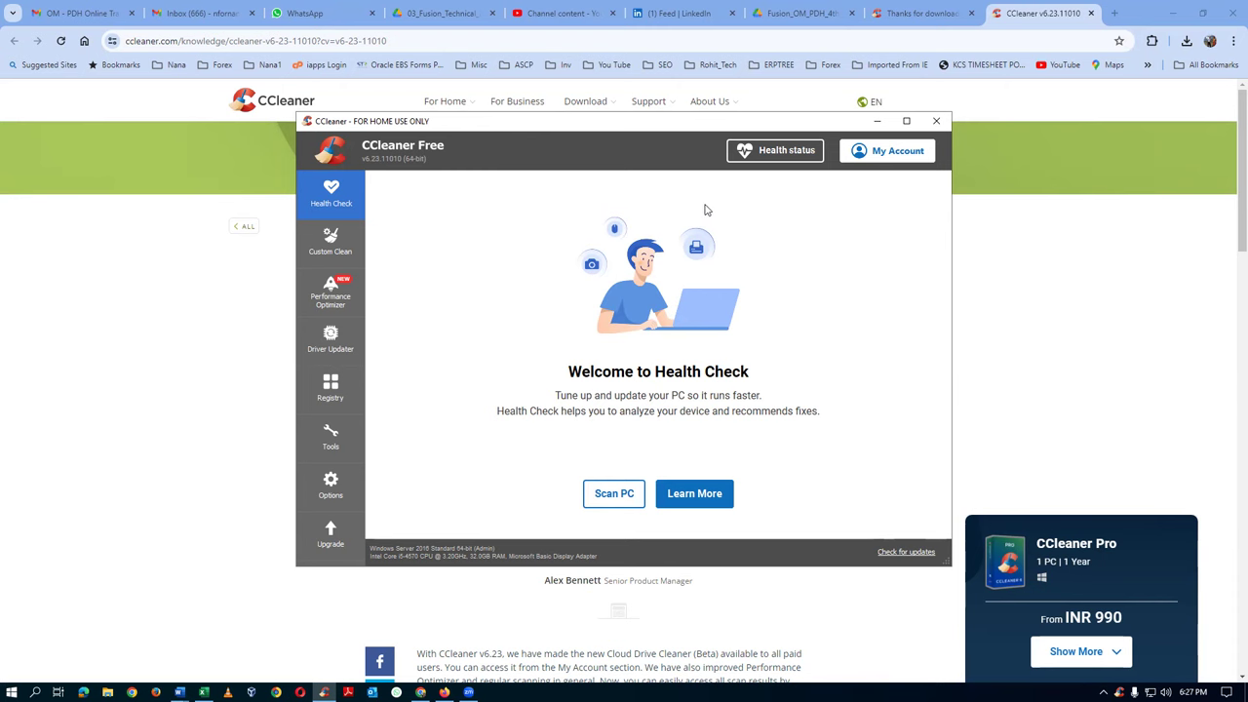
# Analyze the PC with Custom Clean using the default selections, declining to close Firefox and Google Chrome
pyautogui.click(330, 252)
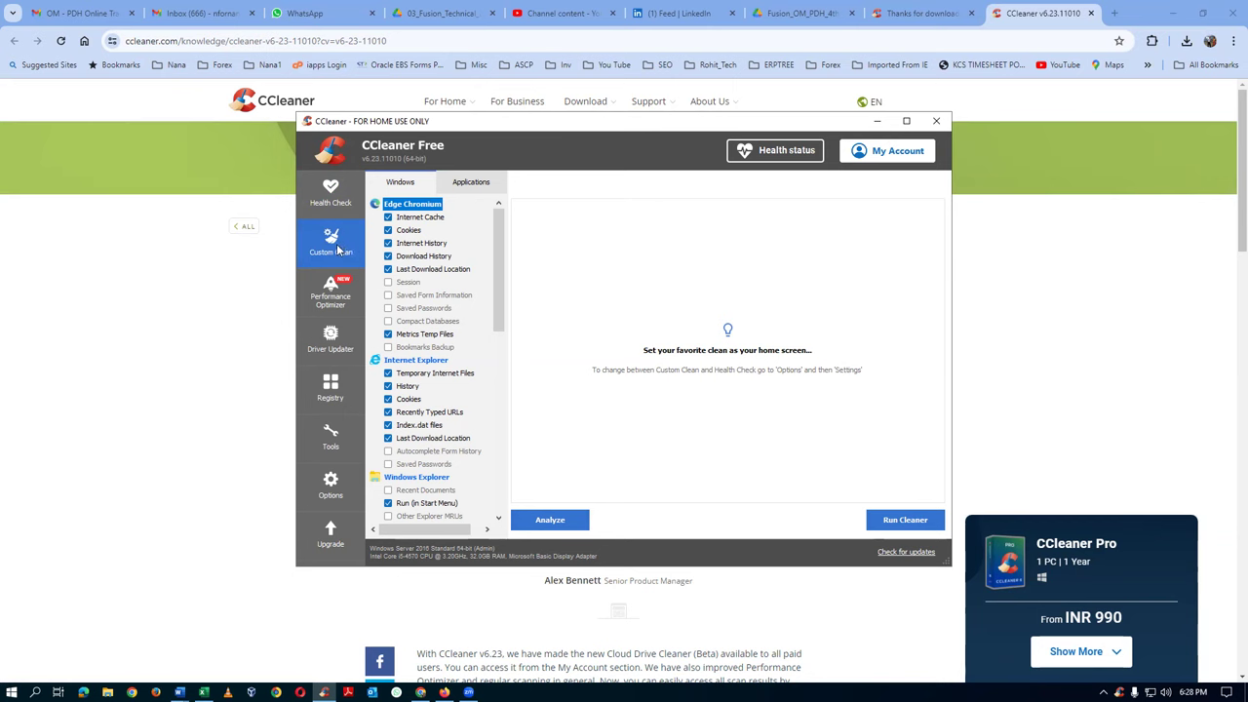
pyautogui.click(552, 522)
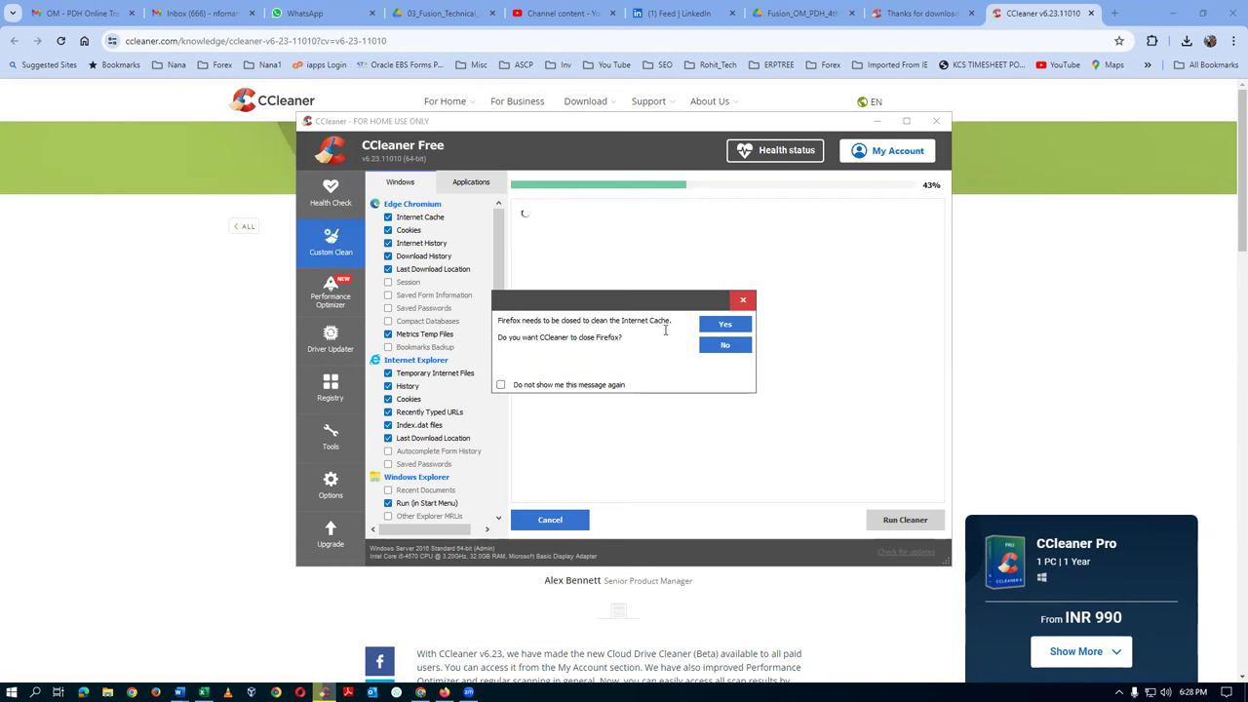
pyautogui.click(726, 351)
pyautogui.click(724, 347)
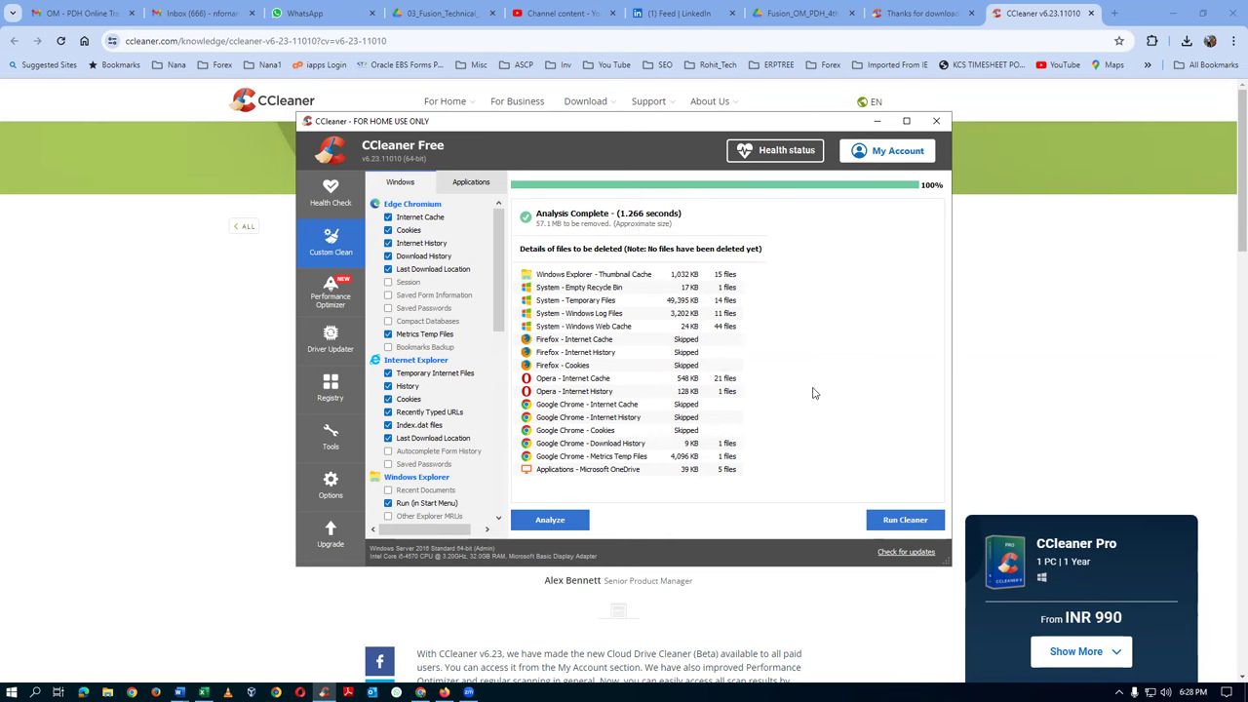
# Run the cleaner on the analyzed files, confirming their deletion and keeping Firefox and Google Chrome open
pyautogui.click(905, 520)
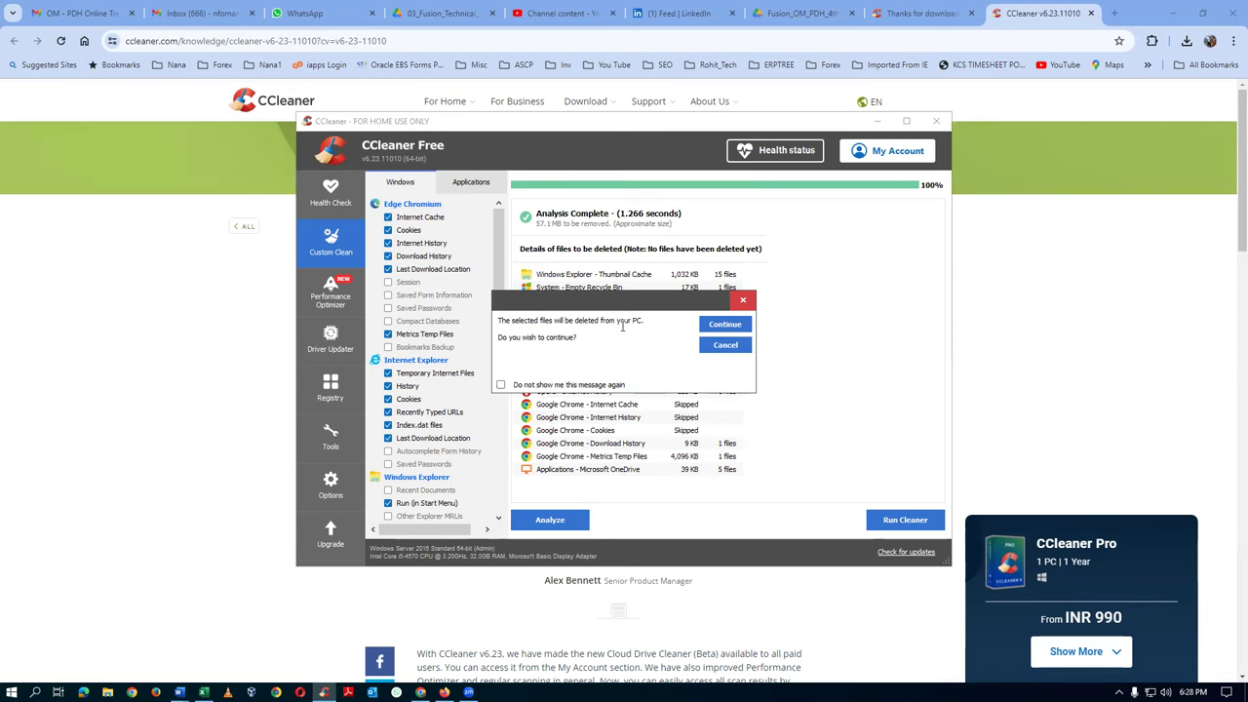
pyautogui.click(733, 328)
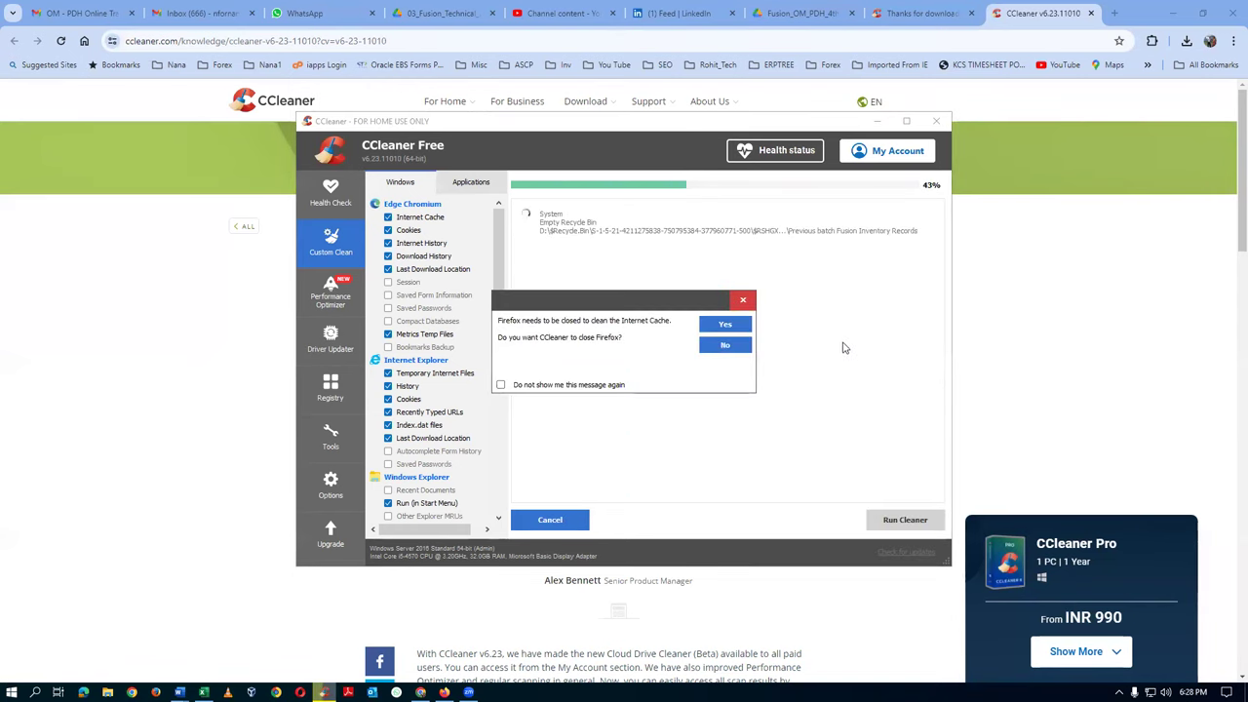
pyautogui.click(738, 348)
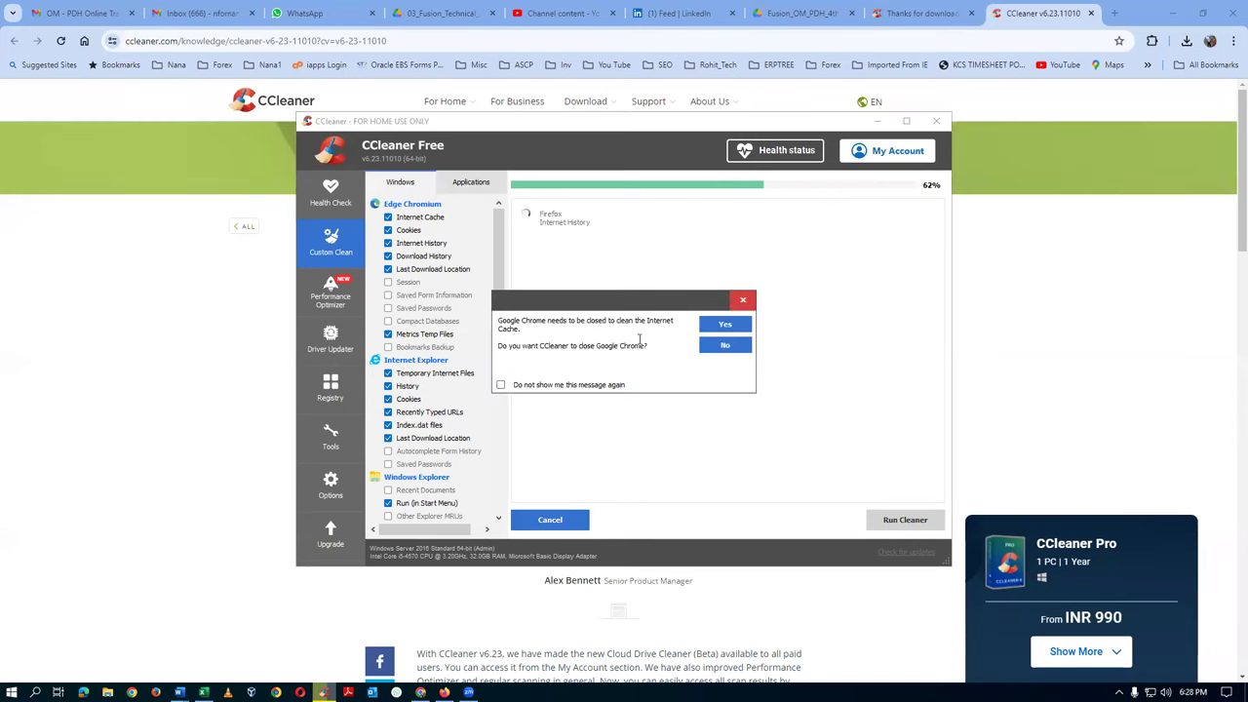
pyautogui.click(723, 346)
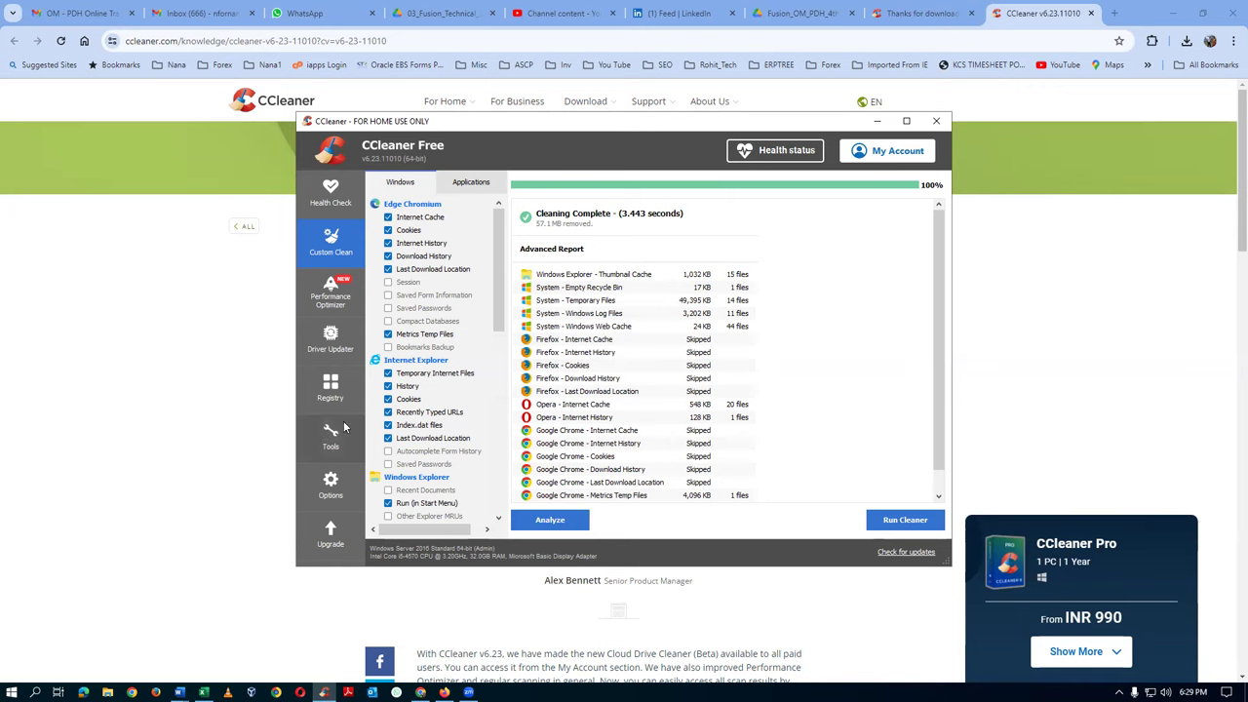
# Scan the registry for issues, fix all selected issues without backing up the registry, and close CCleaner
pyautogui.click(310, 403)
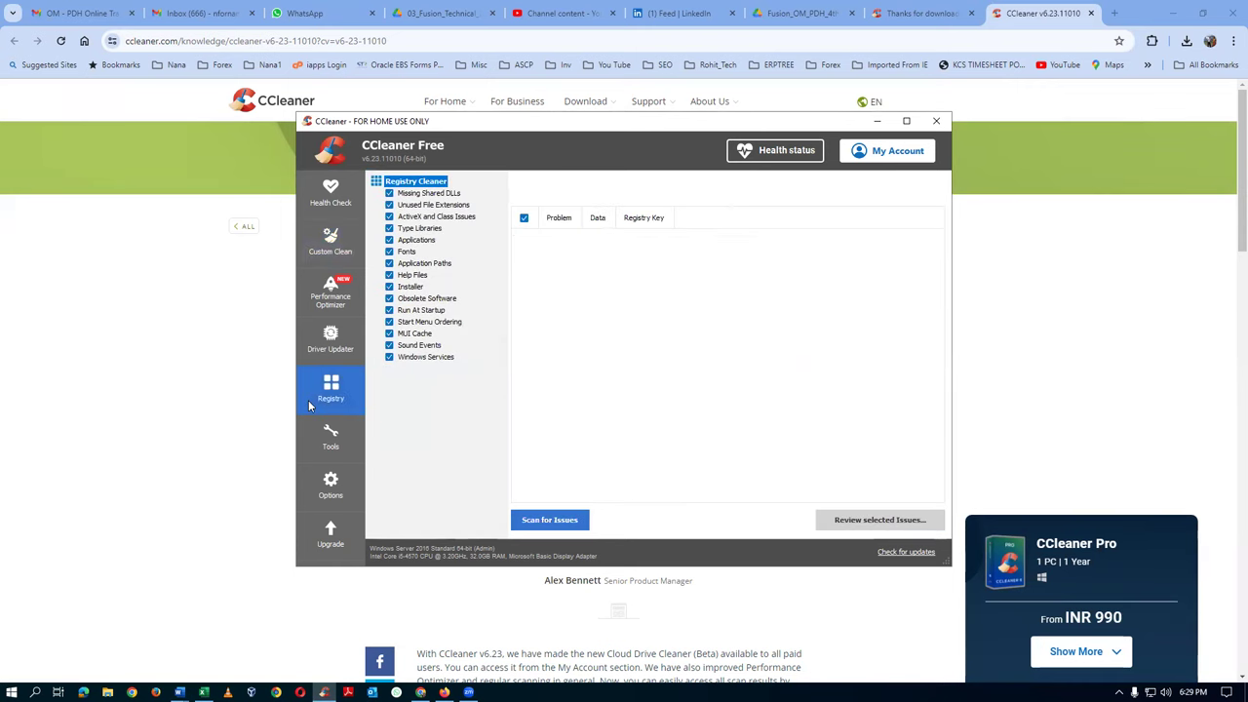
pyautogui.click(559, 523)
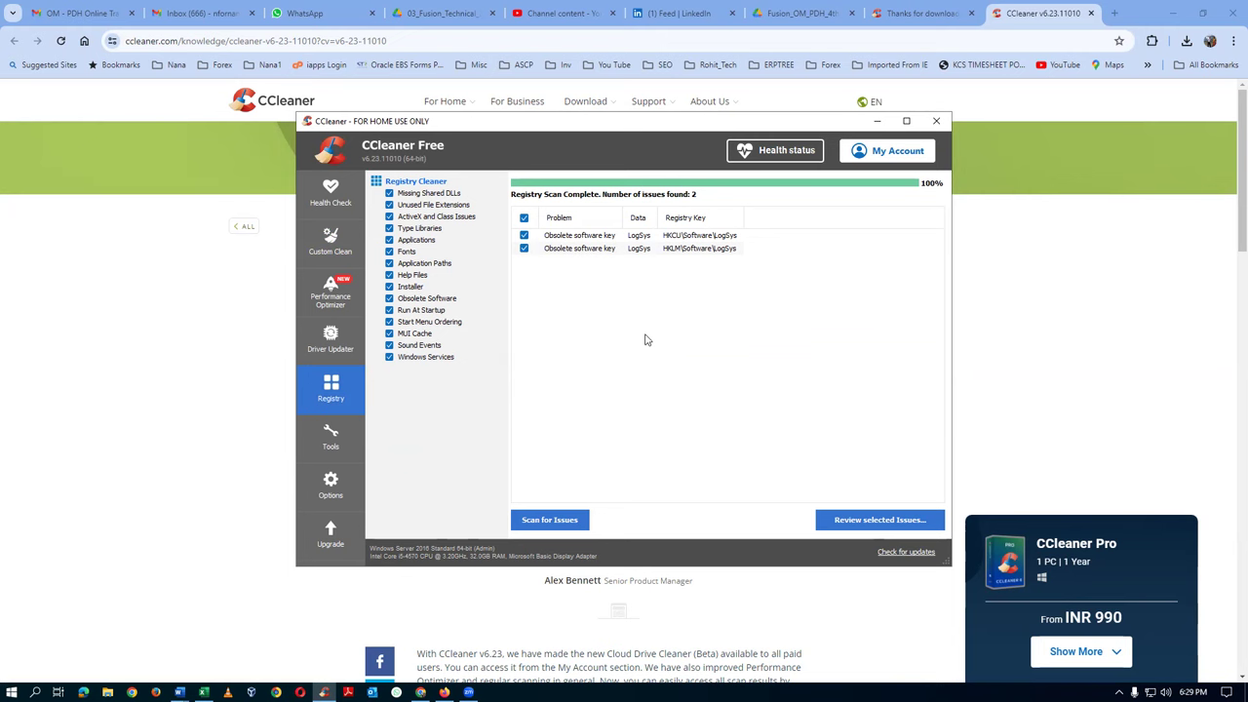
pyautogui.click(903, 526)
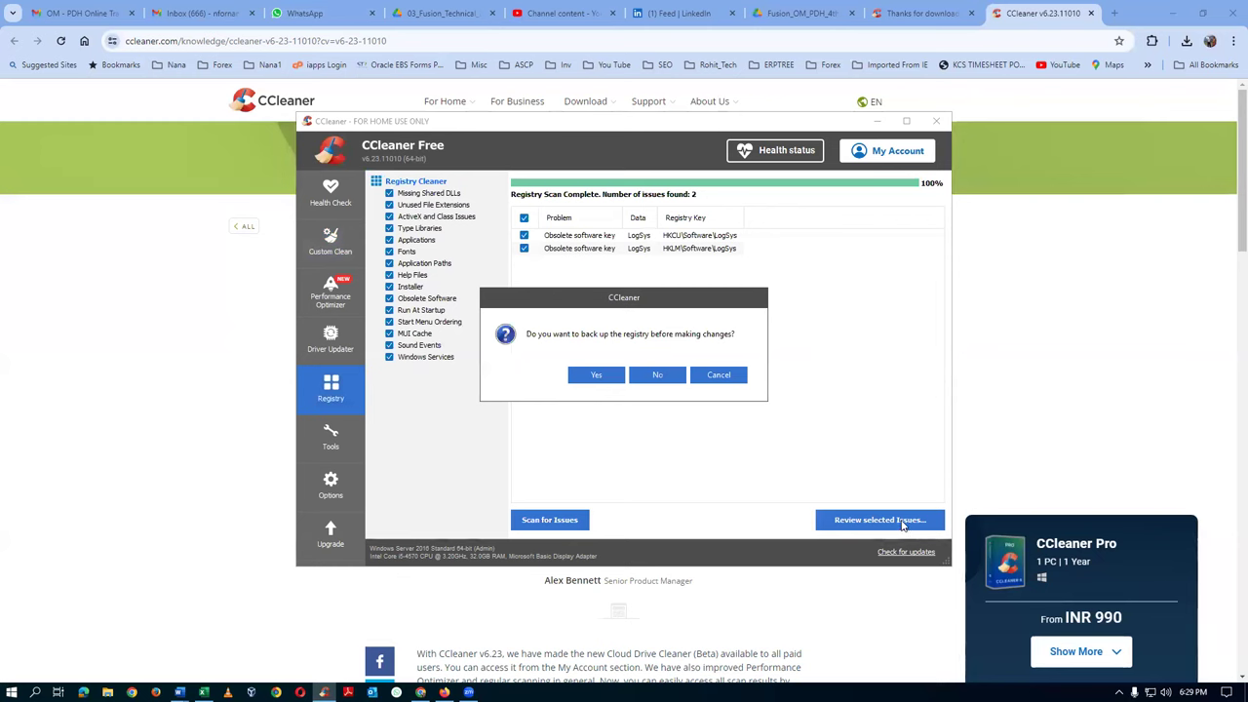
pyautogui.click(658, 378)
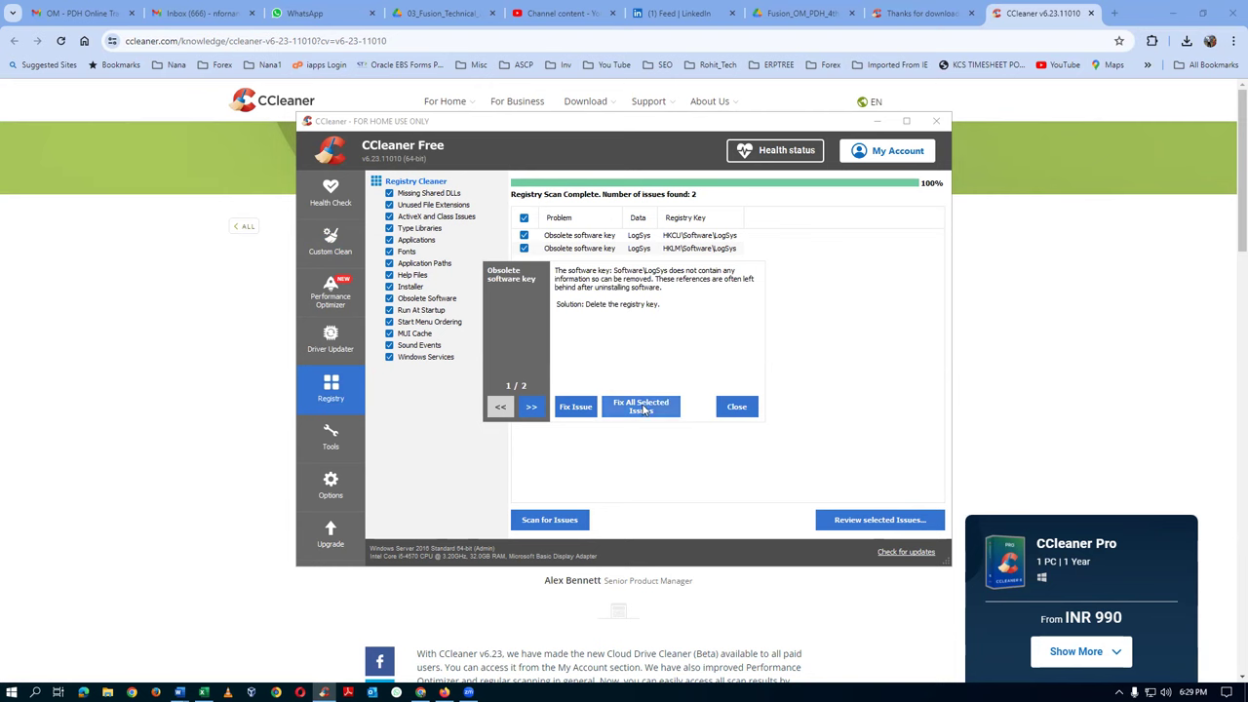
pyautogui.click(643, 411)
pyautogui.click(734, 411)
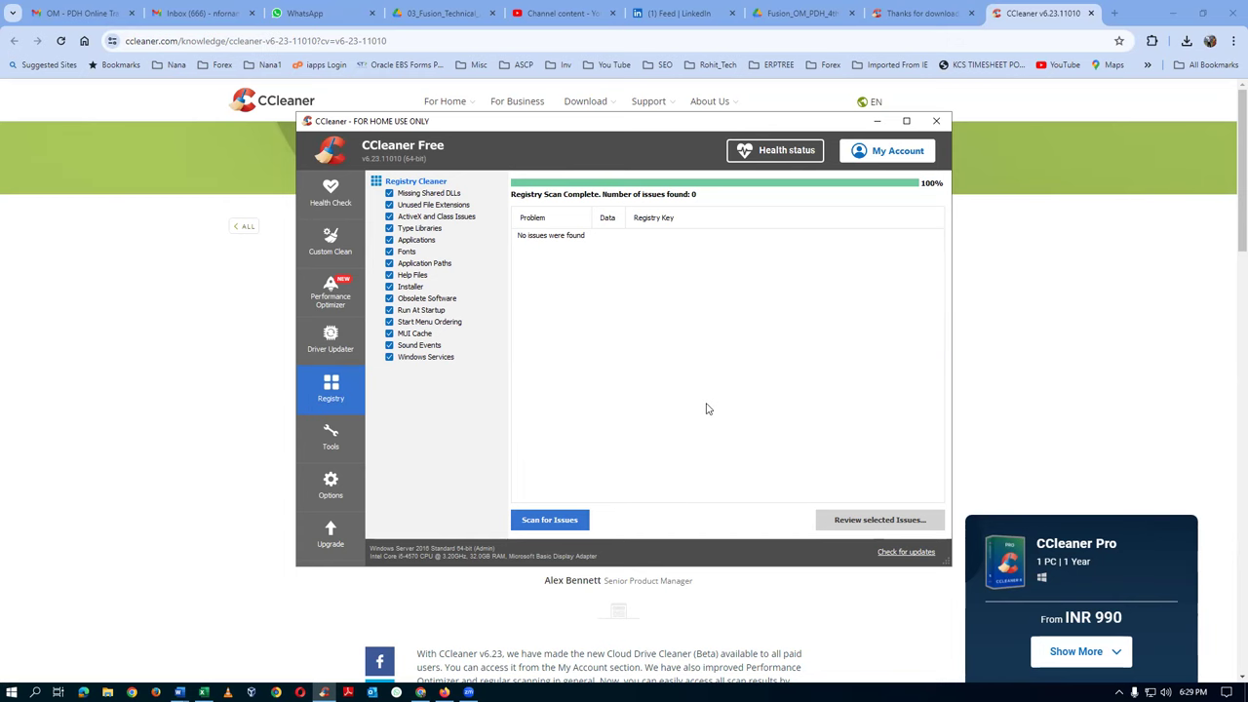
pyautogui.click(936, 121)
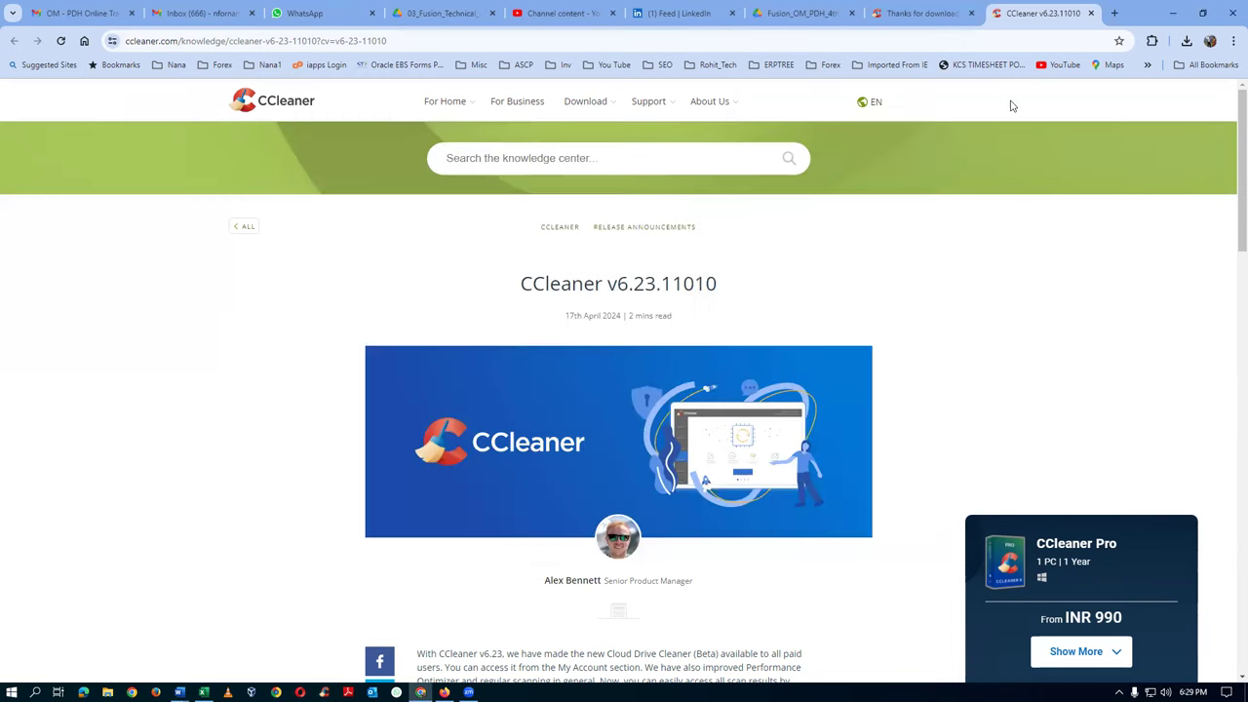
# Relaunch CCleaner from the desktop, look over its Custom Clean and Registry pages, and close it
pyautogui.click(1173, 13)
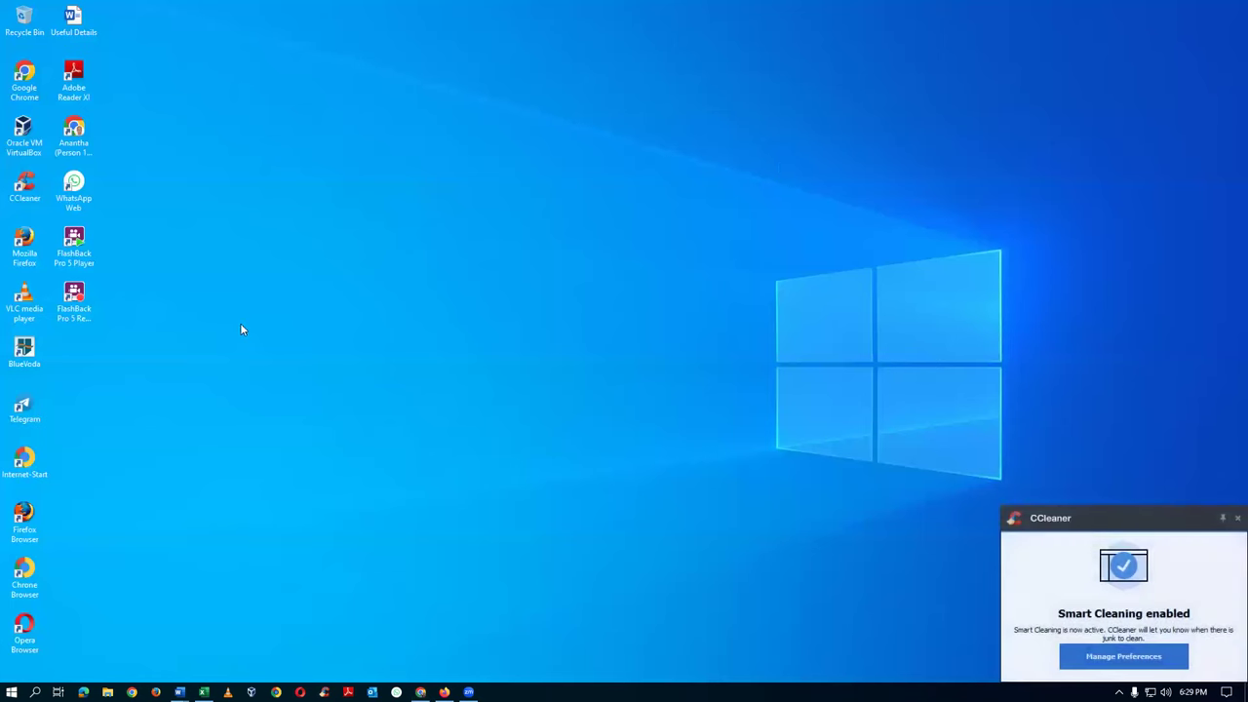
pyautogui.doubleClick(33, 195)
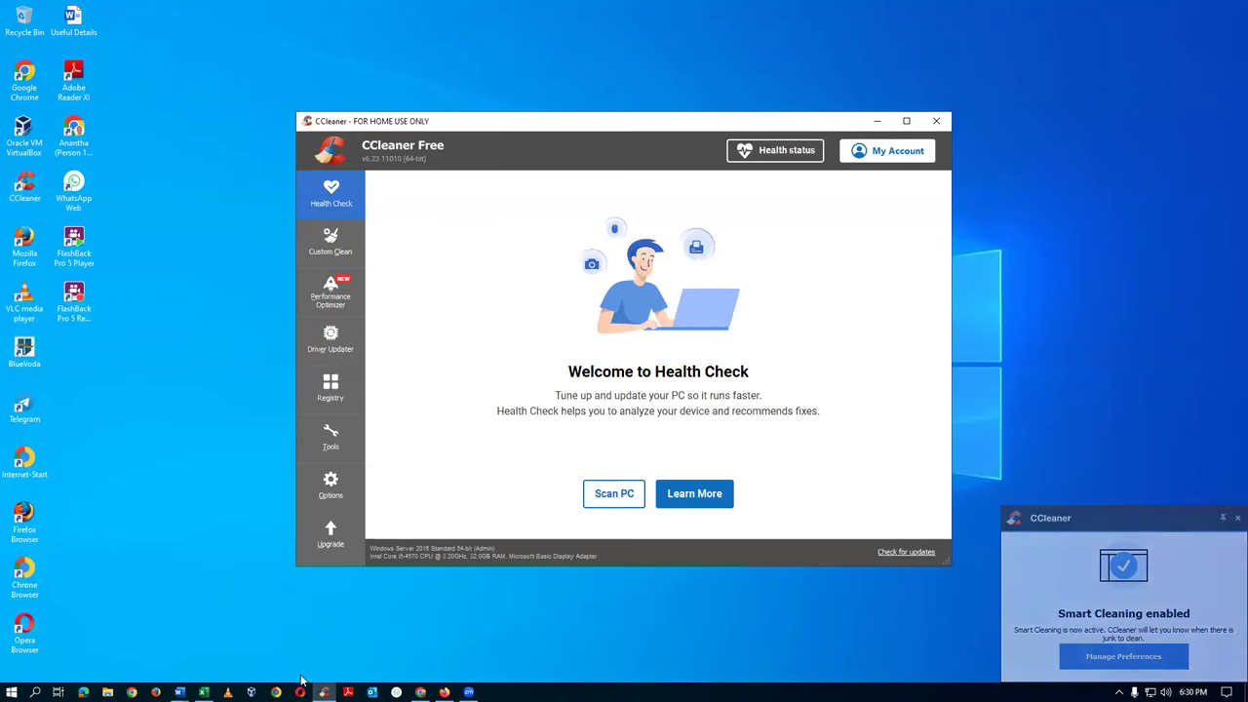
pyautogui.click(336, 239)
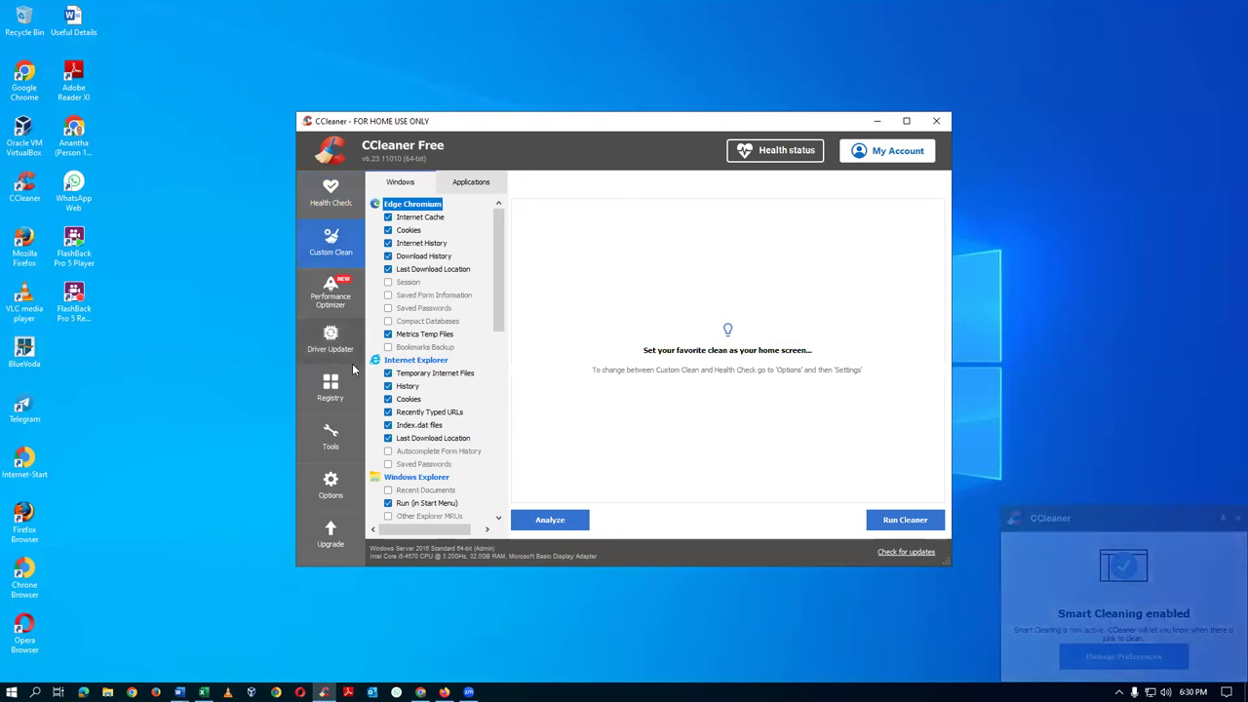
pyautogui.click(345, 388)
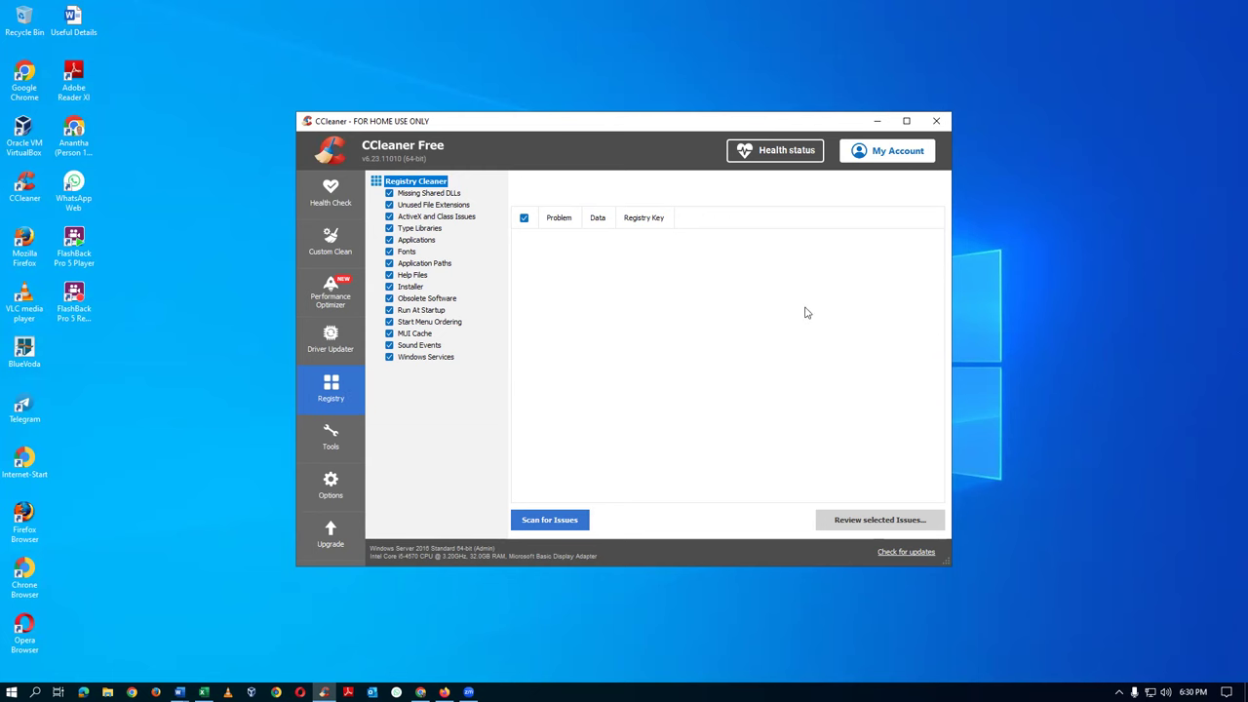
pyautogui.click(936, 121)
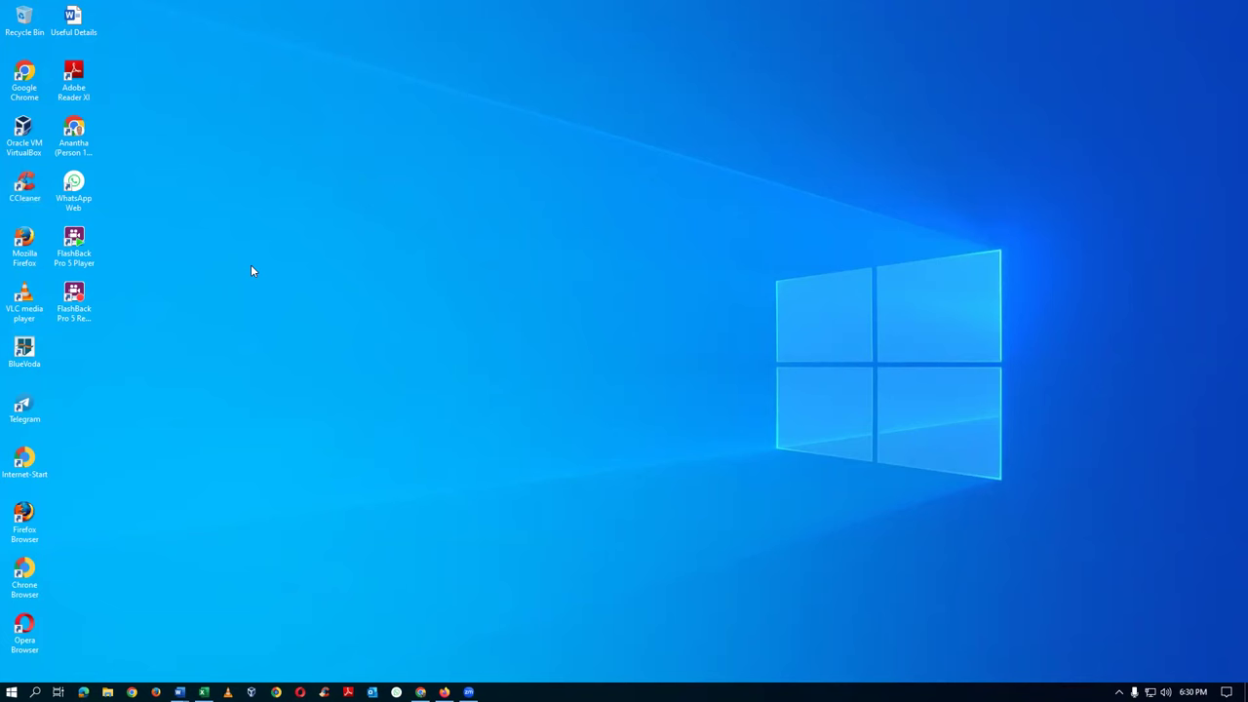
# Switch to the shared Google Drive folder in Chrome and view the contents of OM_PDH_Classroom_Records_4th_May_24
pyautogui.hotkey('alt', 'Tab')
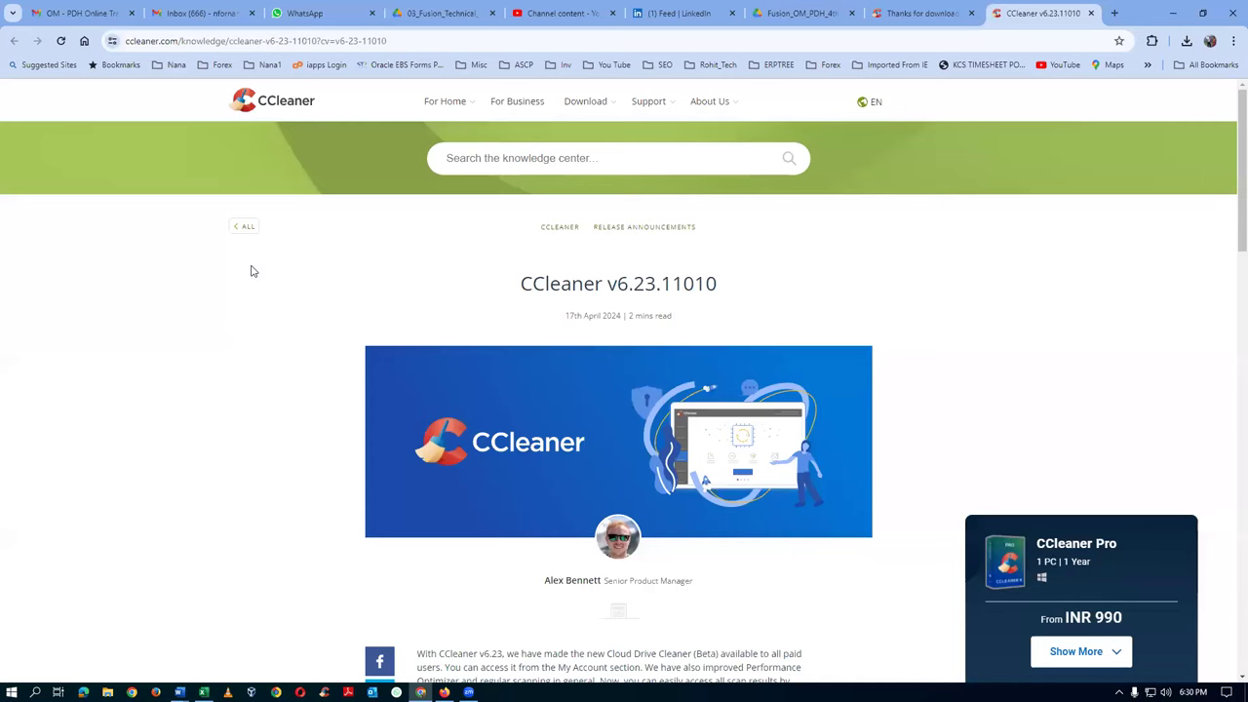
pyautogui.click(805, 26)
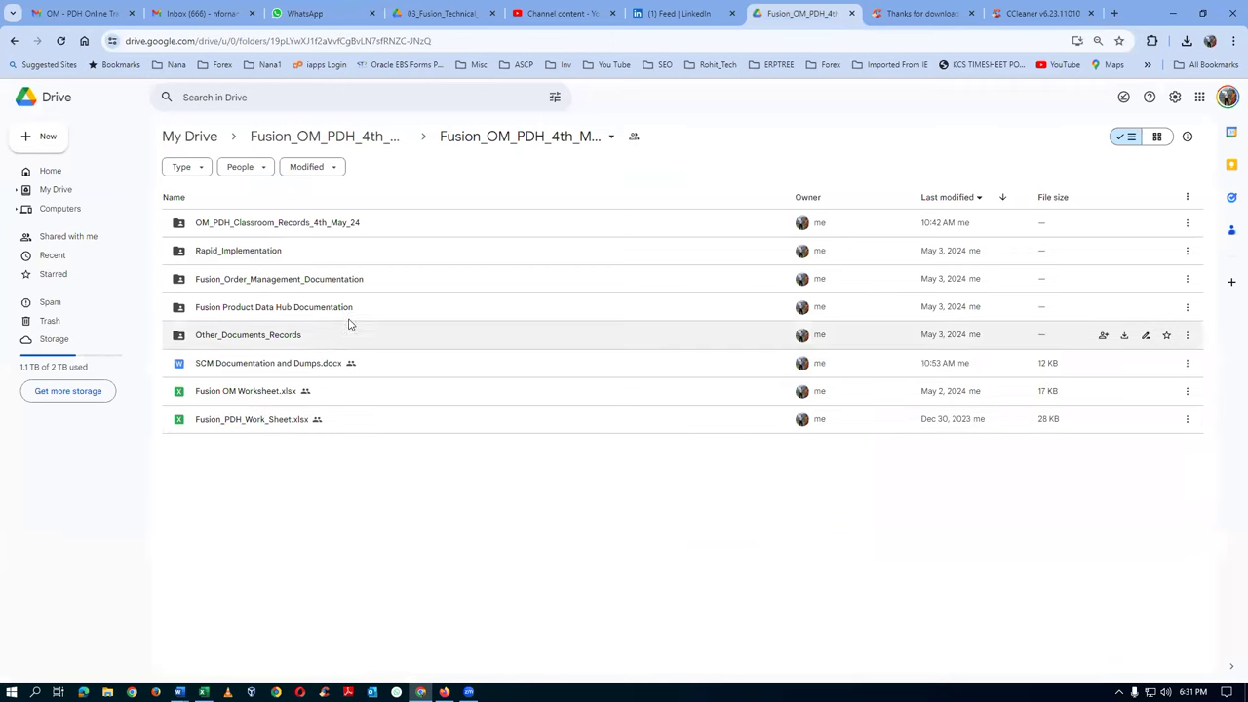
pyautogui.doubleClick(390, 232)
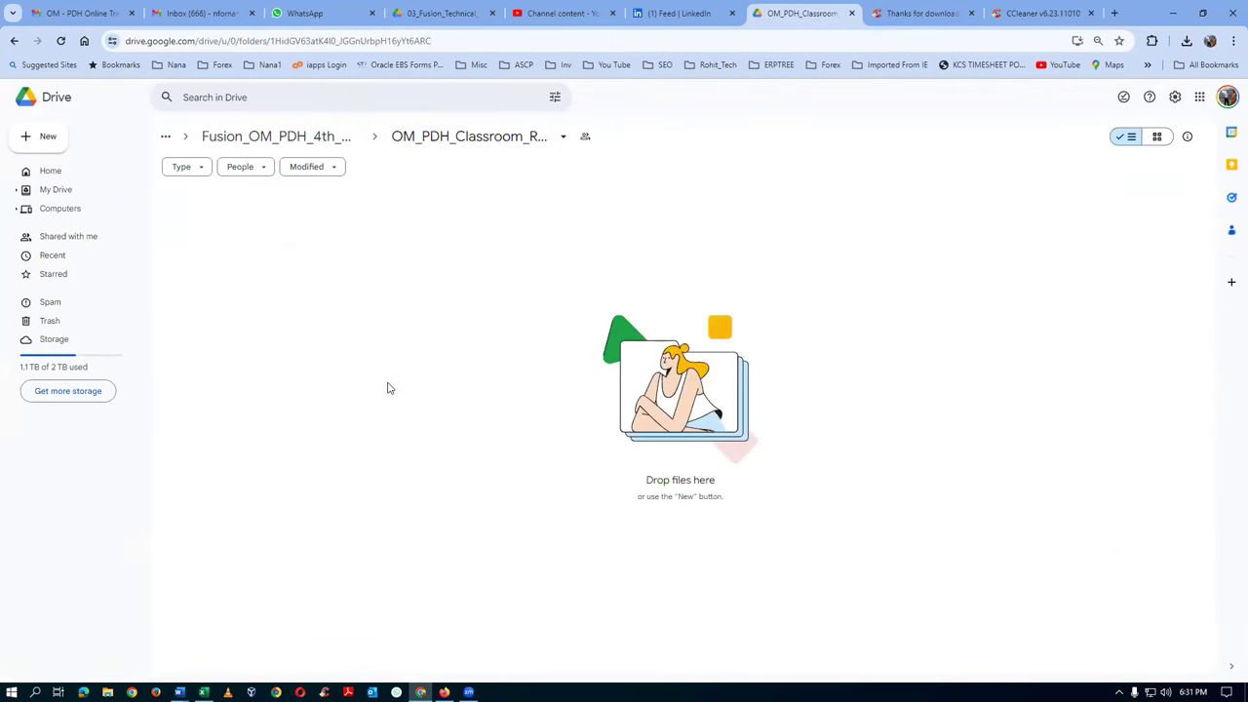
pyautogui.click(279, 145)
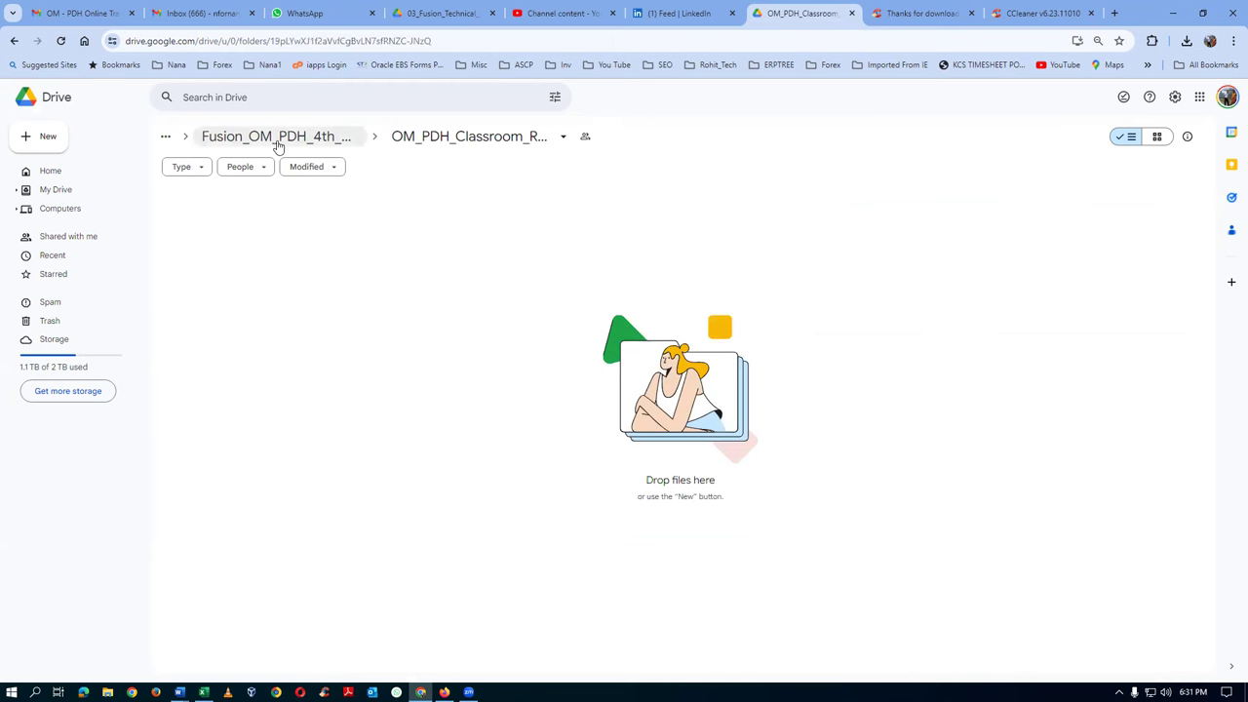
pyautogui.click(367, 227)
pyautogui.doubleClick(368, 226)
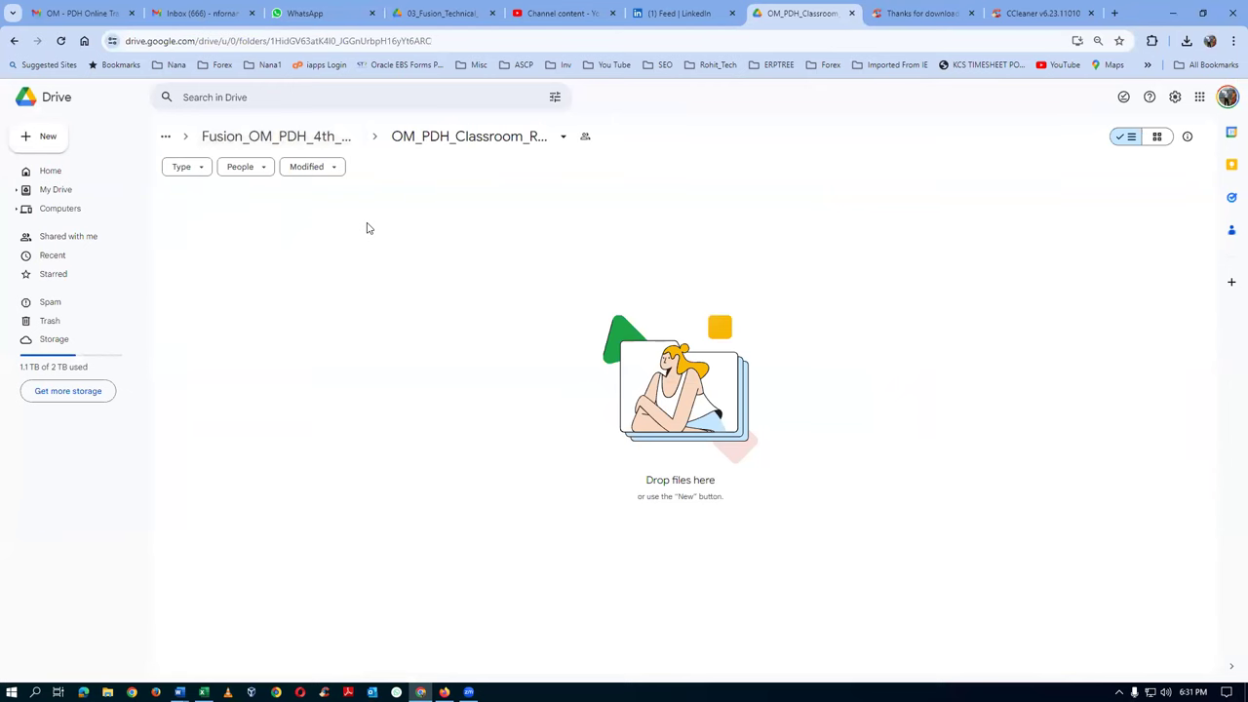
# Close the Google Drive folder page and both CCleaner pages in the browser
pyautogui.click(851, 13)
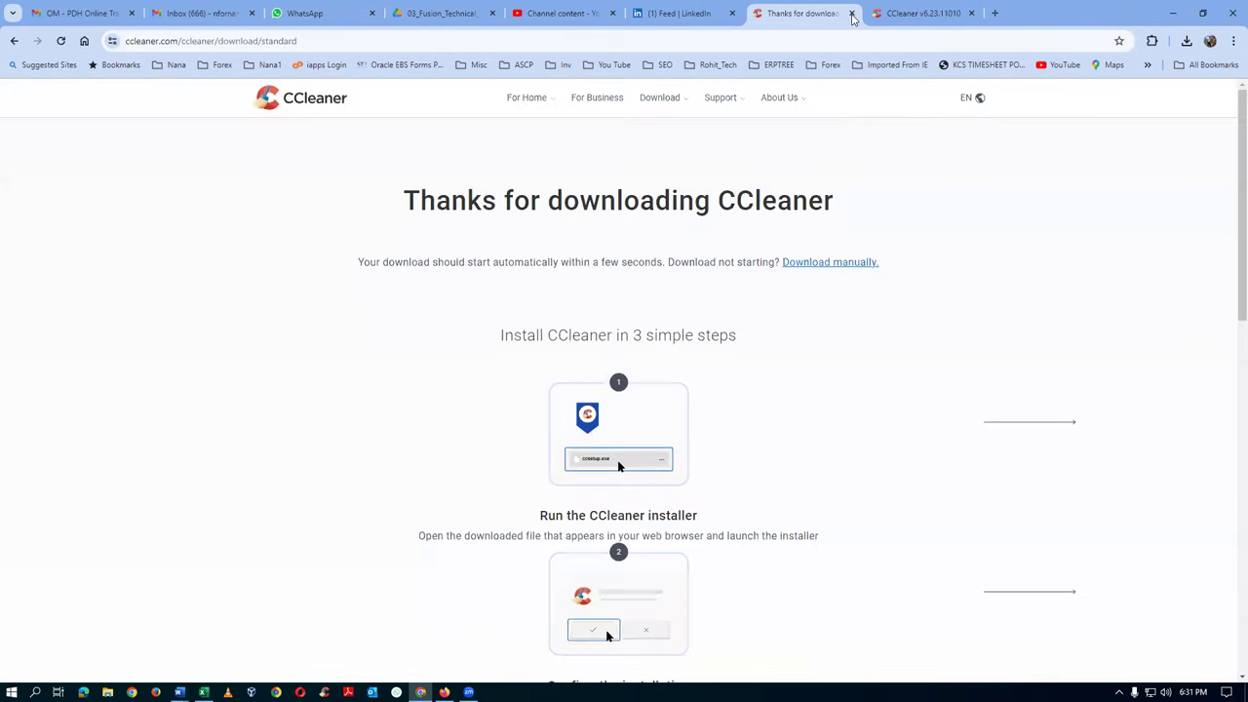
pyautogui.click(851, 14)
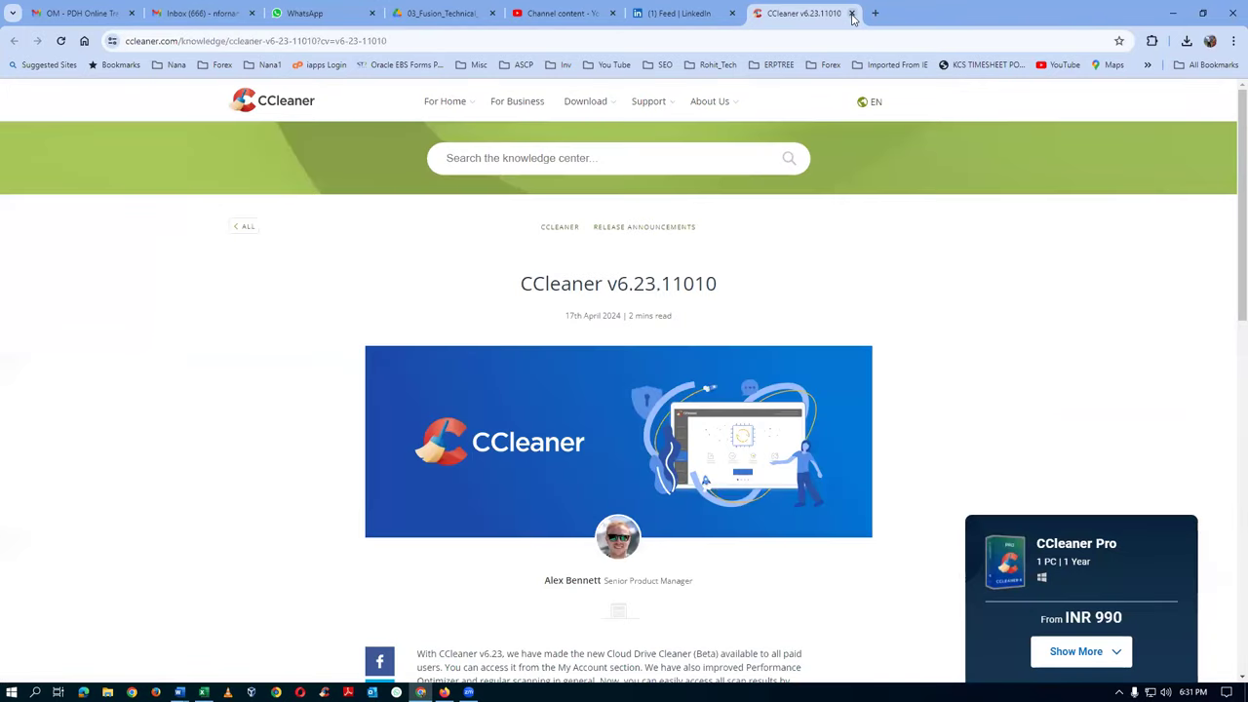
pyautogui.click(852, 14)
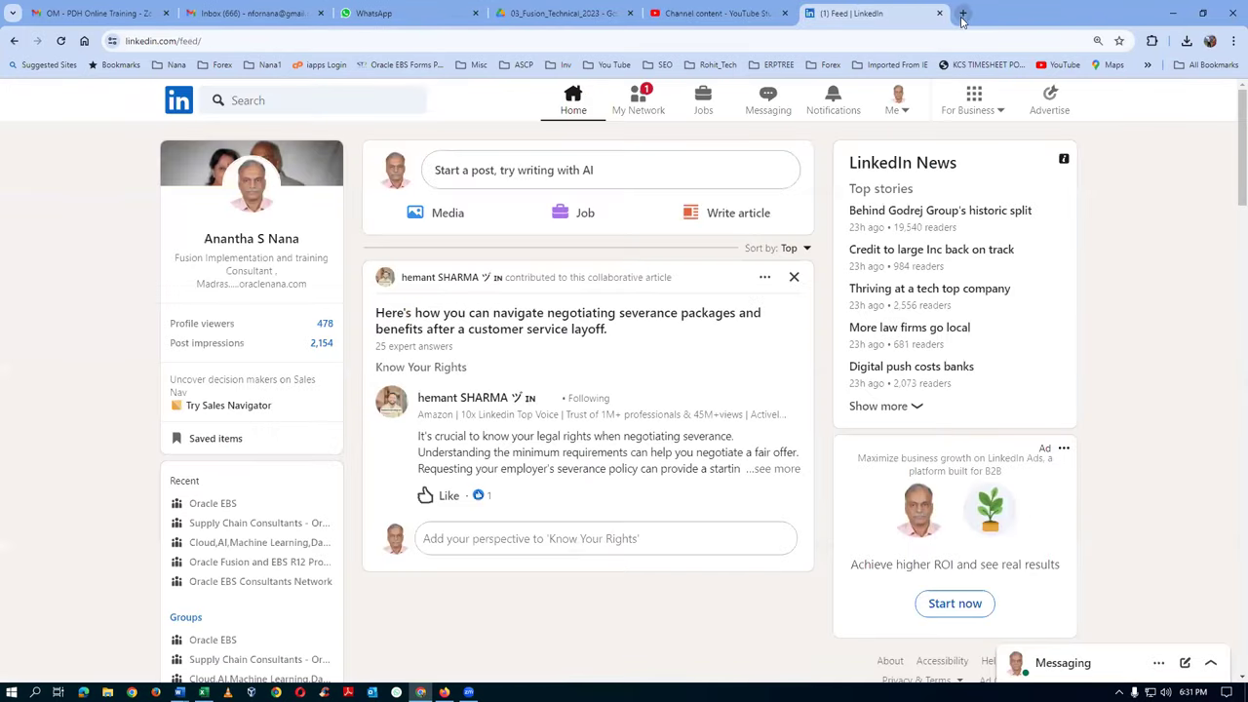
# Open Google Drive in a new browser tab and sort My Drive by last modified, newest first
pyautogui.click(962, 14)
pyautogui.write('drive')
pyautogui.press('Return')
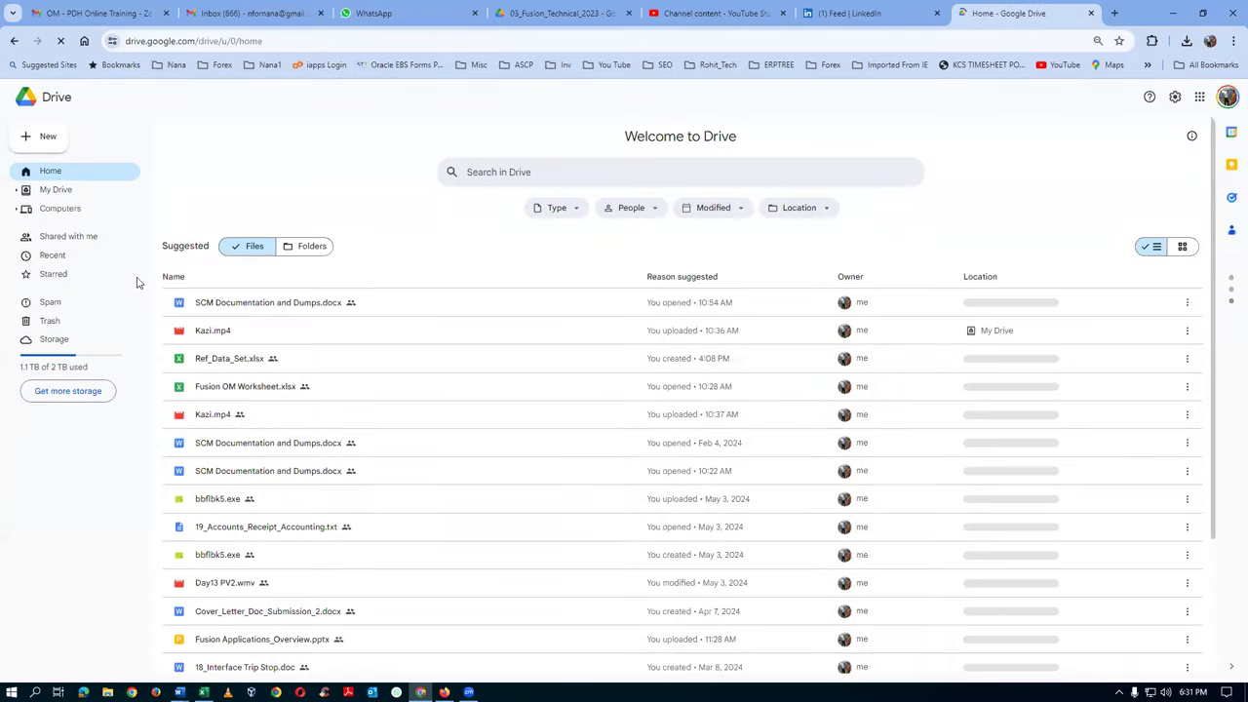
pyautogui.click(51, 191)
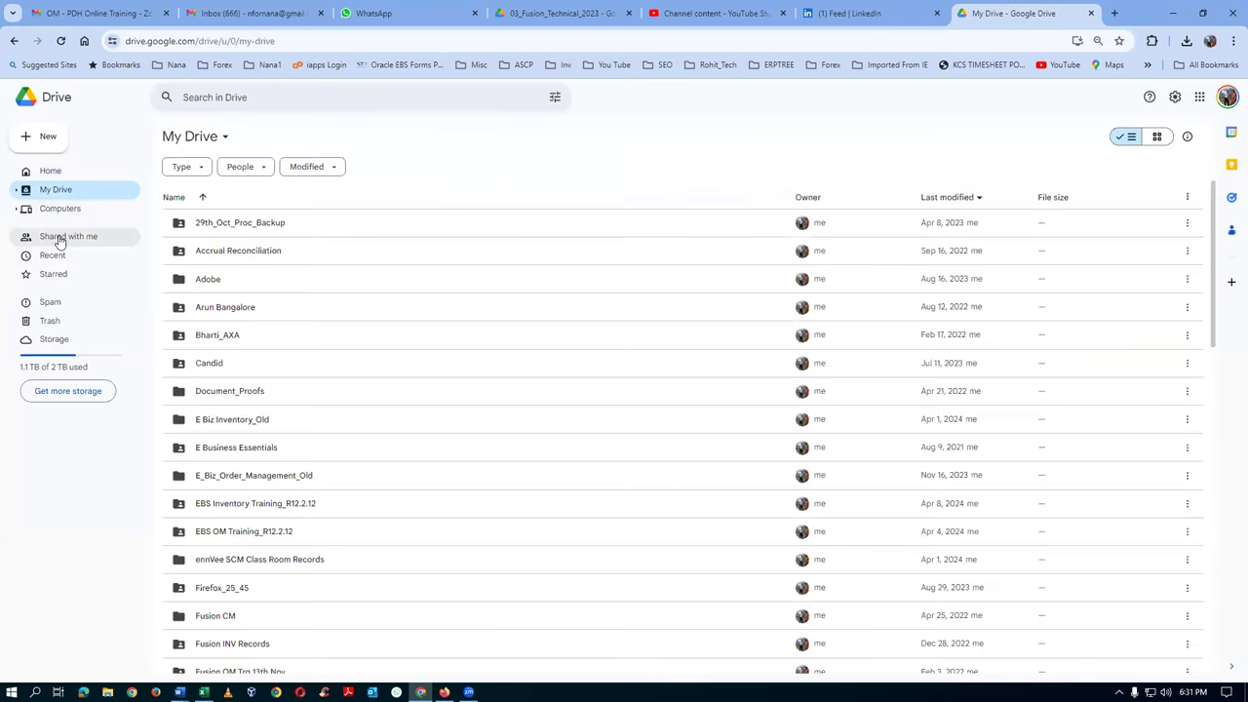
pyautogui.click(938, 201)
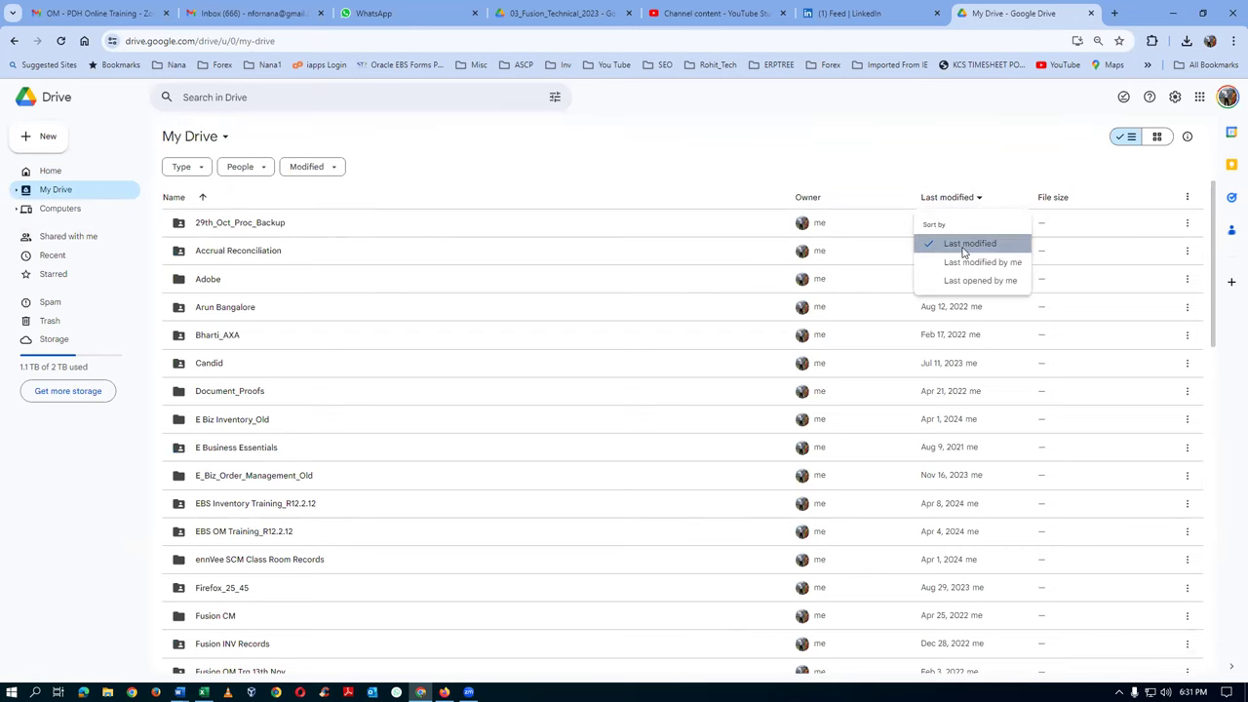
pyautogui.click(964, 246)
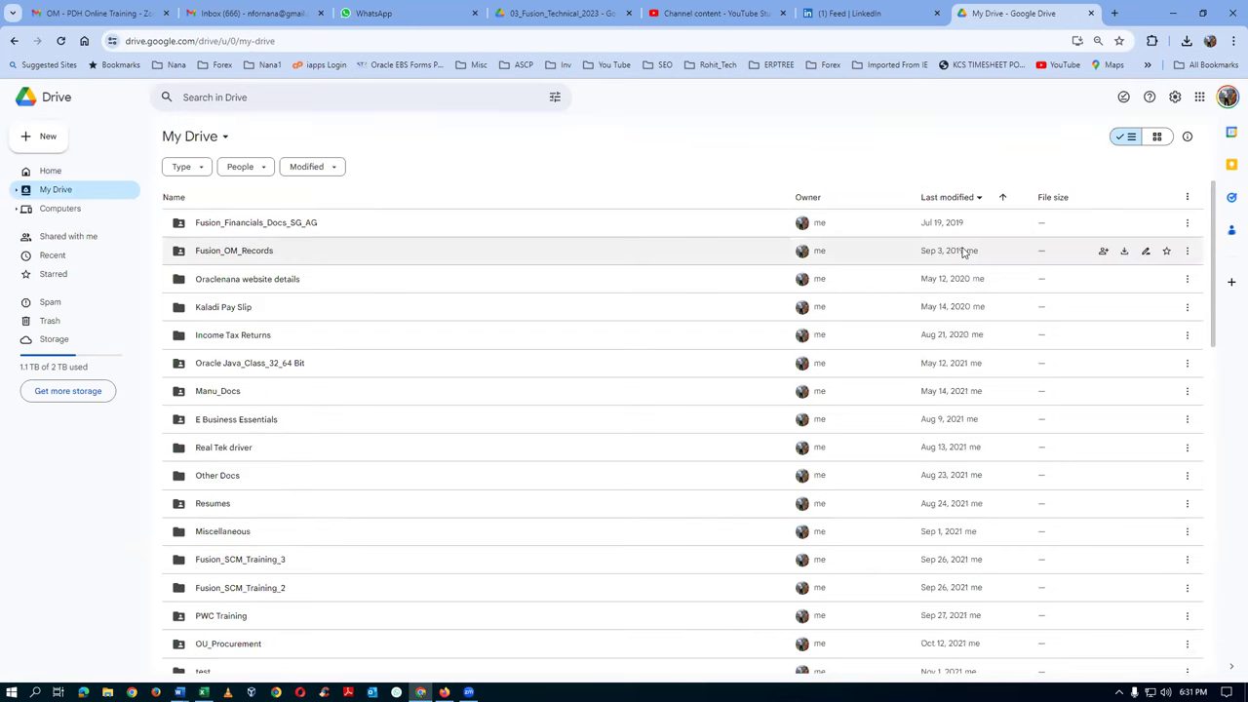
pyautogui.click(1004, 202)
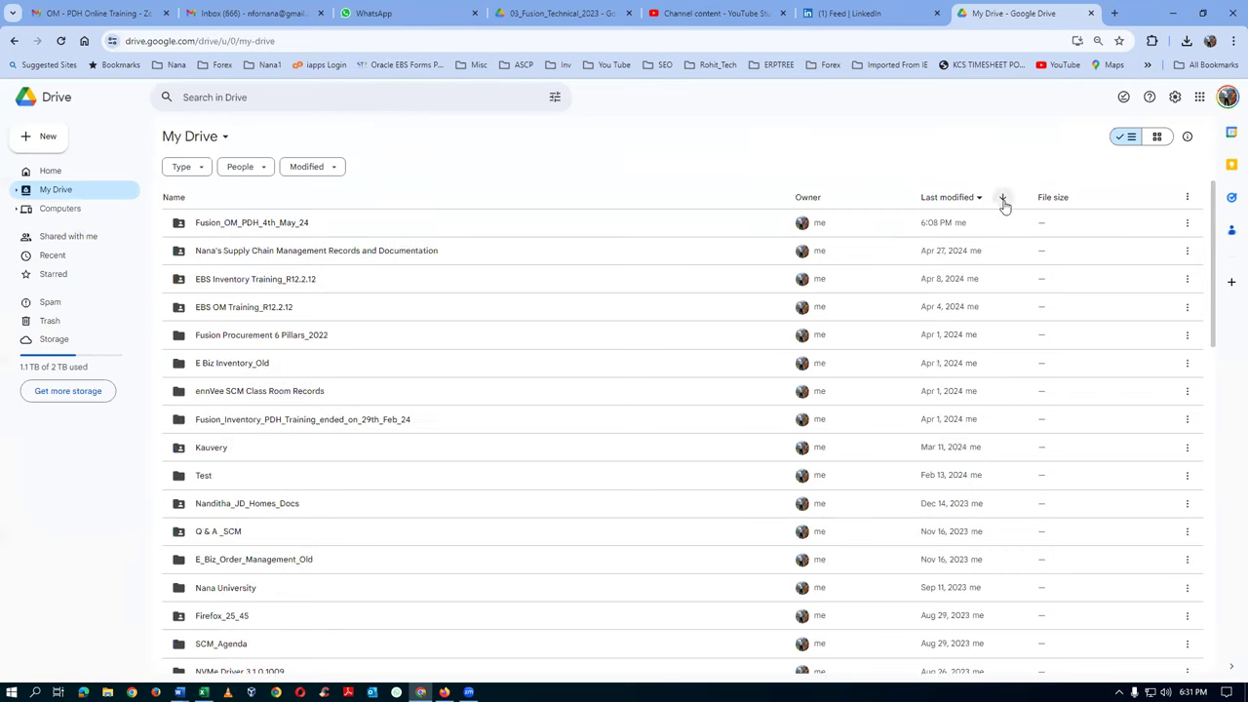
# Open Other_Documents_Records inside the nested Fusion_OM_PDH_4th_May_24 folders and sort its contents by name in ascending order
pyautogui.doubleClick(307, 232)
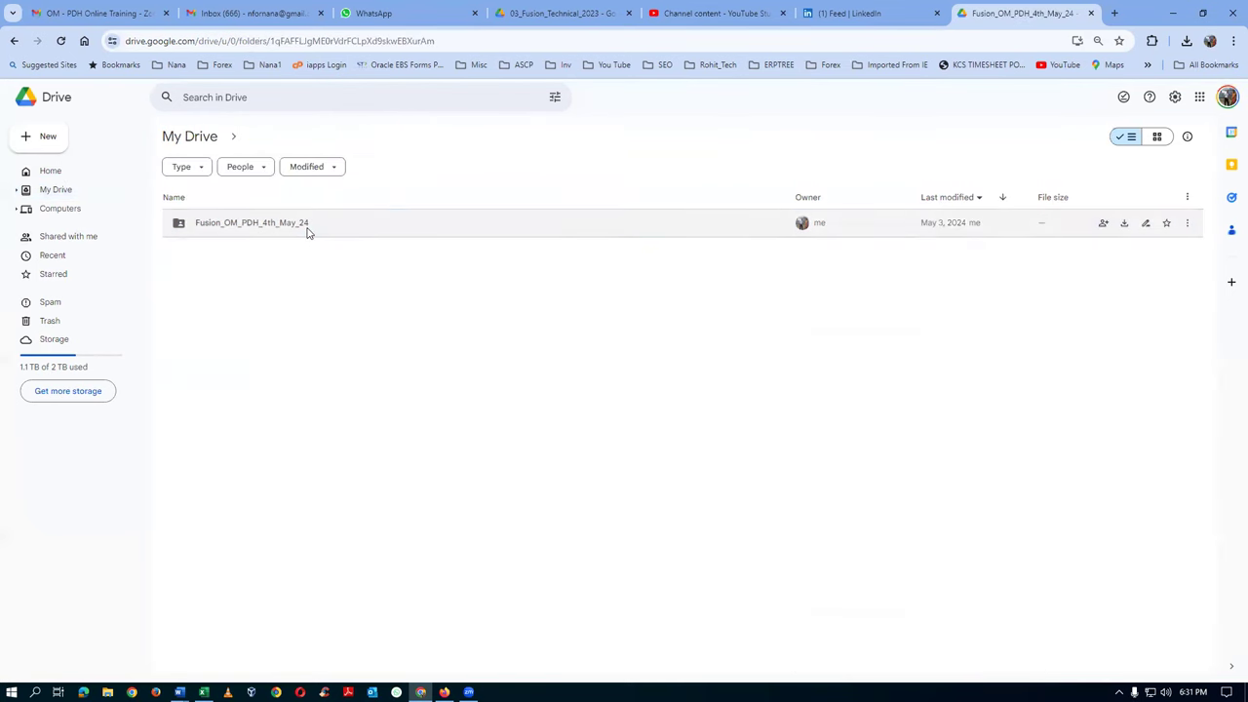
pyautogui.click(307, 231)
pyautogui.doubleClick(307, 226)
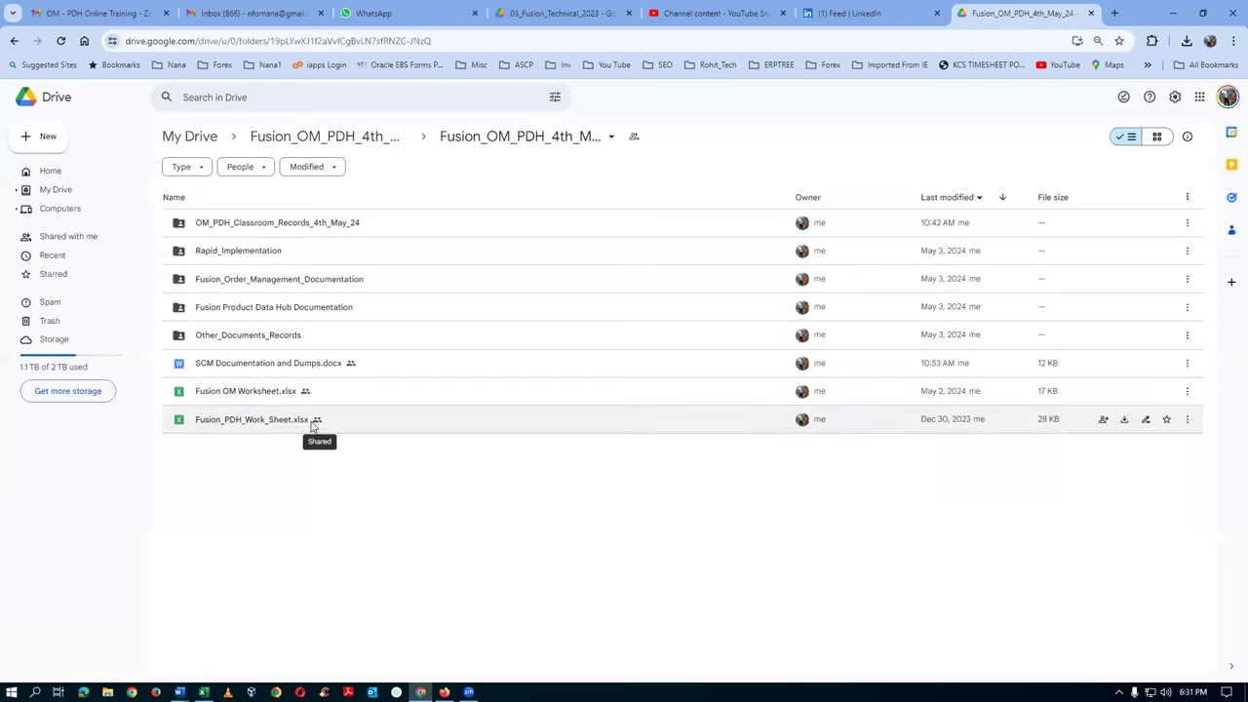
pyautogui.doubleClick(306, 338)
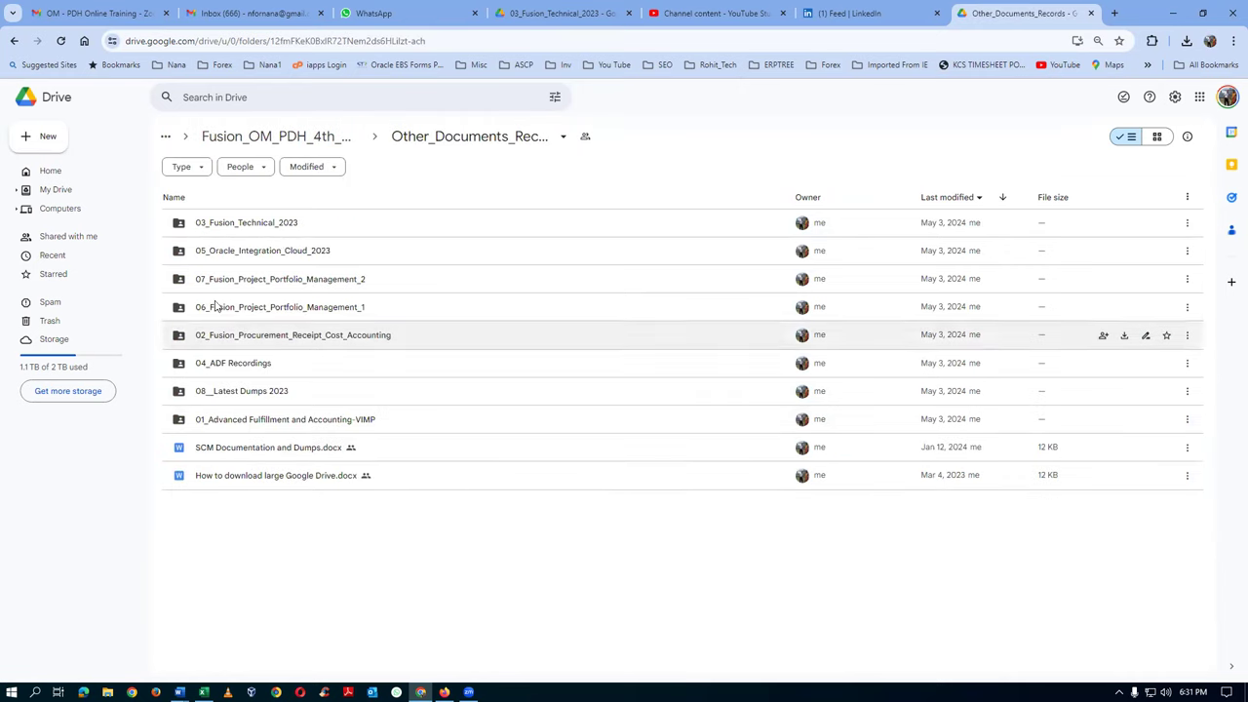
pyautogui.click(172, 199)
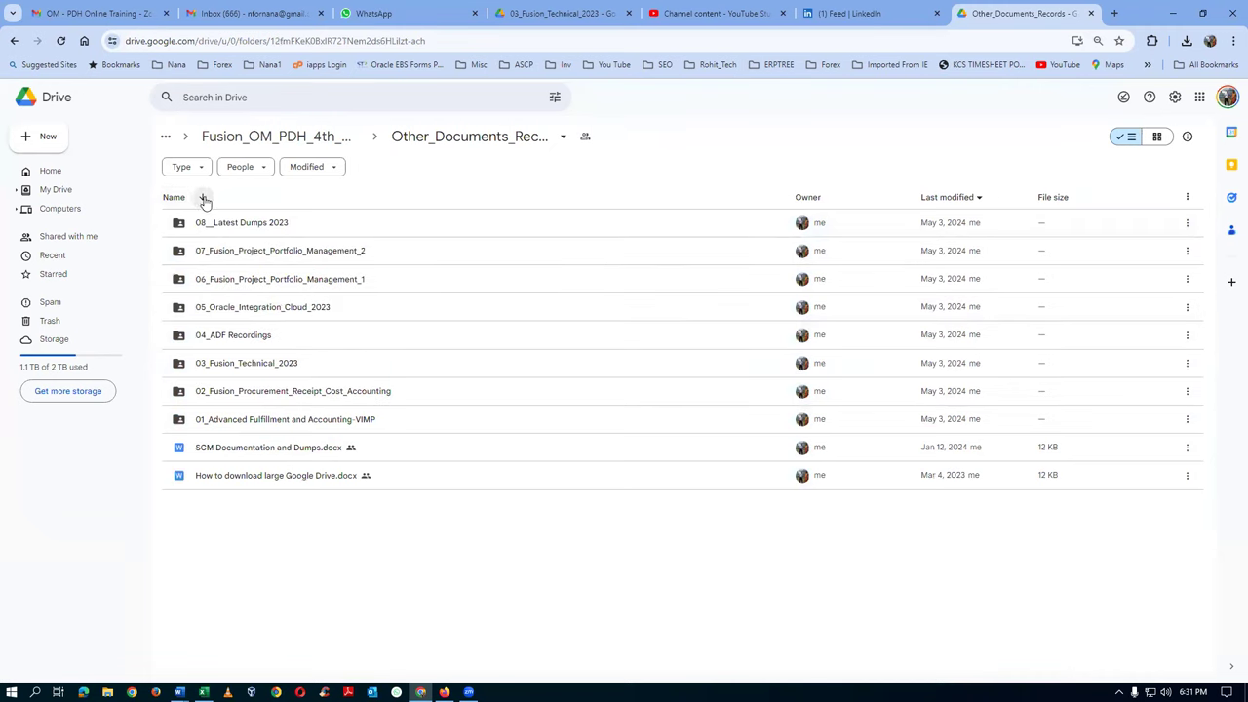
pyautogui.click(204, 200)
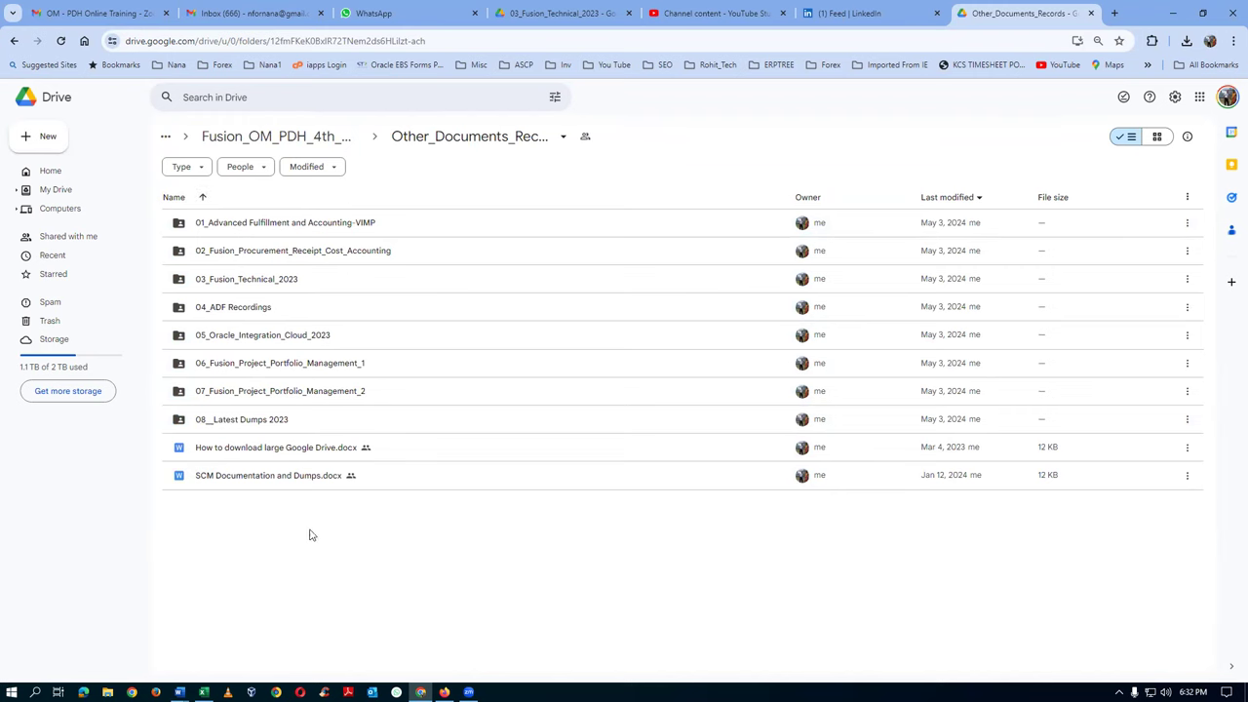
# Open the 03_Fusion_Technical_2023 folder and look through its list of MP4 recordings
pyautogui.click(332, 288)
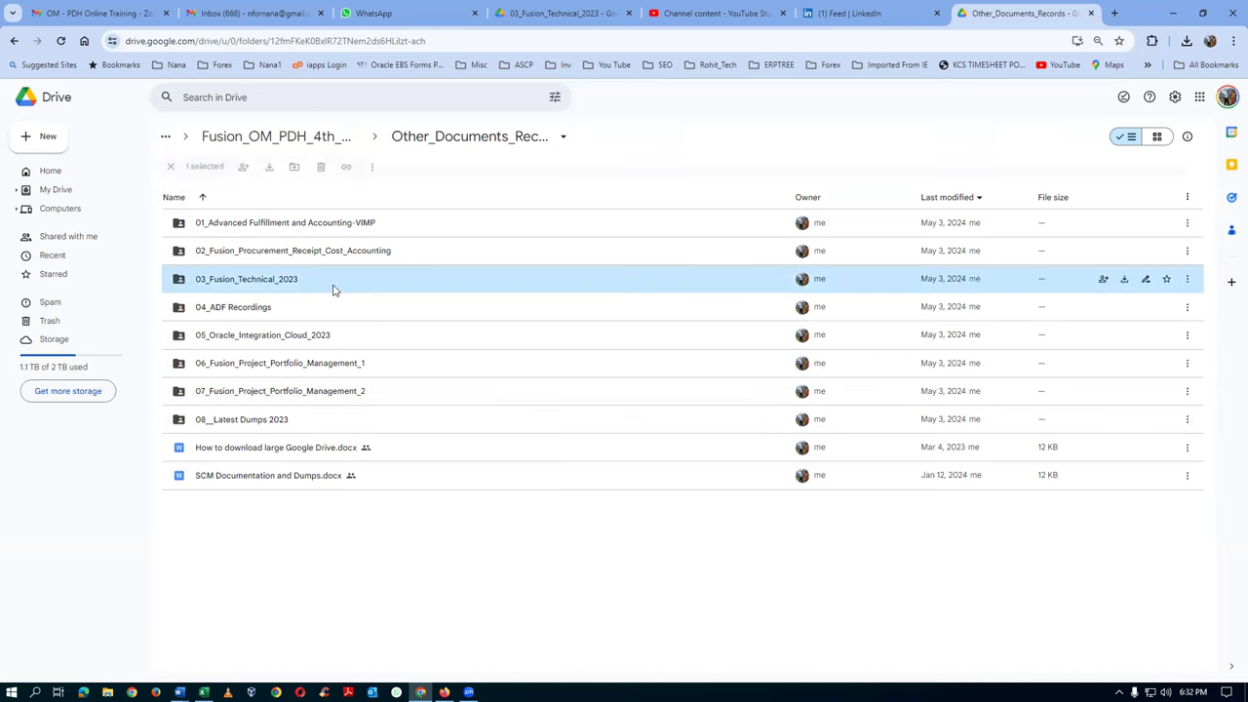
pyautogui.doubleClick(333, 289)
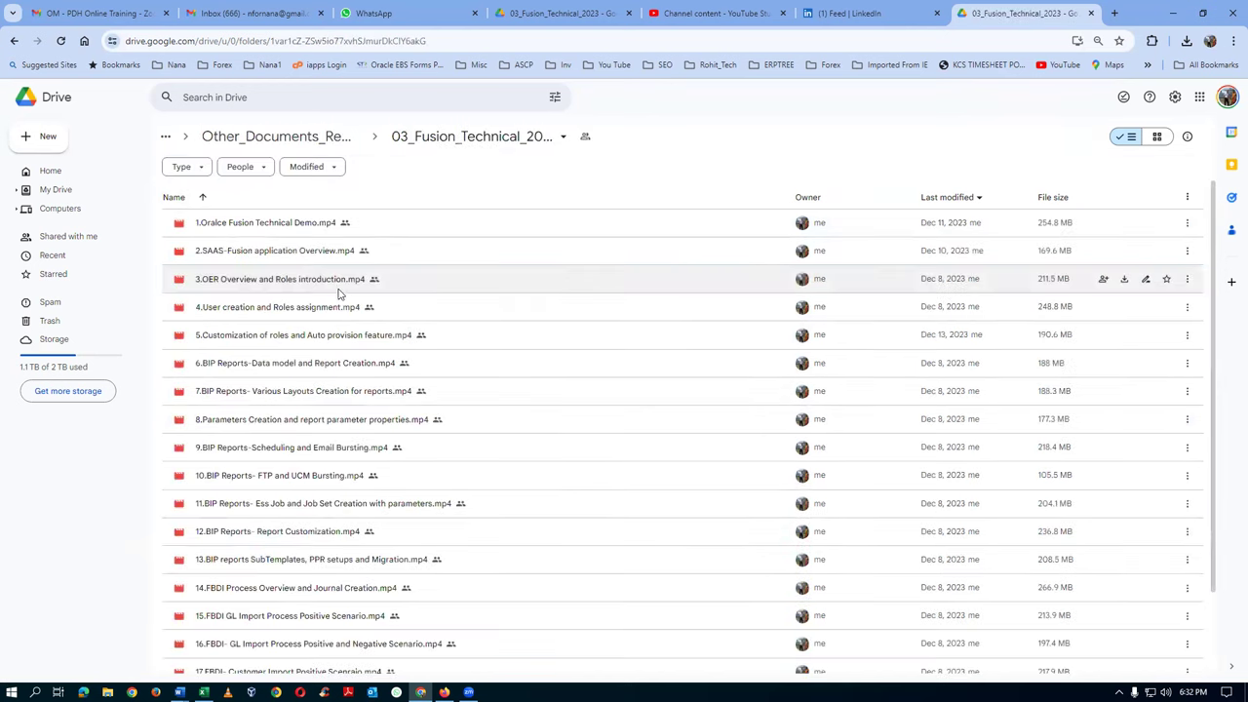
pyautogui.scroll(-1, 297, 507)
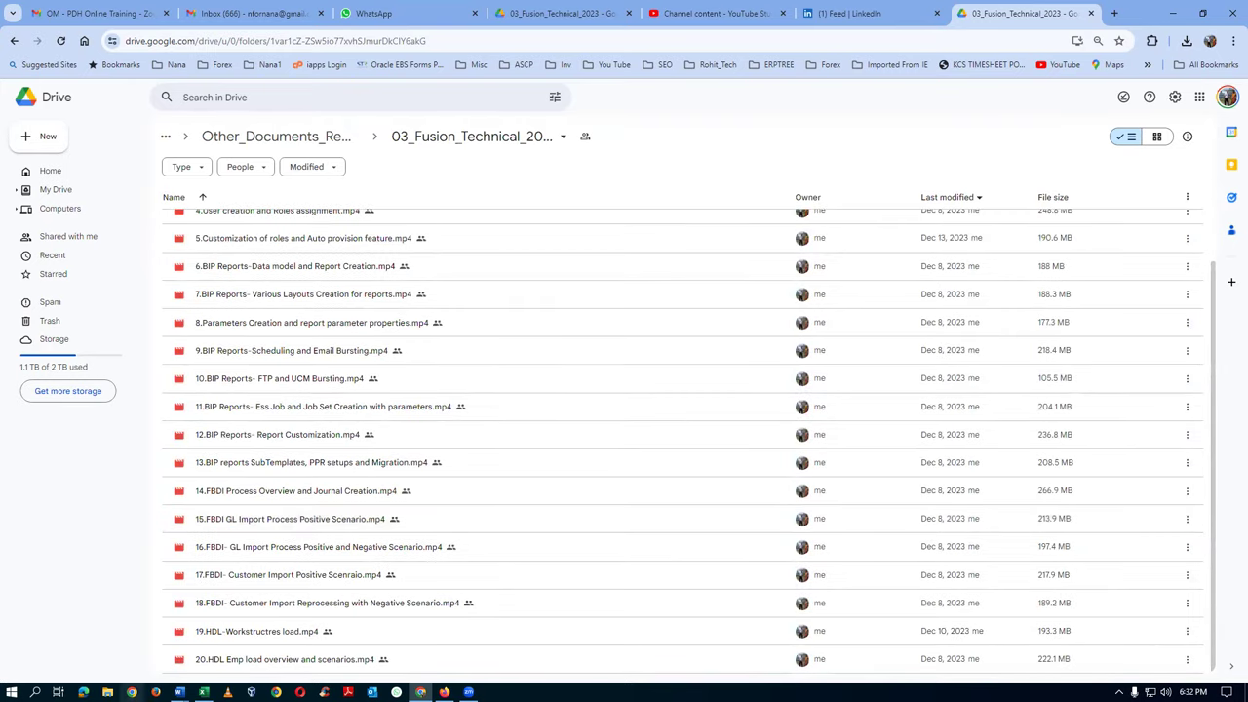
# Switch to File Explorer and open the Fusion_OM_PDH_4th_May_24 folder on the Nana 5 (F:) drive
pyautogui.click(107, 691)
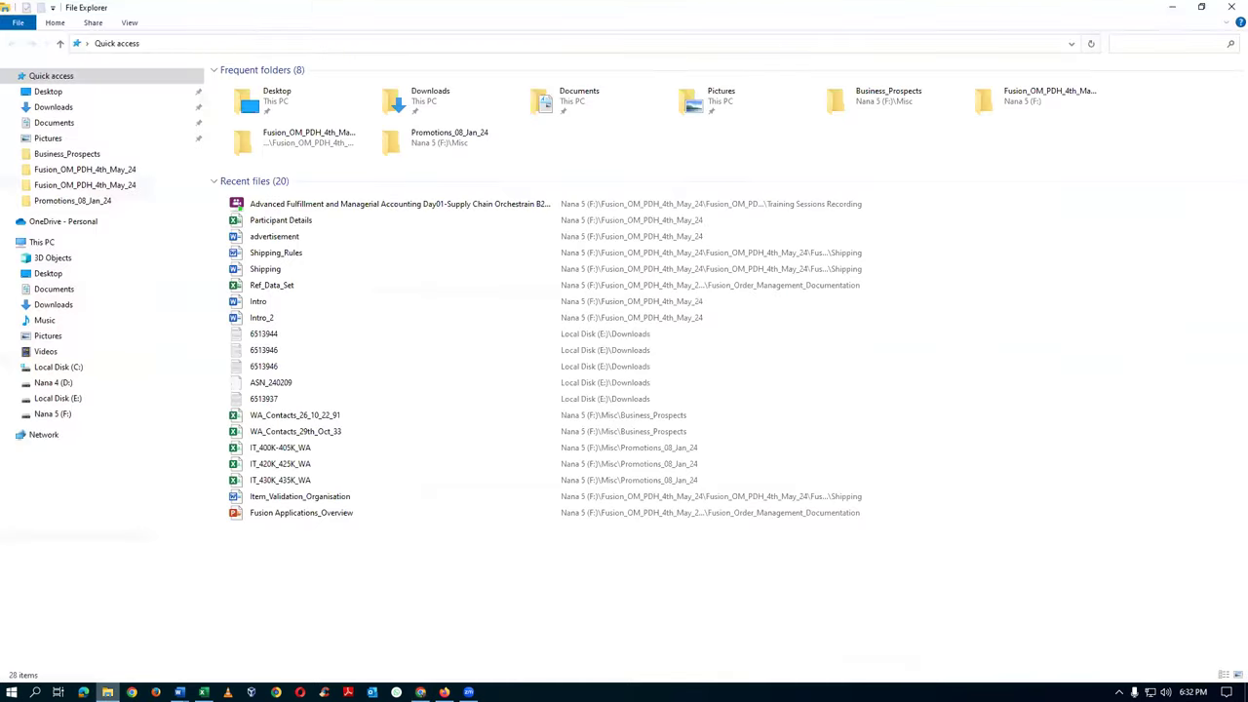
pyautogui.click(54, 414)
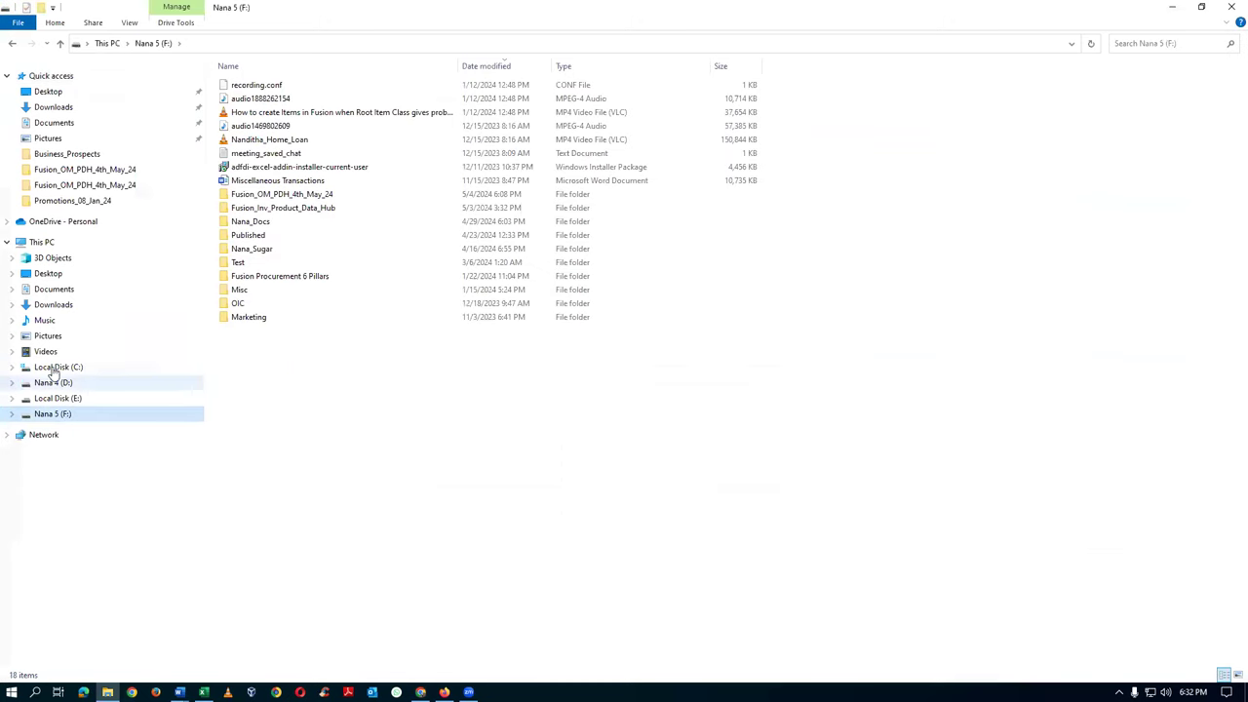
pyautogui.doubleClick(275, 195)
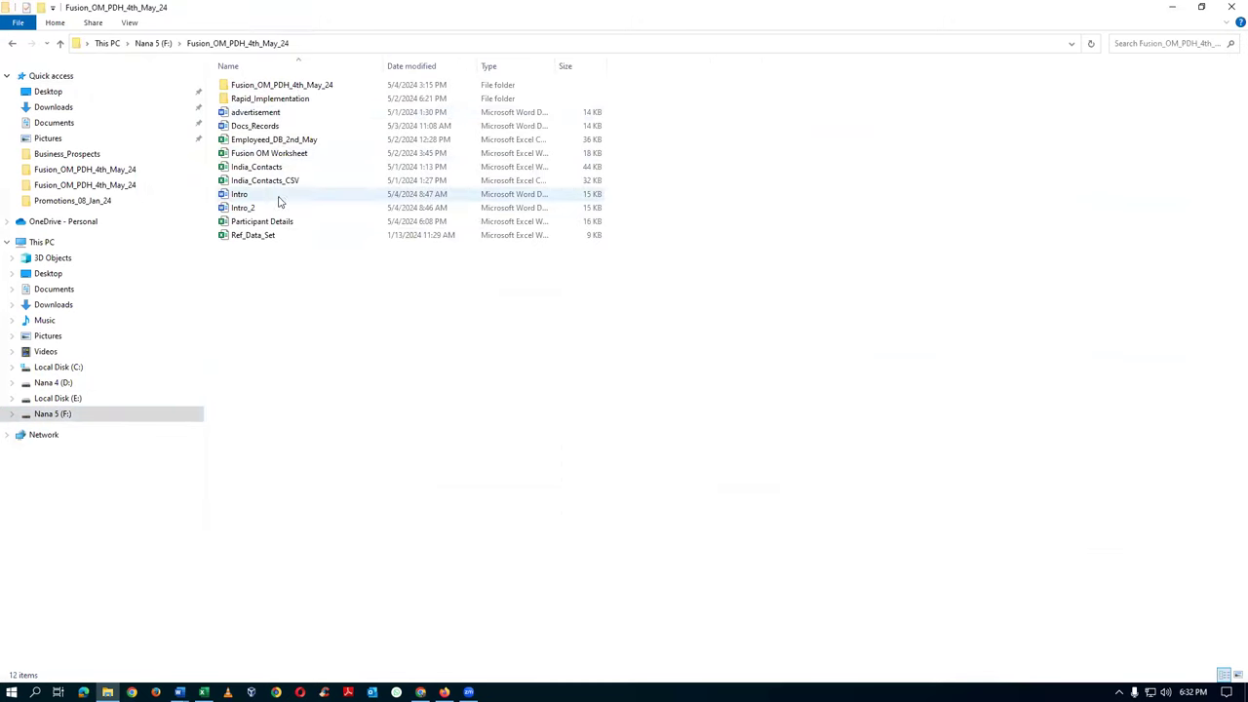
# Check the size of the 03_Fusion_Technical_2023 folder inside the nested folder's Other_Documents_Records, and open it to view its recordings
pyautogui.doubleClick(298, 87)
pyautogui.doubleClick(298, 126)
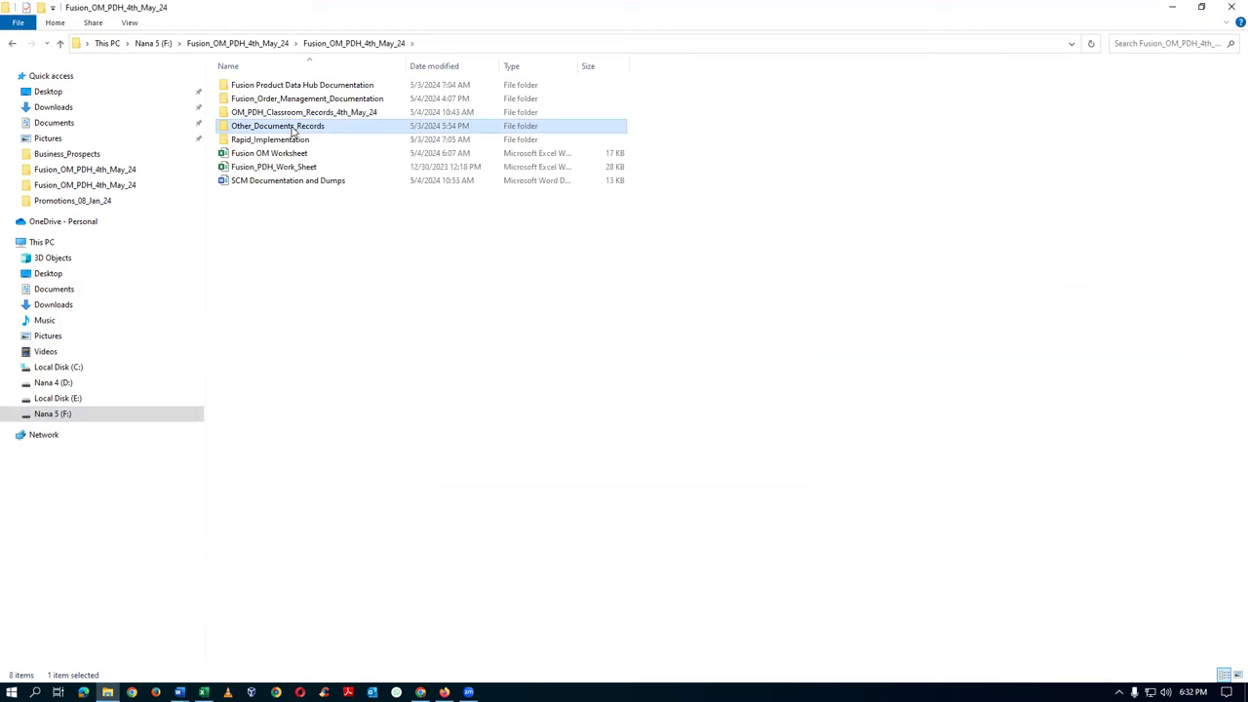
pyautogui.rightClick(310, 114)
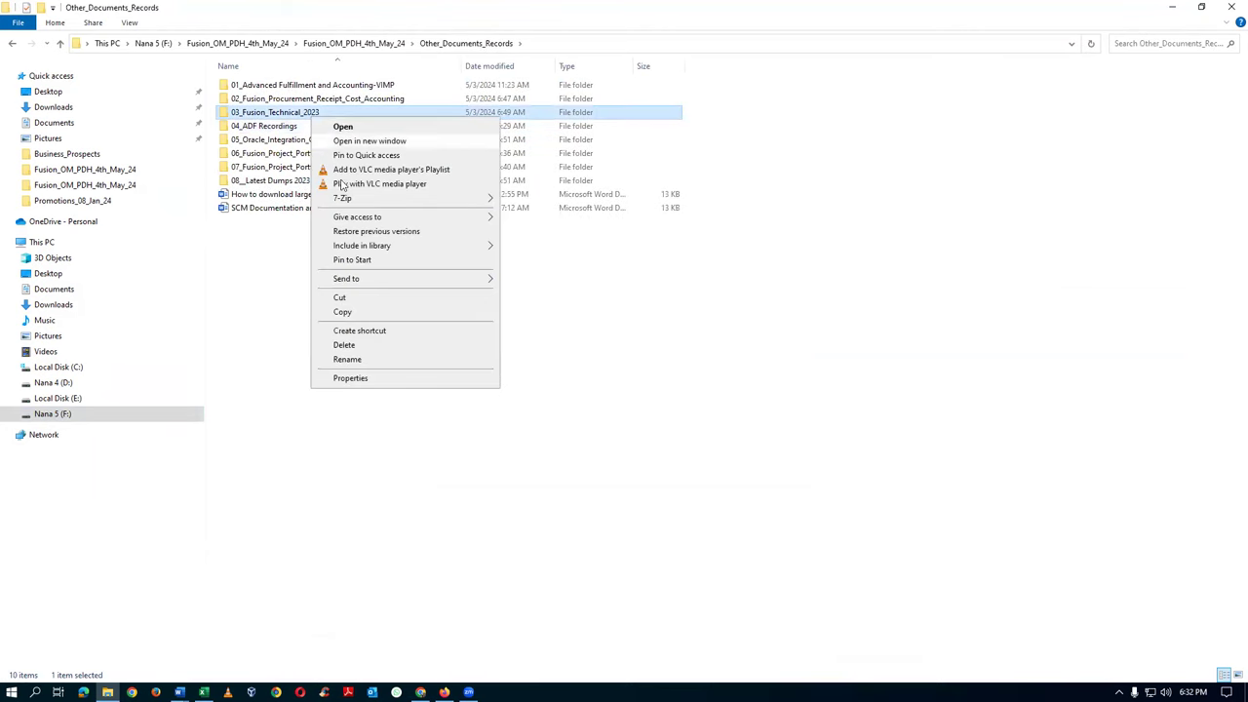
pyautogui.click(351, 378)
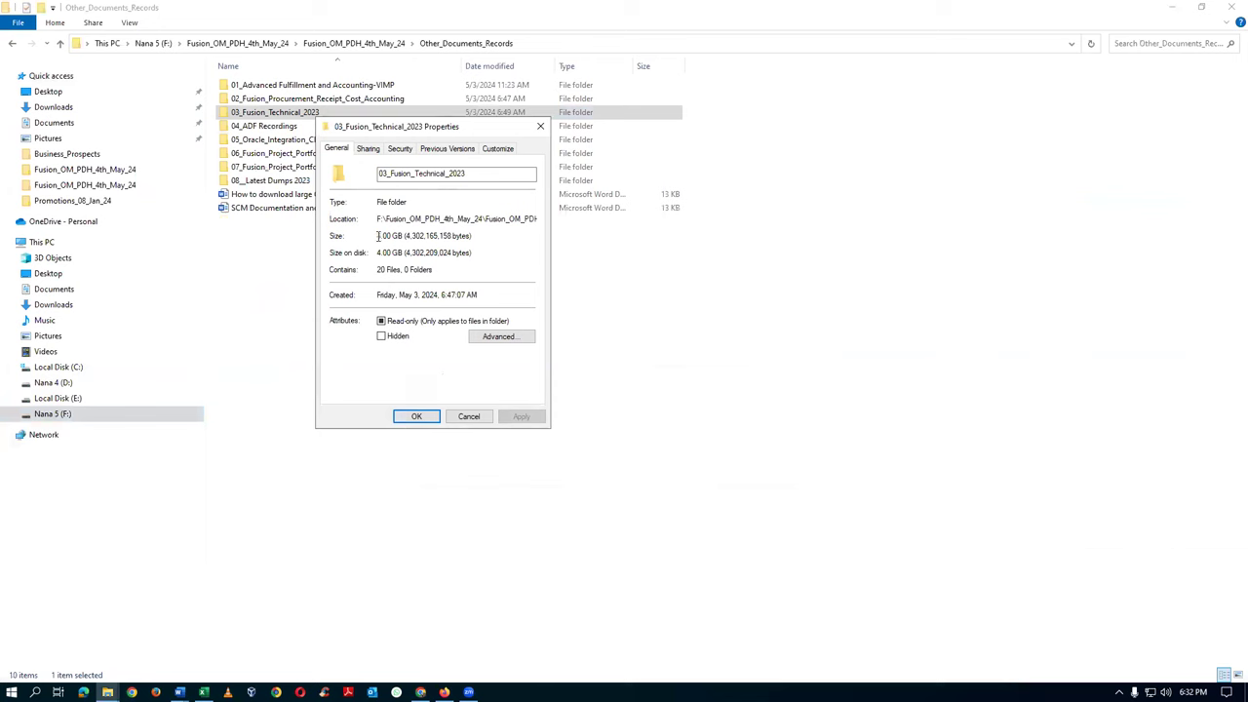
pyautogui.moveTo(388, 237); pyautogui.dragTo(397, 239)
pyautogui.click(469, 417)
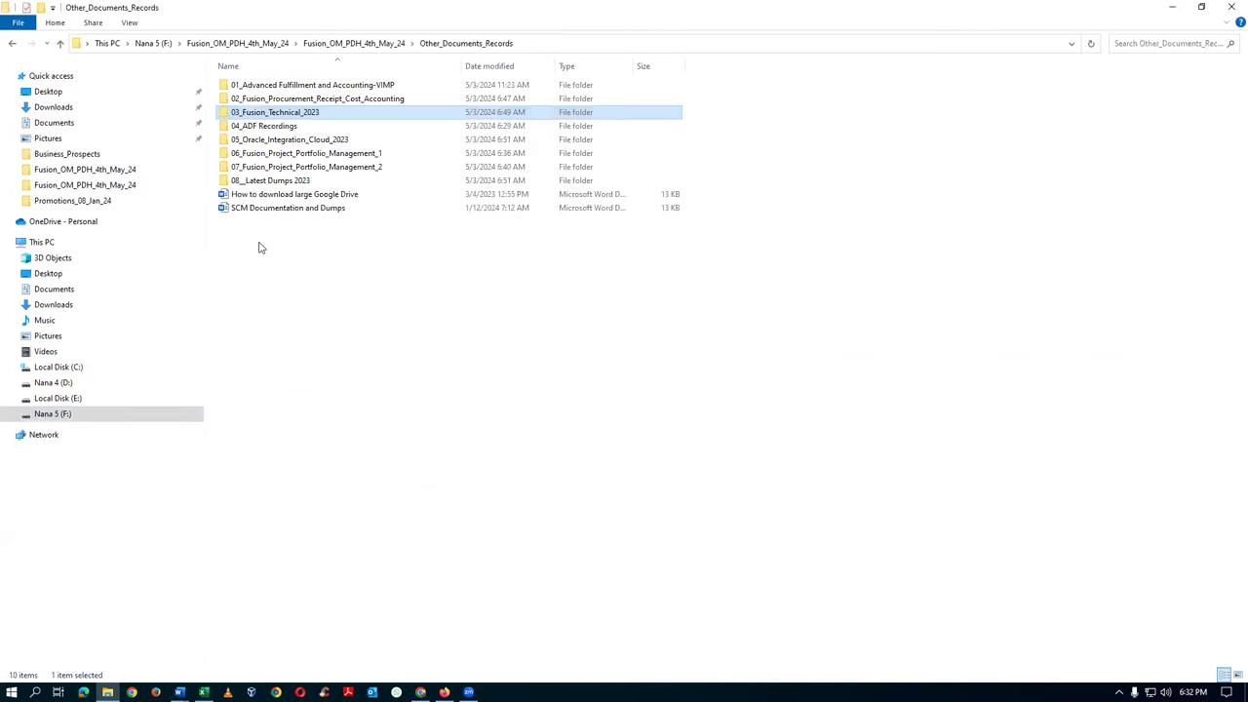
pyautogui.doubleClick(331, 117)
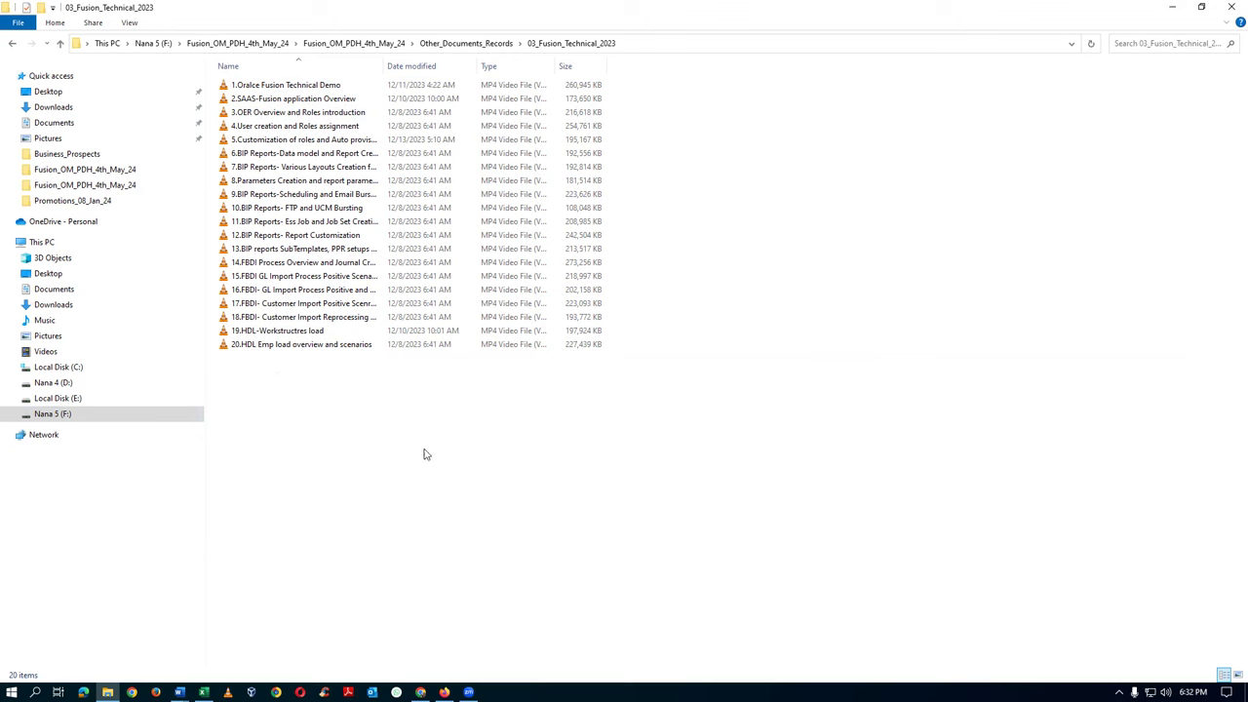
# Switch to Google Drive in Chrome, return to Other_Documents_Records and download the 03_Fusion_Technical_2023 folder
pyautogui.hotkey('alt', 'Tab')
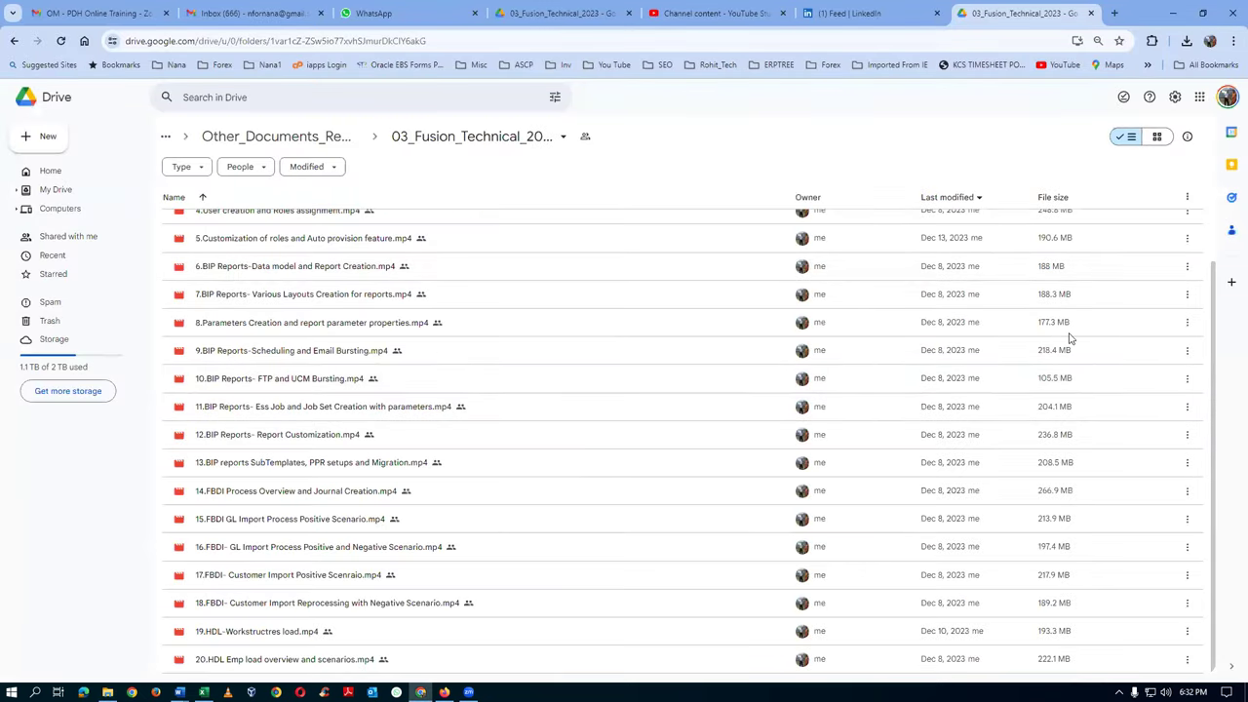
pyautogui.click(284, 144)
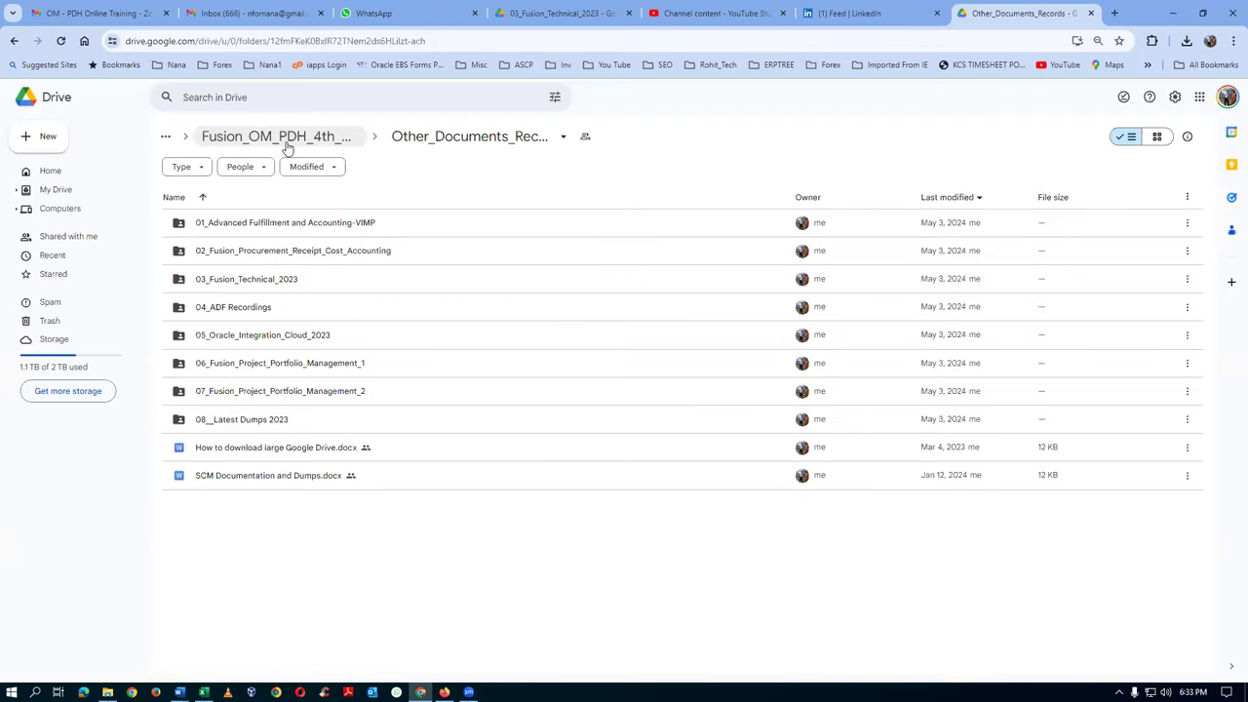
pyautogui.click(336, 278)
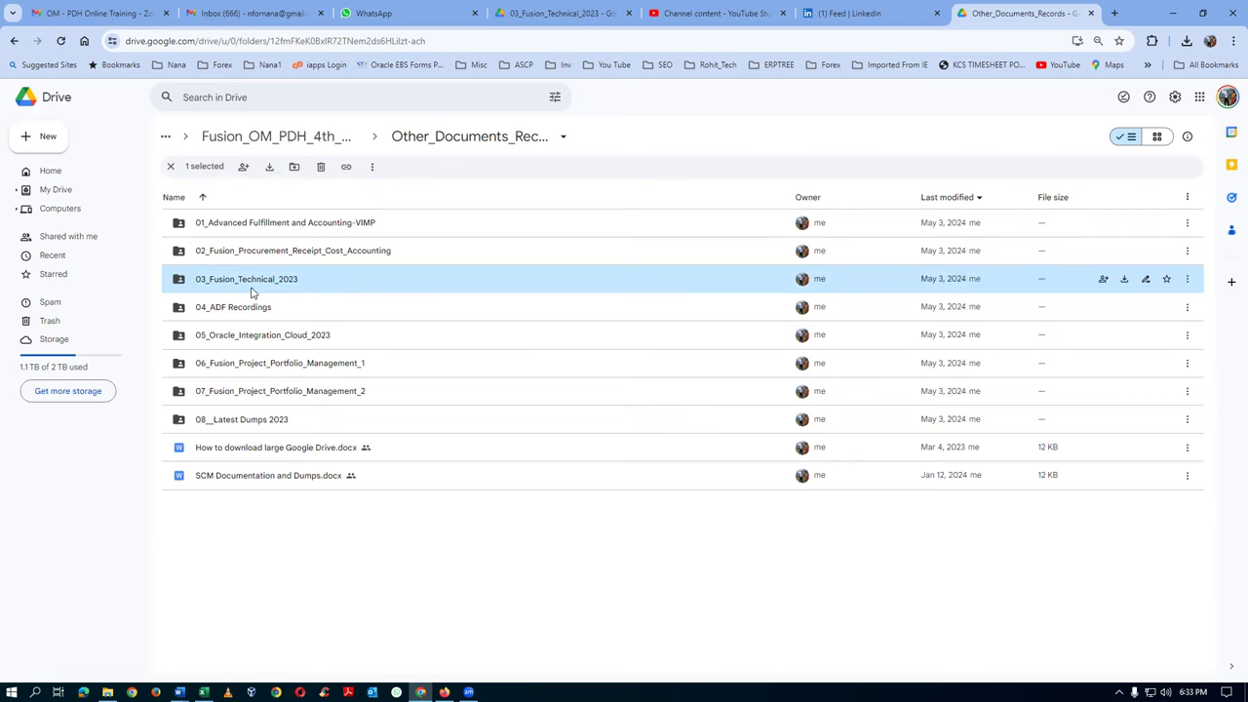
pyautogui.rightClick(343, 283)
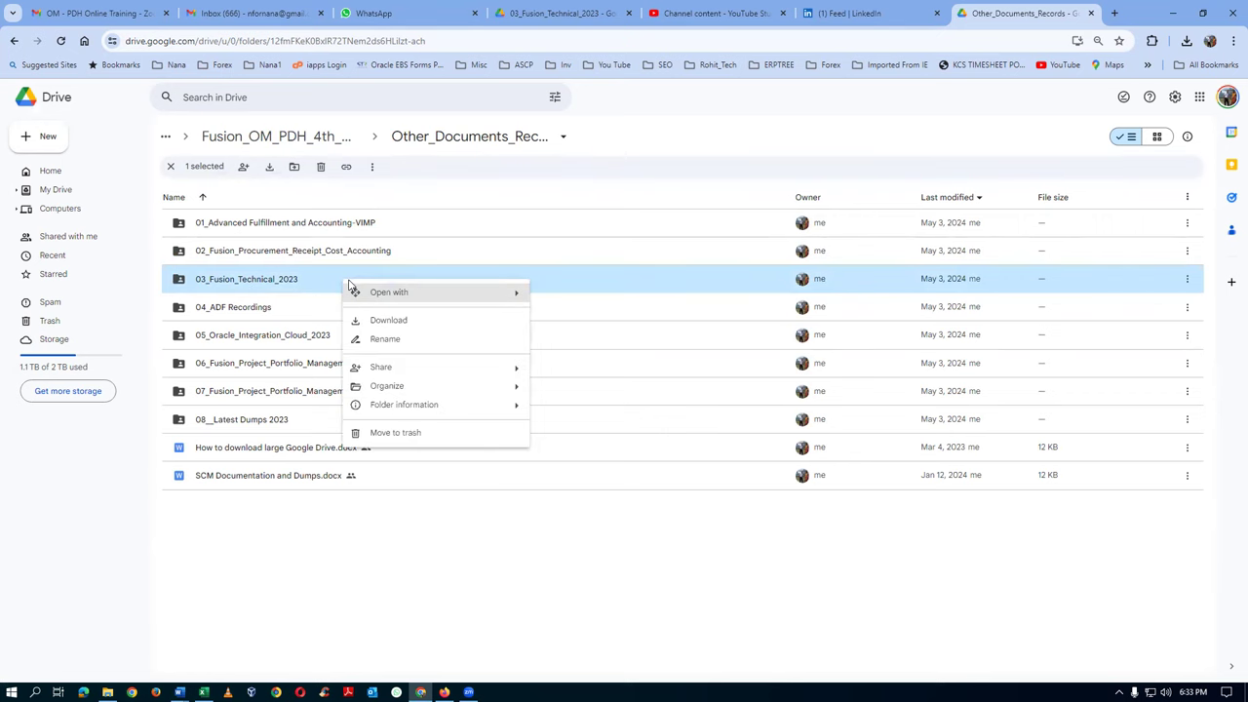
pyautogui.click(381, 327)
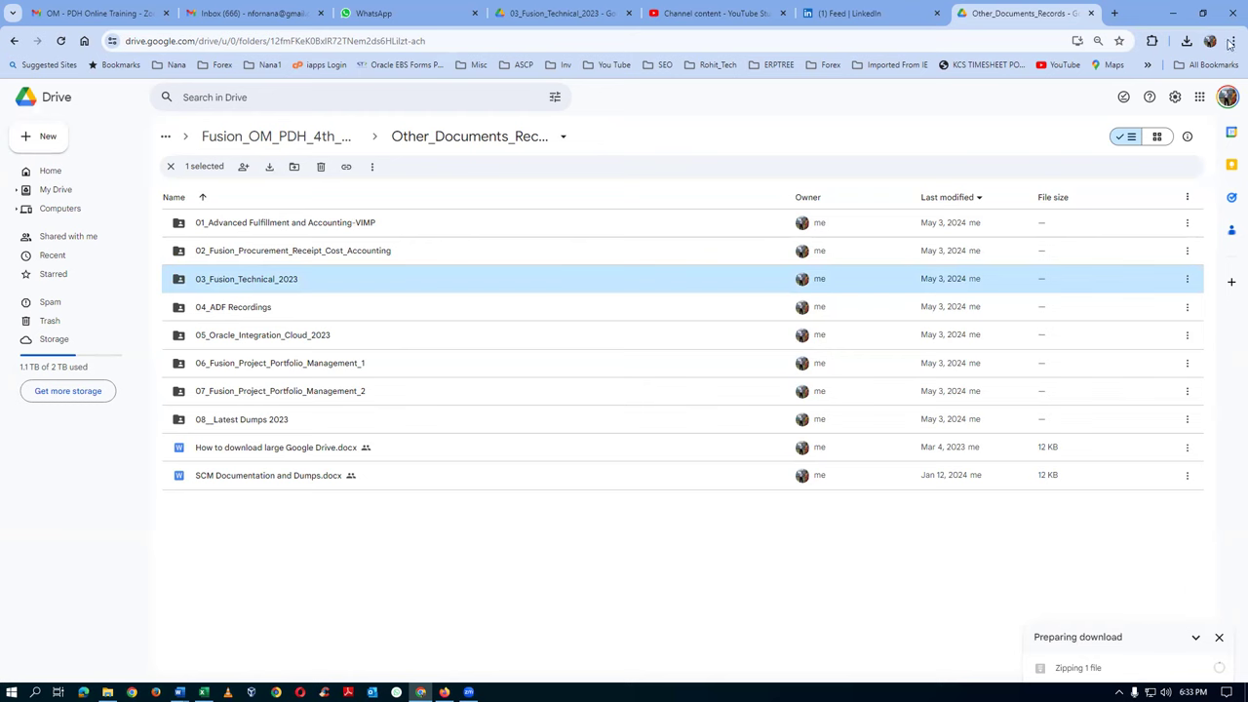
# Check the download location in Chrome's settings in a new tab, and close that tab
pyautogui.click(1115, 13)
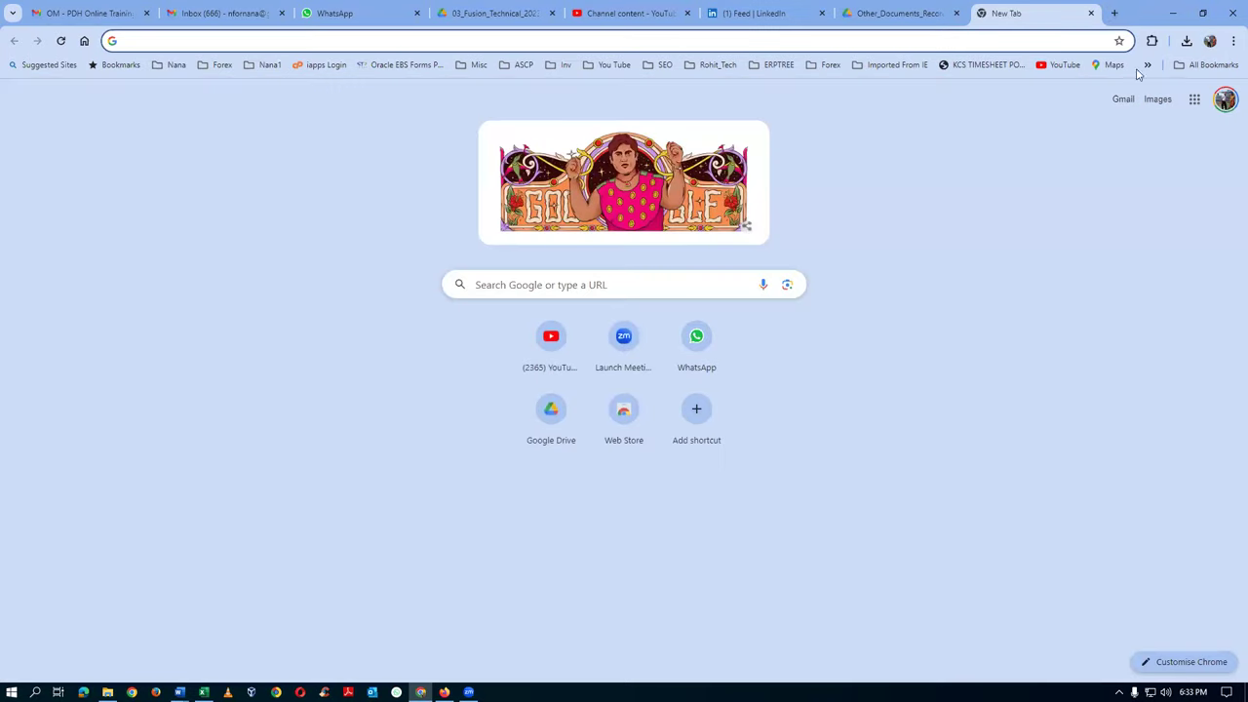
pyautogui.click(1233, 41)
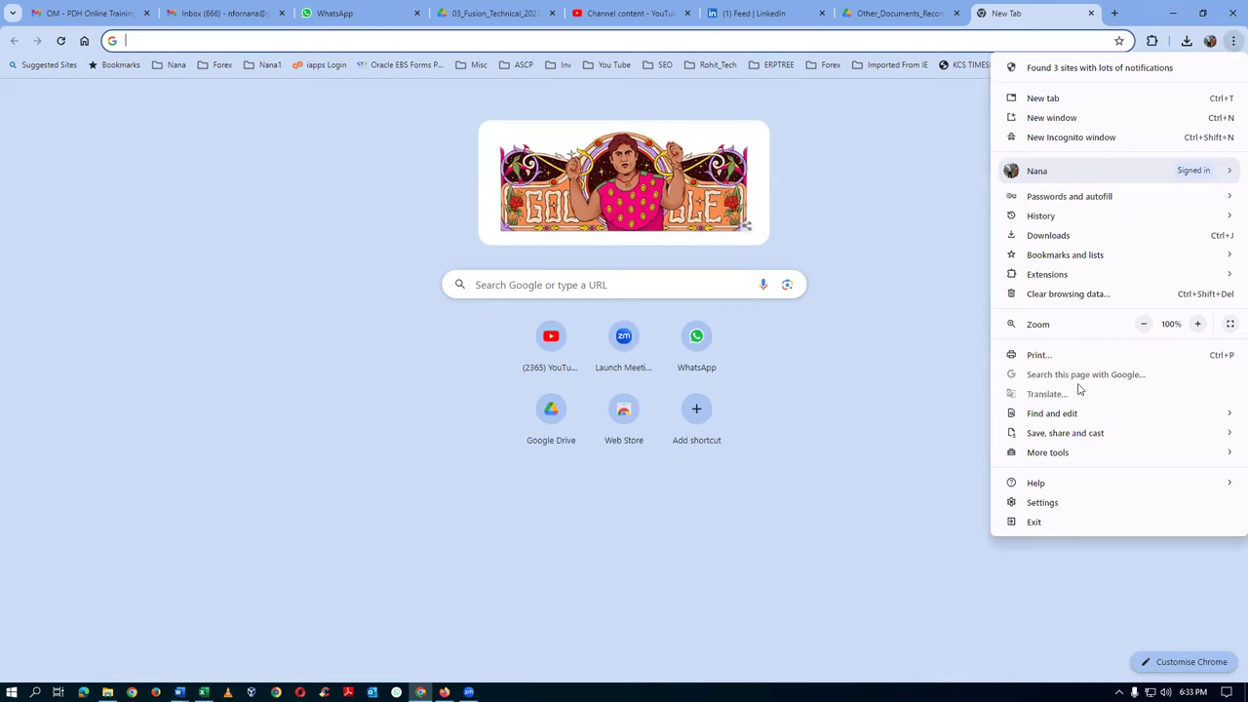
pyautogui.click(1041, 502)
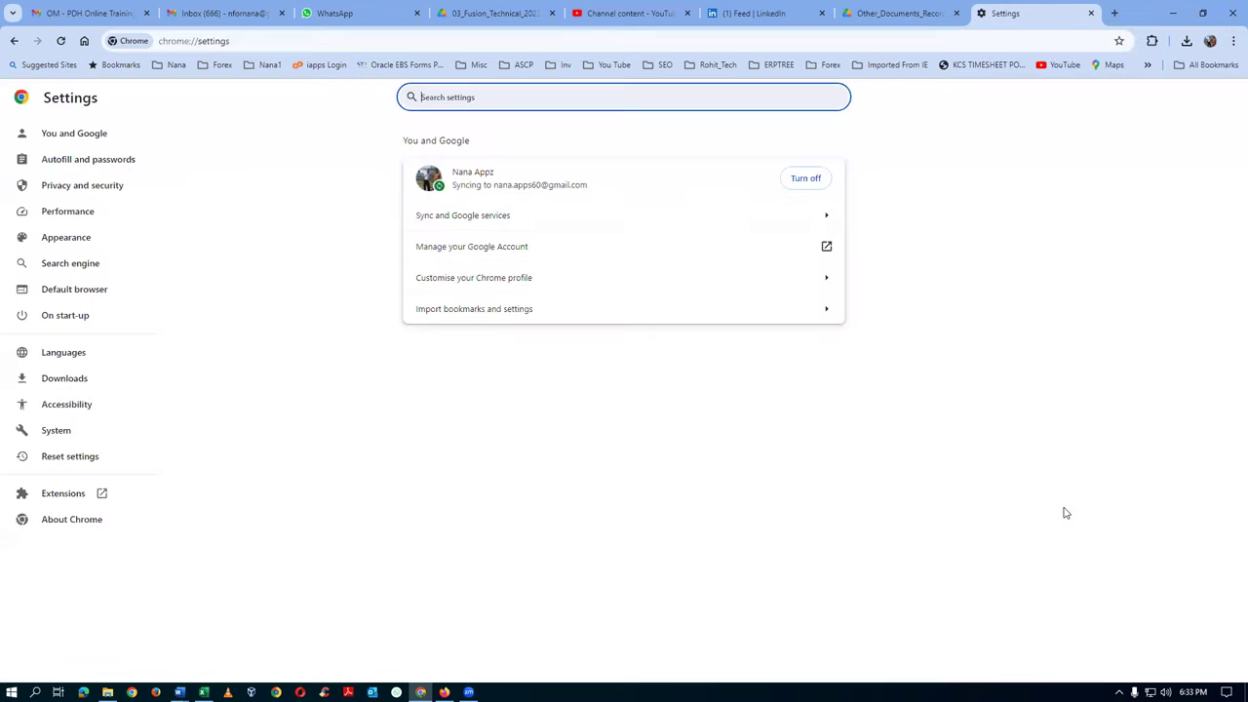
pyautogui.click(59, 390)
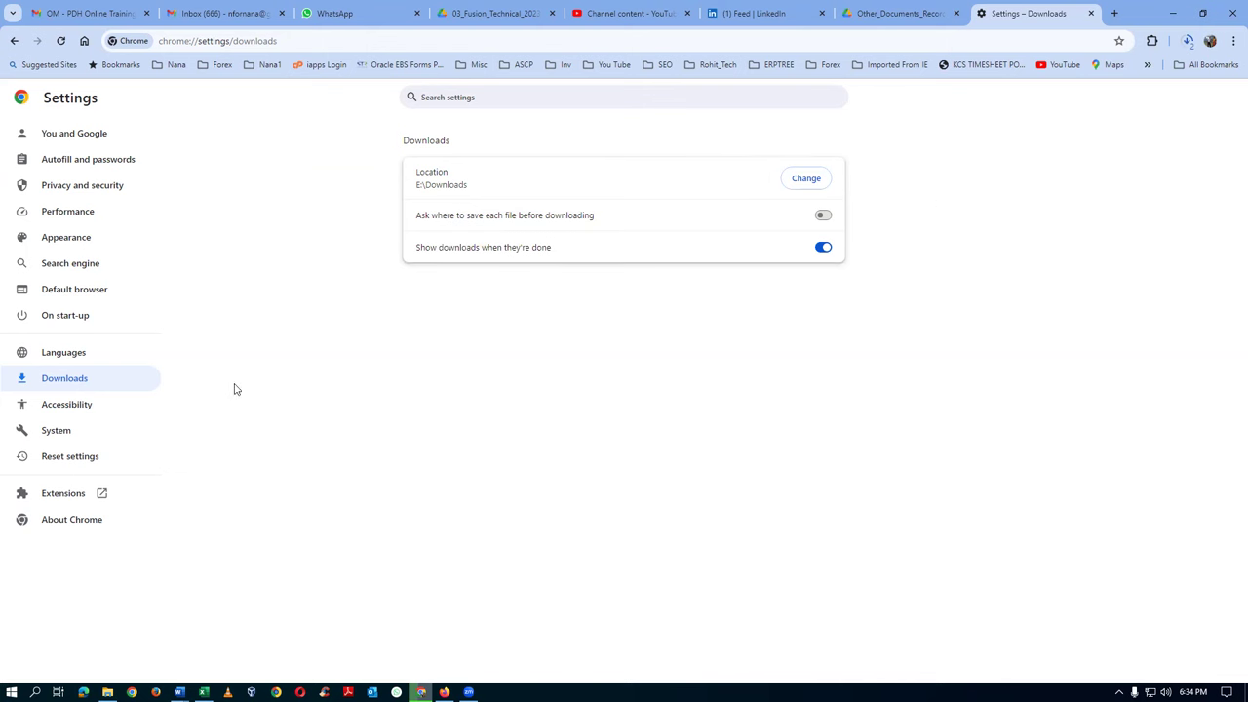
pyautogui.click(1091, 14)
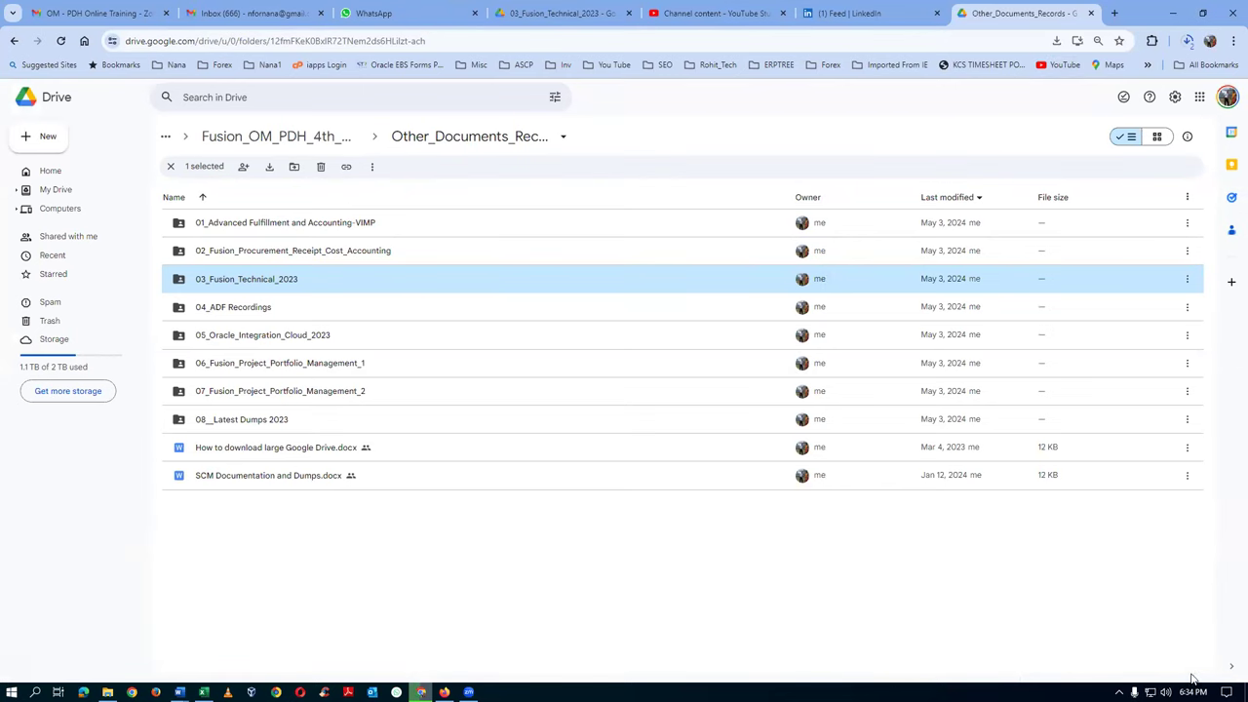
# Check the progress of the 03_Fusion_Technical_2023 zip downloads, and open the full downloads page in a new tab
pyautogui.click(1187, 43)
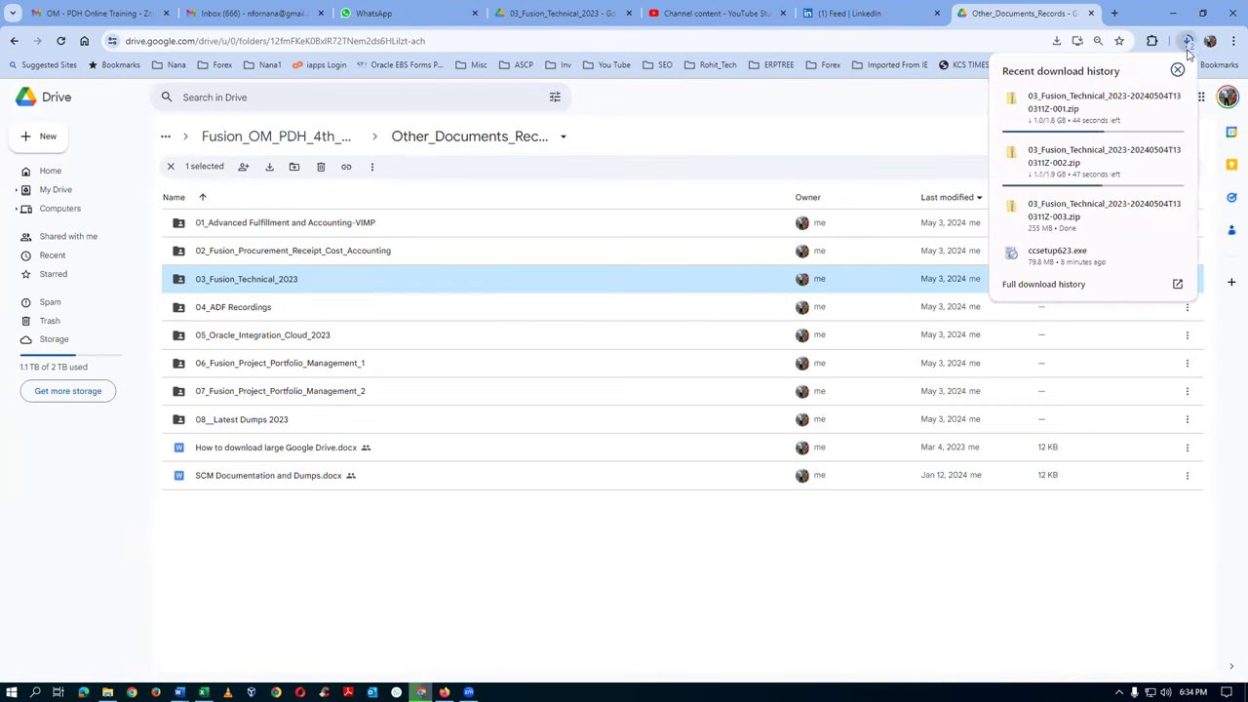
pyautogui.click(1115, 13)
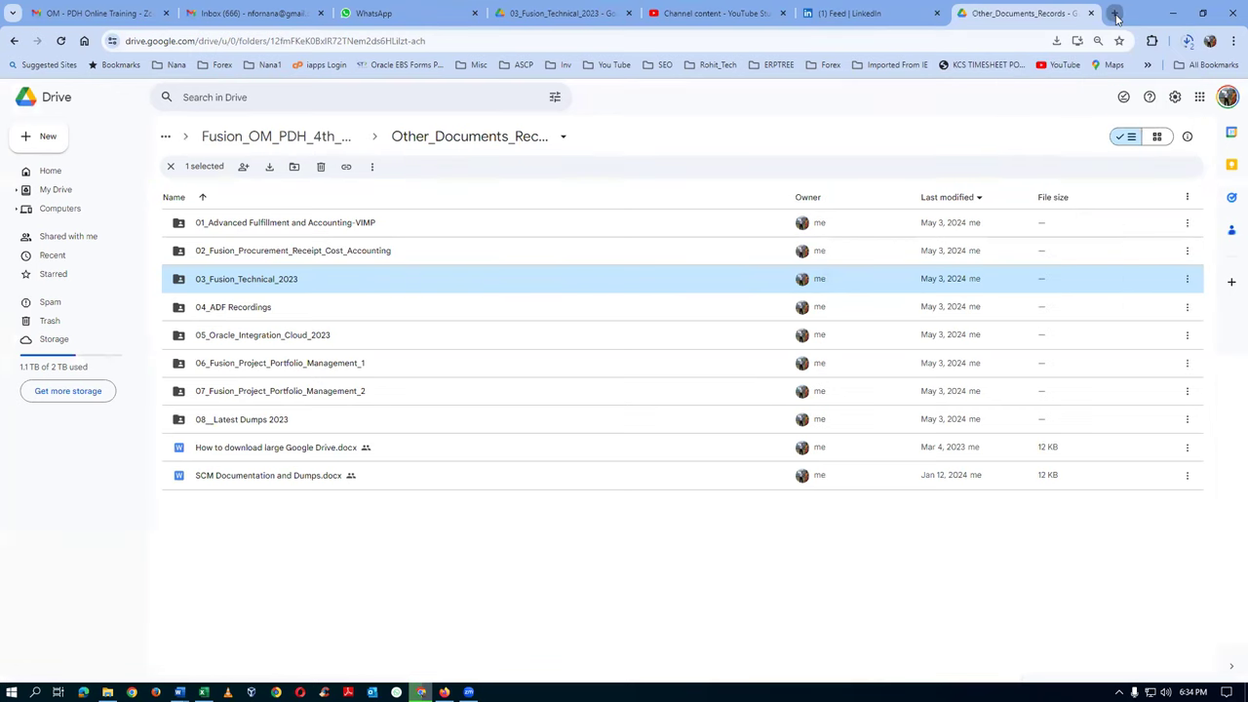
pyautogui.click(1232, 41)
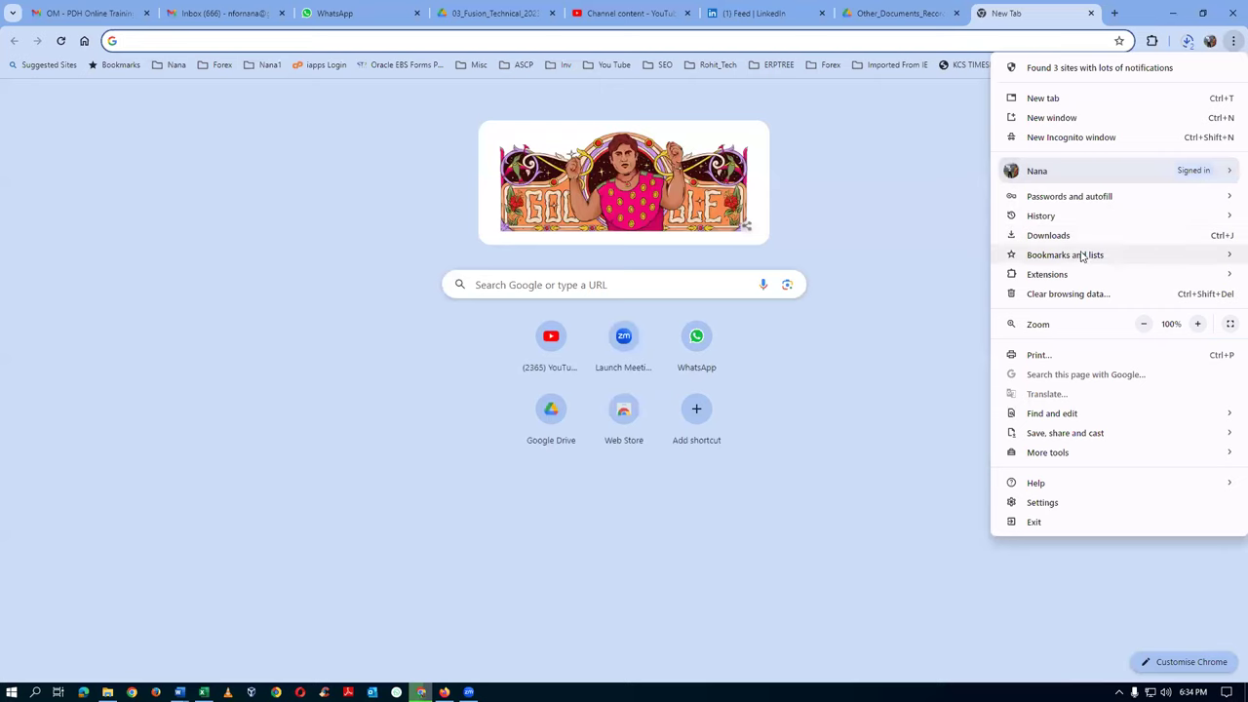
pyautogui.click(1048, 235)
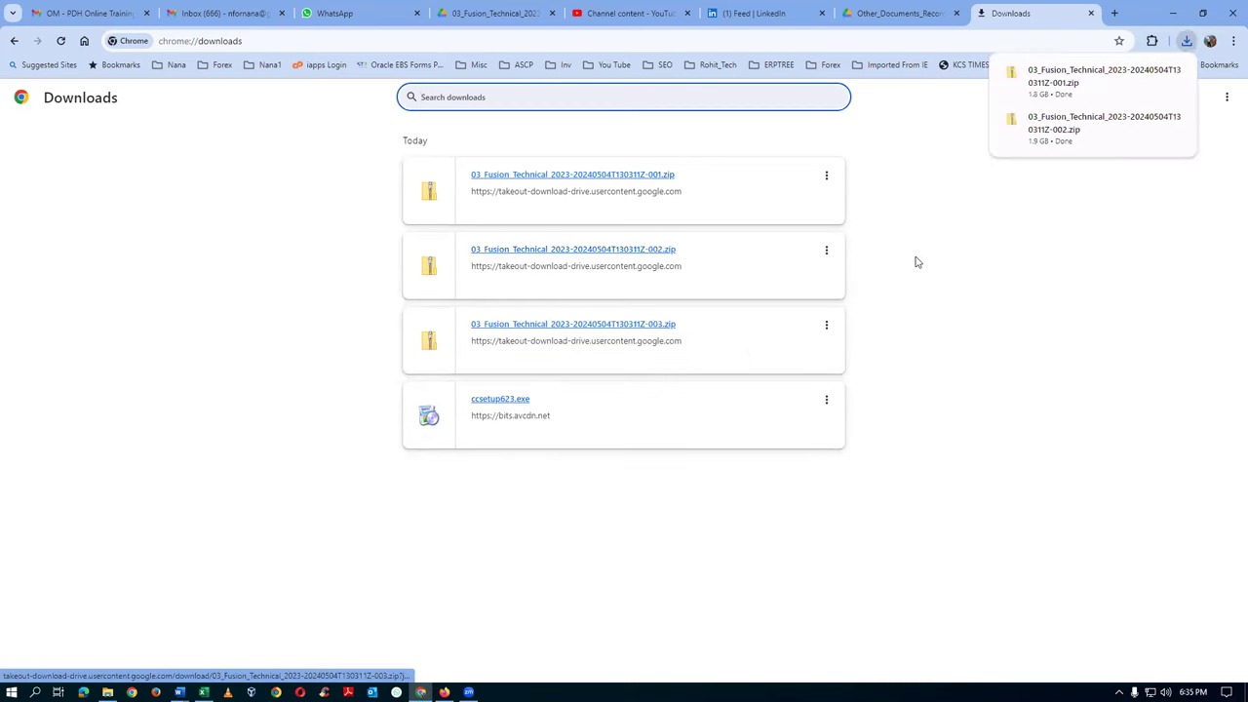
pyautogui.moveTo(1106, 95)
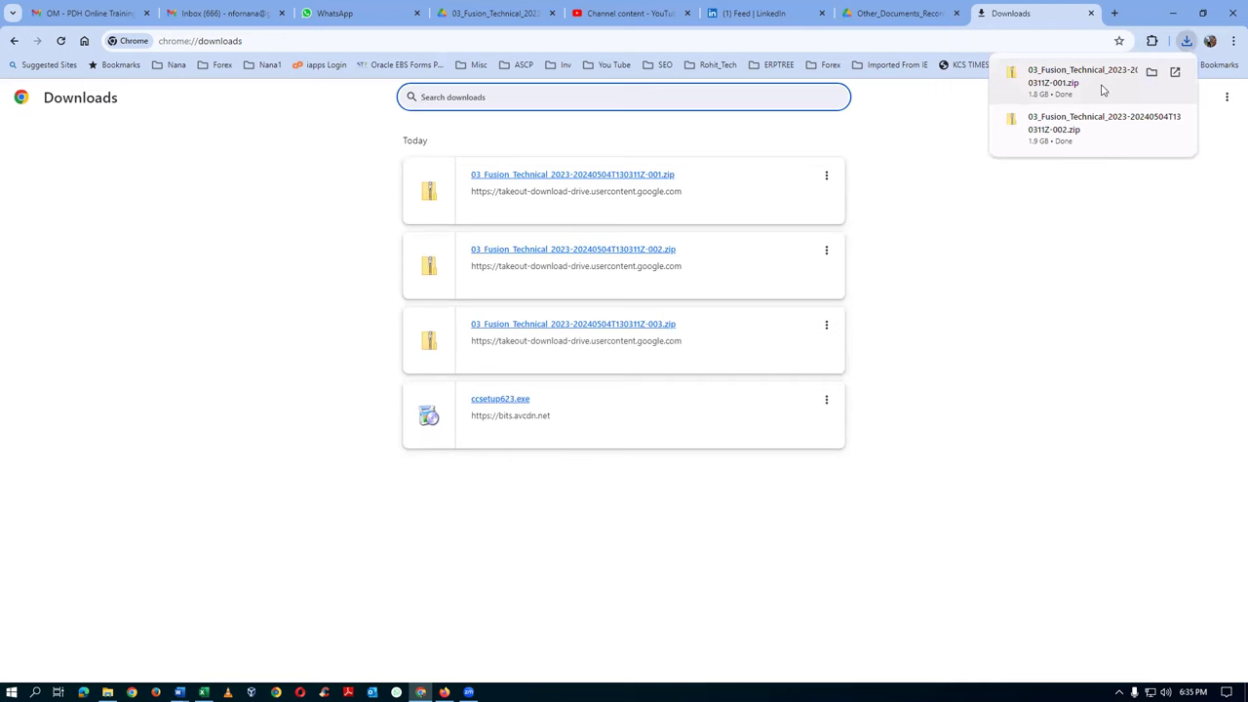
pyautogui.click(1153, 75)
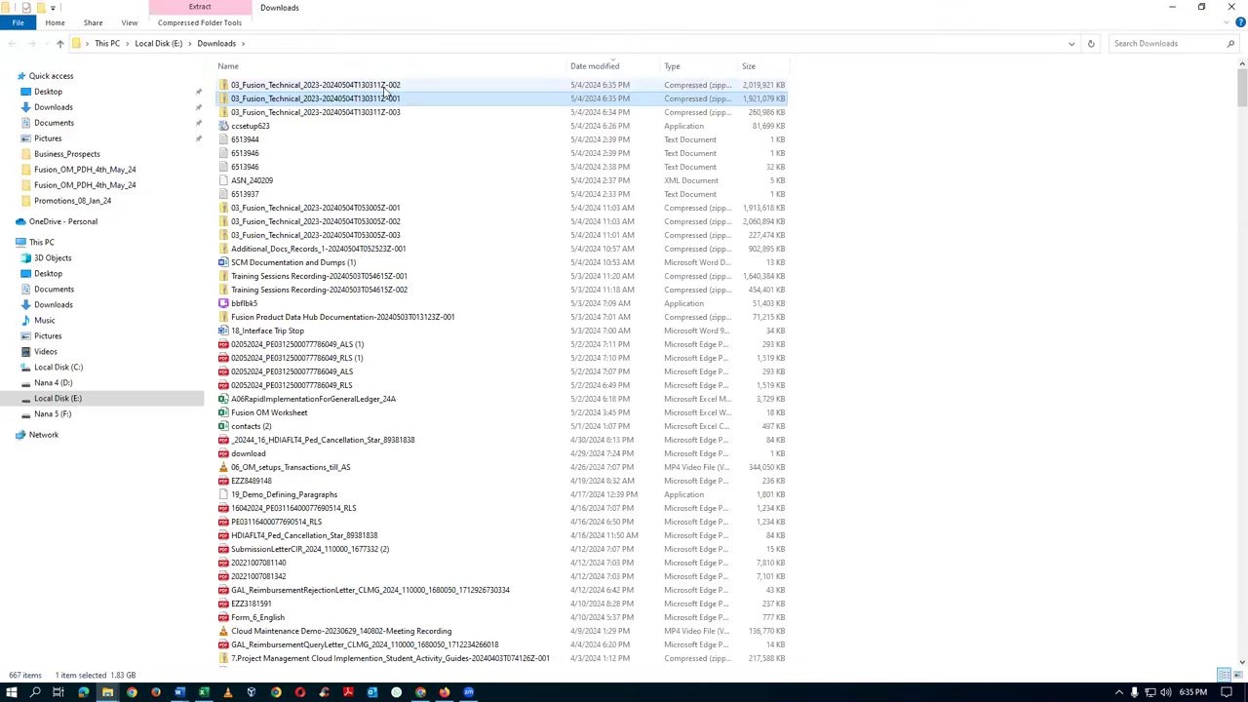
pyautogui.keyDown('ctrl'); pyautogui.click(398, 100); pyautogui.keyUp('ctrl')
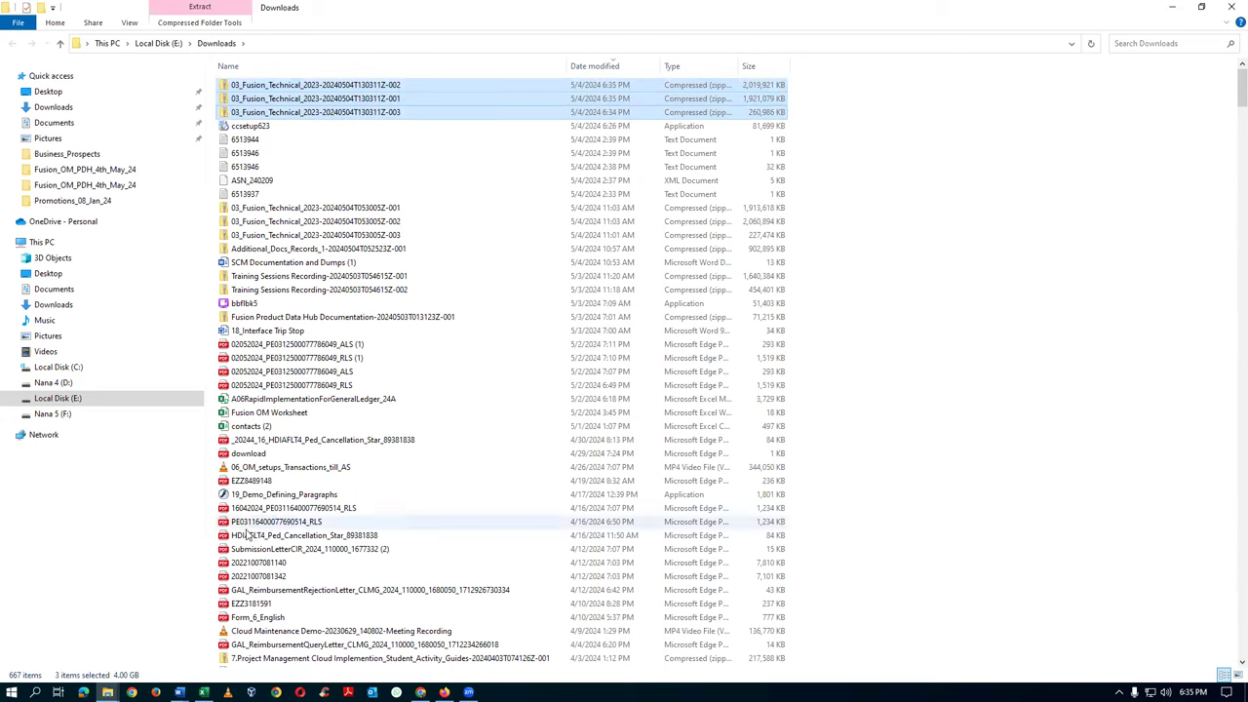
pyautogui.click(45, 415)
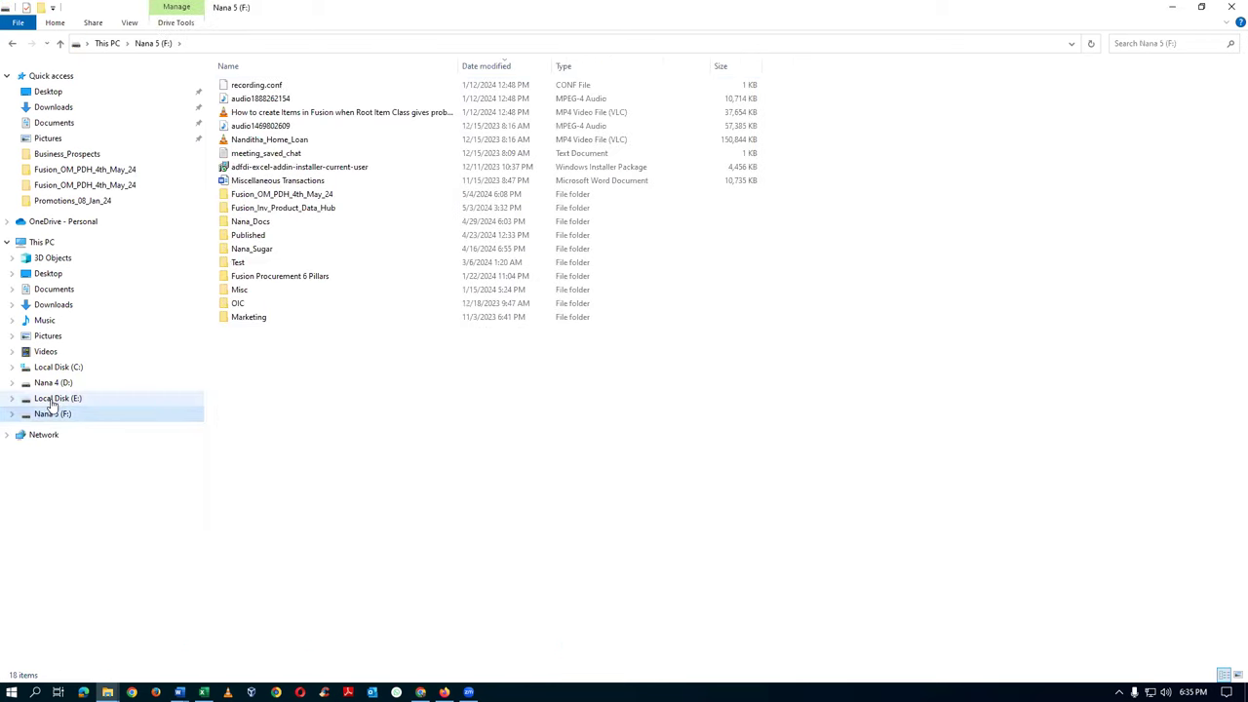
pyautogui.doubleClick(322, 195)
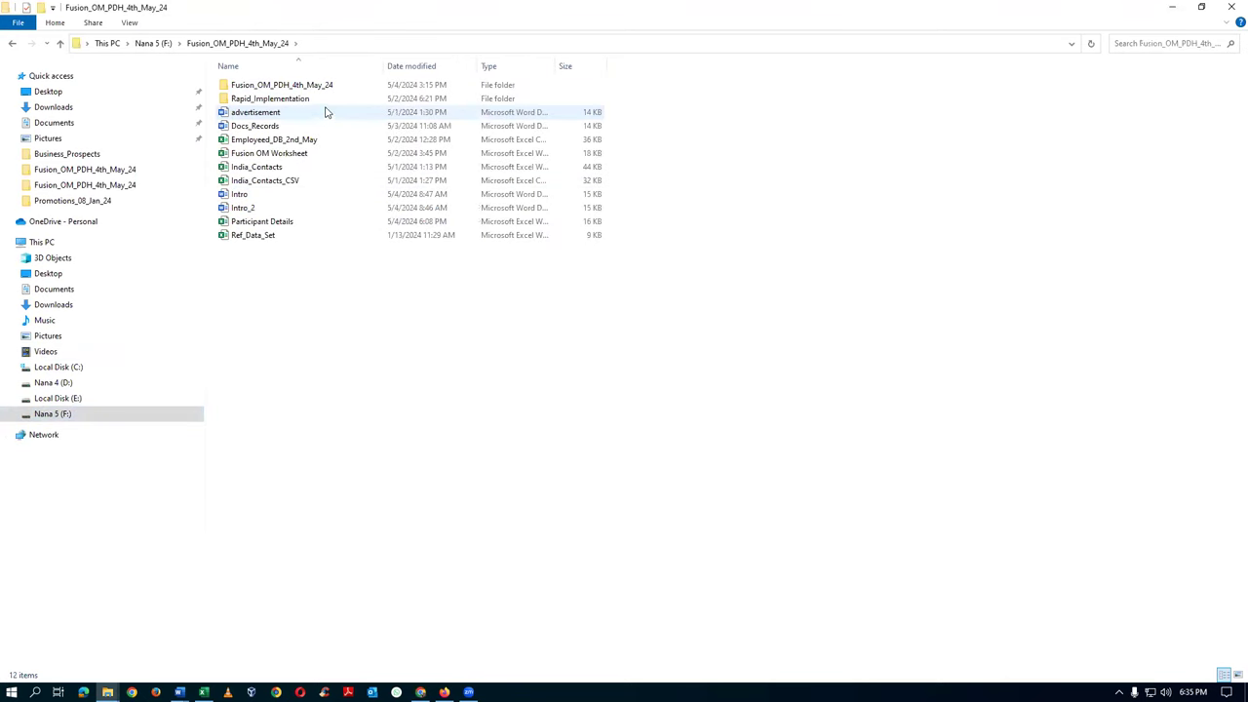
pyautogui.doubleClick(331, 89)
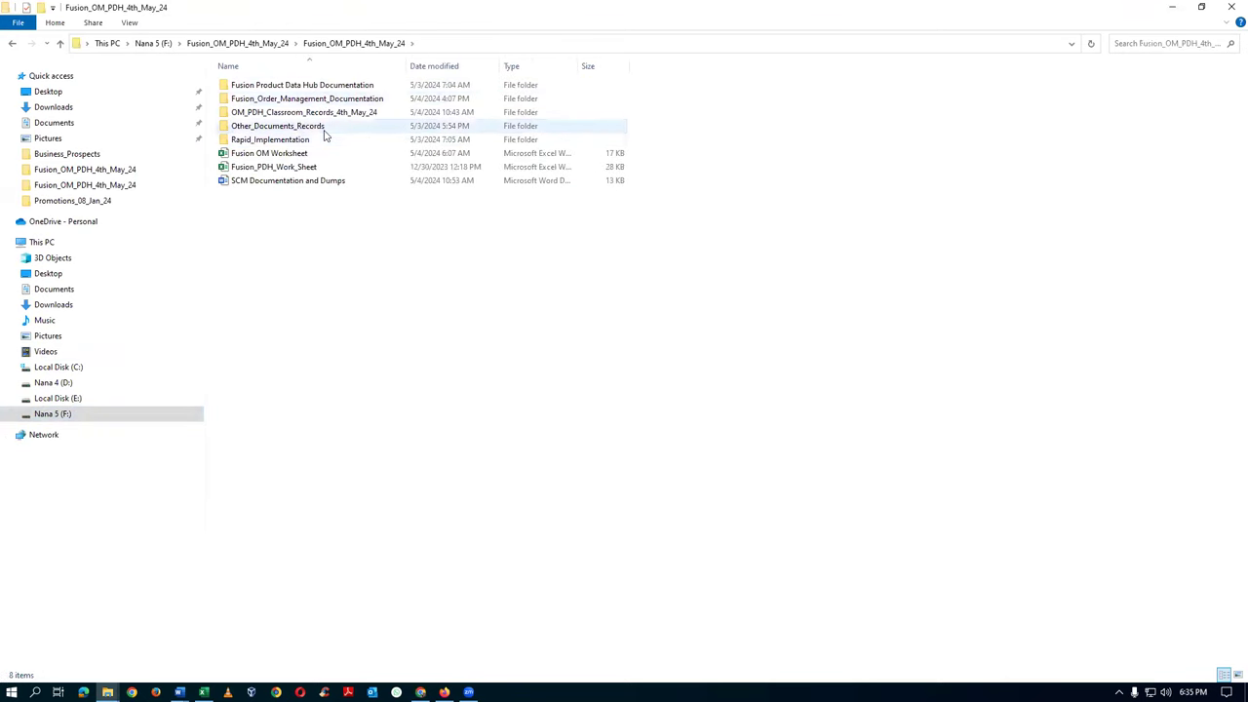
pyautogui.doubleClick(322, 128)
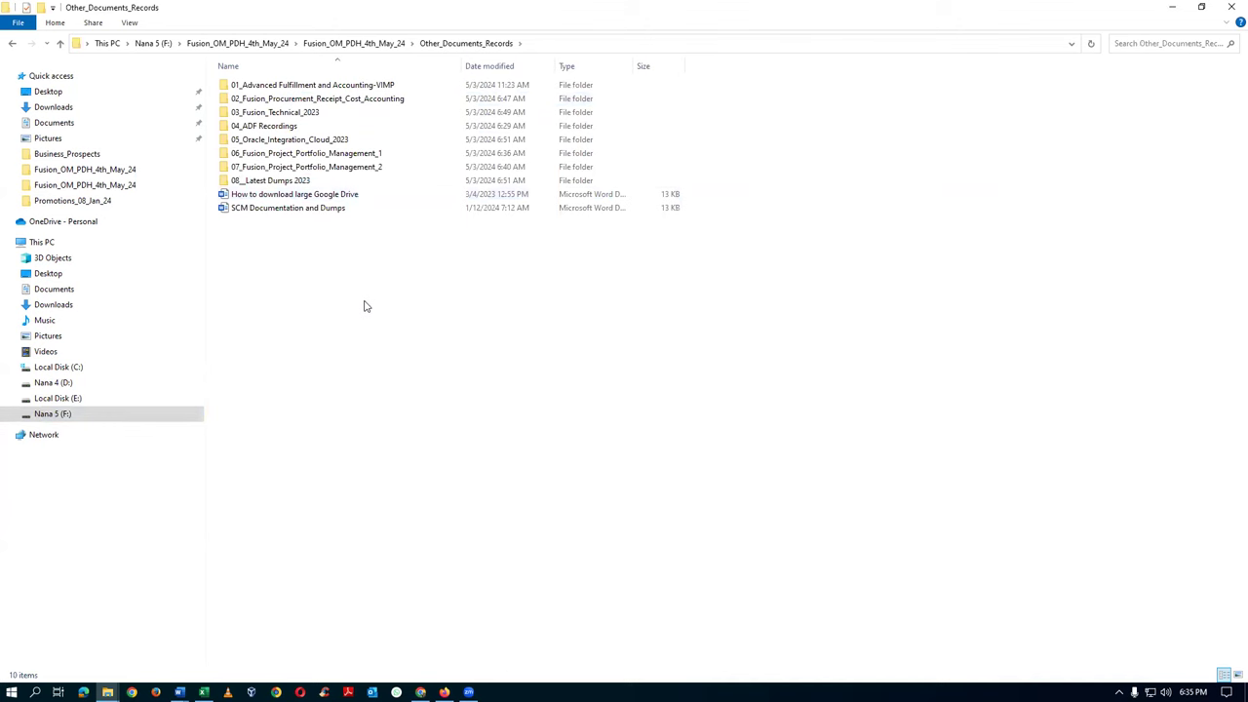
pyautogui.hotkey('ctrl', 'v')
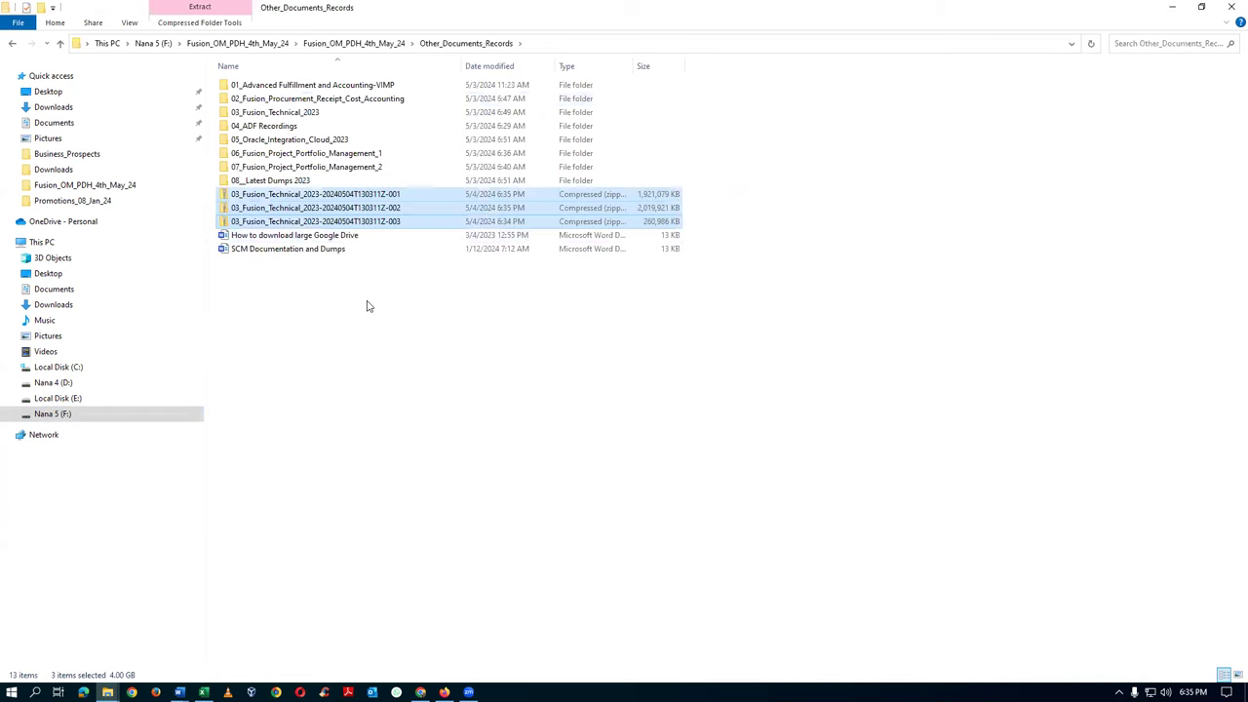
pyautogui.click(367, 307)
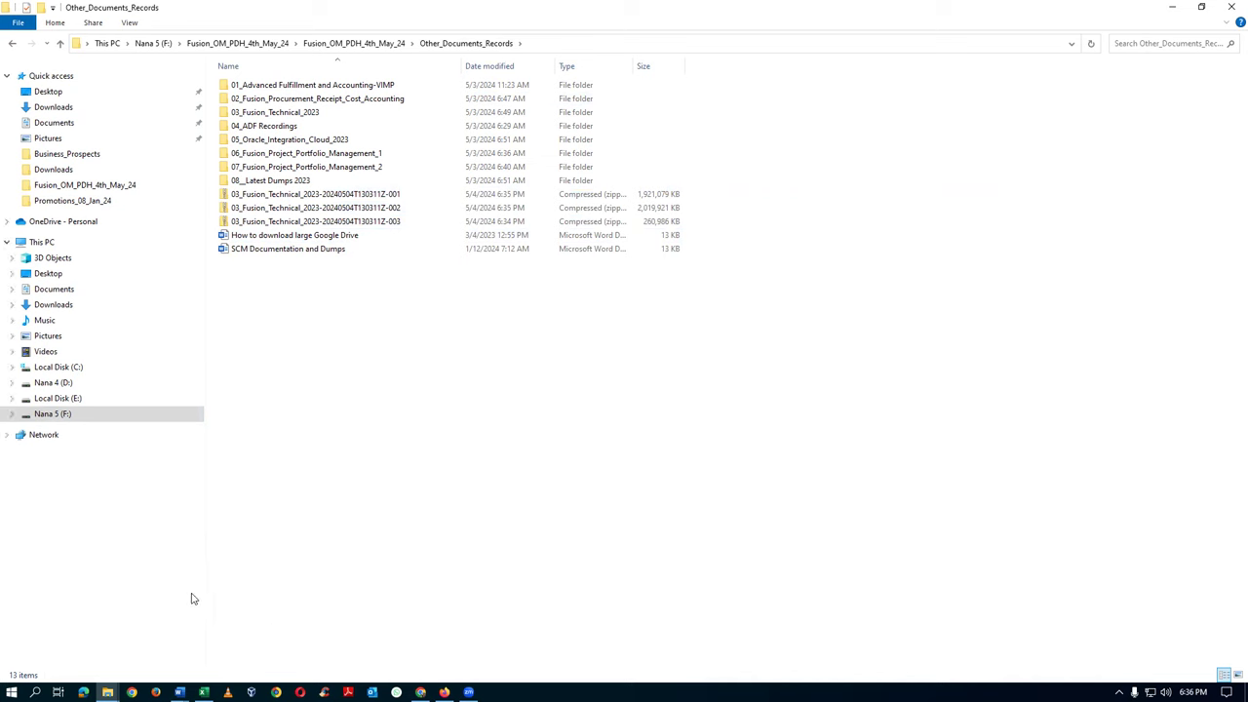
# Switch to Chrome, search the web for "7 zip download" in a new tab, and view the 7-zip.org download page before closing it
pyautogui.hotkey('alt', 'Tab')
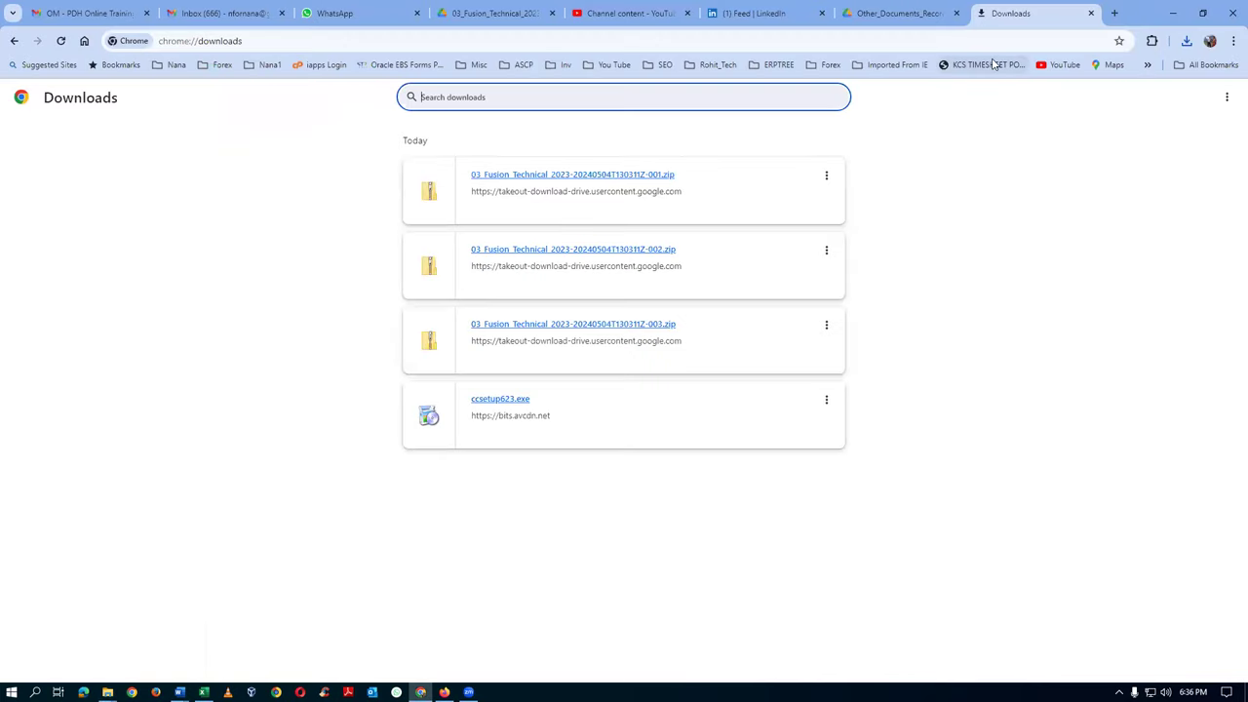
pyautogui.click(1115, 13)
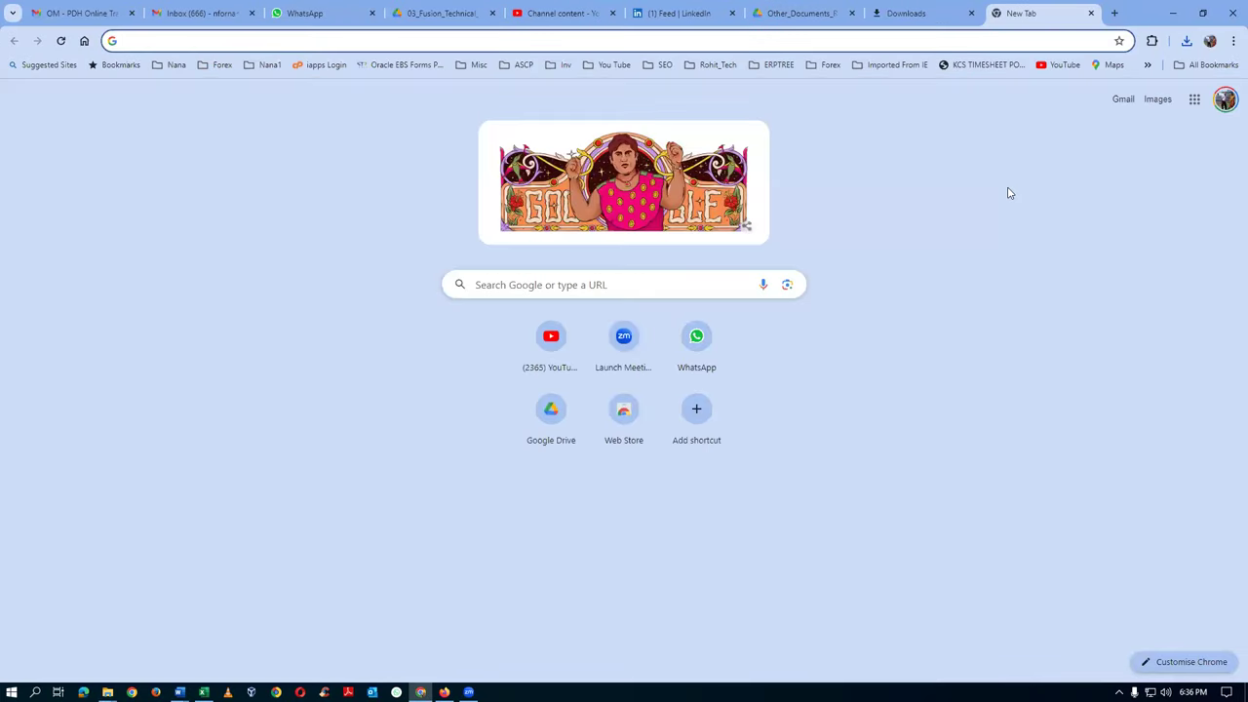
pyautogui.write('7 zi')
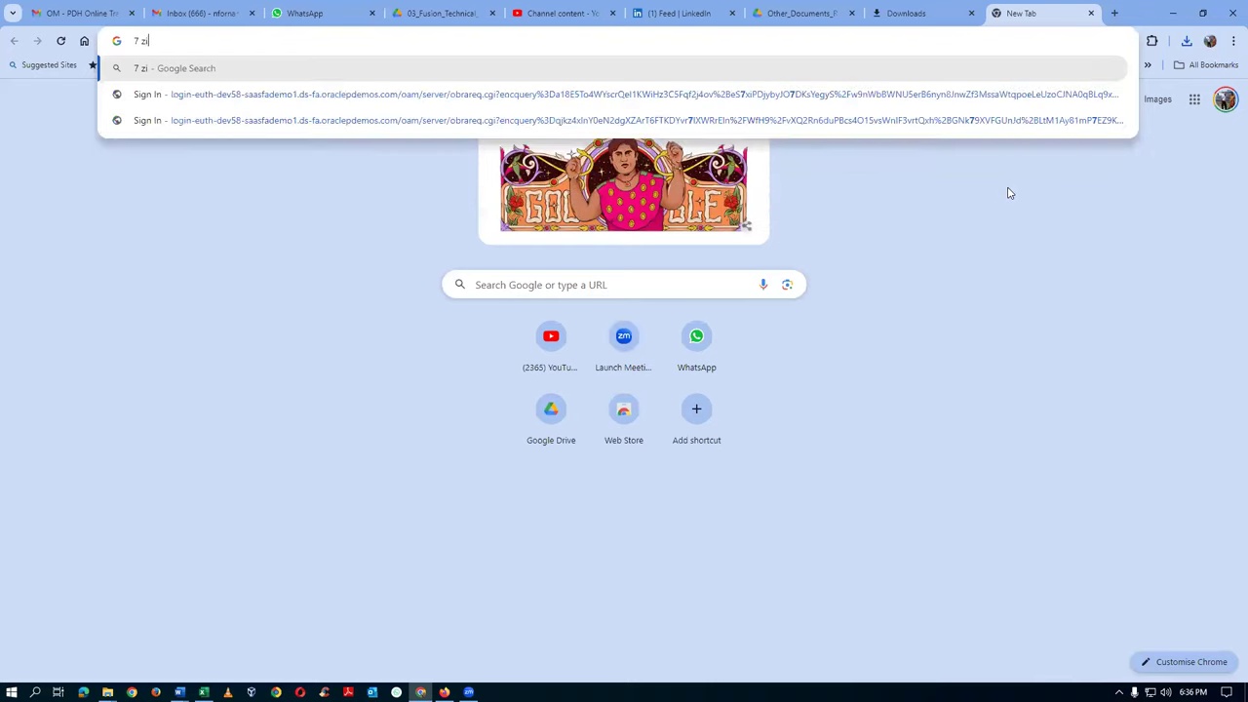
pyautogui.write('p download')
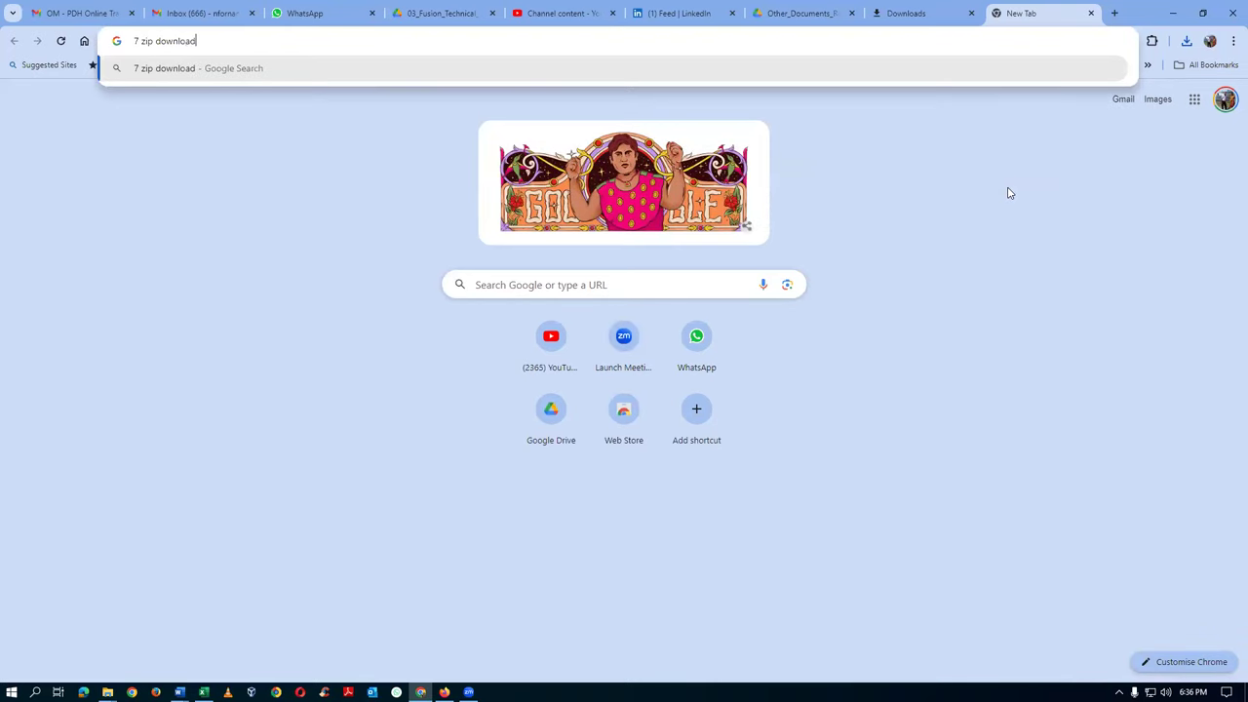
pyautogui.press('Return')
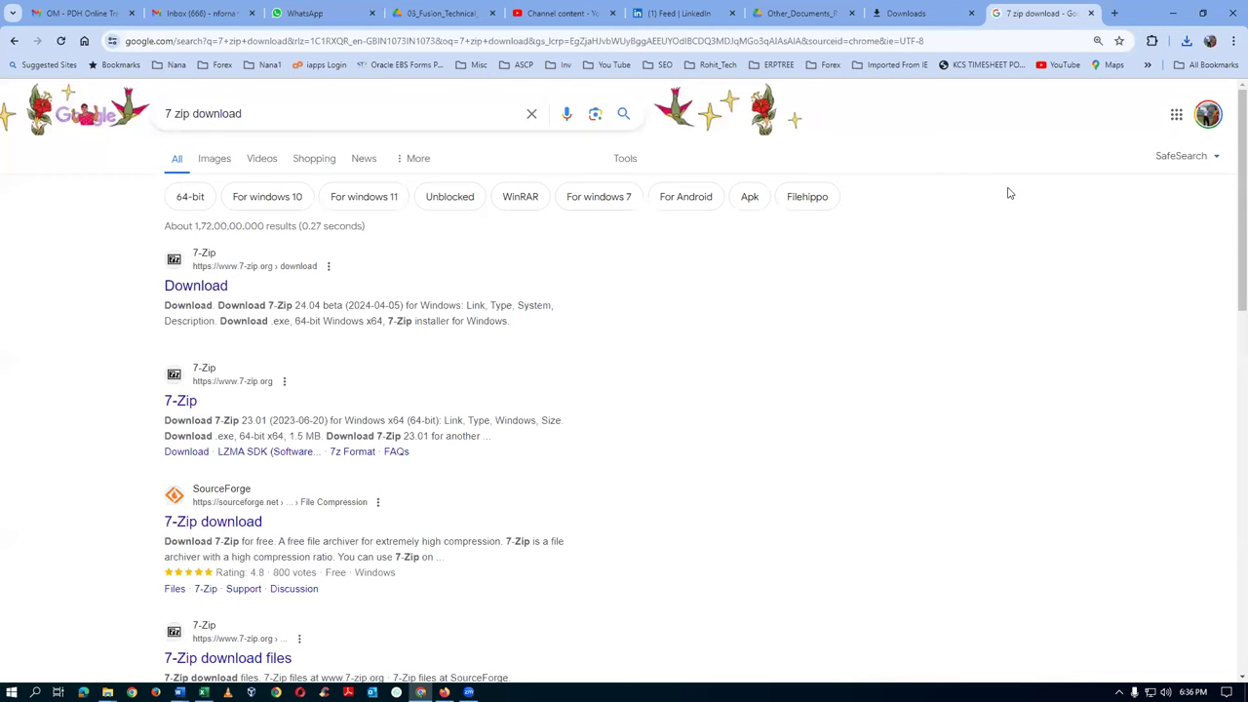
pyautogui.click(287, 275)
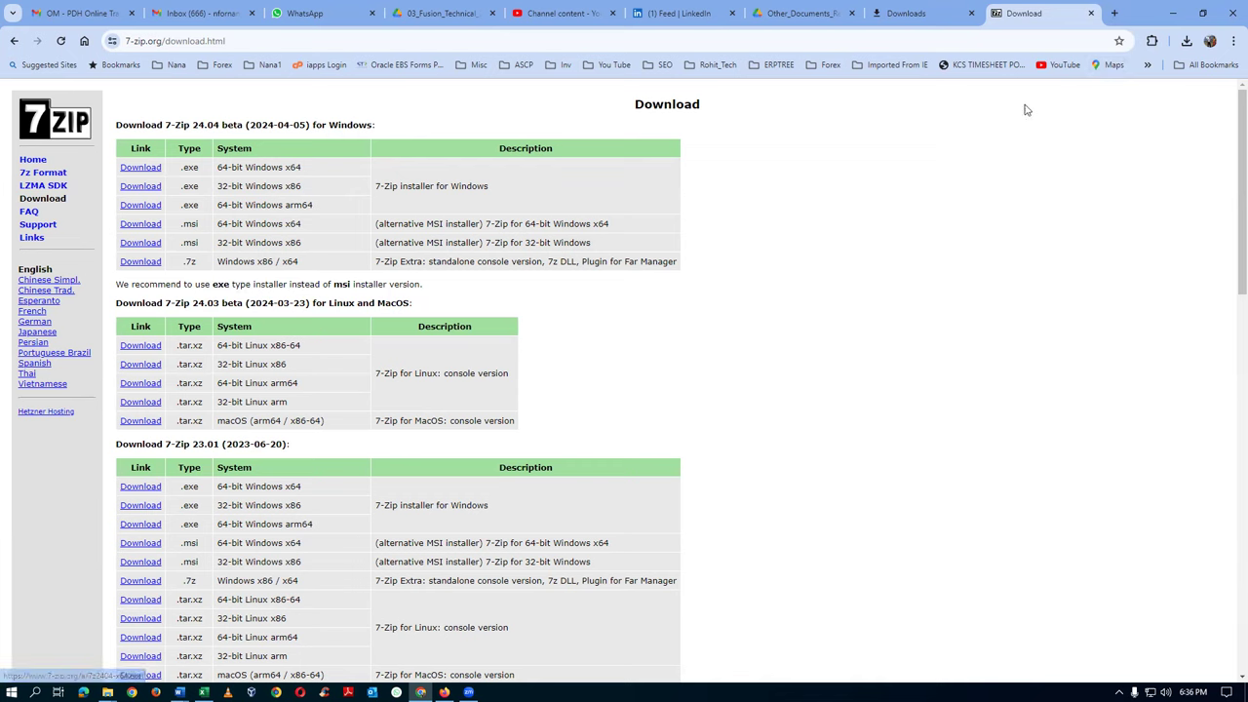
pyautogui.click(1091, 14)
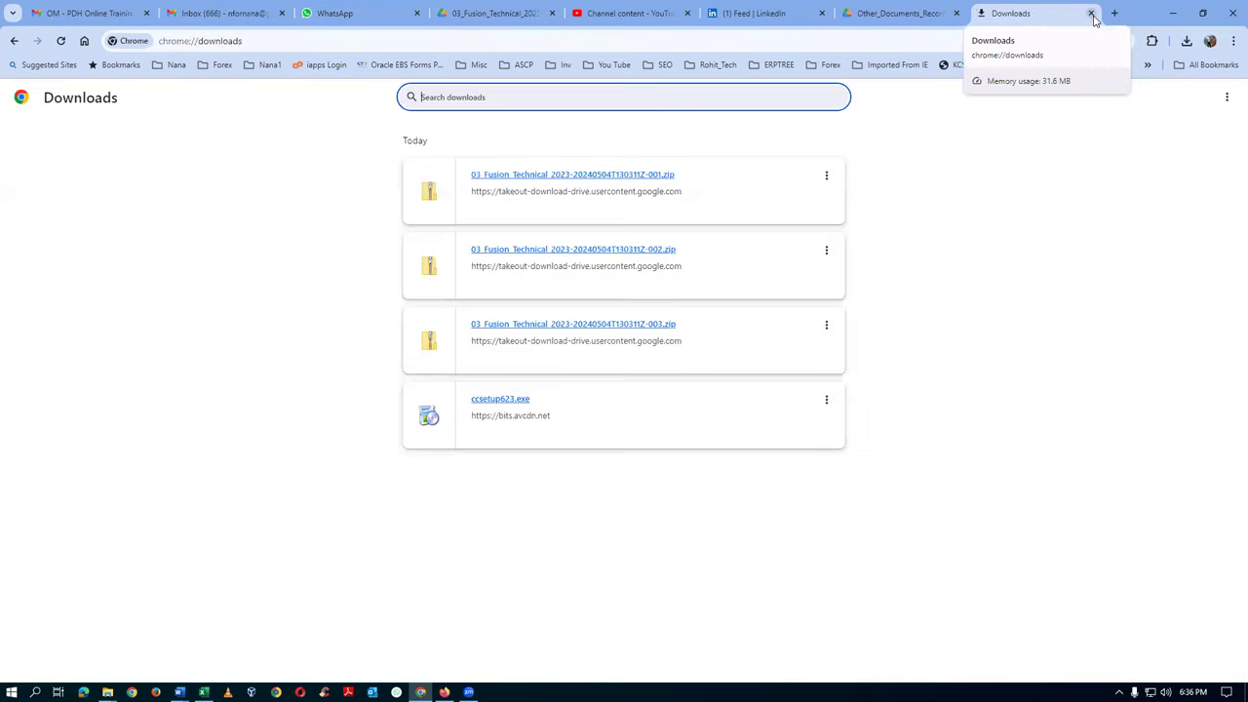
pyautogui.click(1091, 14)
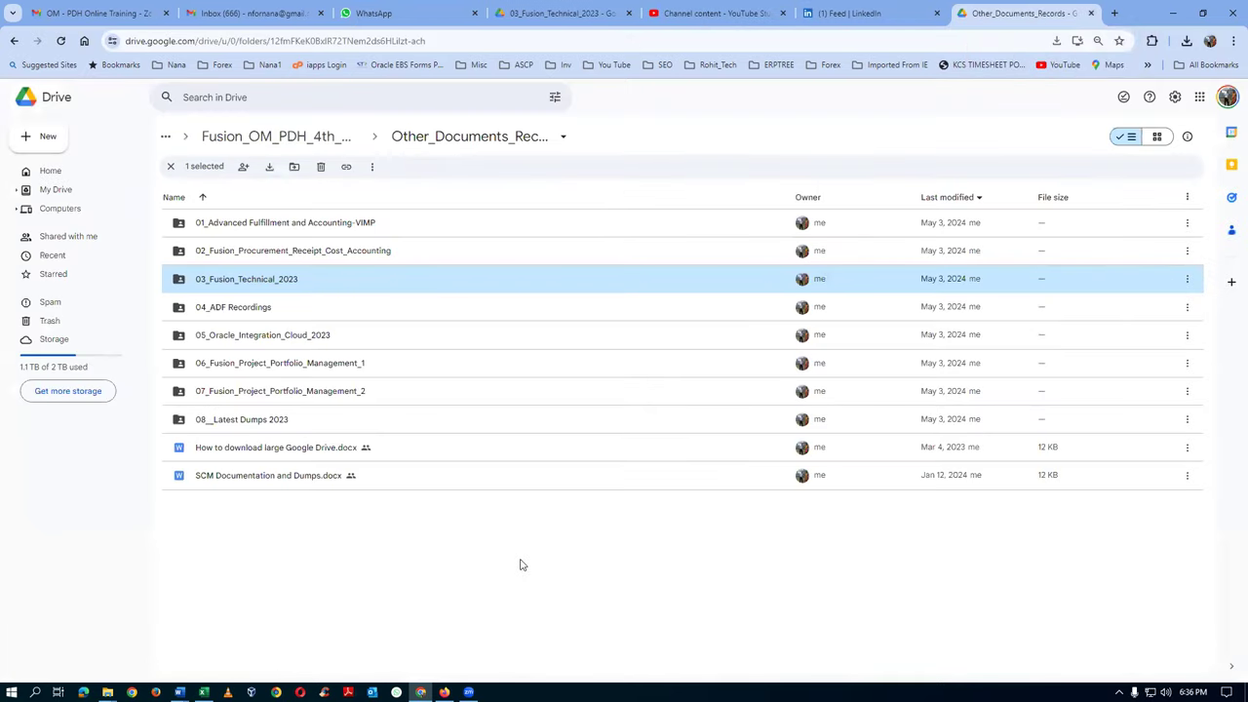
pyautogui.hotkey('alt', 'Tab')
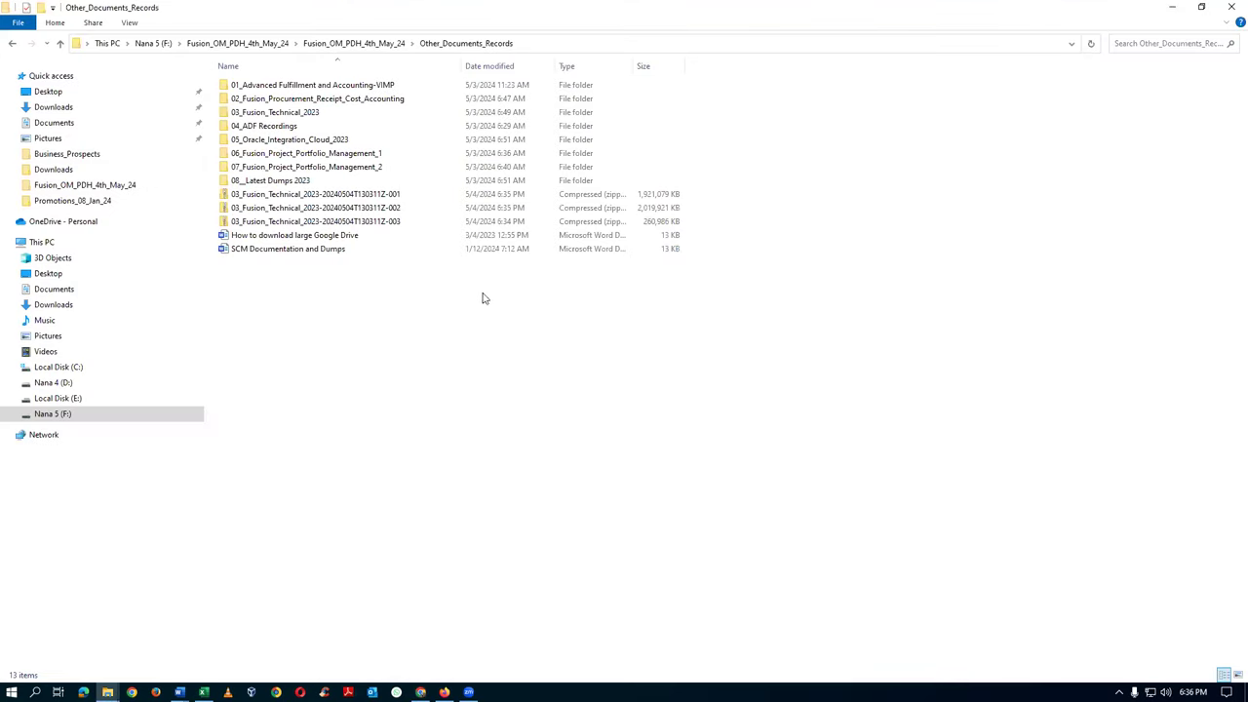
pyautogui.click(395, 200)
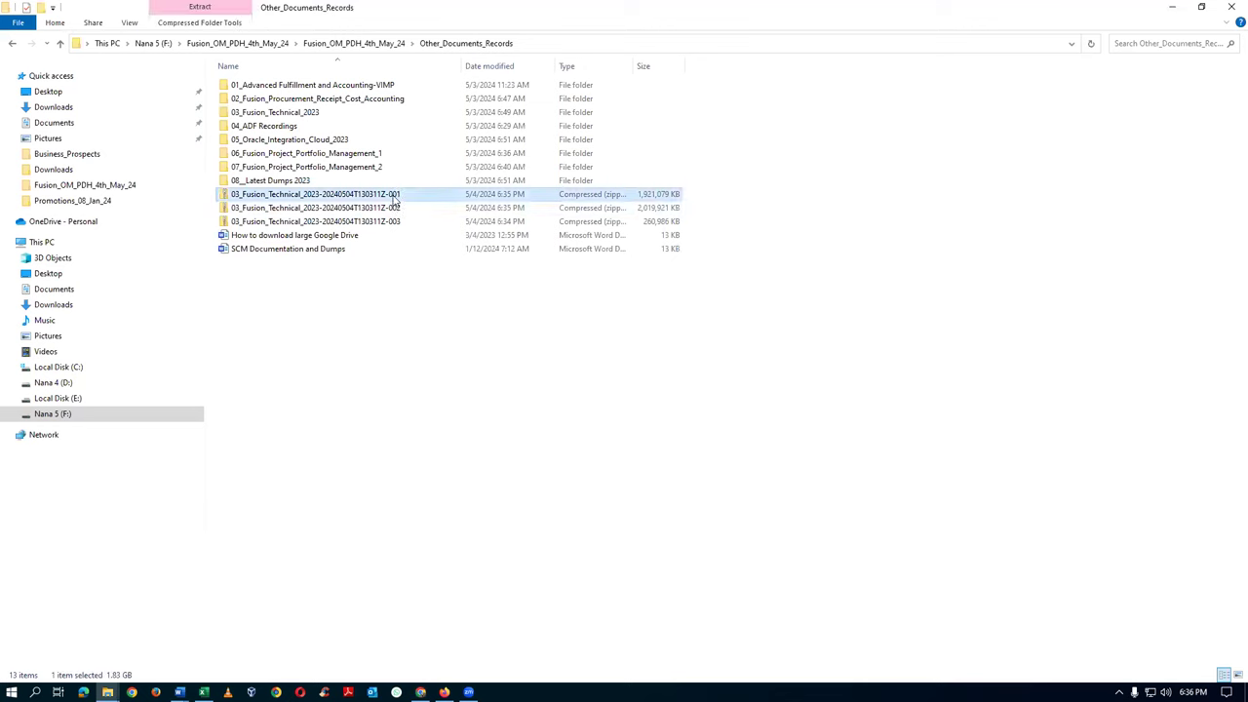
pyautogui.rightClick(398, 197)
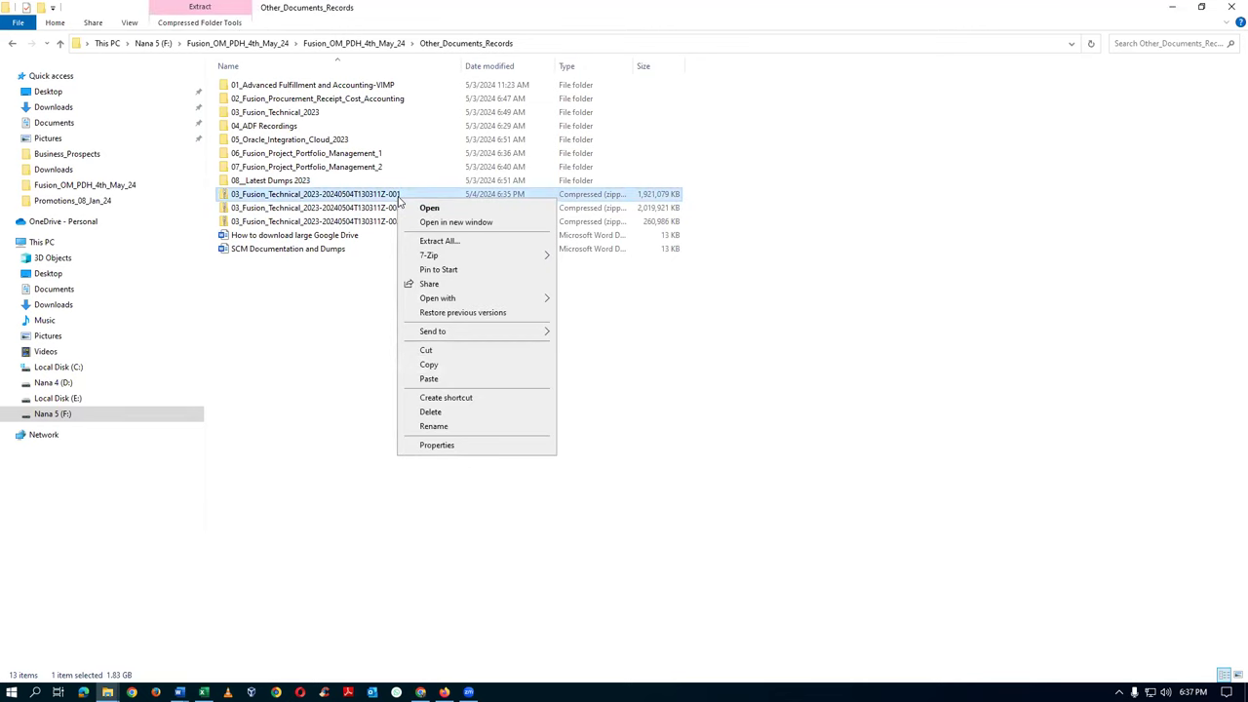
pyautogui.moveTo(427, 258)
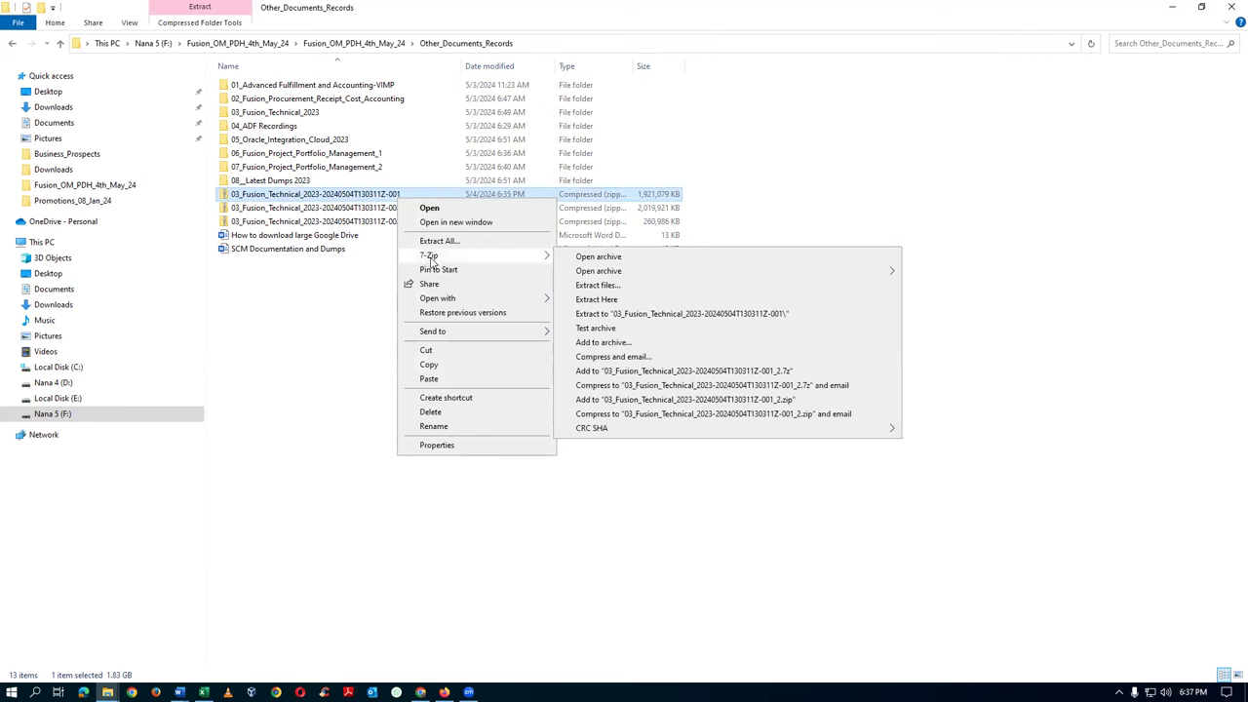
pyautogui.moveTo(533, 261)
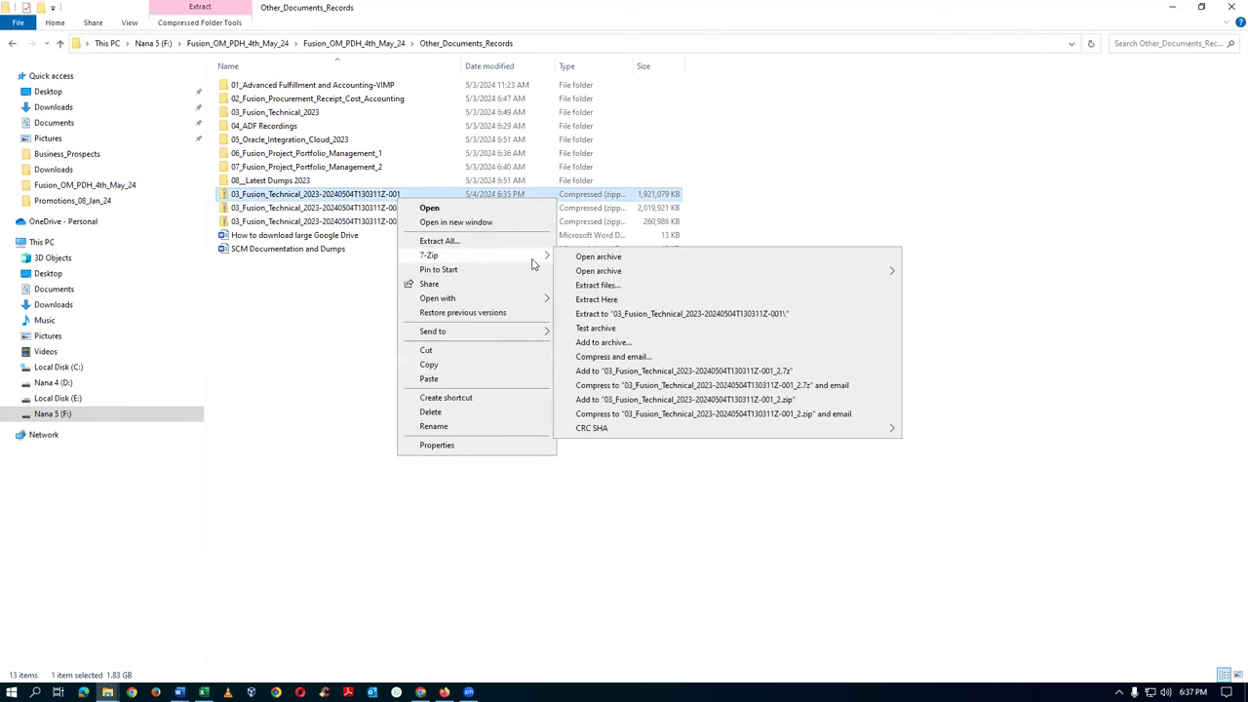
pyautogui.click(604, 286)
pyautogui.click(622, 429)
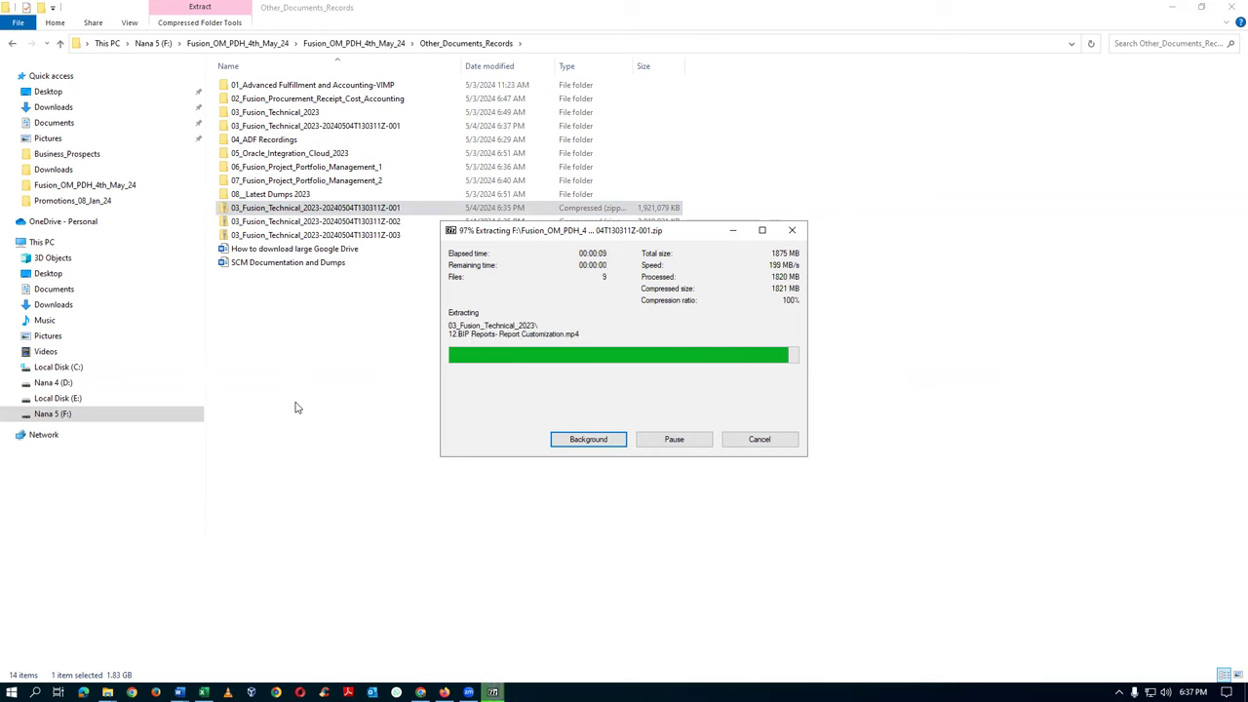
pyautogui.rightClick(397, 225)
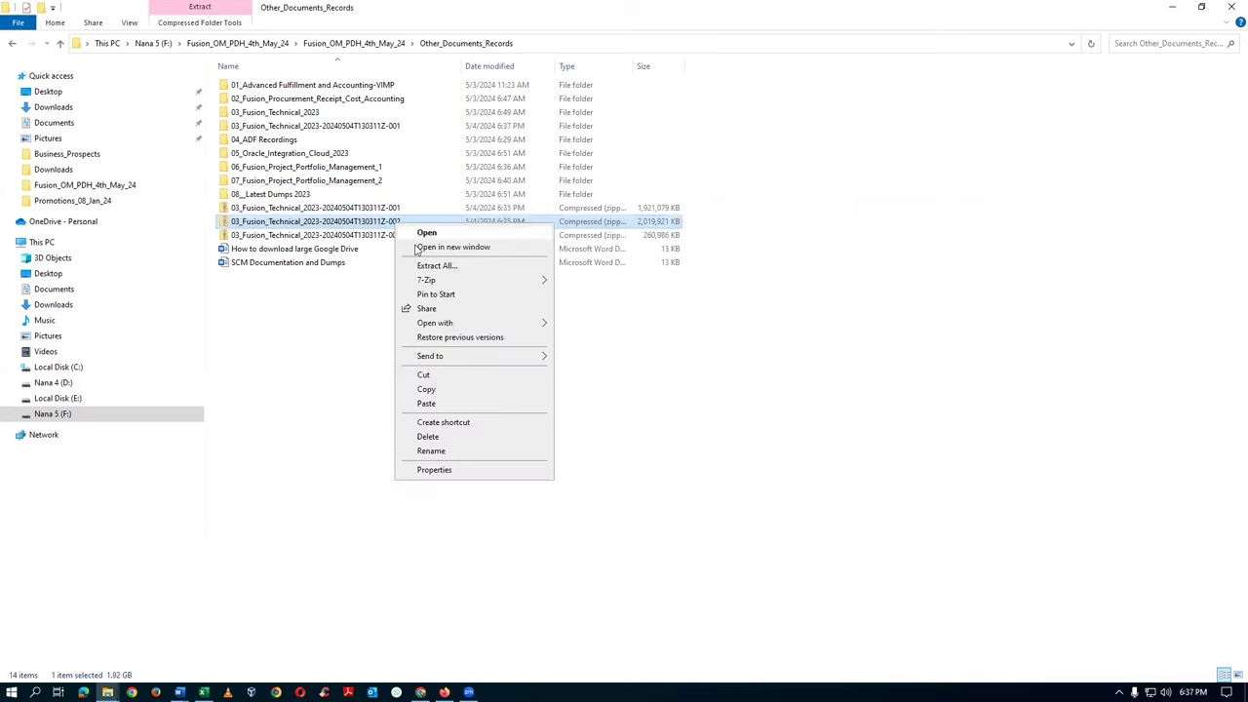
pyautogui.moveTo(427, 280)
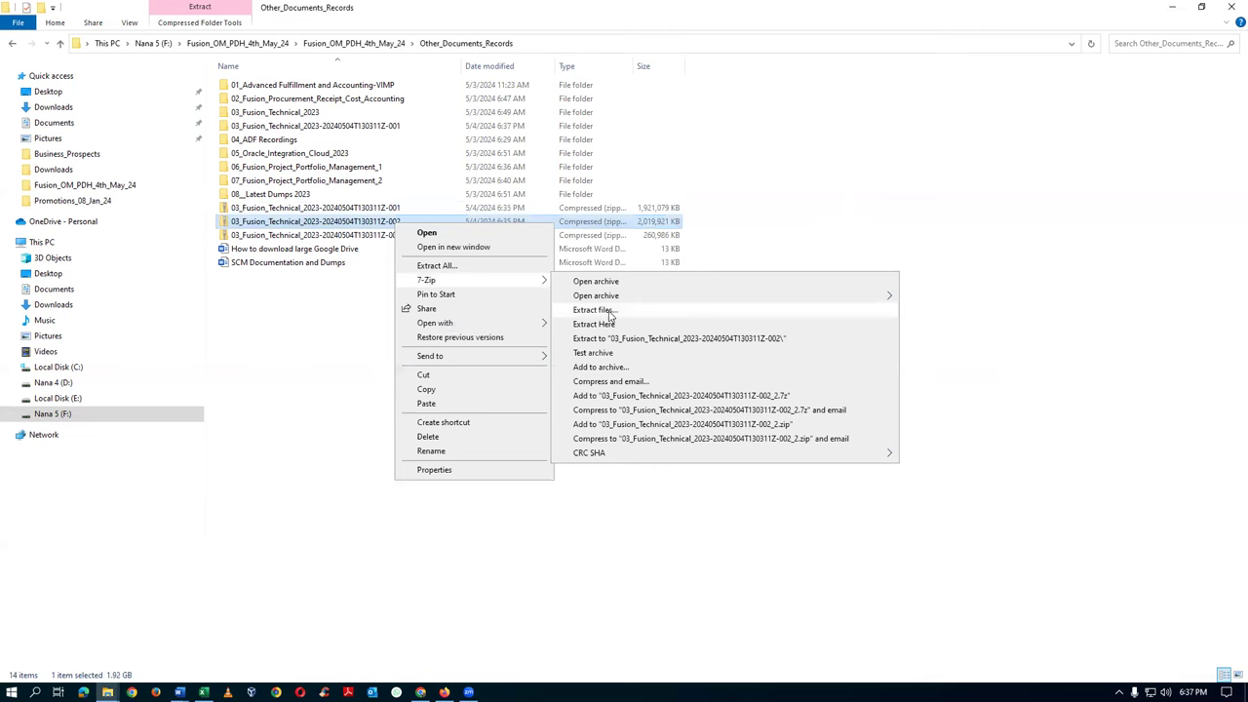
pyautogui.click(607, 318)
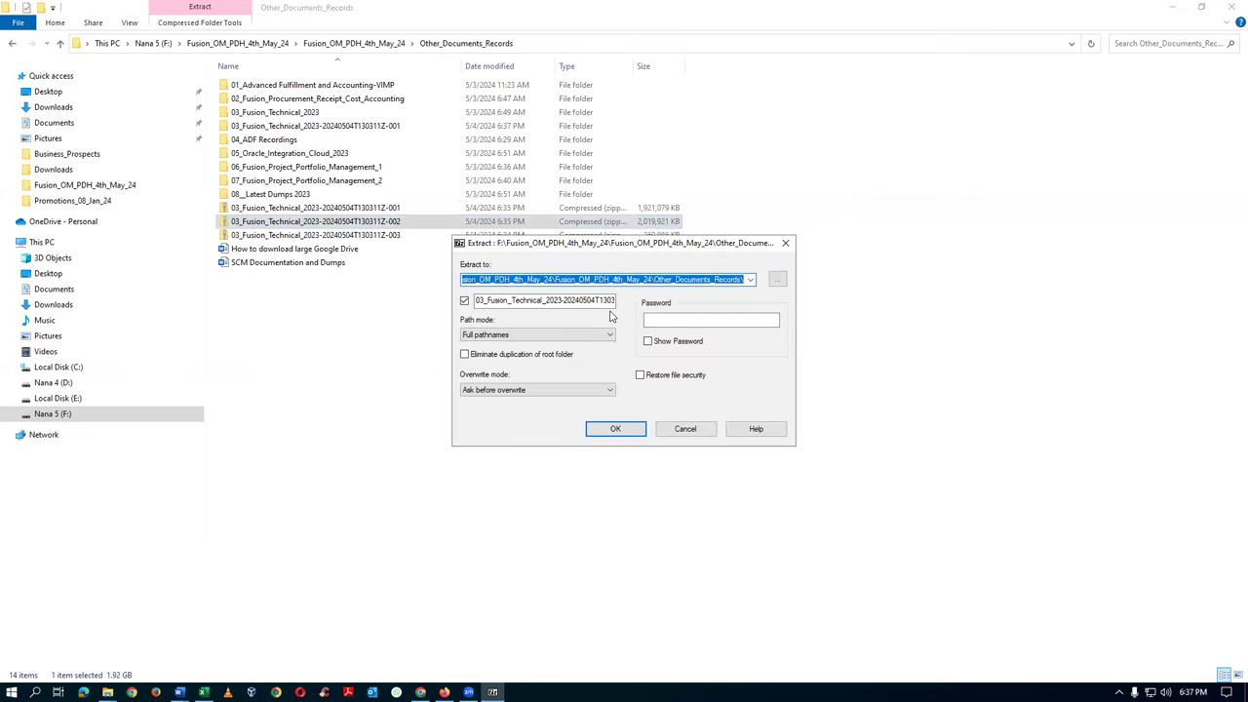
pyautogui.click(615, 428)
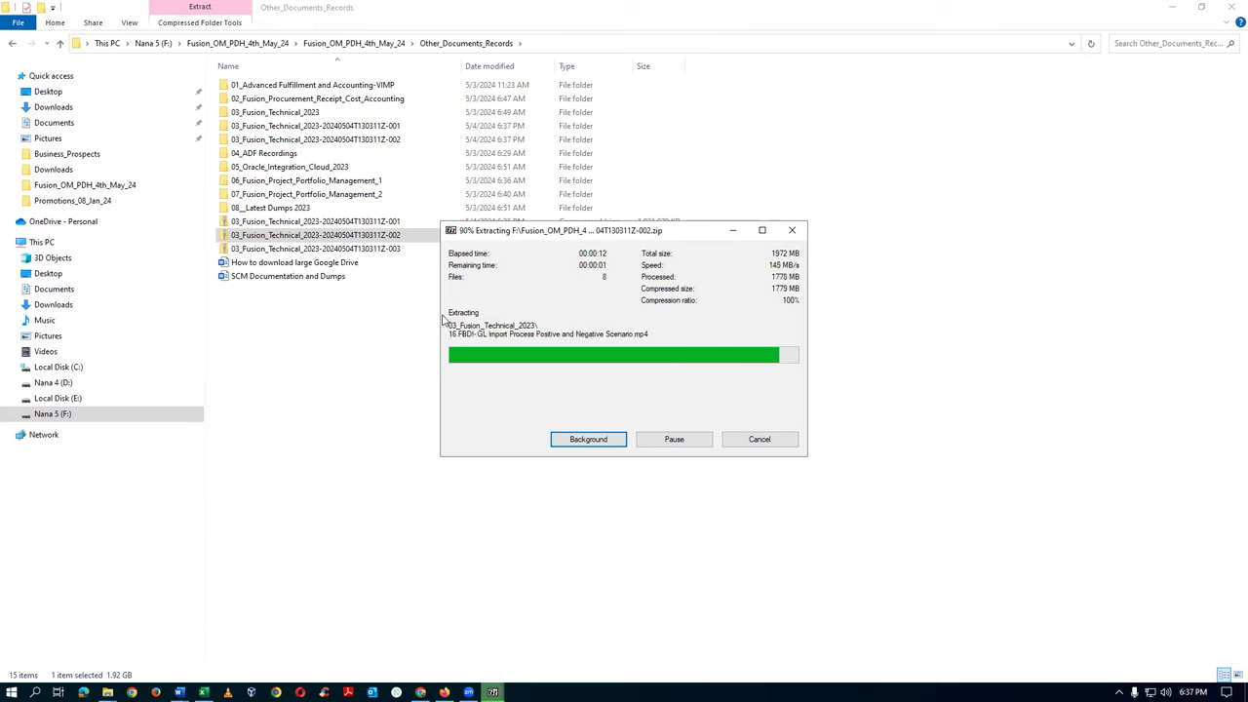
pyautogui.click(404, 252)
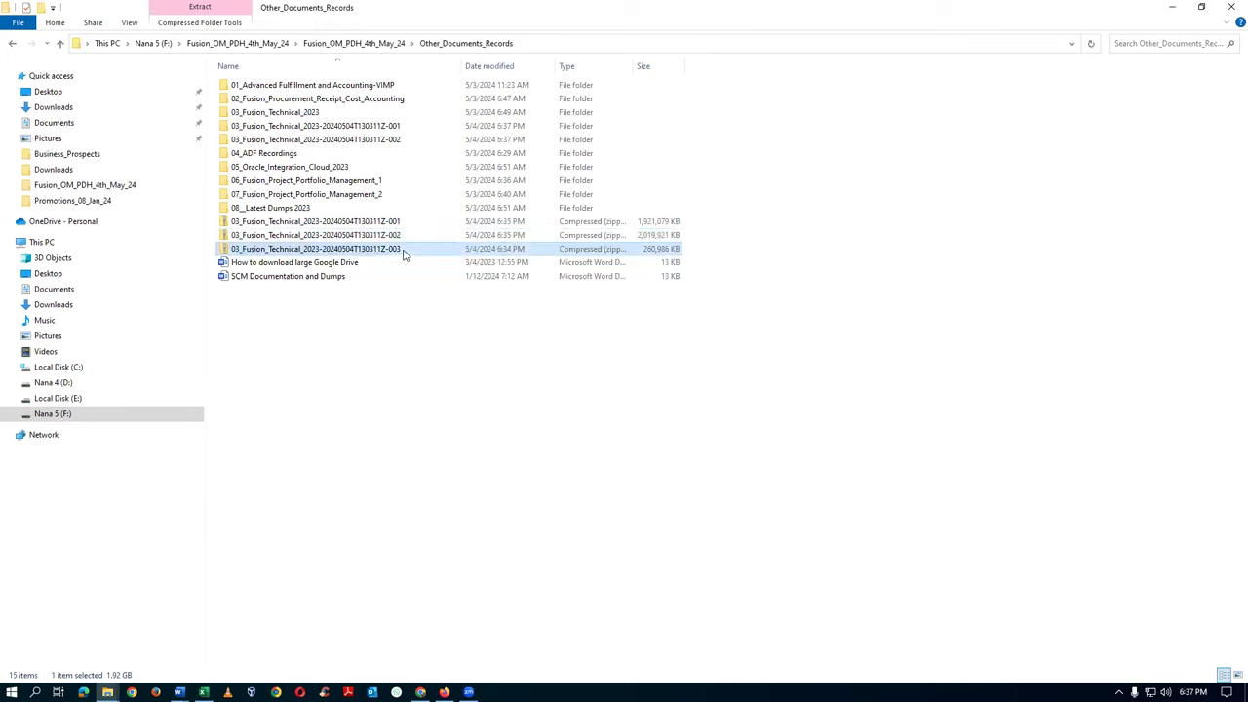
pyautogui.rightClick(407, 256)
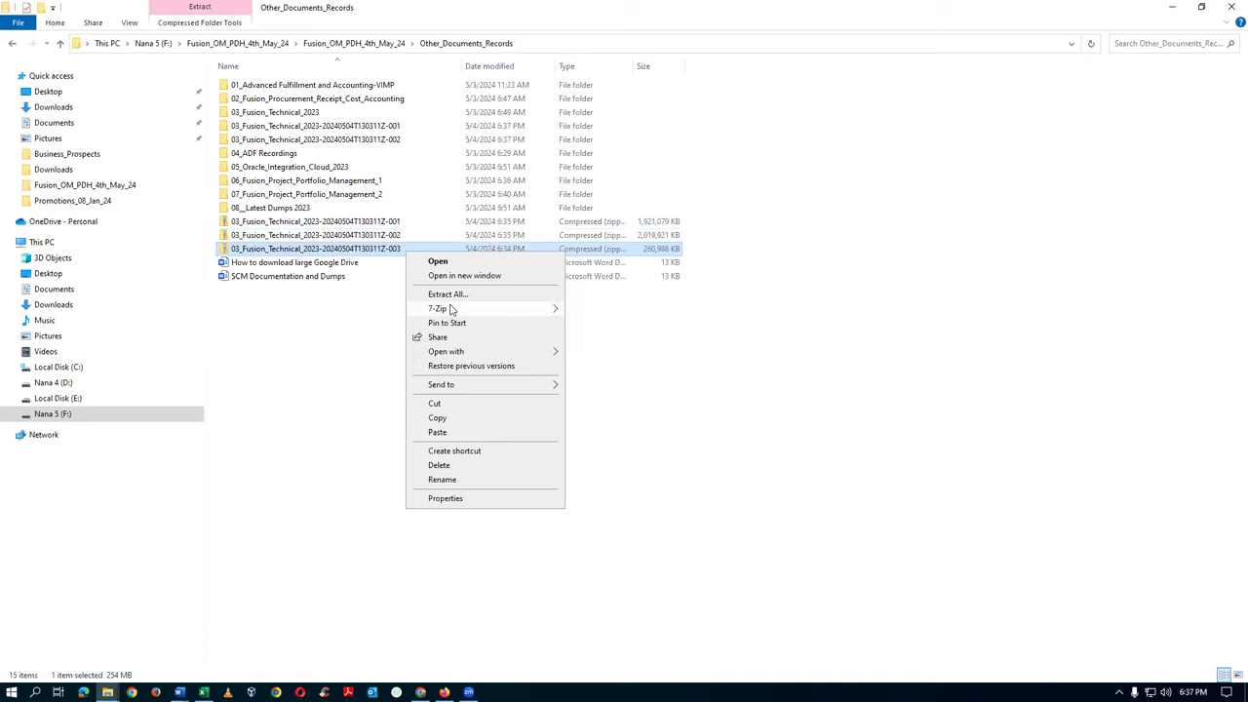
pyautogui.moveTo(547, 310)
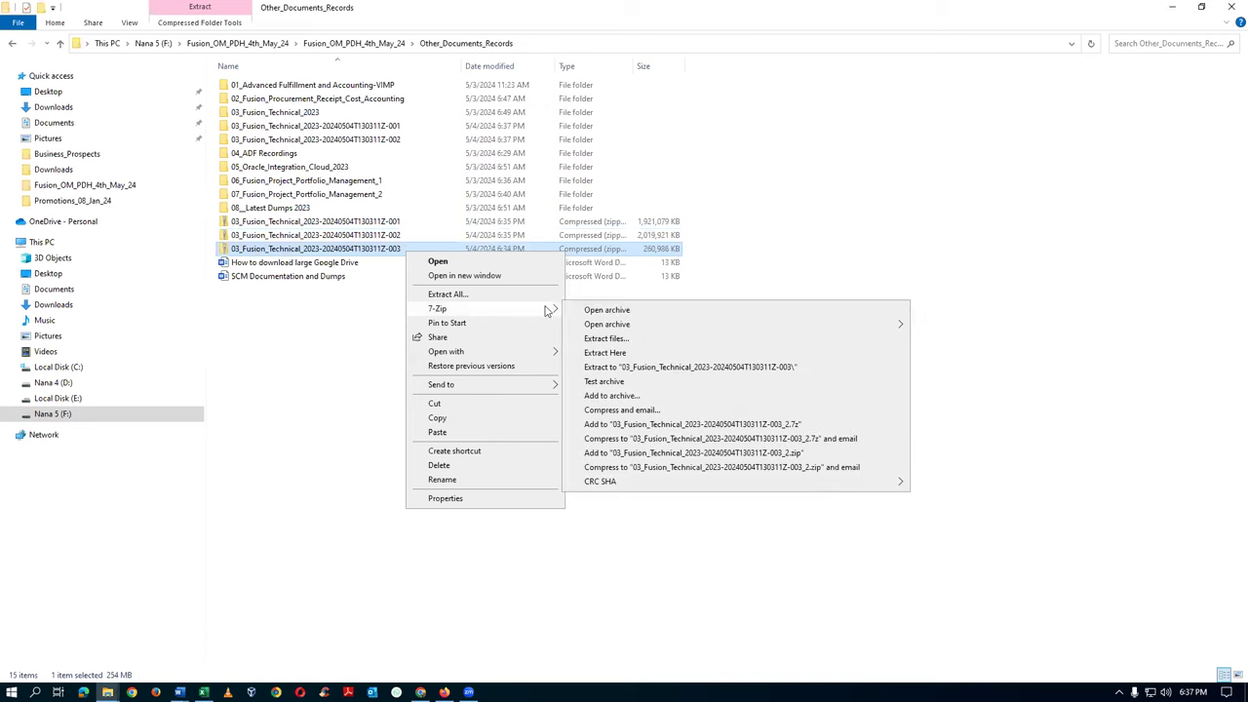
pyautogui.click(598, 339)
pyautogui.click(601, 432)
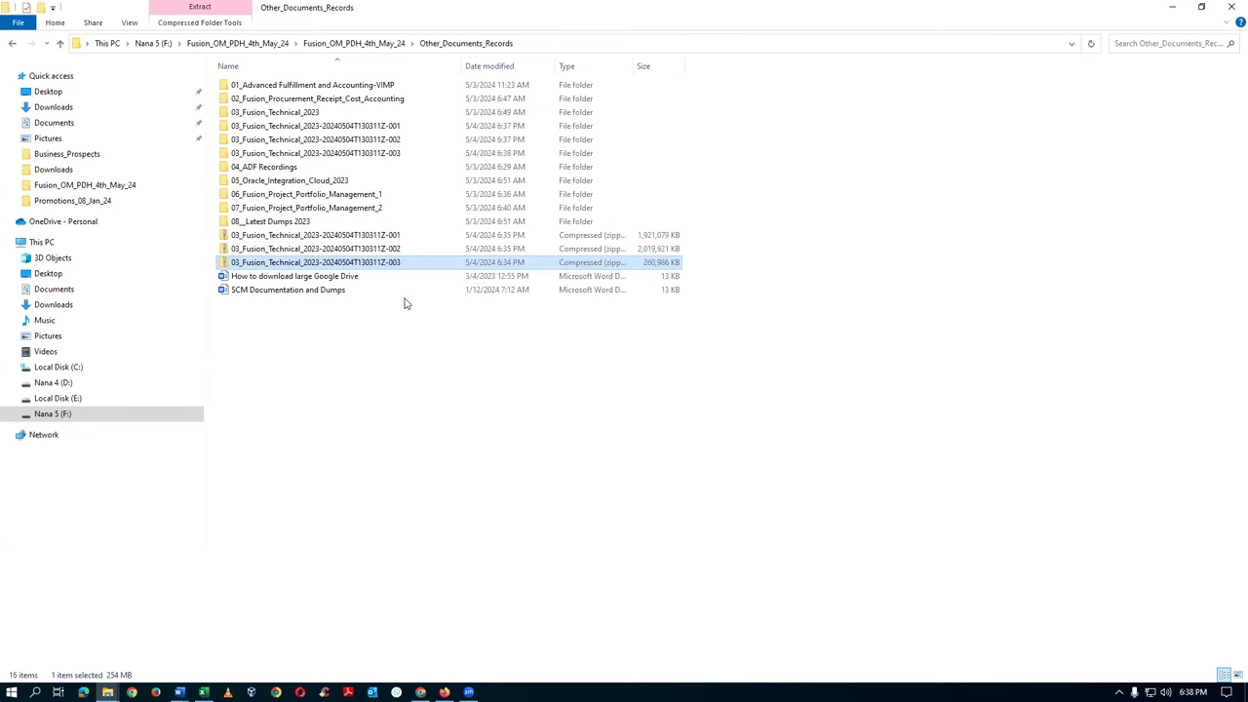
# Transfer all videos from the 03_Fusion_Technical_2023 folder inside the extracted -002 folder to the same-named folder inside the -001 folder
pyautogui.doubleClick(370, 143)
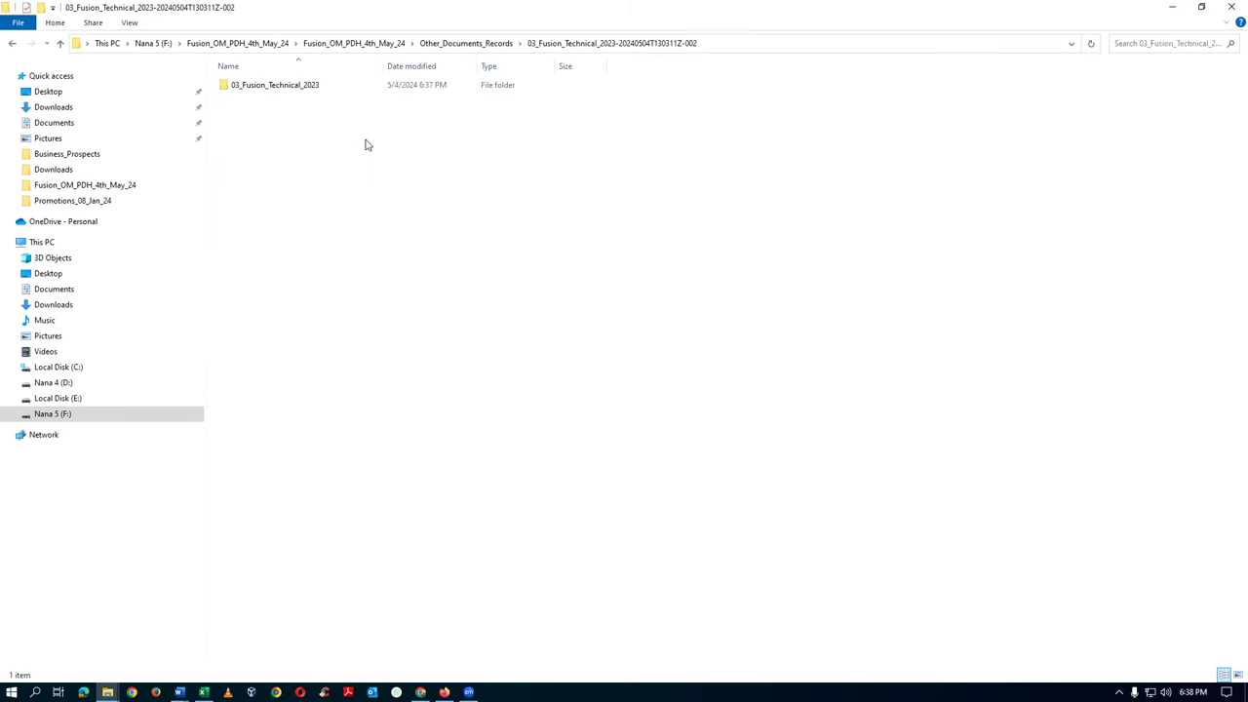
pyautogui.doubleClick(310, 86)
pyautogui.click(310, 112)
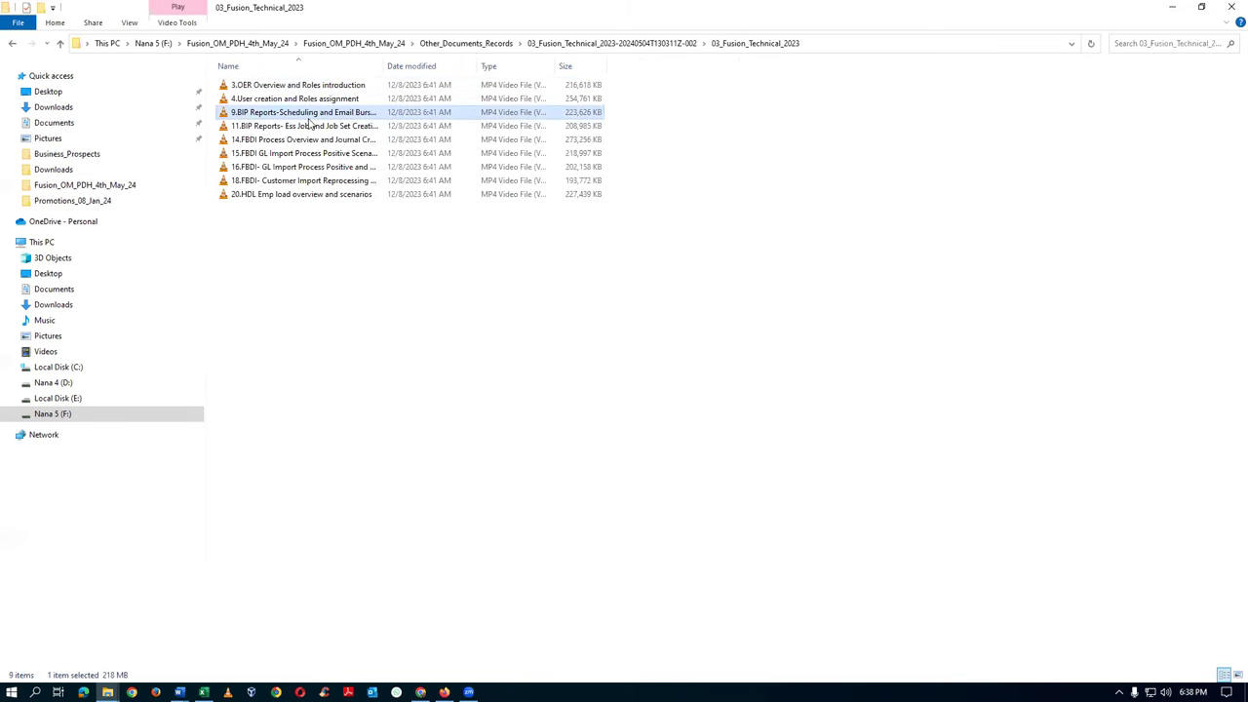
pyautogui.hotkey('ctrl', 'a')
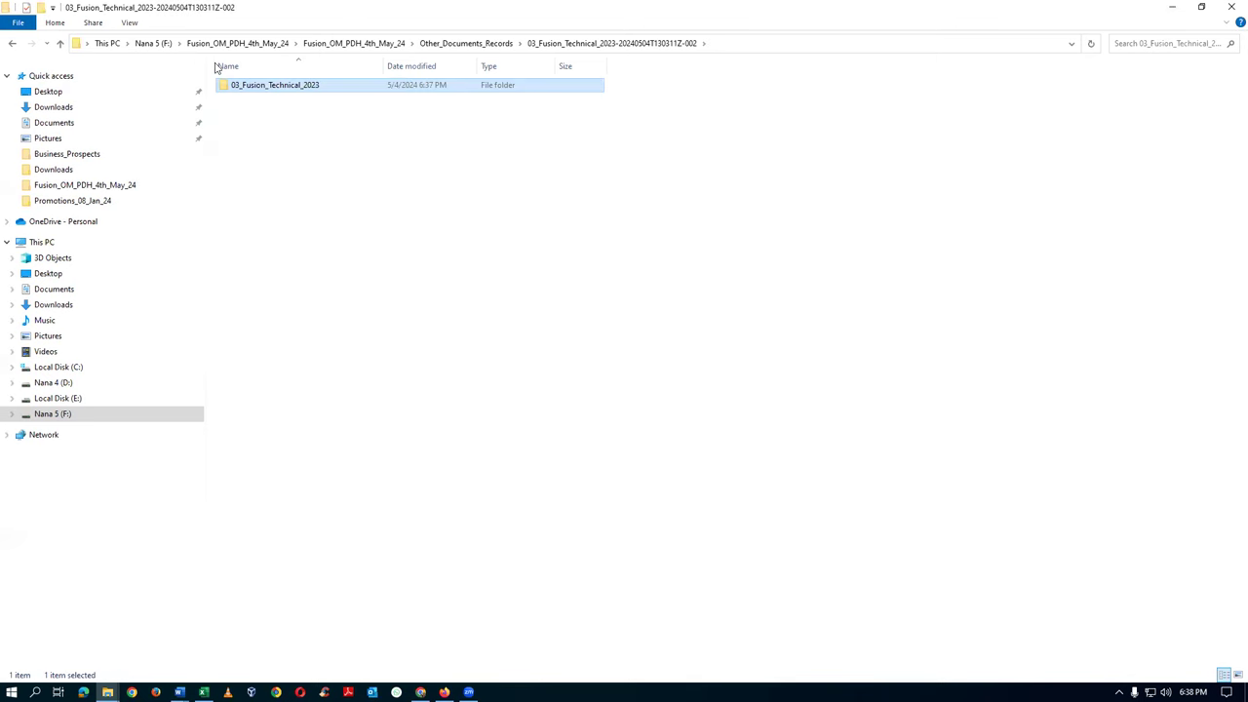
pyautogui.click(59, 43)
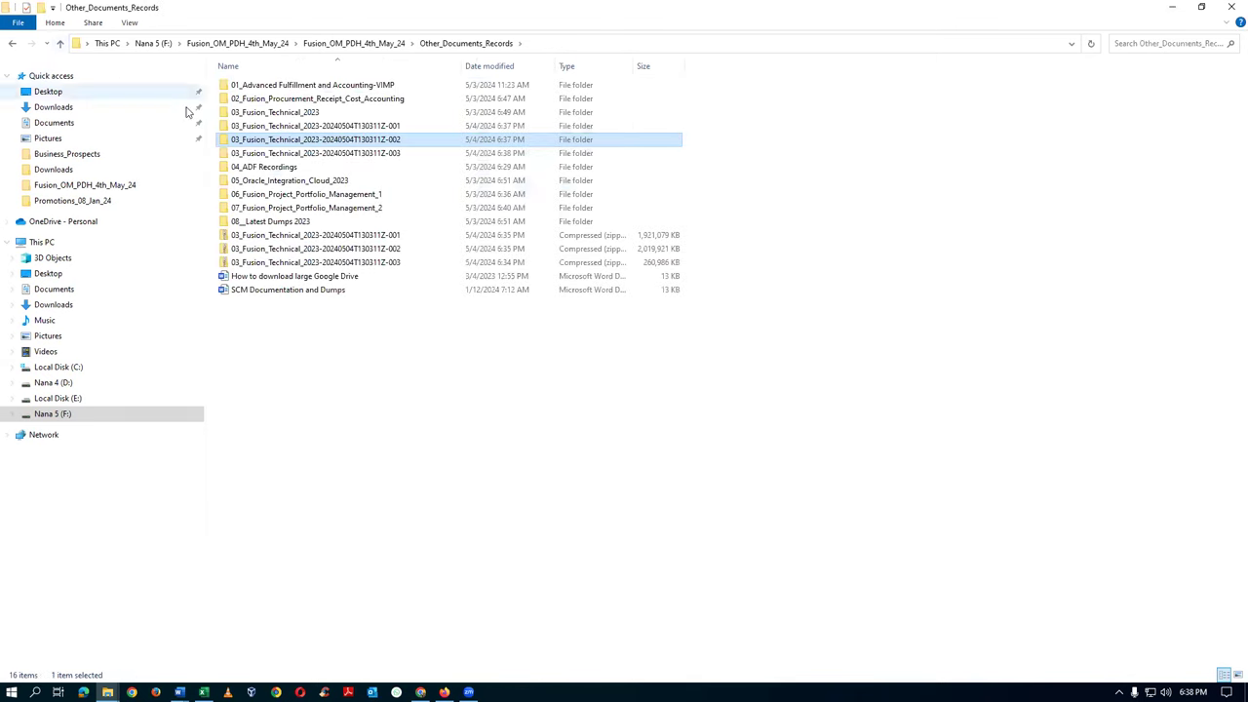
pyautogui.doubleClick(377, 127)
pyautogui.doubleClick(312, 88)
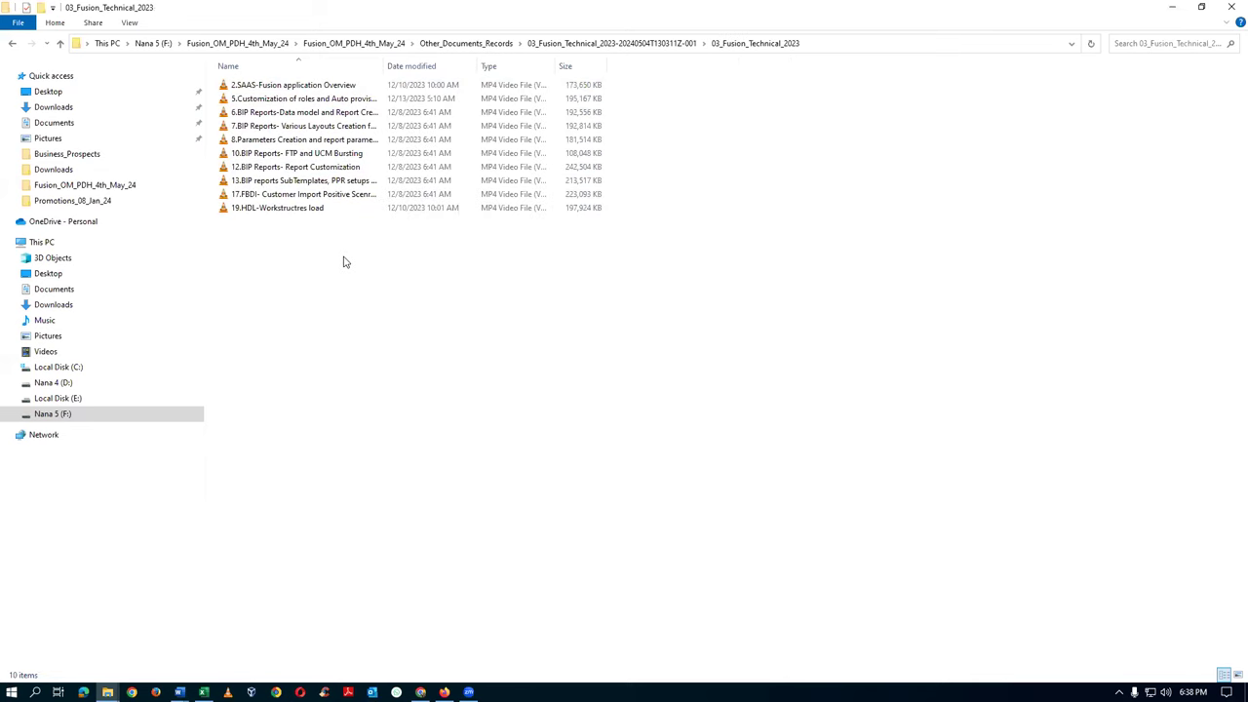
pyautogui.hotkey('ctrl', 'v')
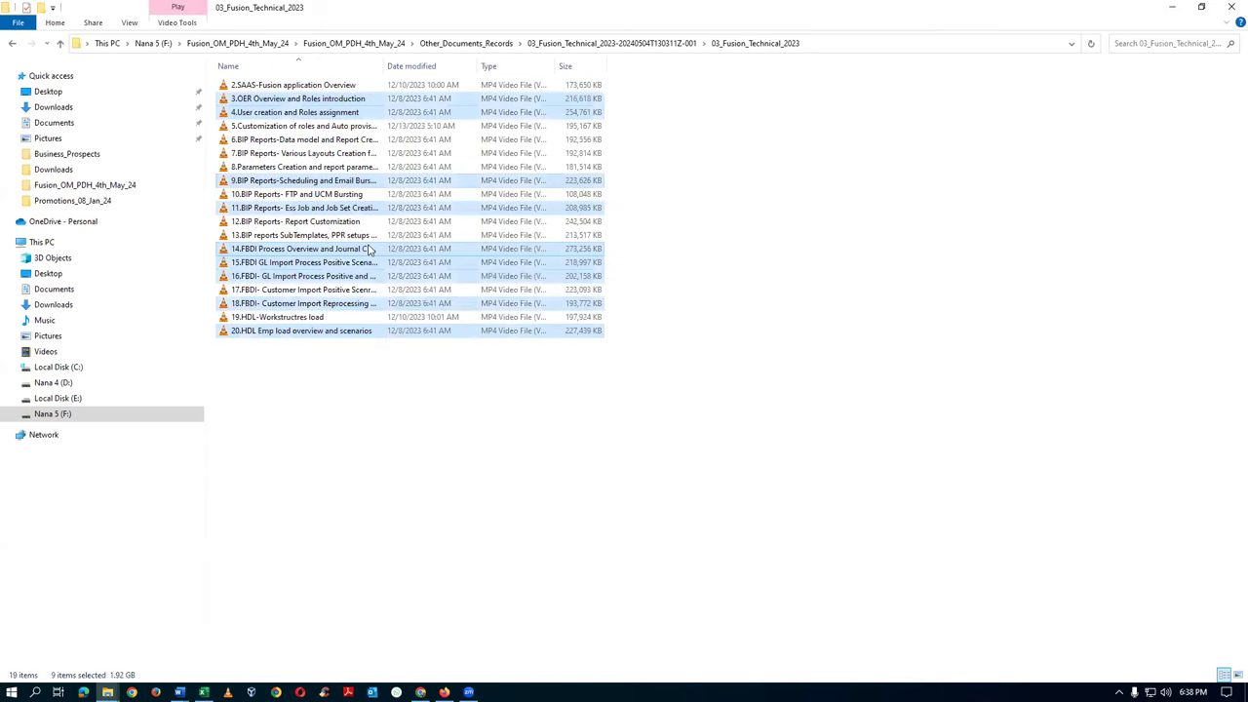
# Transfer the video 1.Oralce Fusion Technical Demo from the extracted -003 folder's 03_Fusion_Technical_2023 subfolder to the one inside the -001 folder
pyautogui.click(60, 44)
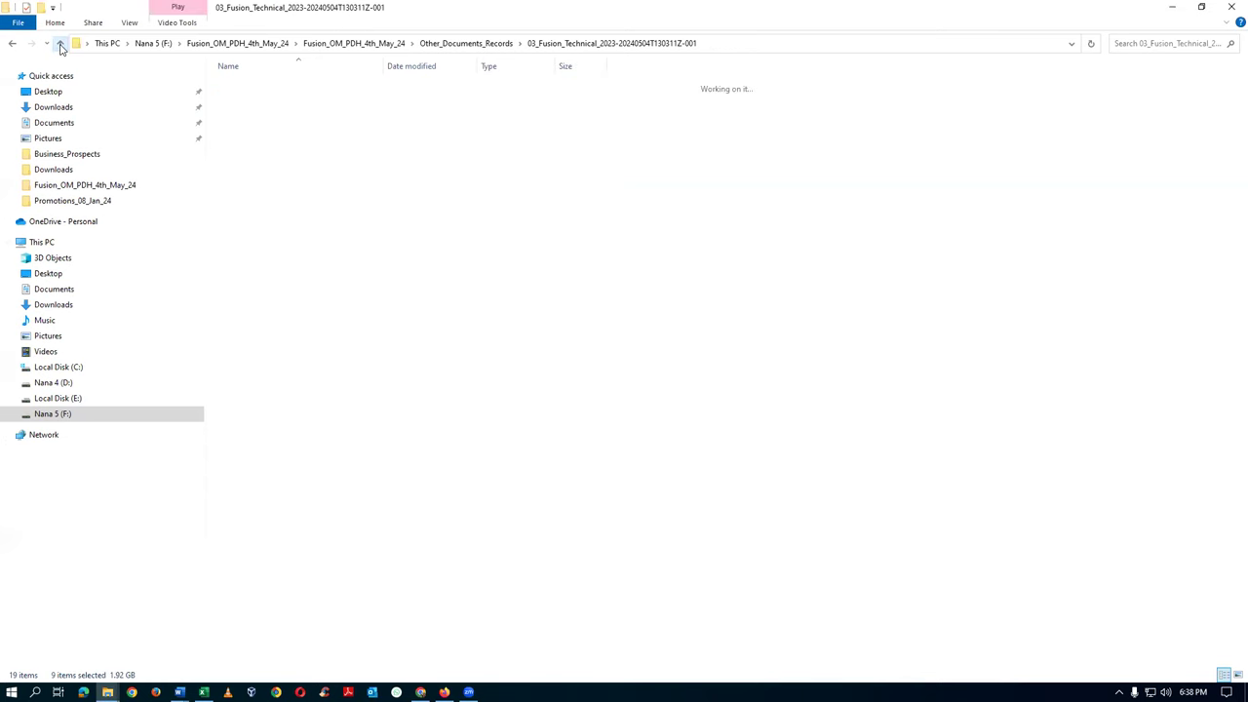
pyautogui.click(59, 43)
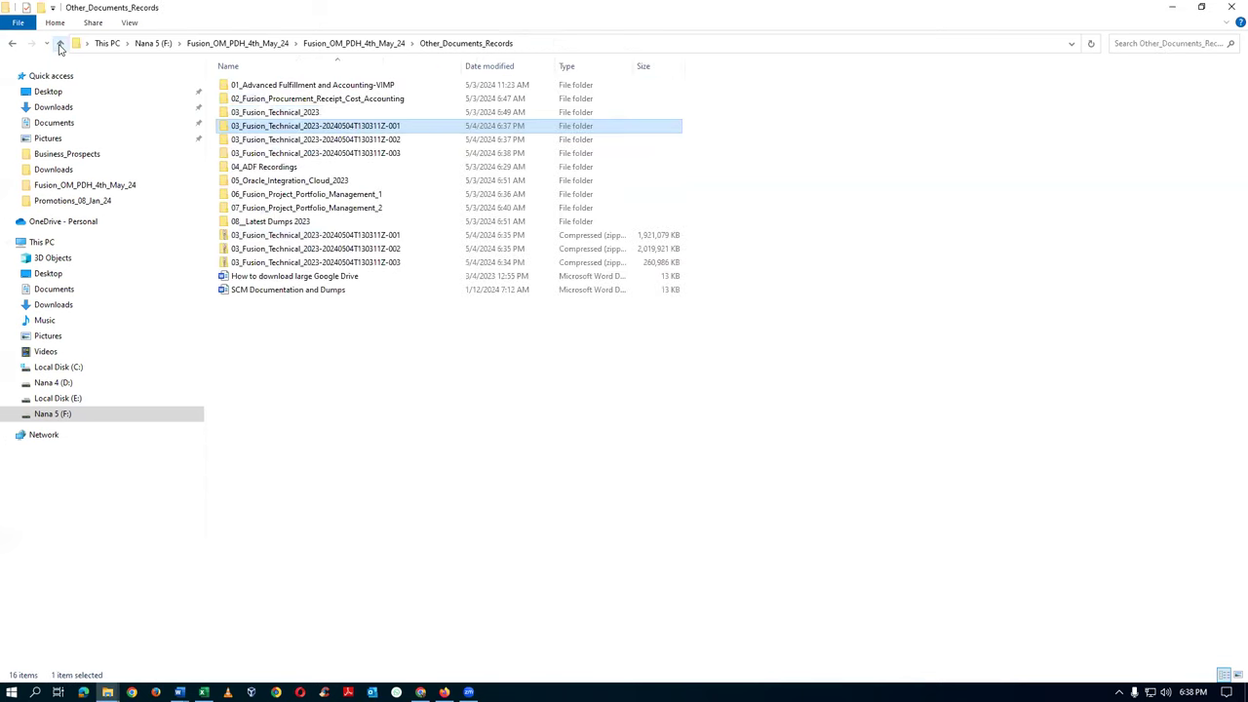
pyautogui.click(363, 154)
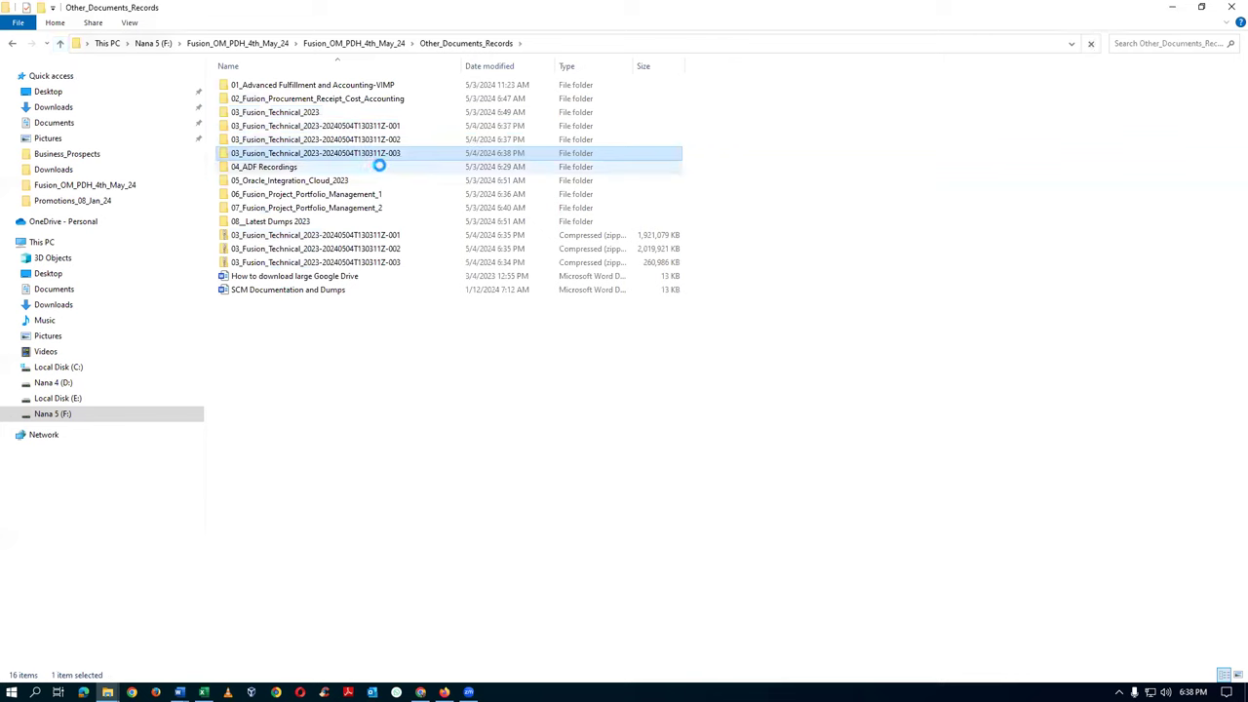
pyautogui.doubleClick(325, 85)
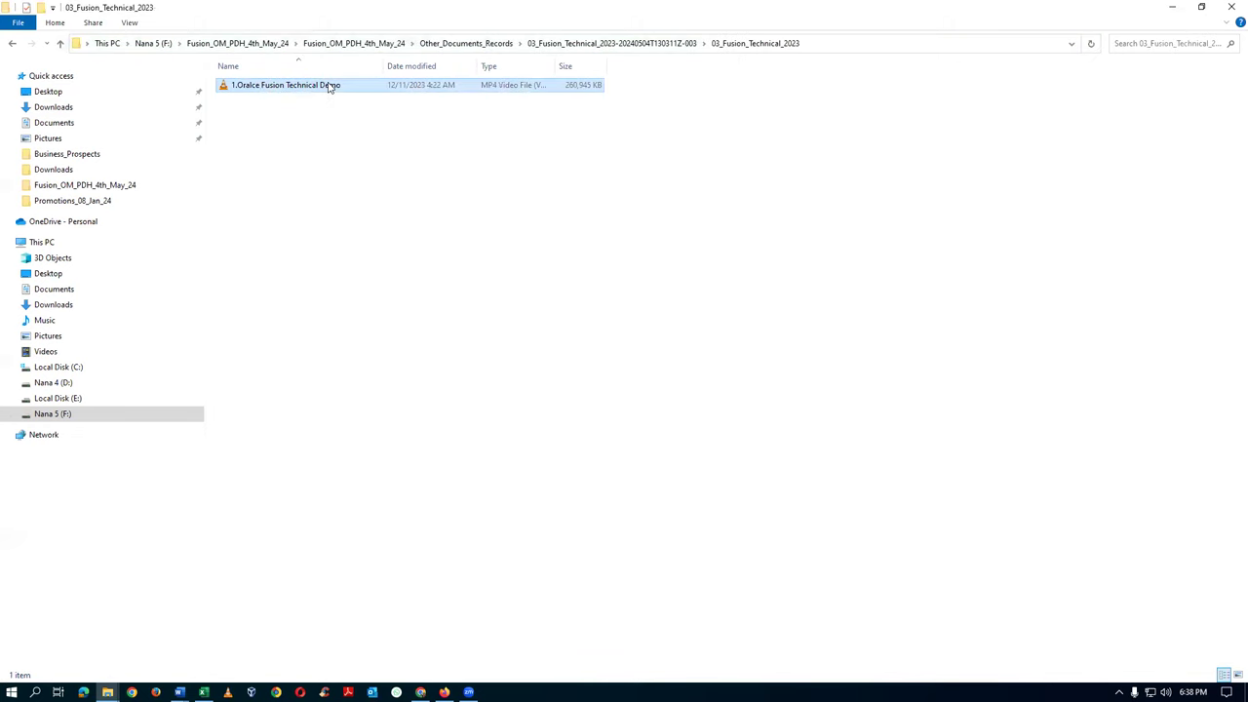
pyautogui.click(332, 87)
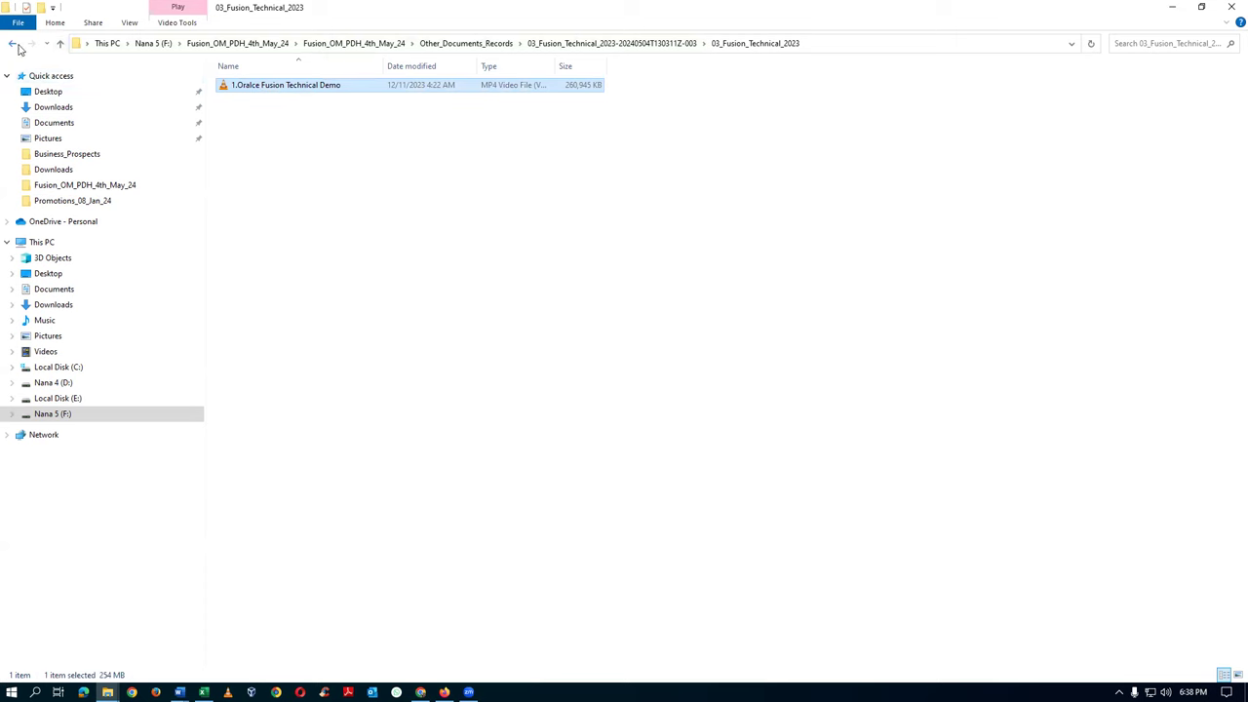
pyautogui.click(60, 45)
pyautogui.click(59, 44)
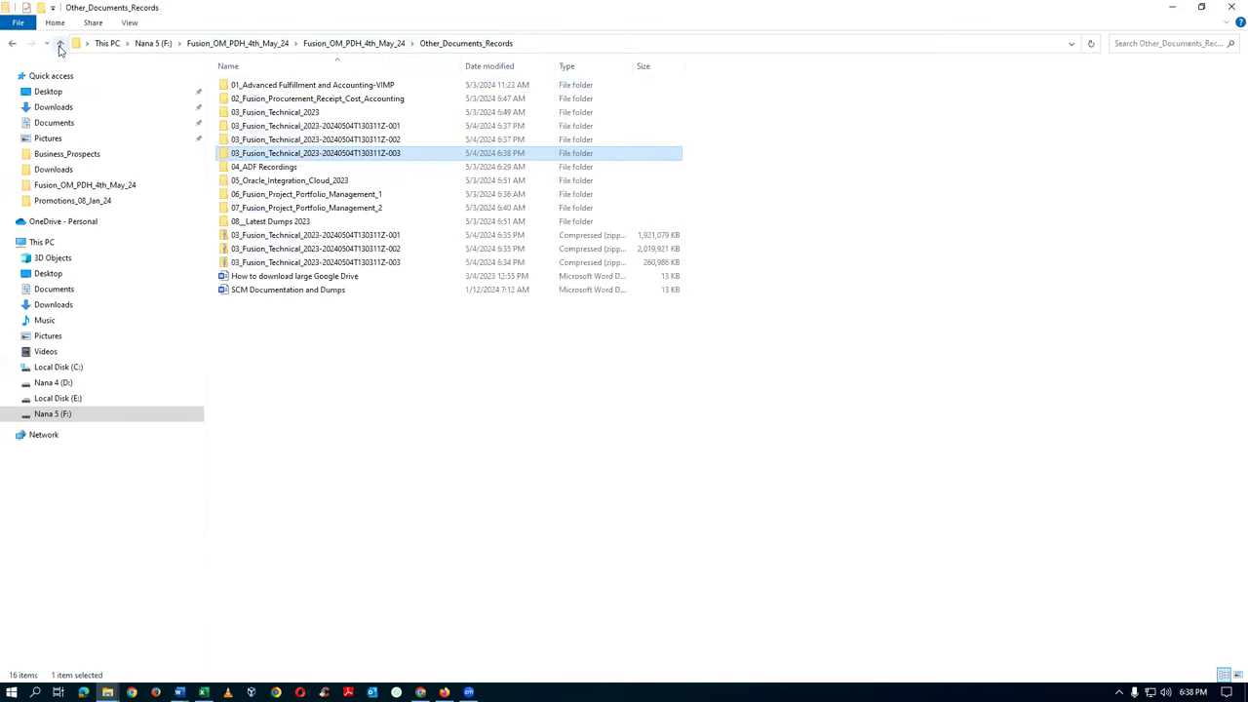
pyautogui.doubleClick(436, 130)
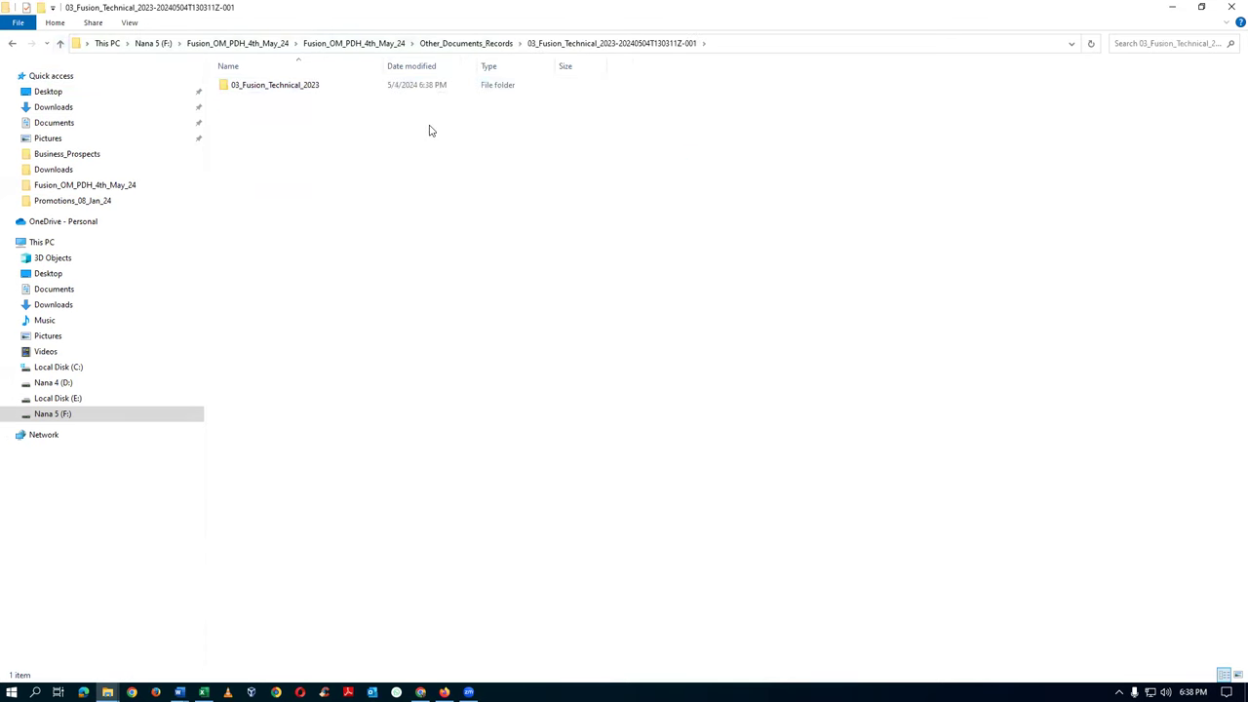
pyautogui.doubleClick(337, 87)
pyautogui.click(376, 184)
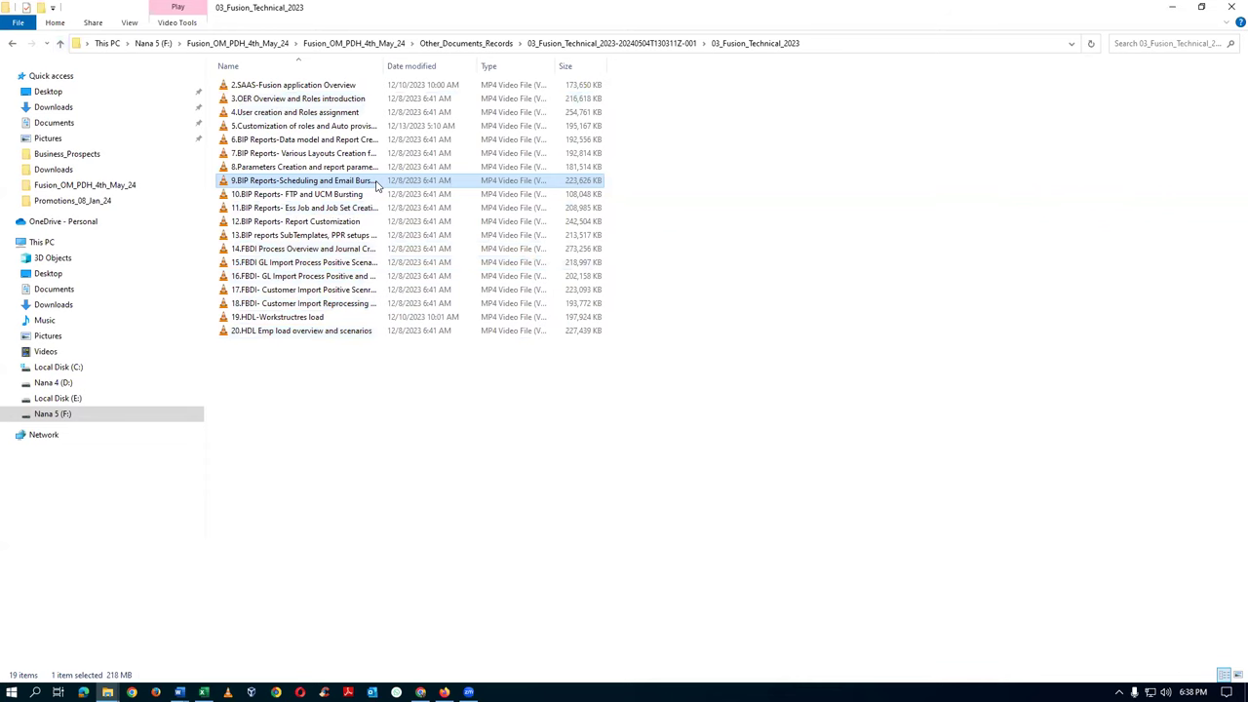
pyautogui.hotkey('ctrl', 'v')
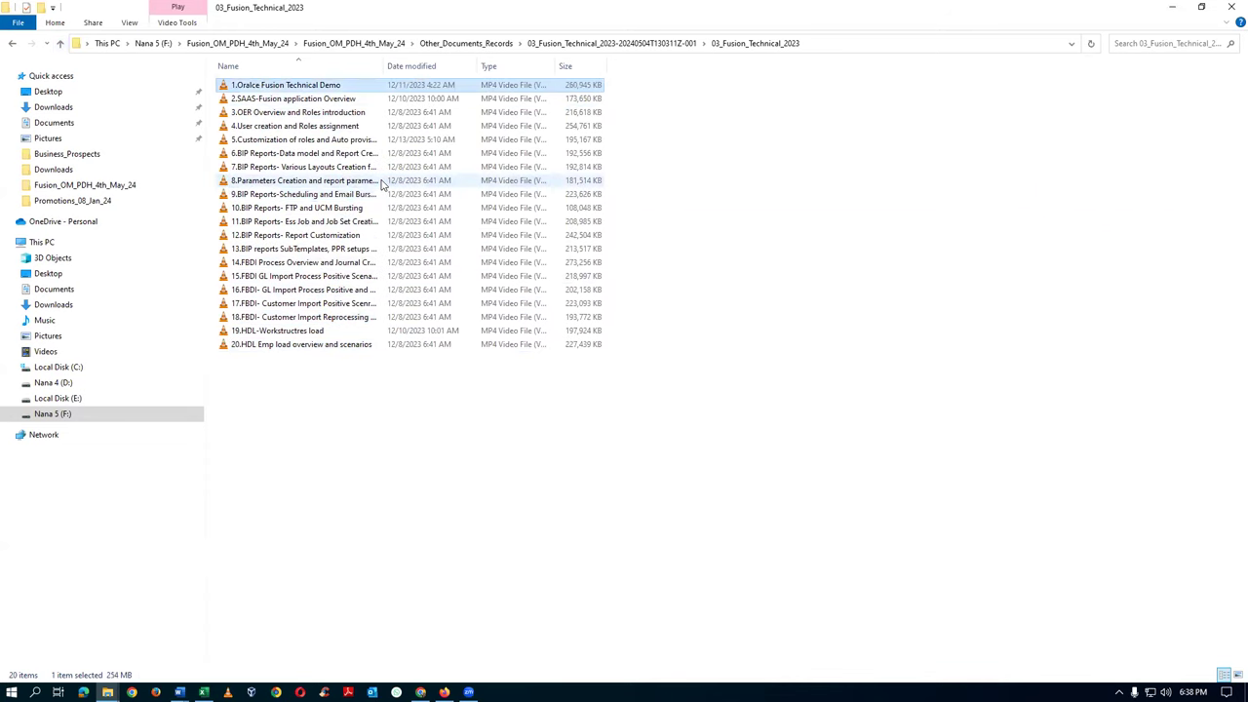
# Review the merged videos in the -001 folder's 03_Fusion_Technical_2023 subfolder, and return to the nested Fusion_OM_PDH_4th_May_24 folder
pyautogui.click(612, 43)
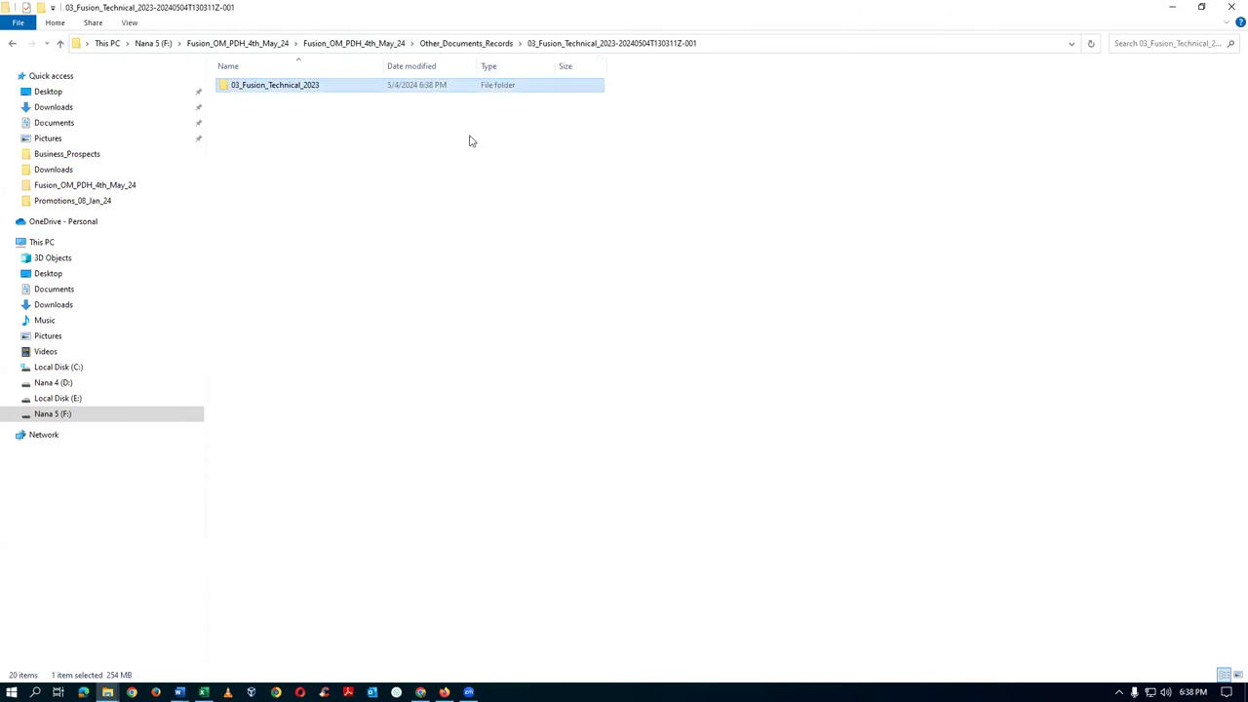
pyautogui.doubleClick(331, 88)
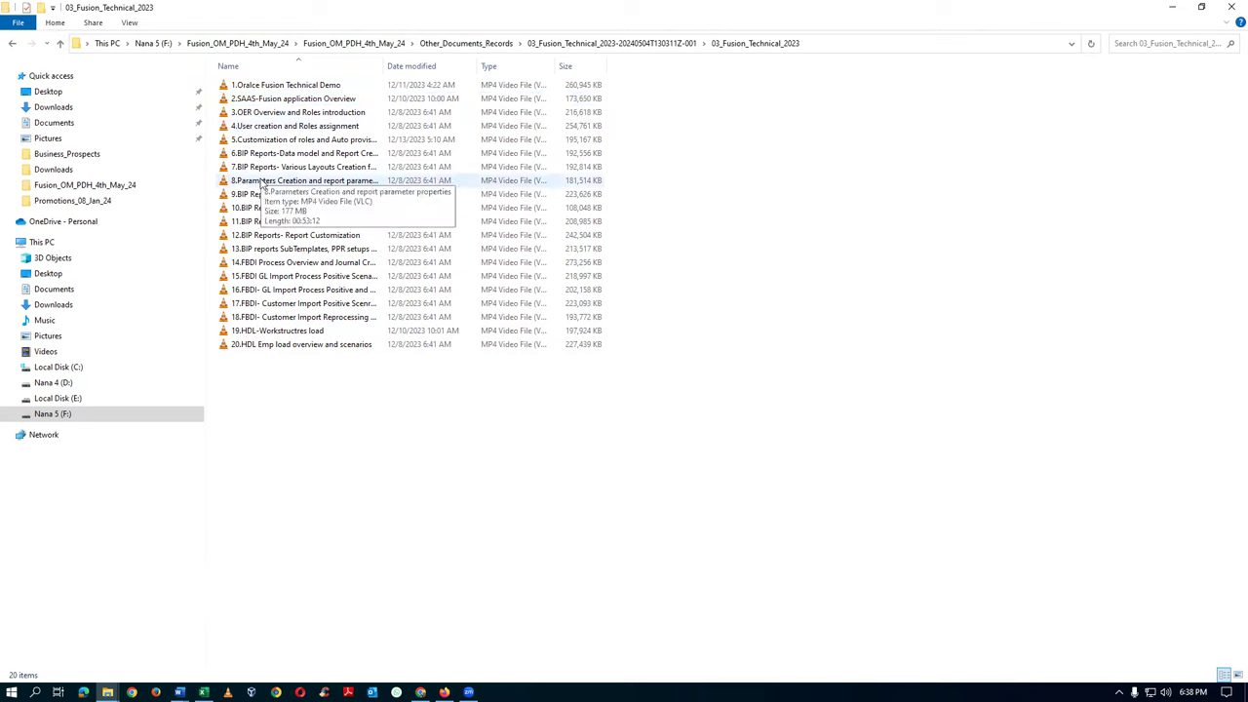
pyautogui.click(589, 45)
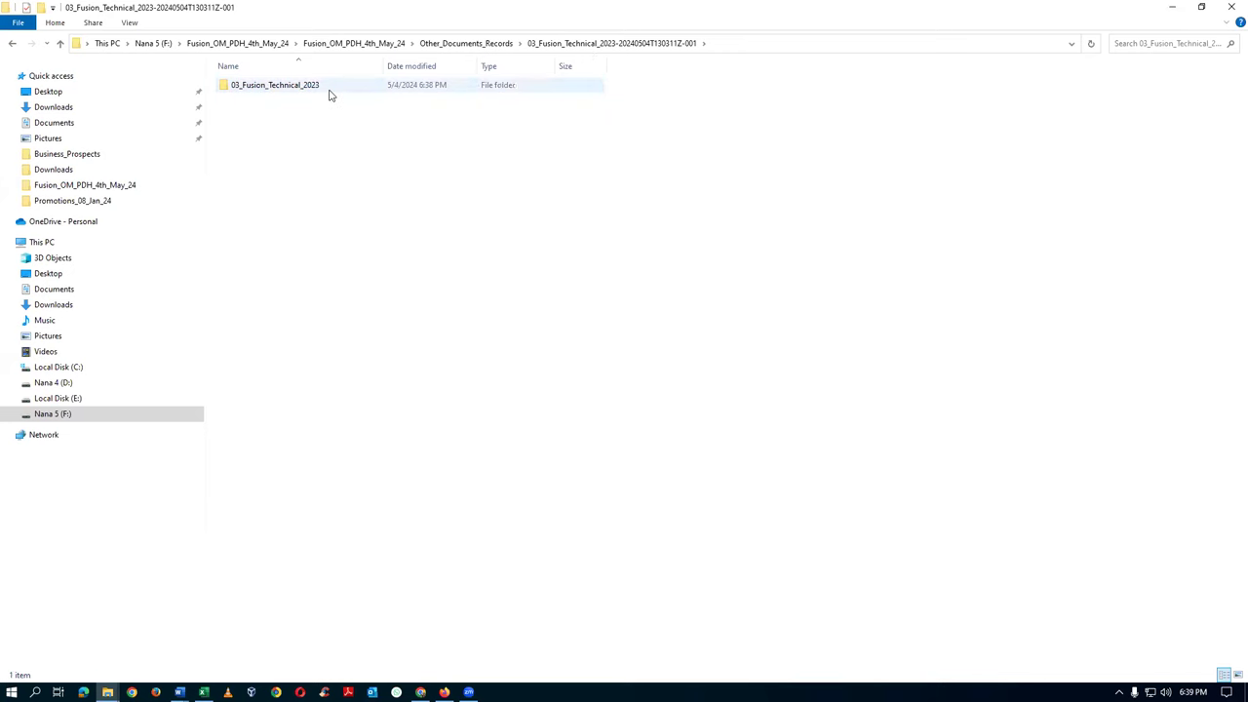
pyautogui.click(330, 94)
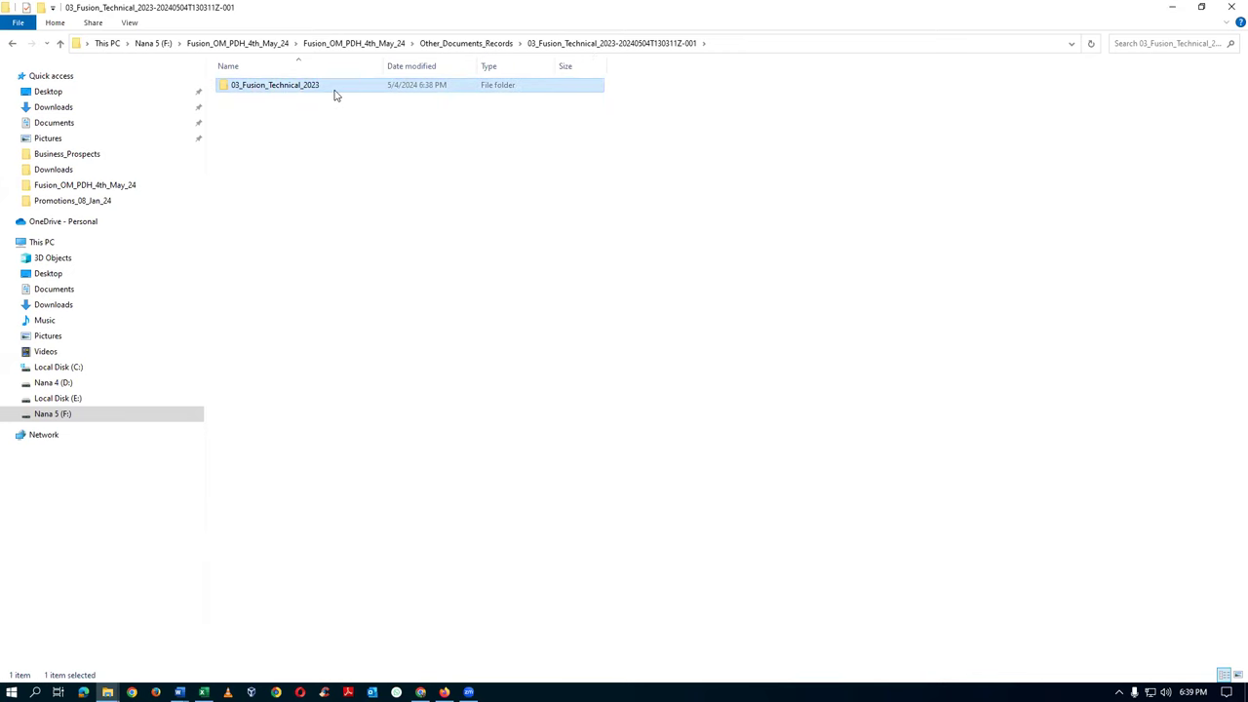
pyautogui.click(315, 46)
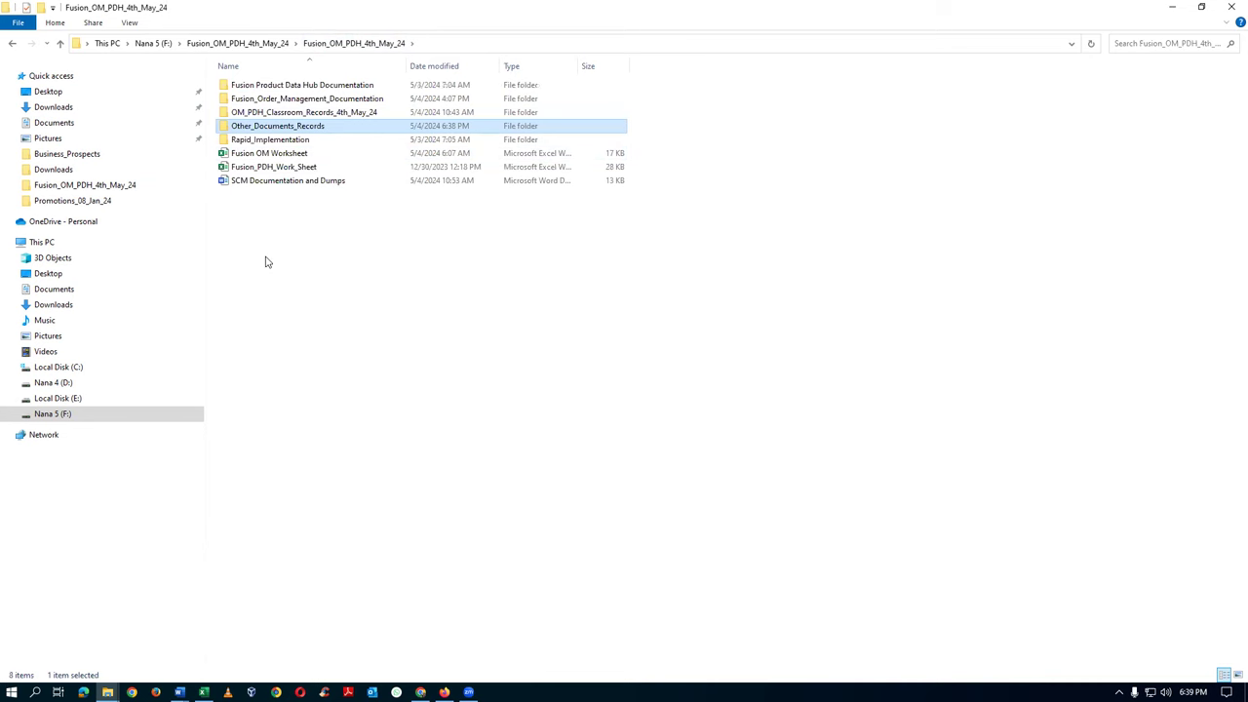
# Paste the merged 03_Fusion_Technical_2023 folder into the nested Fusion_OM_PDH_4th_May_24 folder and check the videos inside it
pyautogui.click(265, 264)
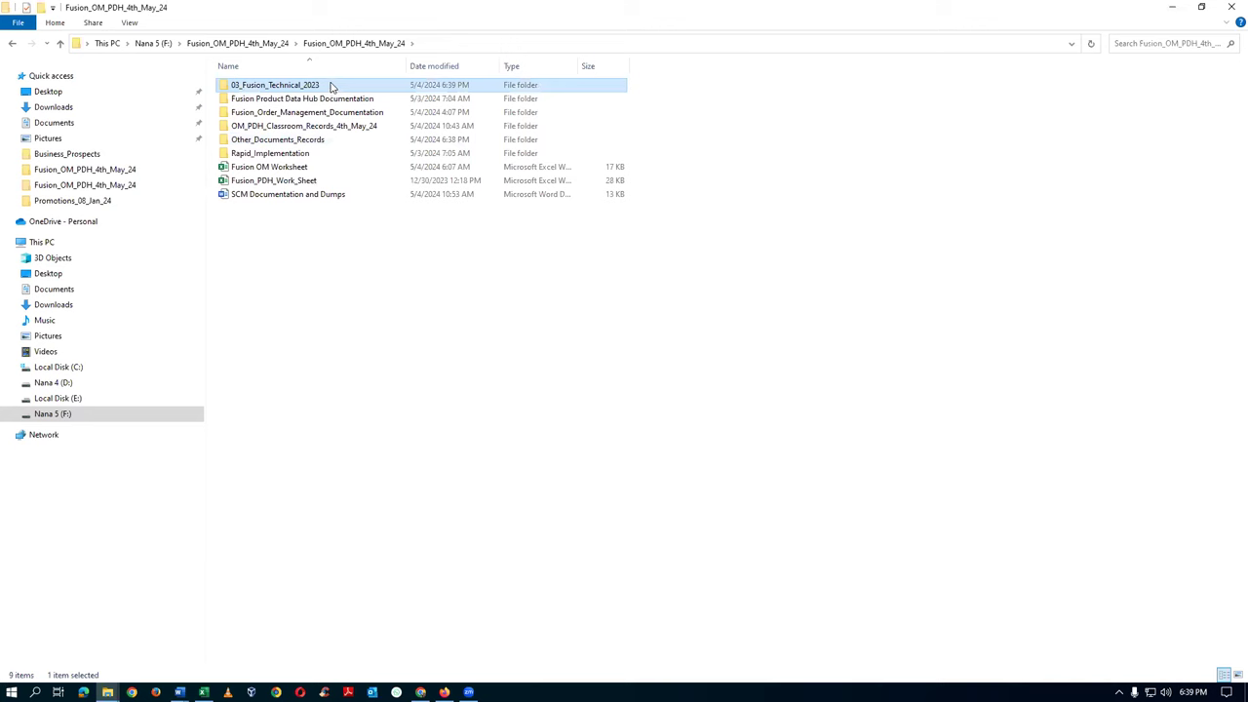
pyautogui.doubleClick(329, 88)
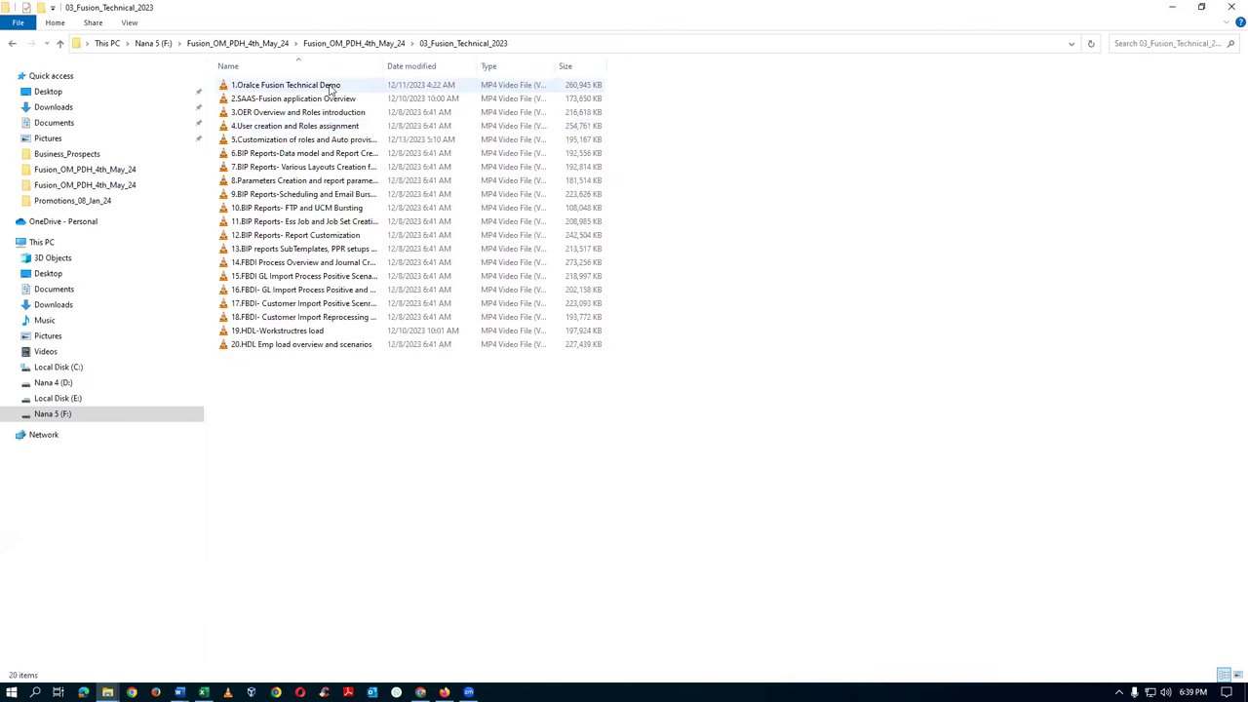
pyautogui.click(351, 43)
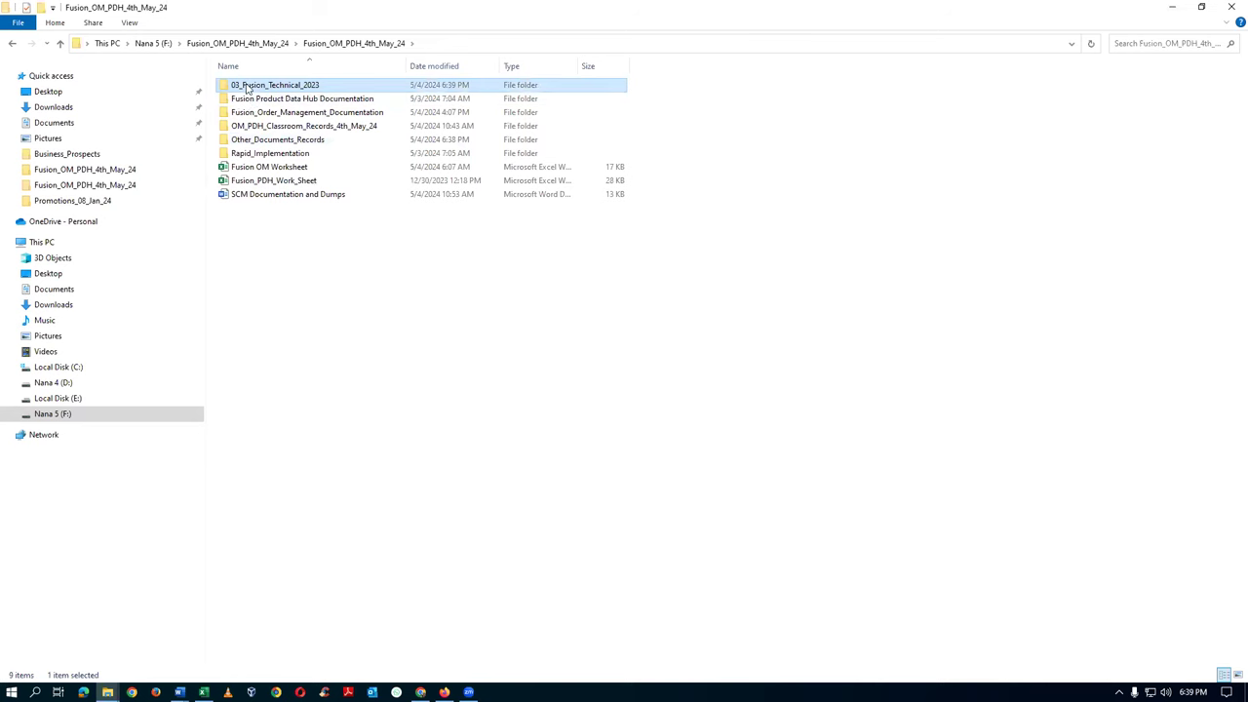
# Delete the 03_Fusion_Technical_2023 folder from the nested Fusion_OM_PDH_4th_May_24 folder
pyautogui.click(316, 266)
pyautogui.click(324, 90)
pyautogui.press('Delete')
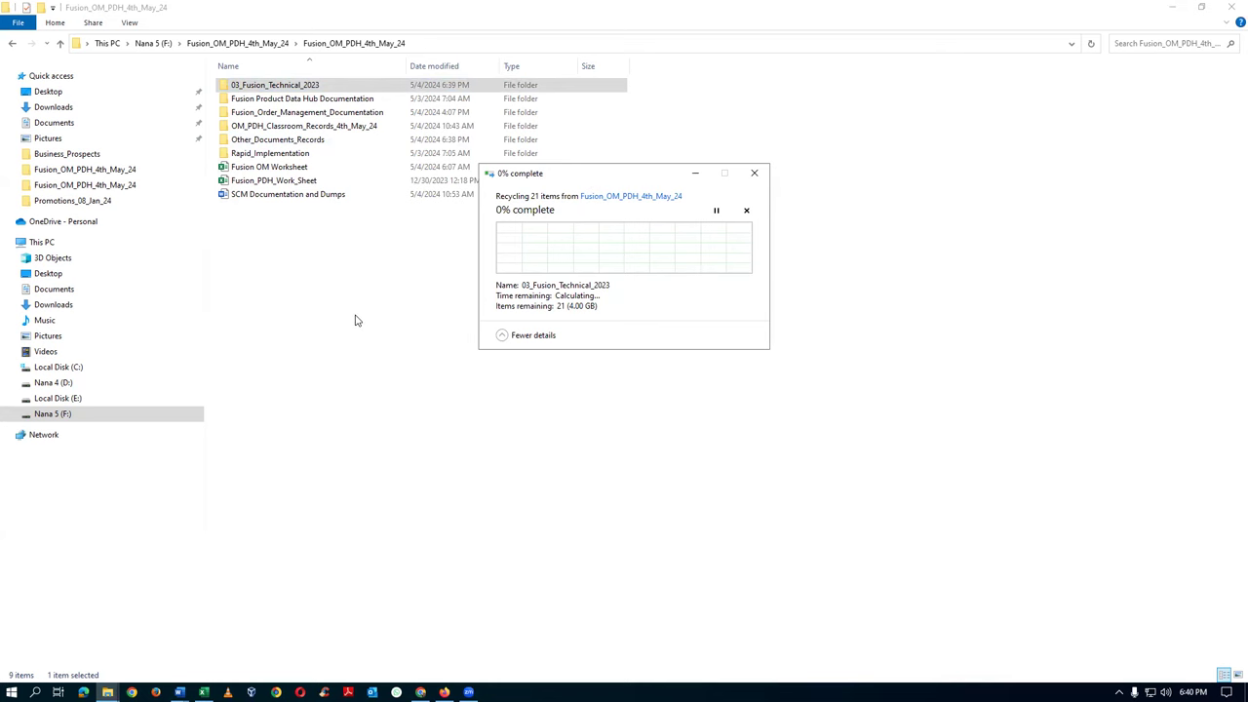
# Switch to Google Drive in Chrome, point out the first two Other_Documents_Records subfolders, and return to the parent folder
pyautogui.hotkey('alt', 'Tab')
pyautogui.press('Tab')
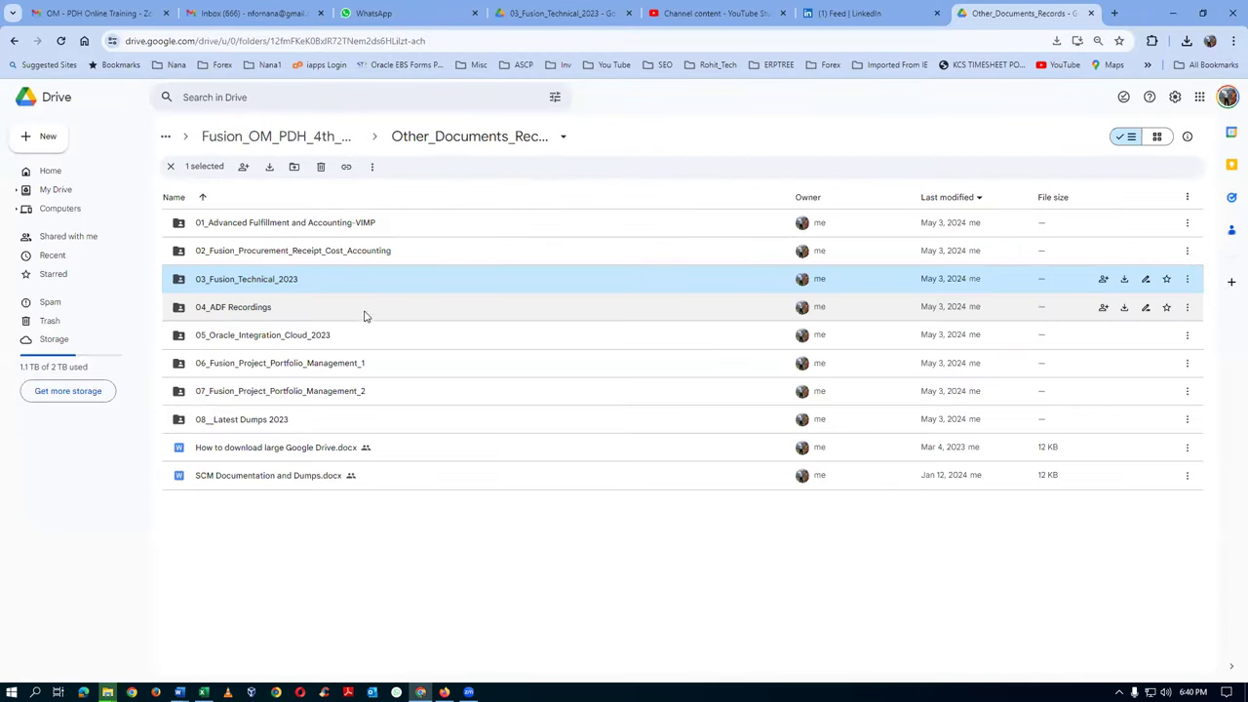
pyautogui.click(388, 229)
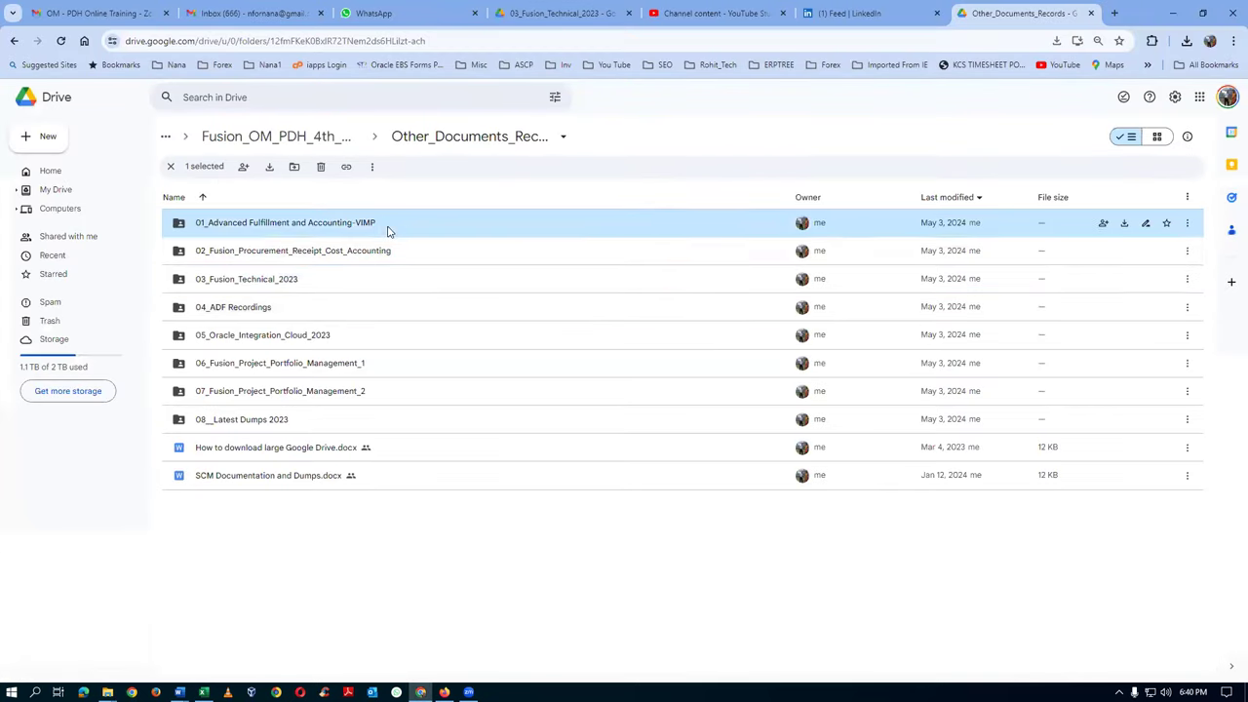
pyautogui.click(404, 256)
pyautogui.click(389, 229)
pyautogui.click(307, 138)
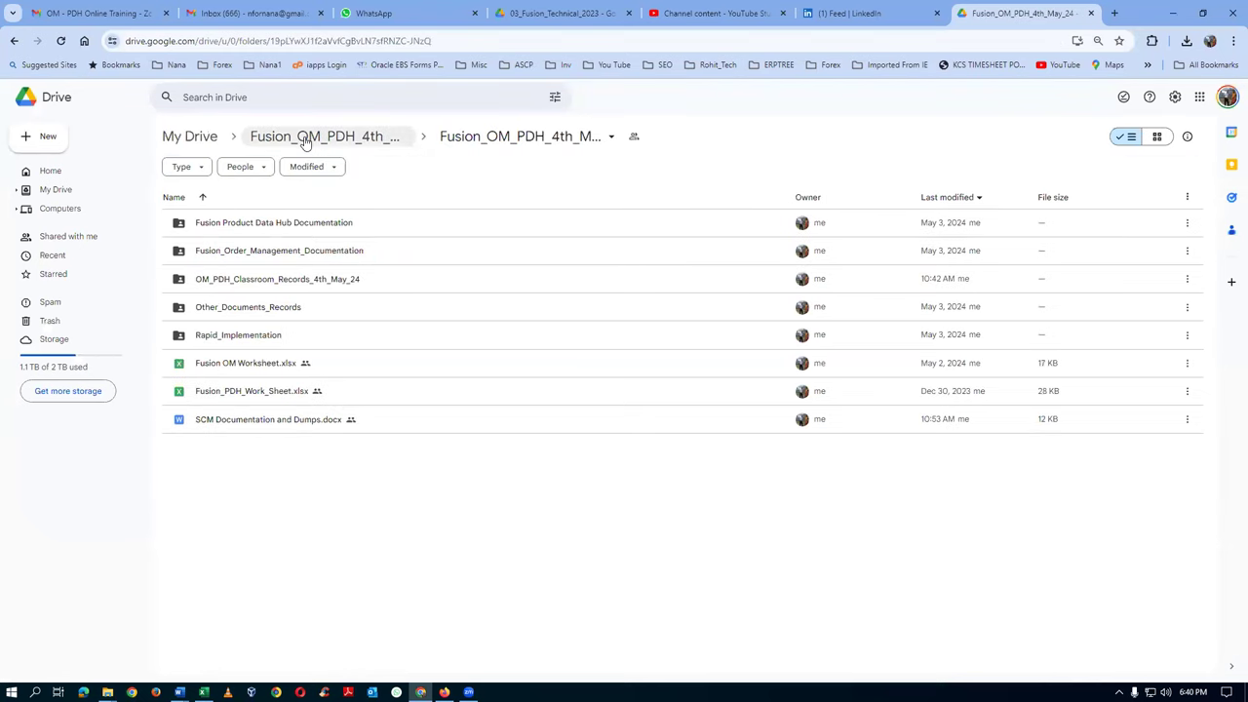
# Show the download option for the whole Other_Documents_Records folder without starting a download
pyautogui.click(329, 311)
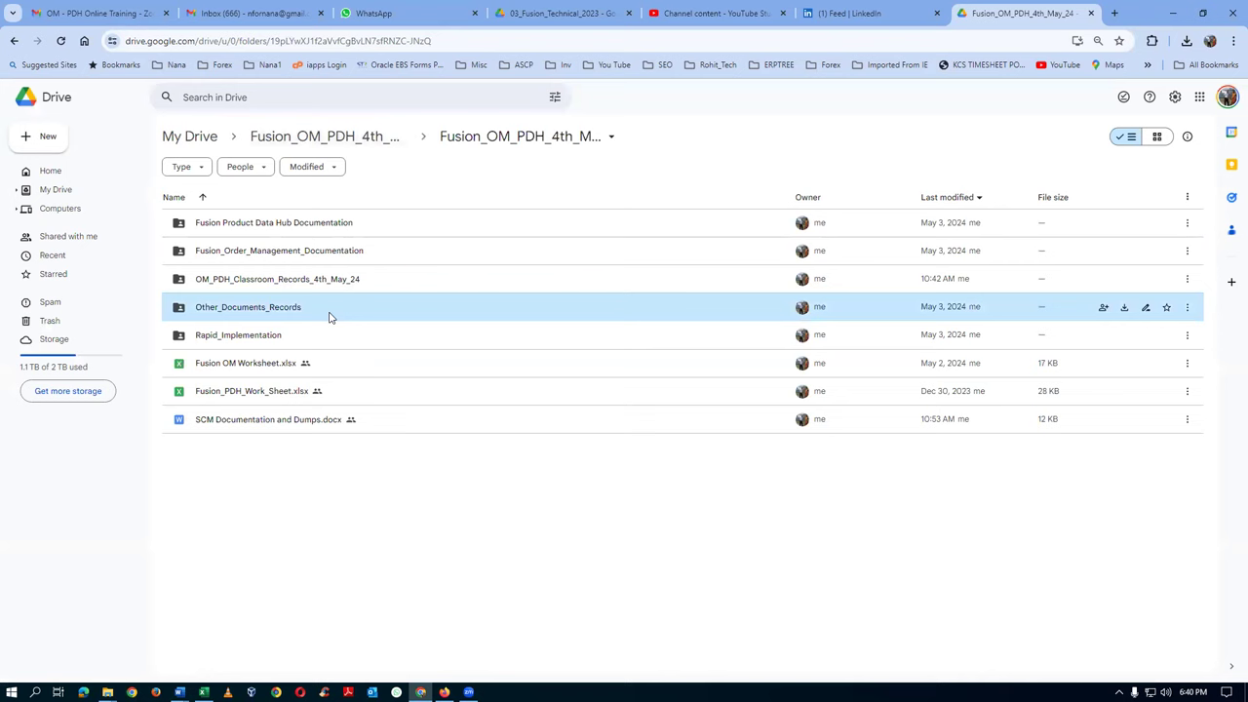
pyautogui.rightClick(331, 315)
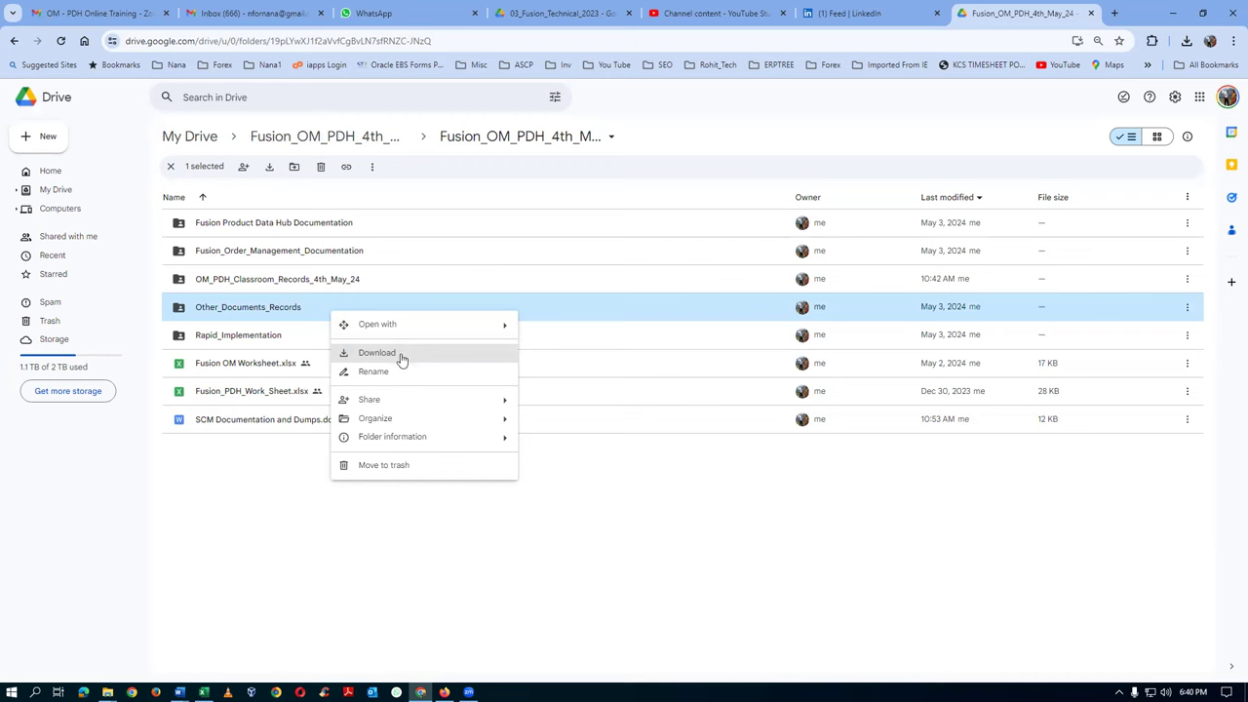
pyautogui.click(293, 521)
# Open Other_Documents_Records and show the download option for its 01_Advanced Fulfillment and Accounting-VIMP subfolder without starting a download
pyautogui.doubleClick(339, 312)
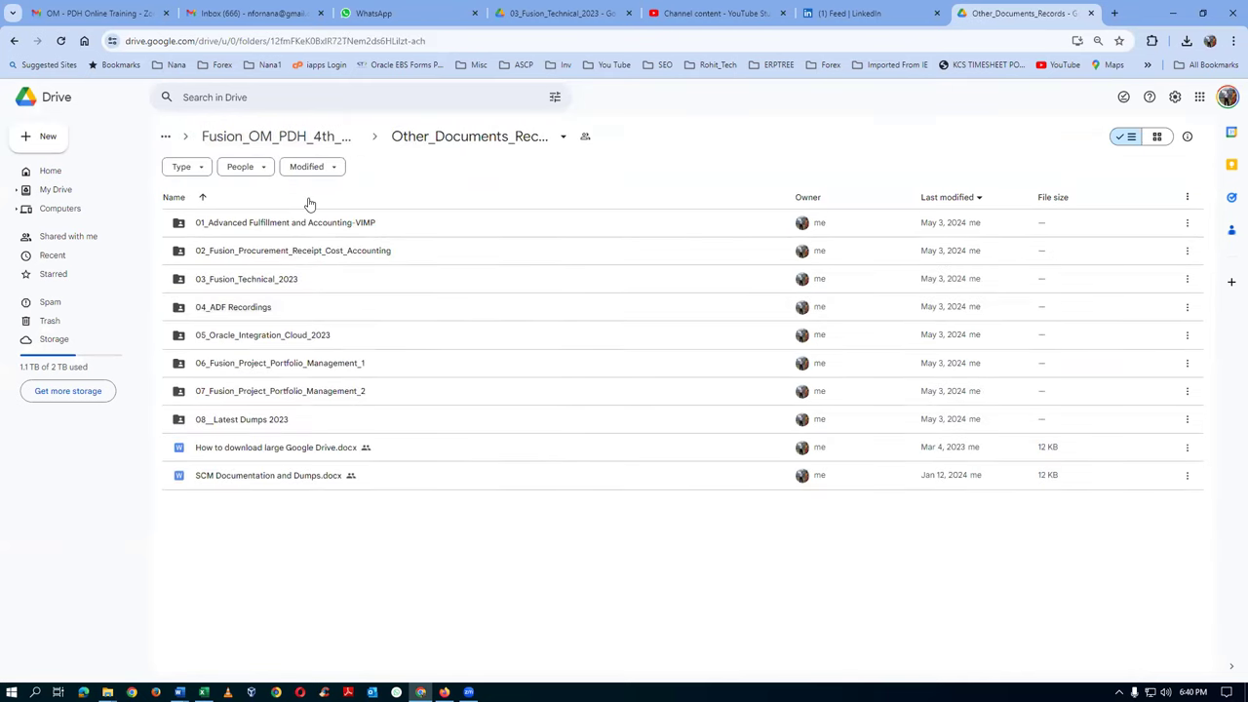
pyautogui.click(383, 224)
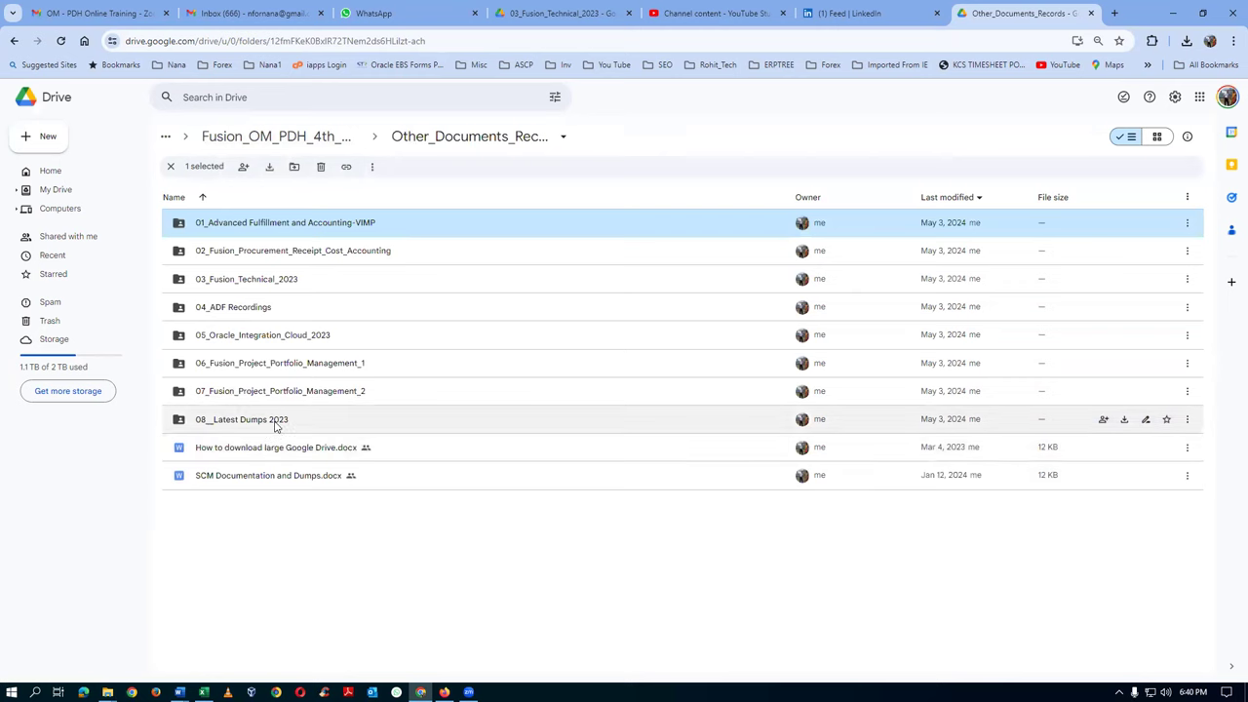
pyautogui.rightClick(406, 231)
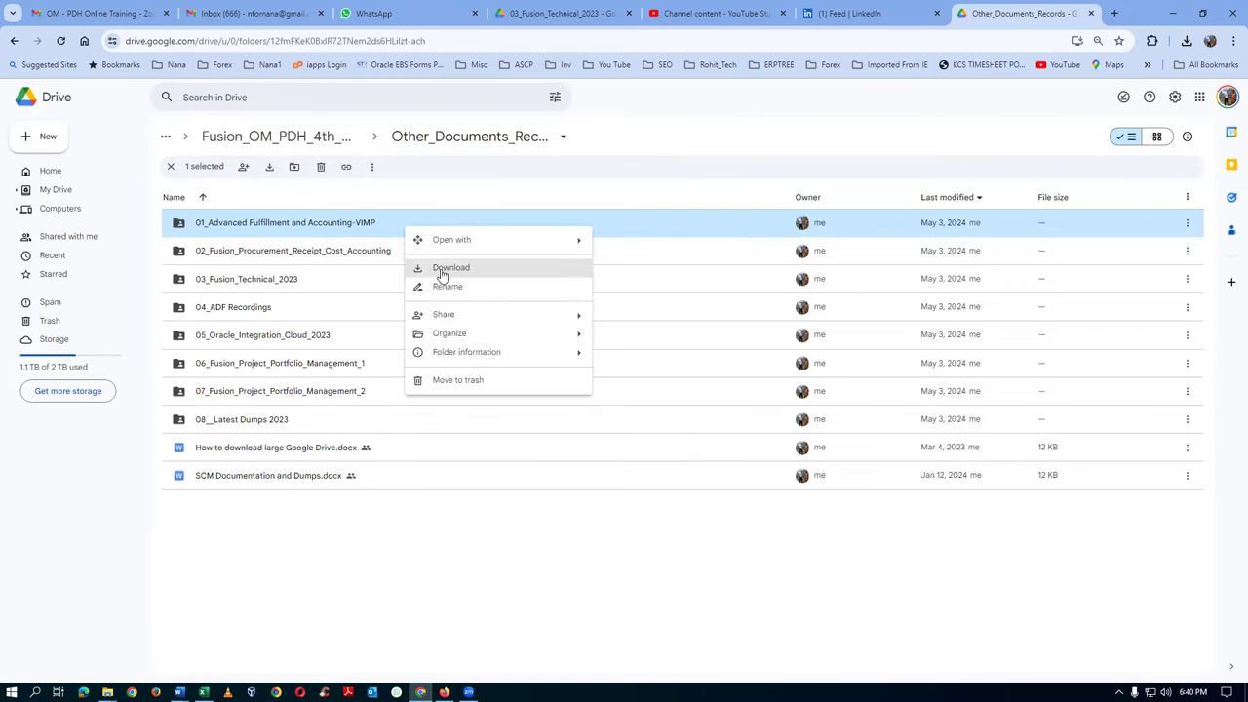
pyautogui.click(398, 600)
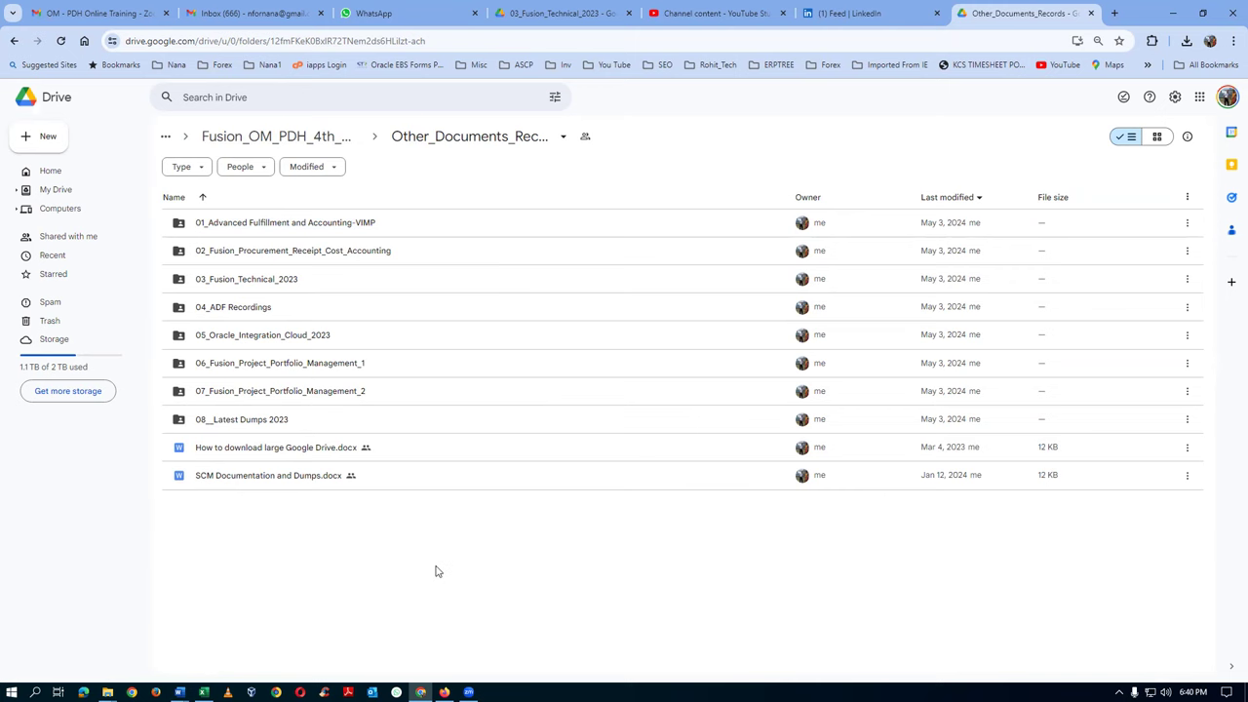
pyautogui.hotkey('alt', 'Tab')
pyautogui.hotkey('alt', 'Tab')
pyautogui.hotkey('alt', 'Tab')
pyautogui.hotkey('alt', 'Tab')
pyautogui.hotkey('alt', 'Tab')
pyautogui.hotkey('alt', 'Tab')
pyautogui.hotkey('alt', 'Tab')
pyautogui.hotkey('alt', 'Tab')
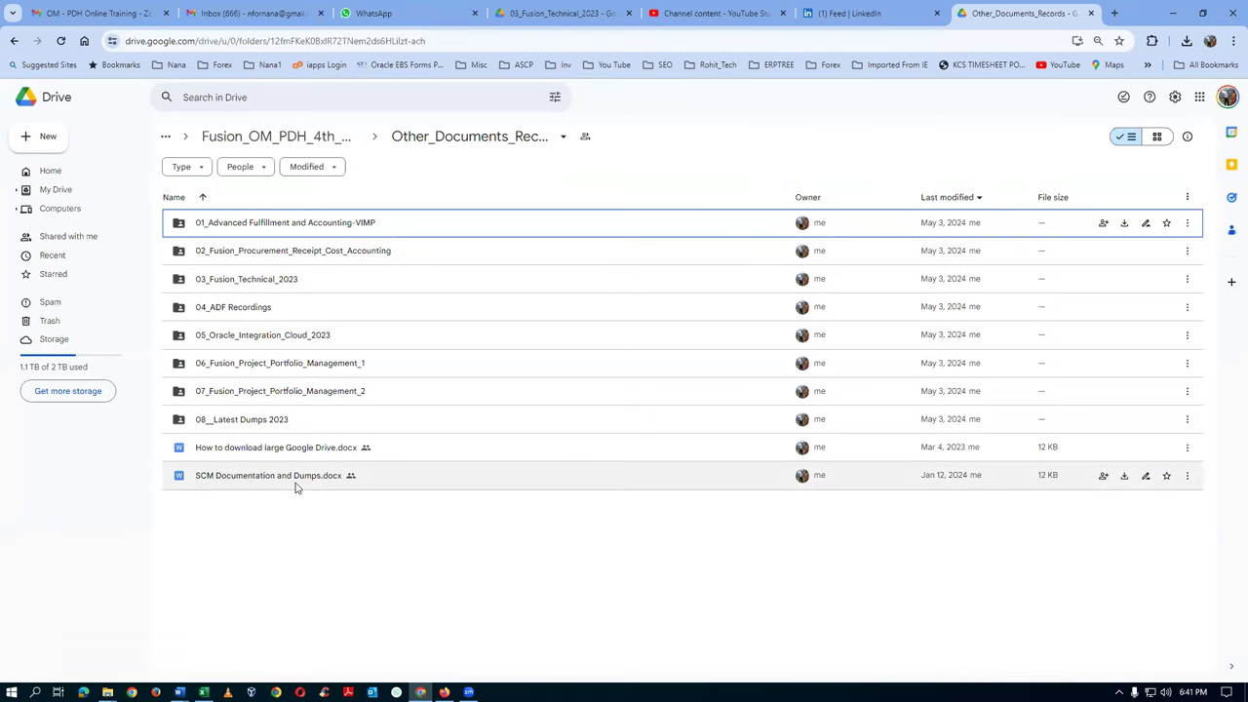
# Open SCM Documentation and Dumps.docx and copy the Drive folder link it contains
pyautogui.click(376, 478)
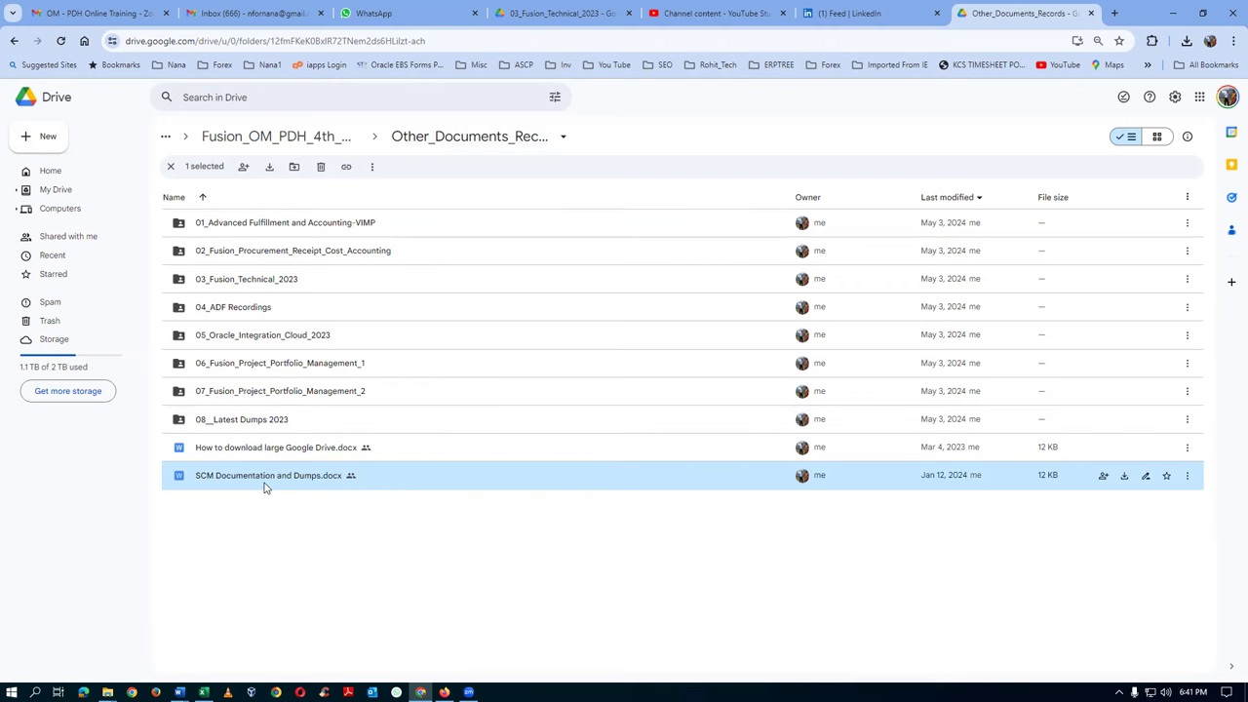
pyautogui.doubleClick(396, 478)
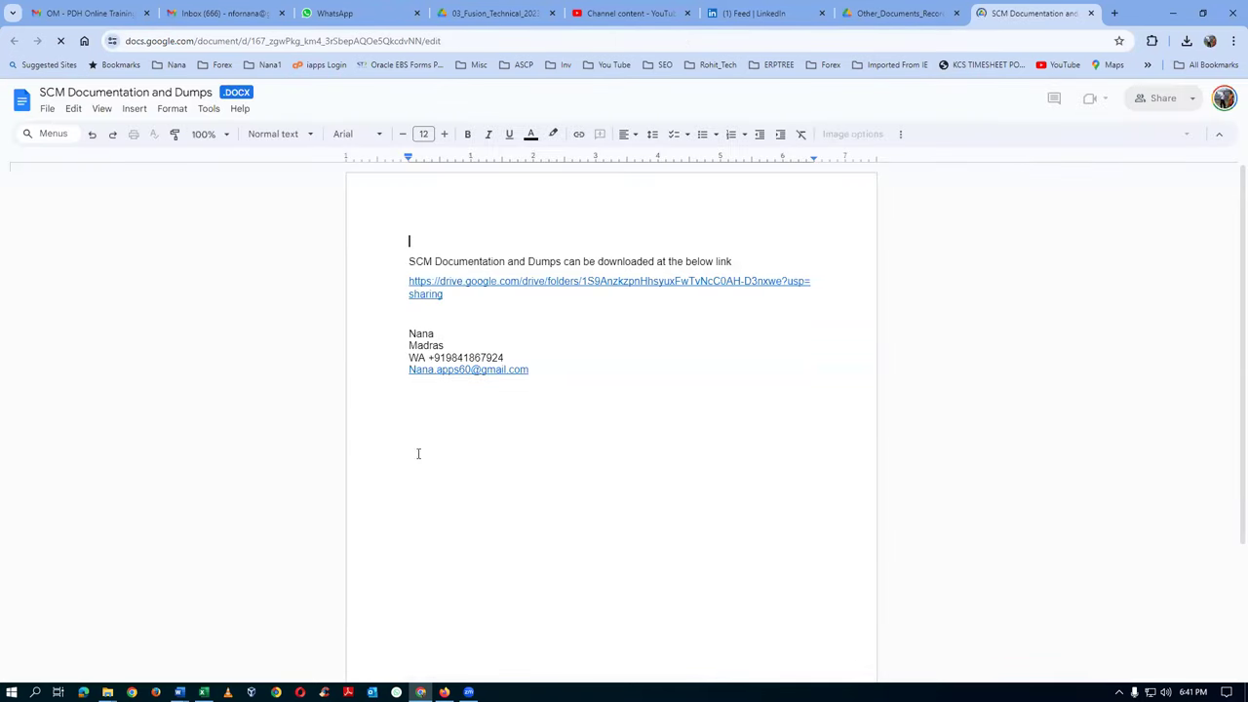
pyautogui.click(451, 296)
pyautogui.moveTo(451, 297); pyautogui.dragTo(395, 277)
pyautogui.hotkey('ctrl', 'c')
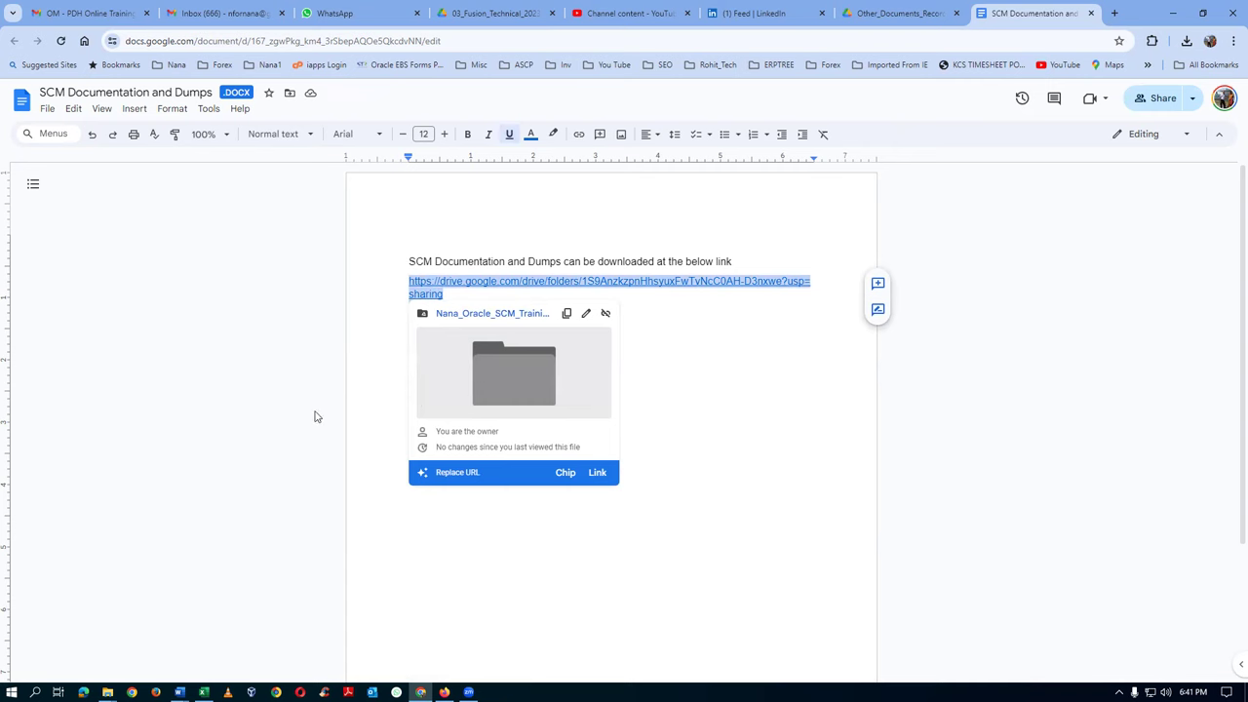
# Open the copied Drive folder link in a new browser tab
pyautogui.click(1117, 13)
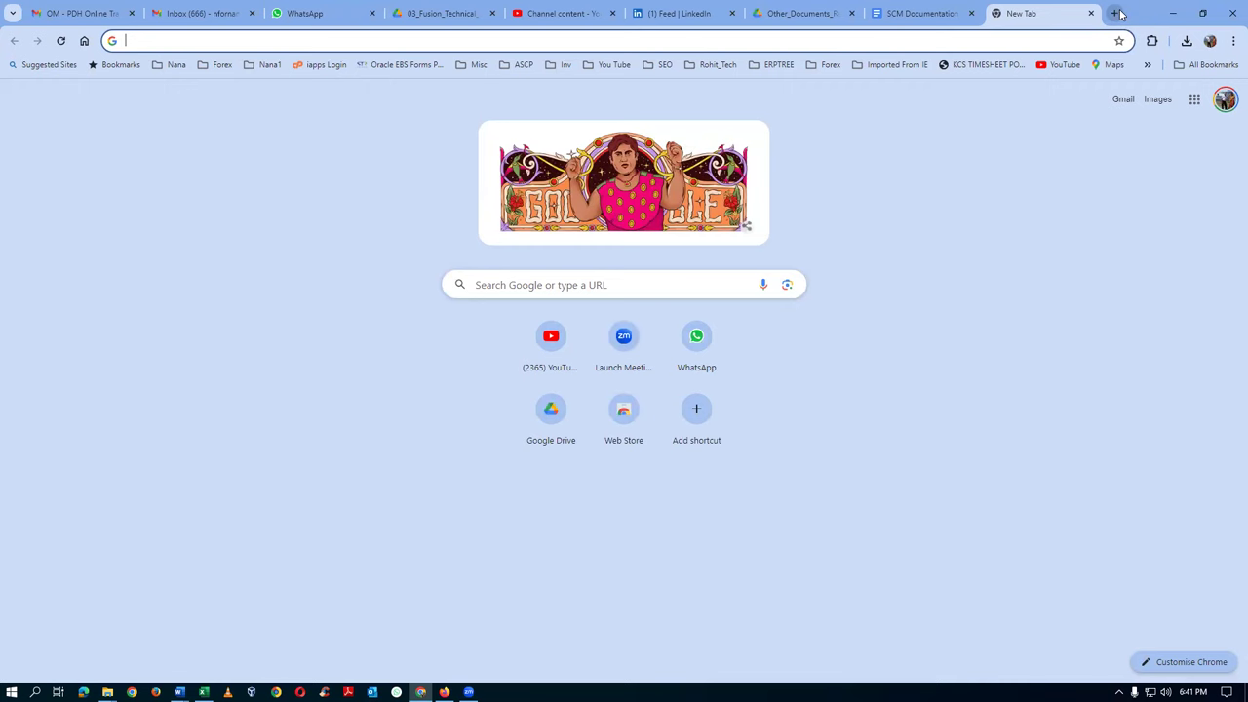
pyautogui.hotkey('ctrl', 'v')
pyautogui.press('Return')
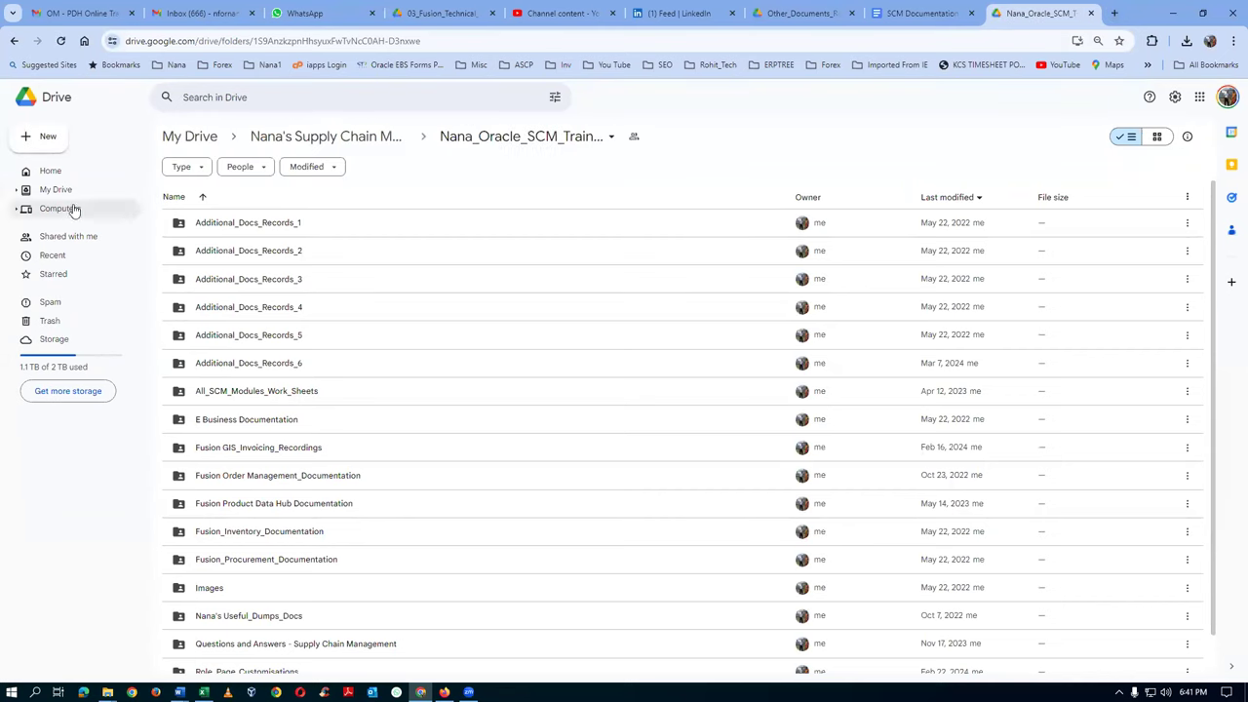
# Examine the shared Oracle SCM training folder, viewing the name sort in both directions and the download option for Additional_Docs_Records_1
pyautogui.click(208, 198)
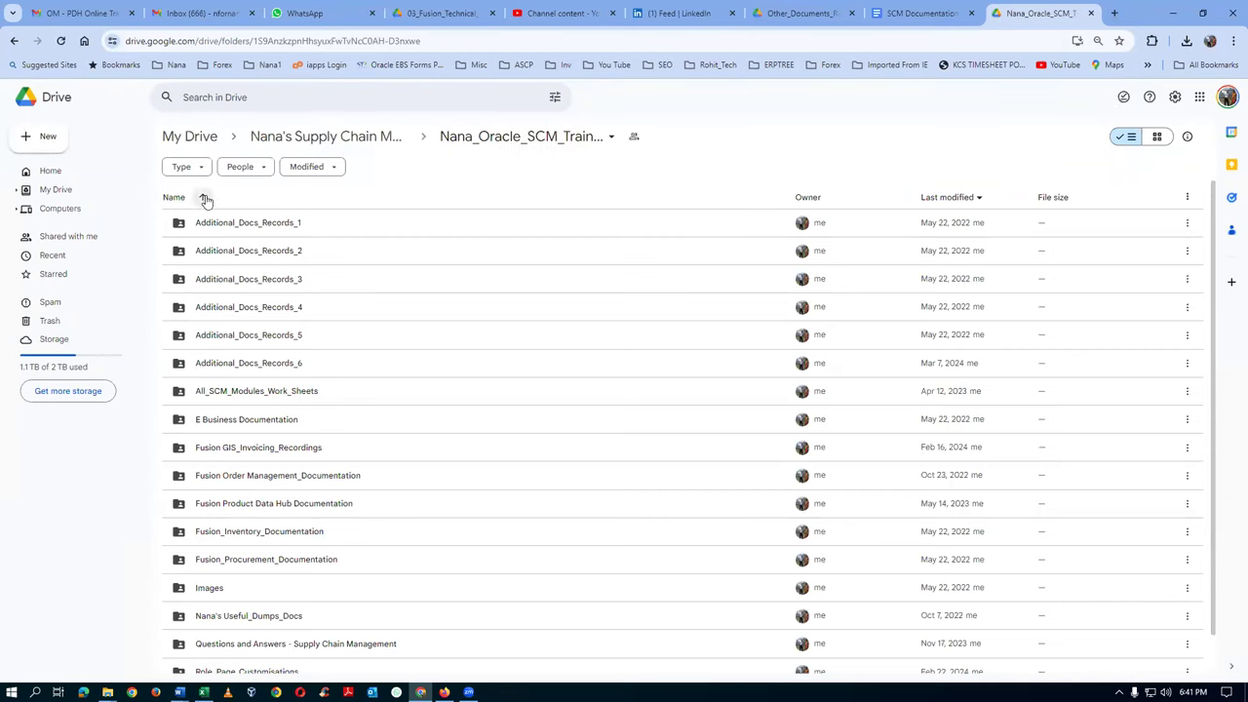
pyautogui.click(204, 198)
pyautogui.click(399, 231)
pyautogui.rightClick(399, 231)
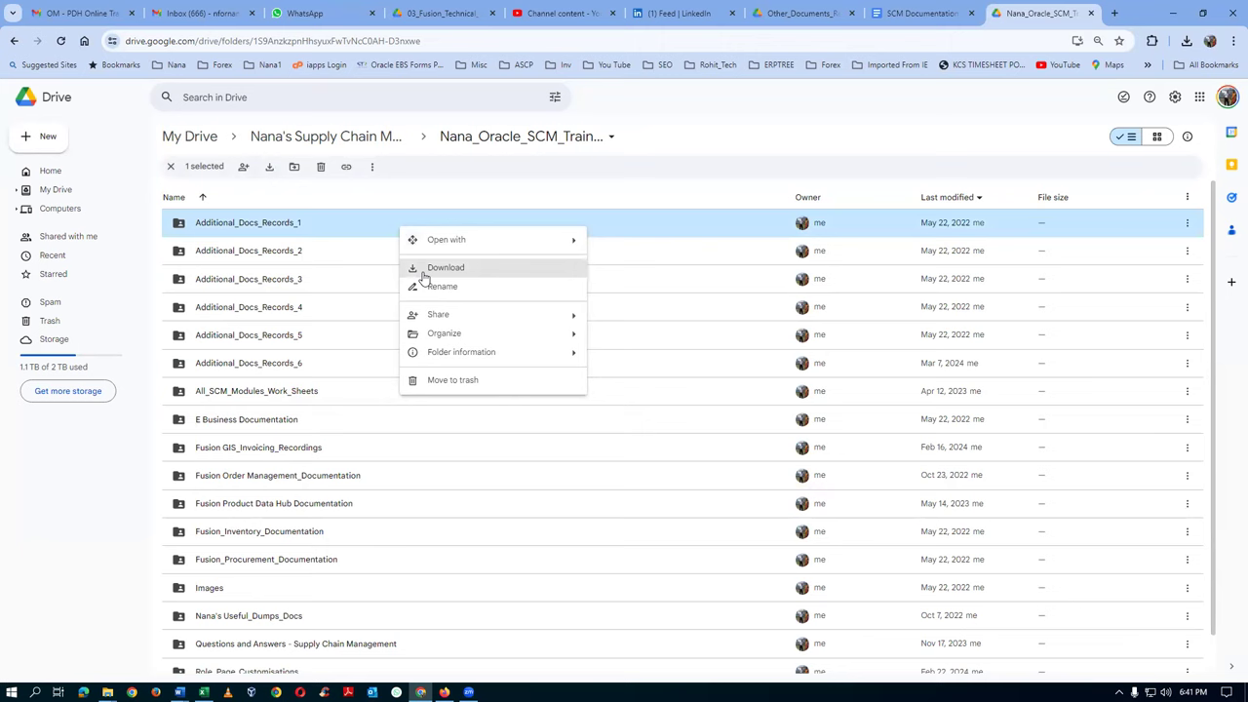
pyautogui.click(694, 213)
pyautogui.click(203, 198)
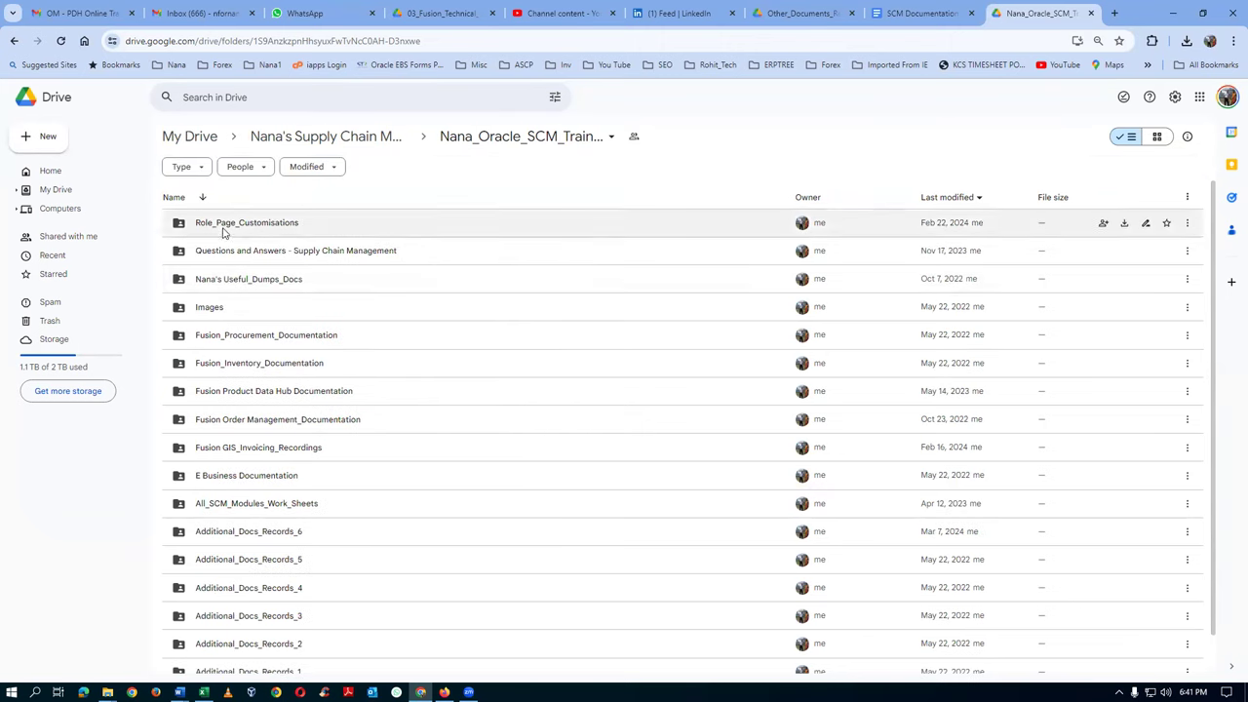
pyautogui.click(205, 198)
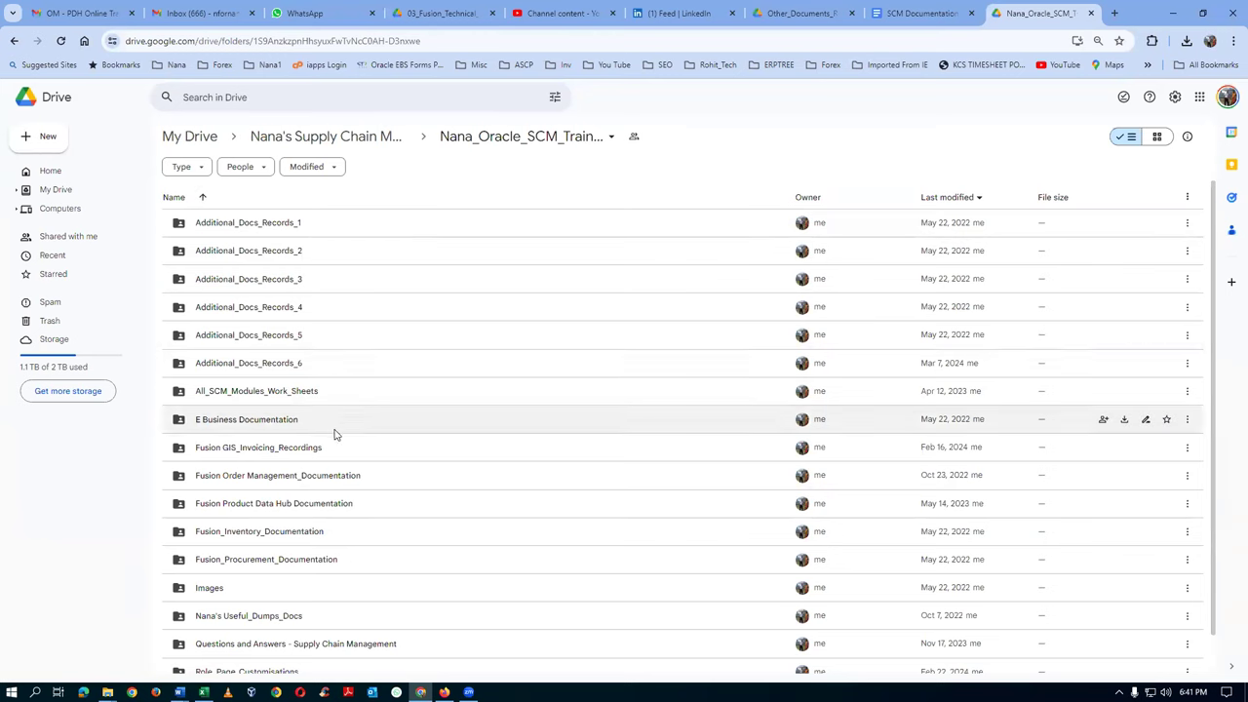
pyautogui.scroll(-1, 363, 500)
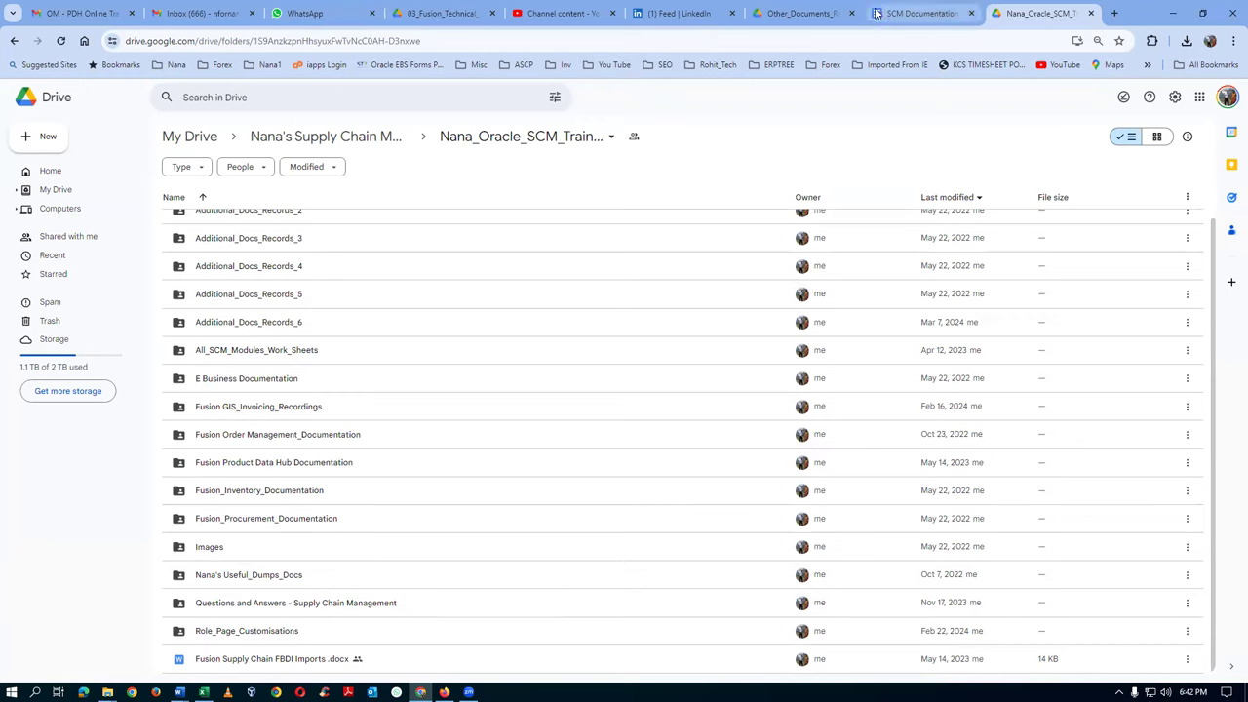
# Close the shared SCM folder, point out the introductory line in the SCM Documentation and Dumps document, and close the document
pyautogui.click(1091, 14)
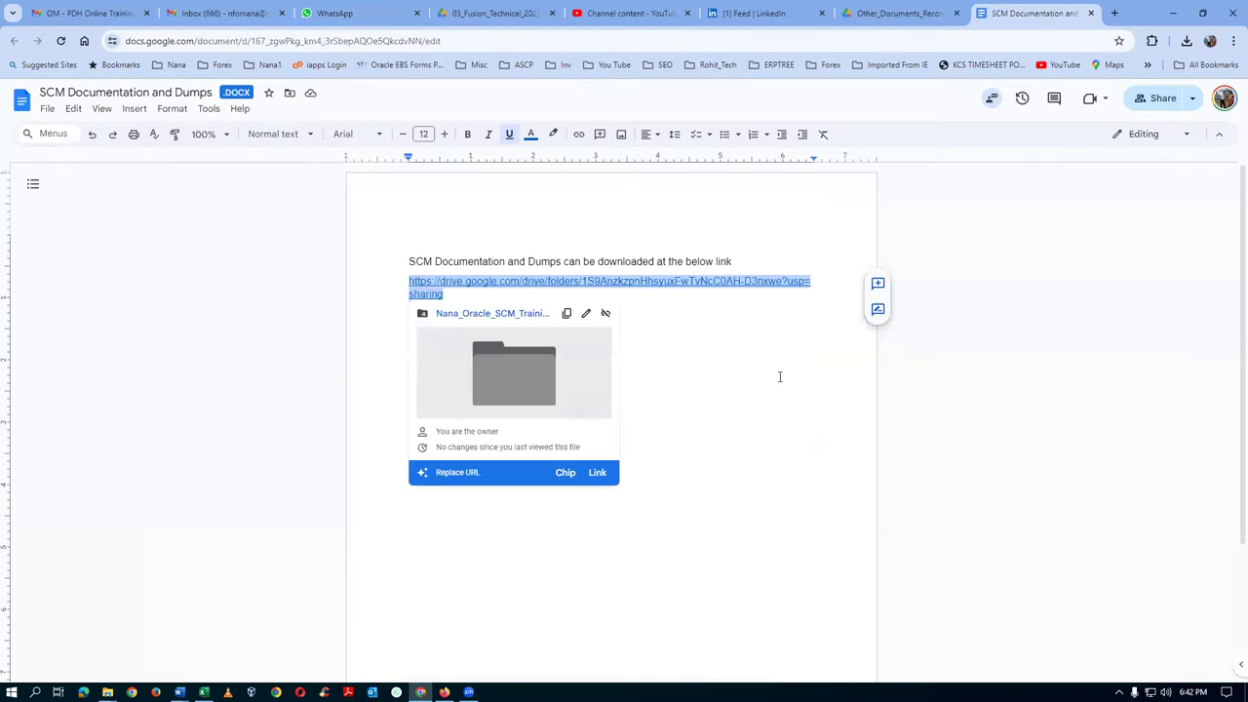
pyautogui.click(634, 374)
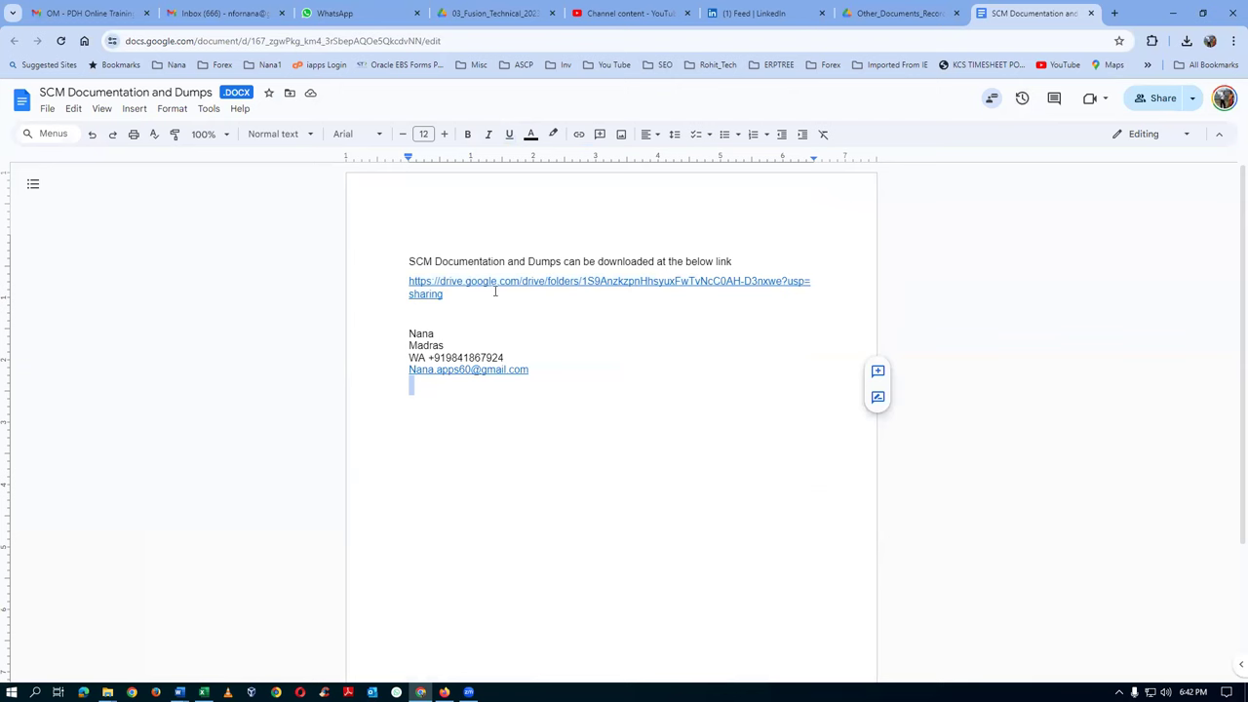
pyautogui.moveTo(423, 262); pyautogui.dragTo(481, 259)
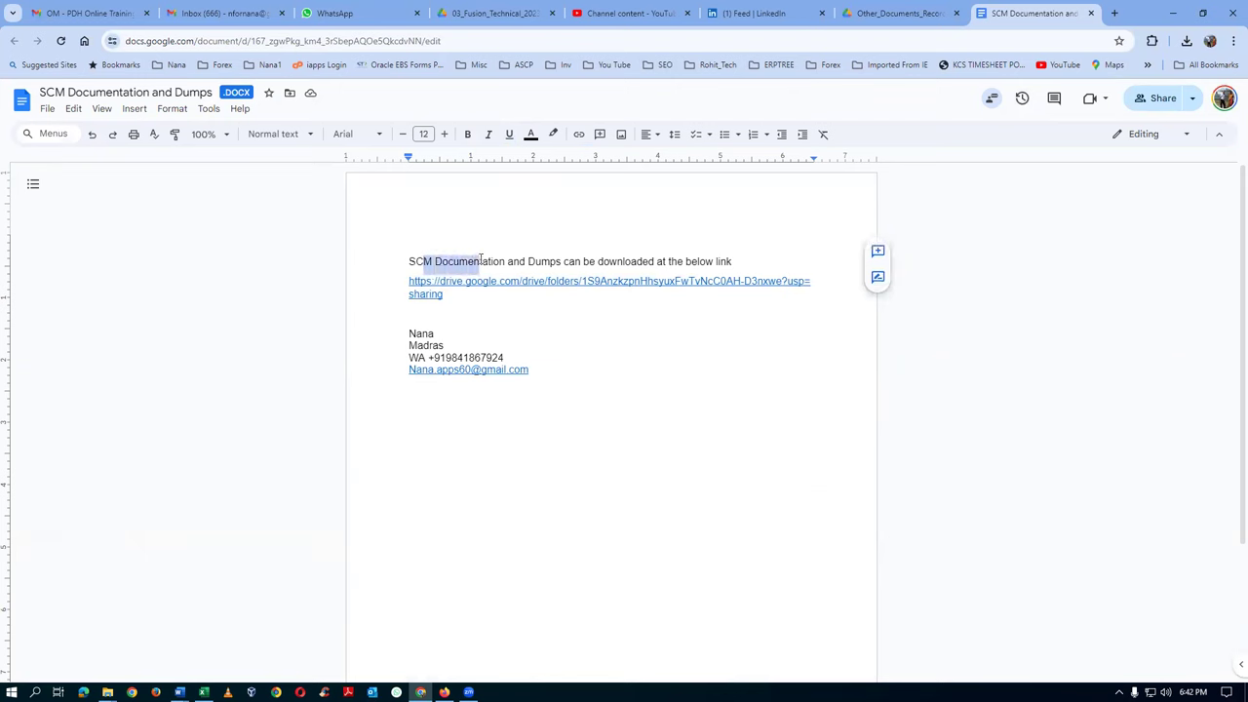
pyautogui.click(598, 351)
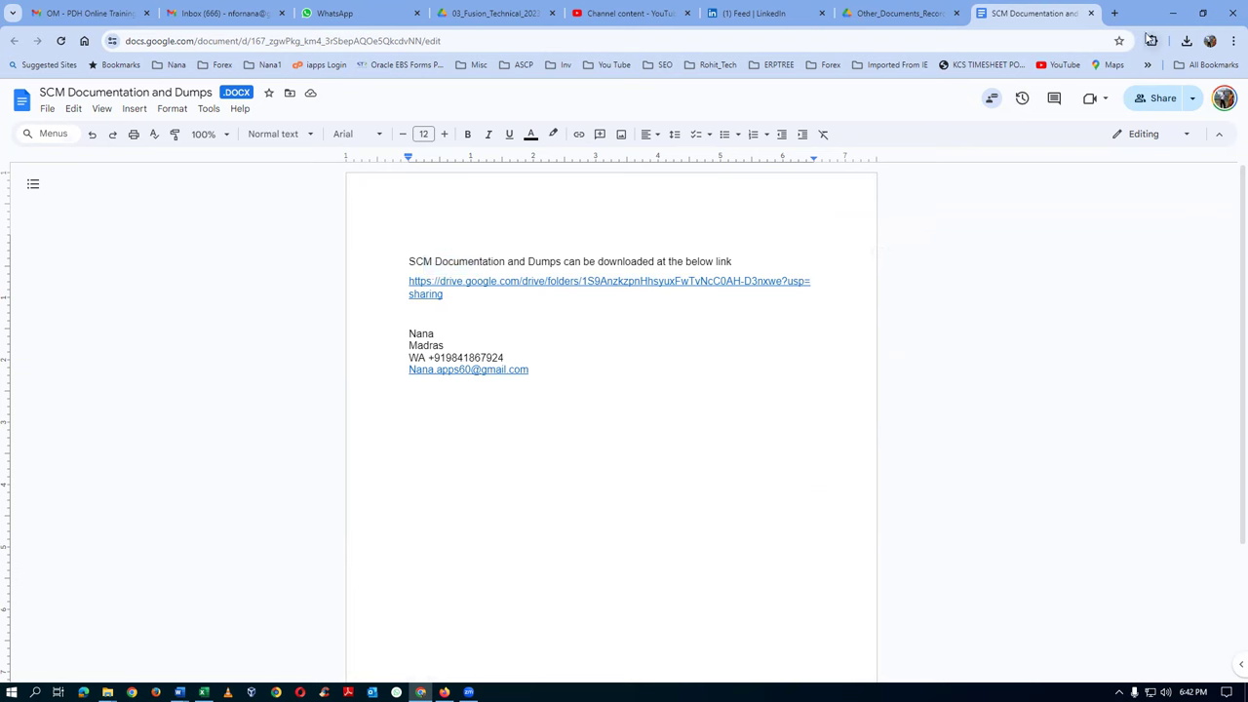
pyautogui.click(1091, 13)
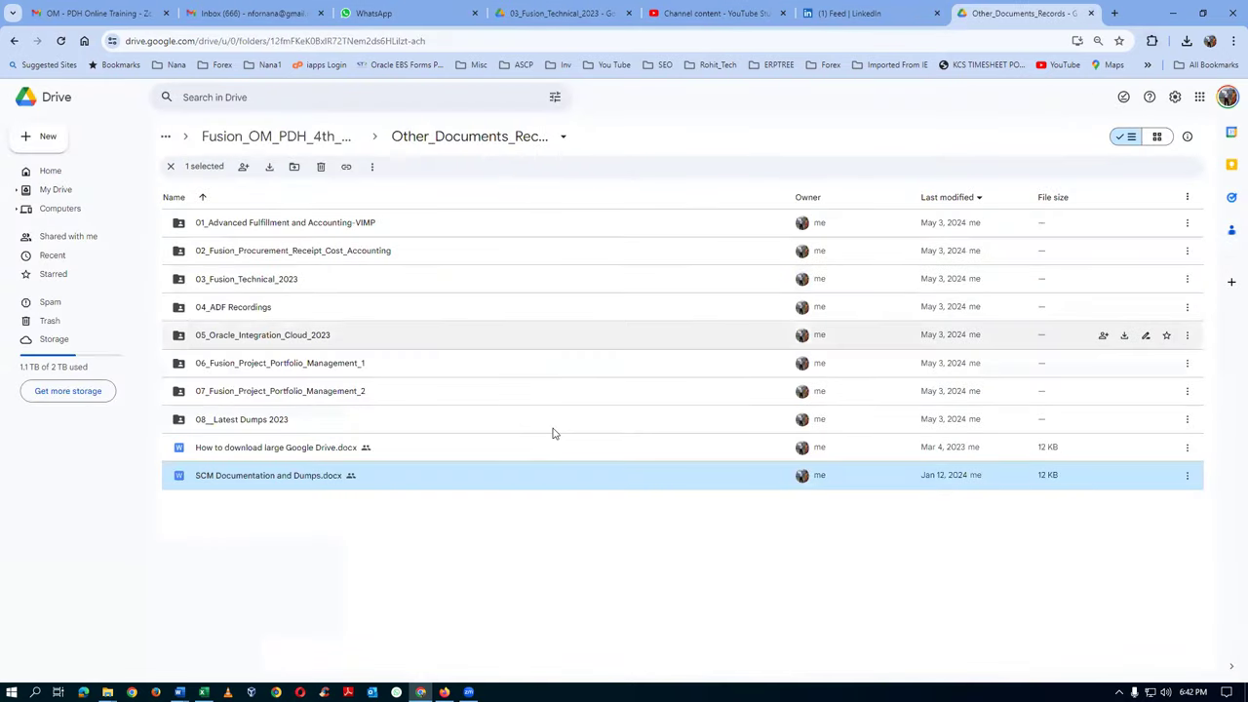
# Point out How to download large Google Drive.docx, and return to the parent folder to go through its first four subfolders
pyautogui.click(410, 454)
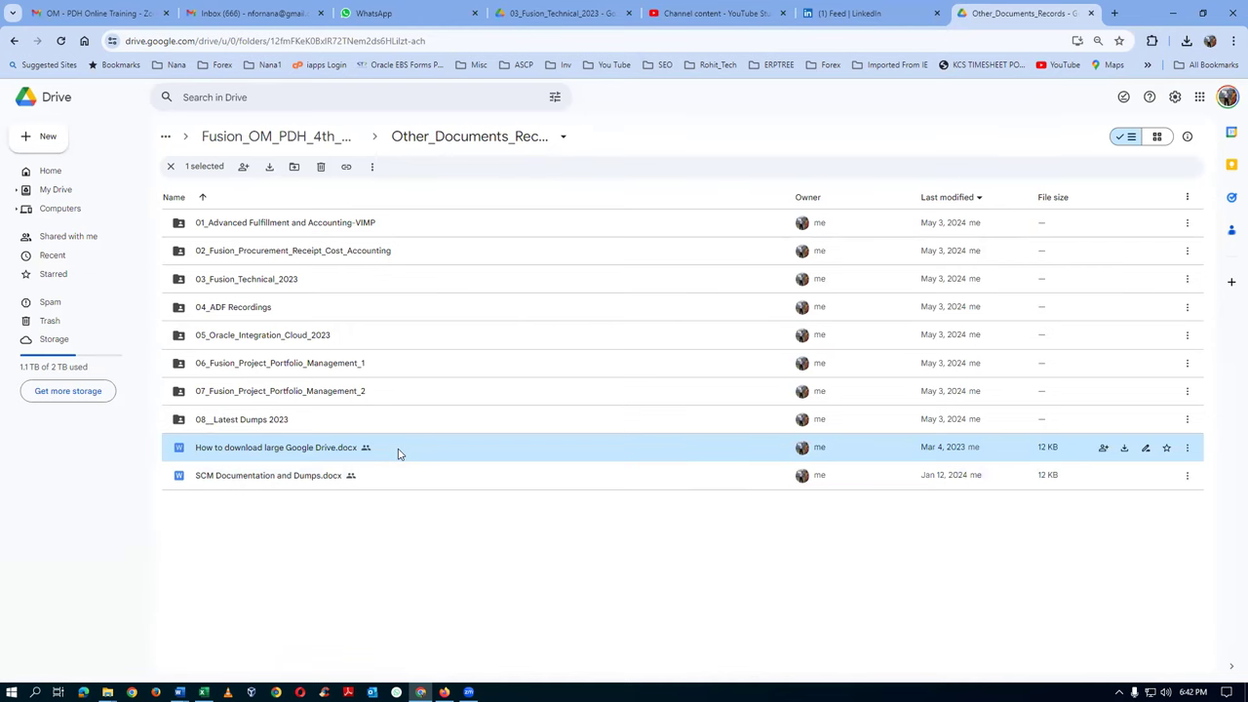
pyautogui.click(275, 135)
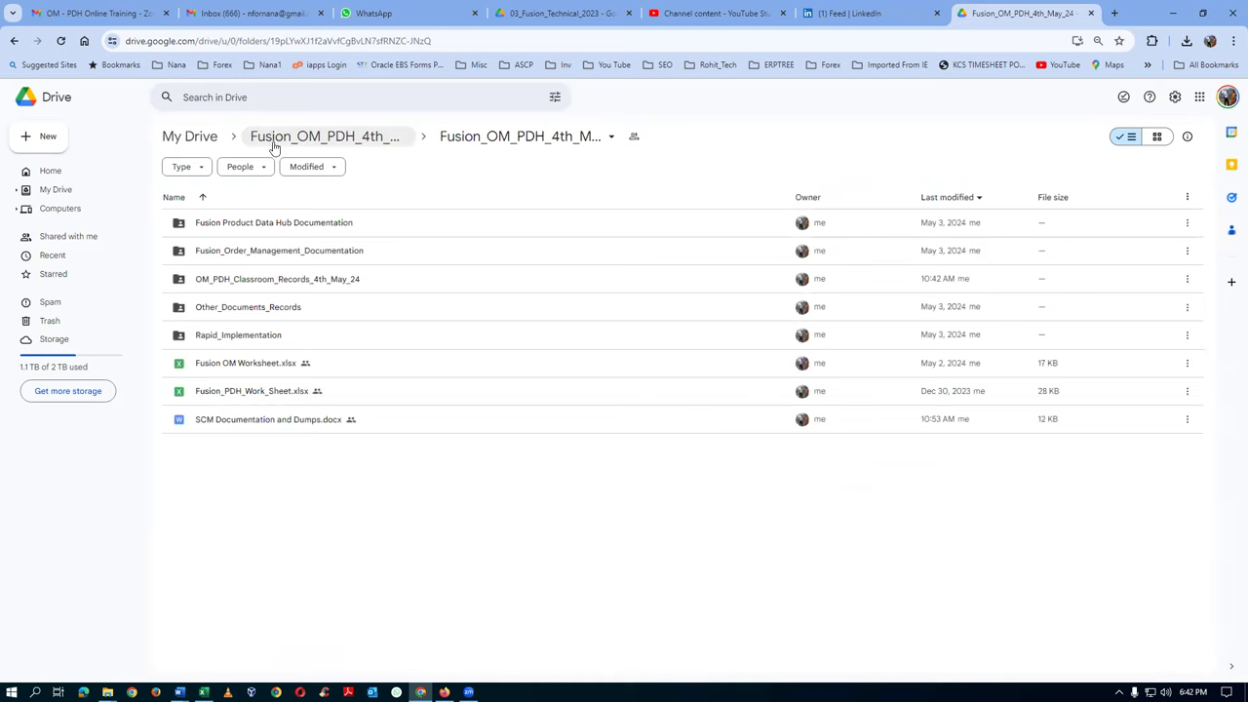
pyautogui.click(411, 228)
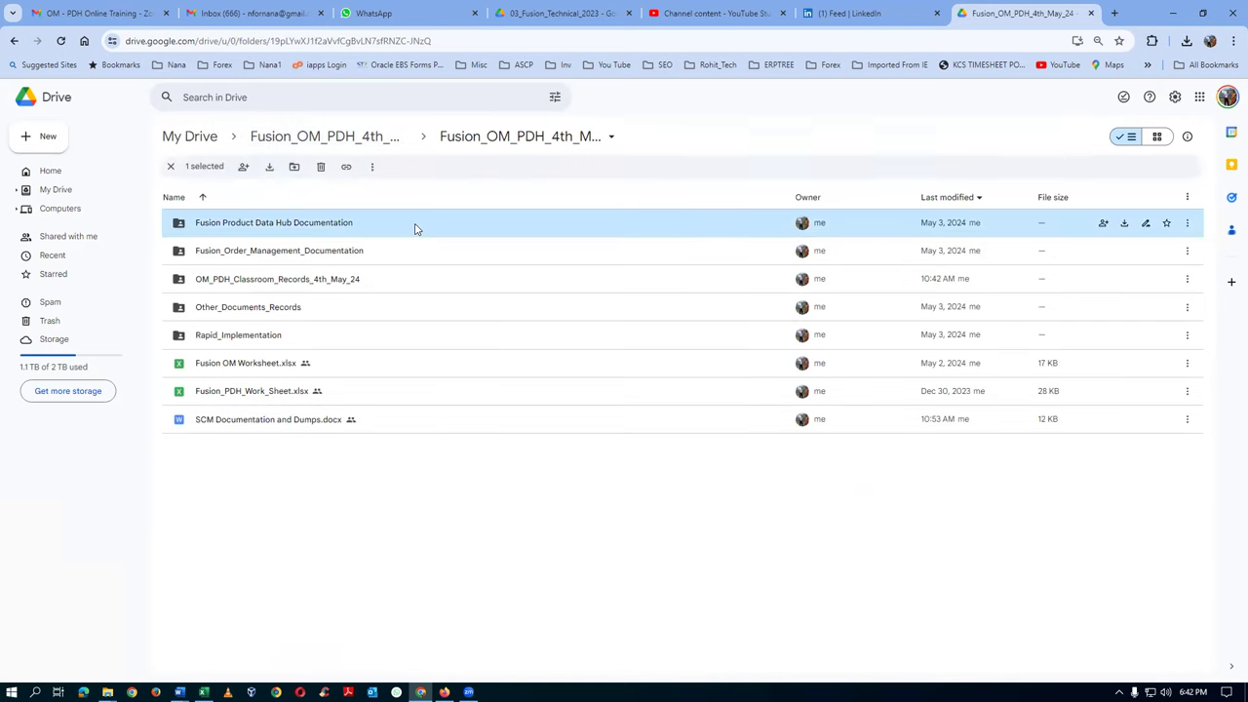
pyautogui.click(409, 250)
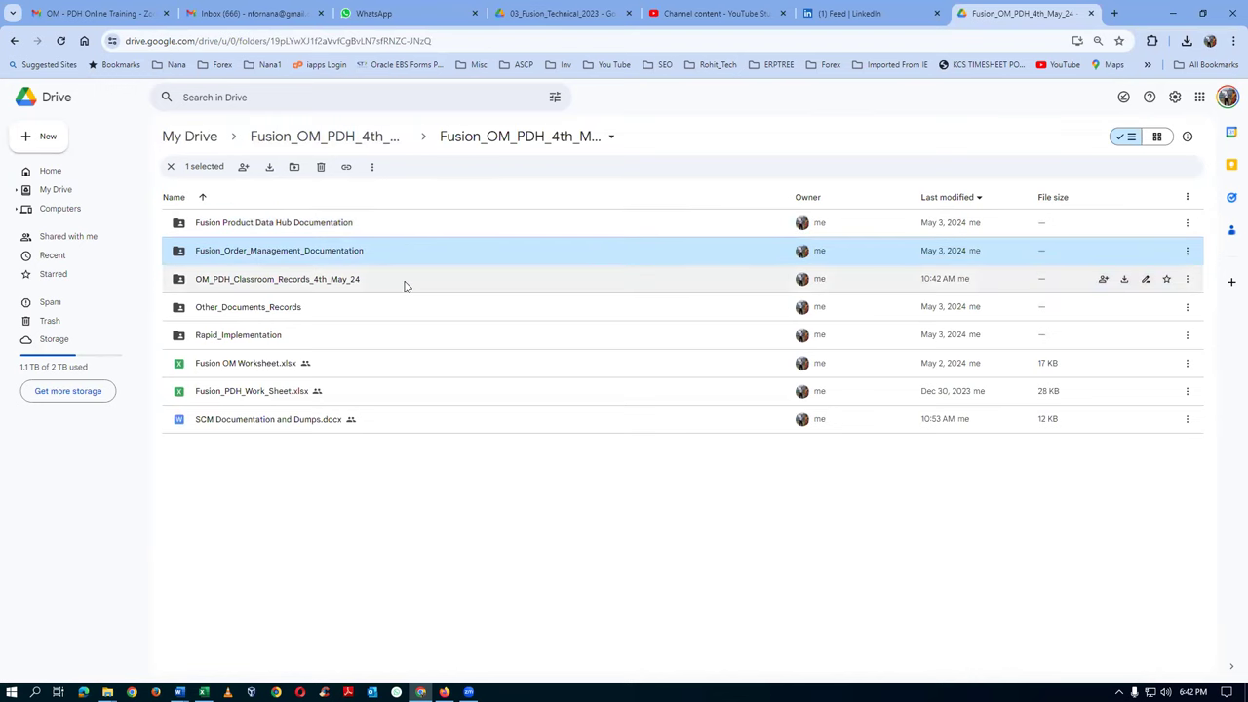
pyautogui.click(405, 284)
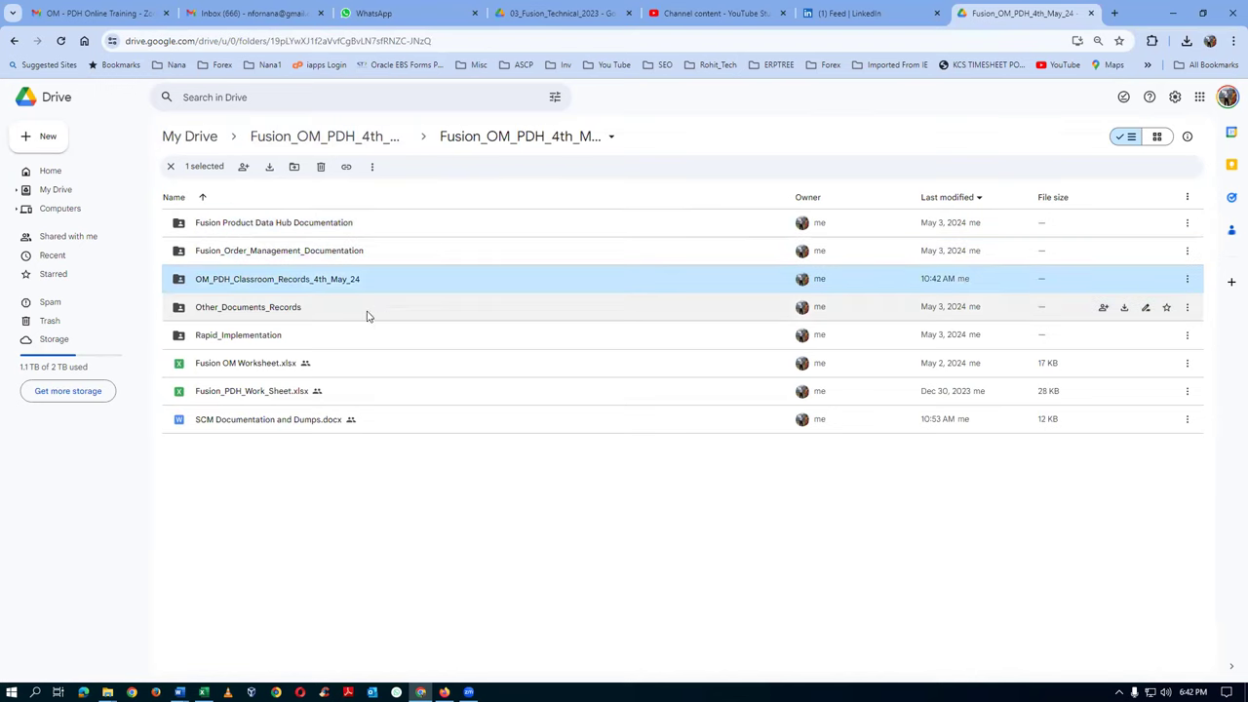
pyautogui.click(367, 314)
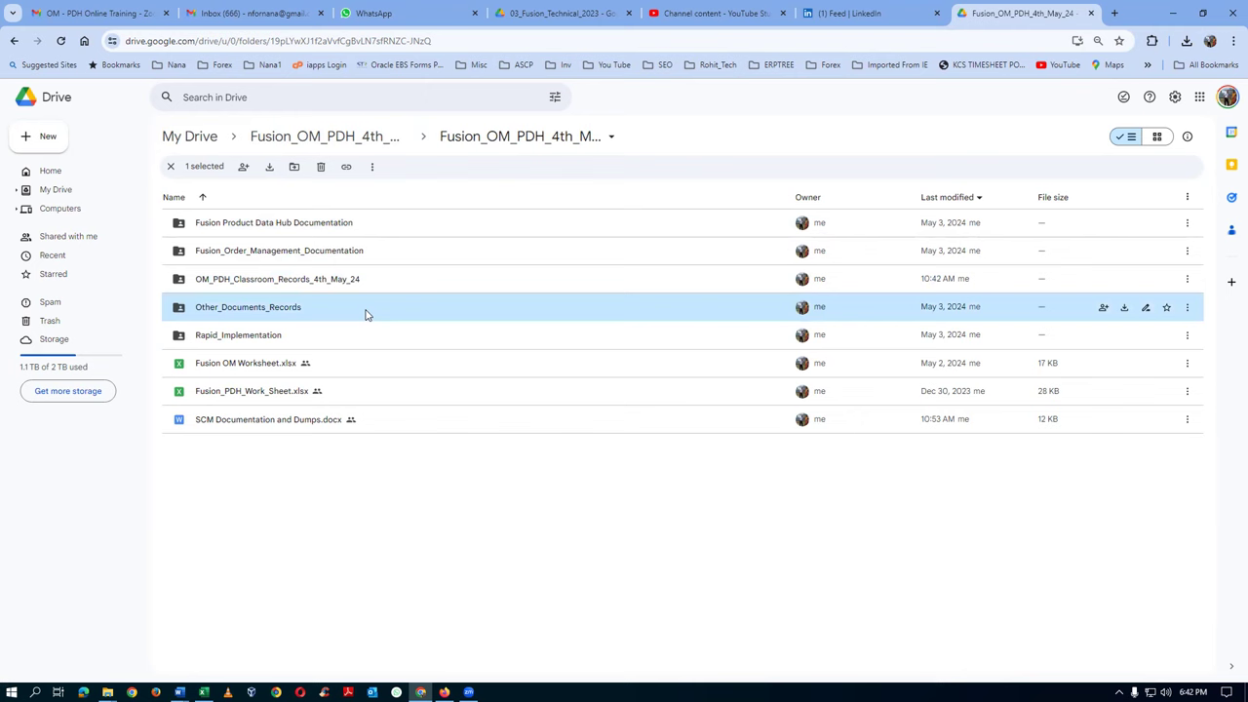
# Point out the two worksheets and SCM Documentation and Dumps.docx, and go back up through the subfolders to Fusion_Order_Management_Documentation
pyautogui.click(371, 364)
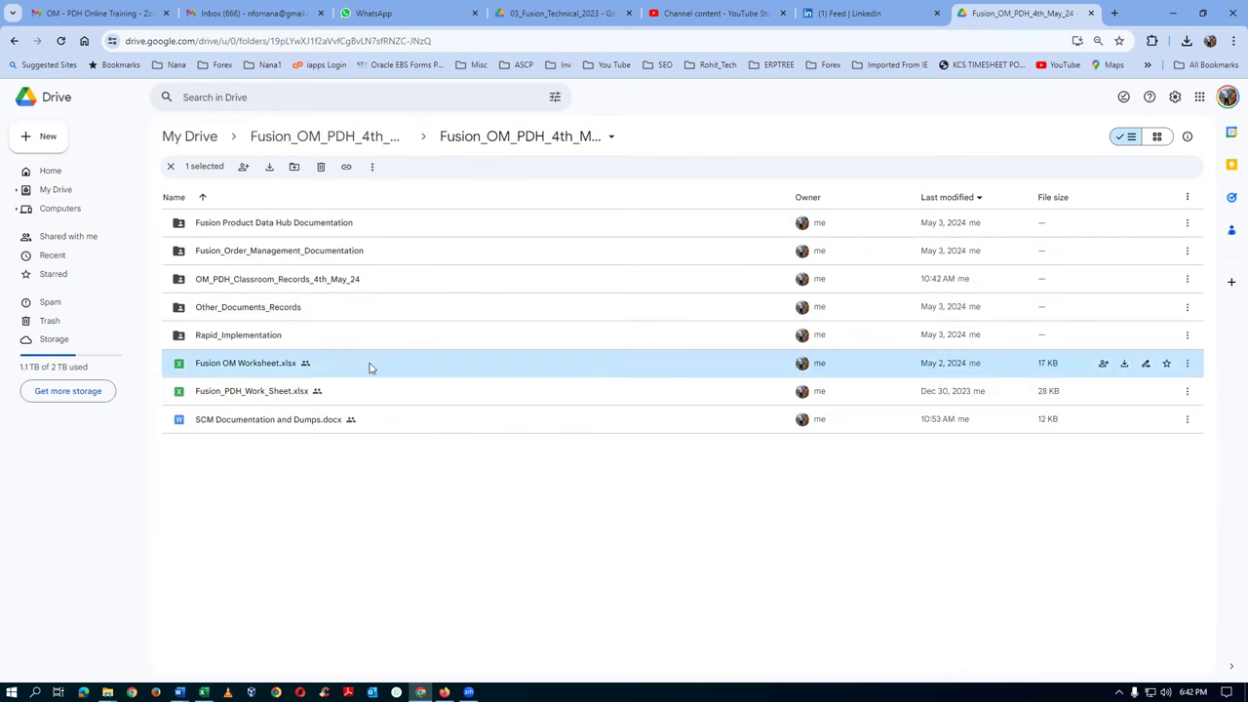
pyautogui.click(394, 395)
pyautogui.click(401, 419)
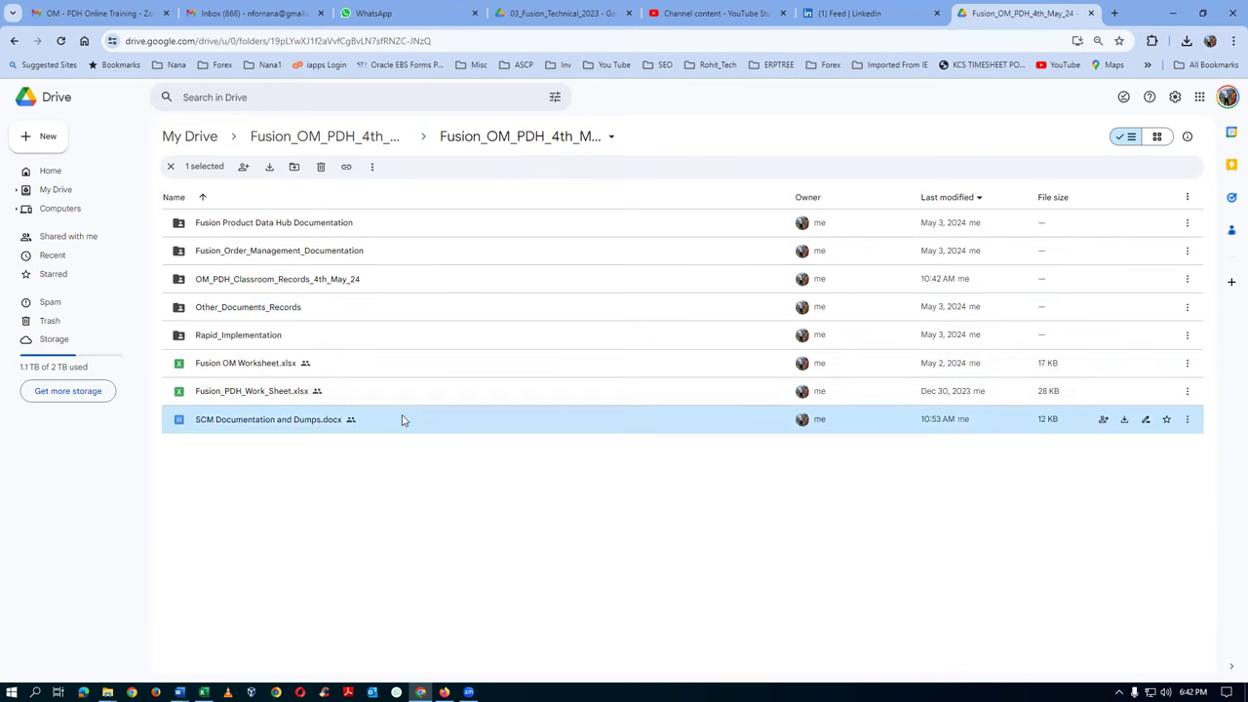
pyautogui.click(400, 394)
pyautogui.click(399, 363)
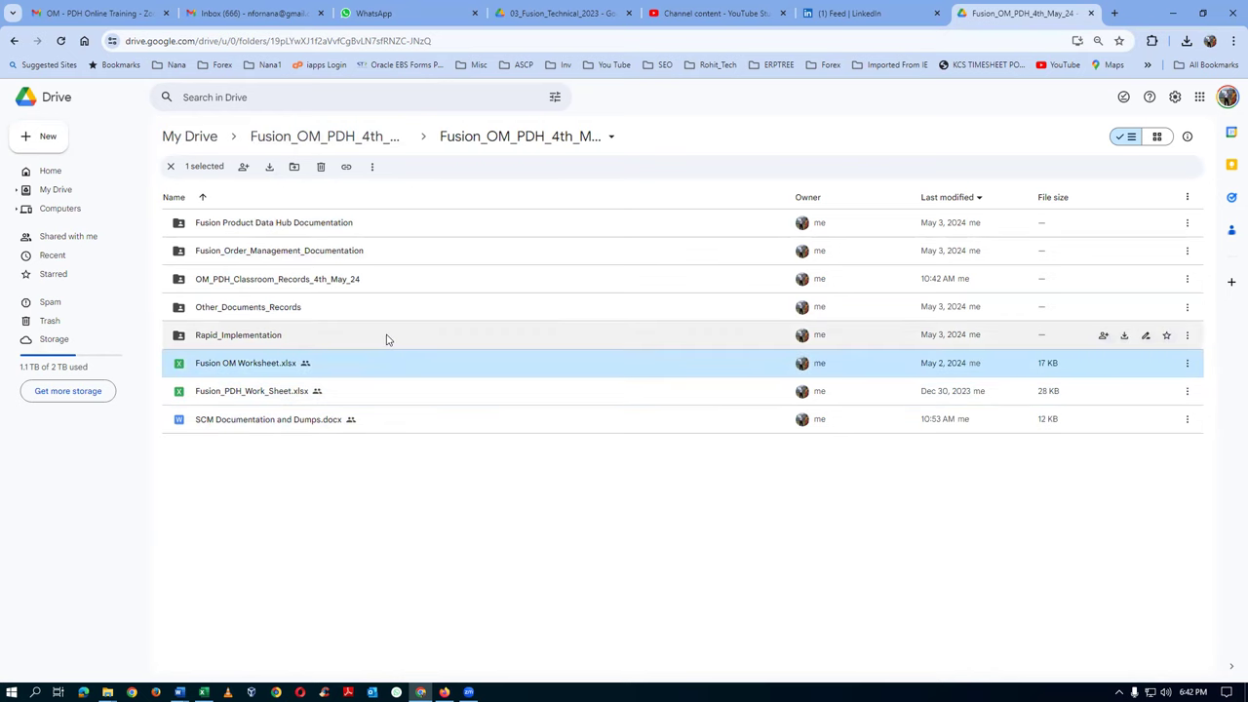
pyautogui.click(387, 335)
pyautogui.click(379, 309)
pyautogui.click(388, 279)
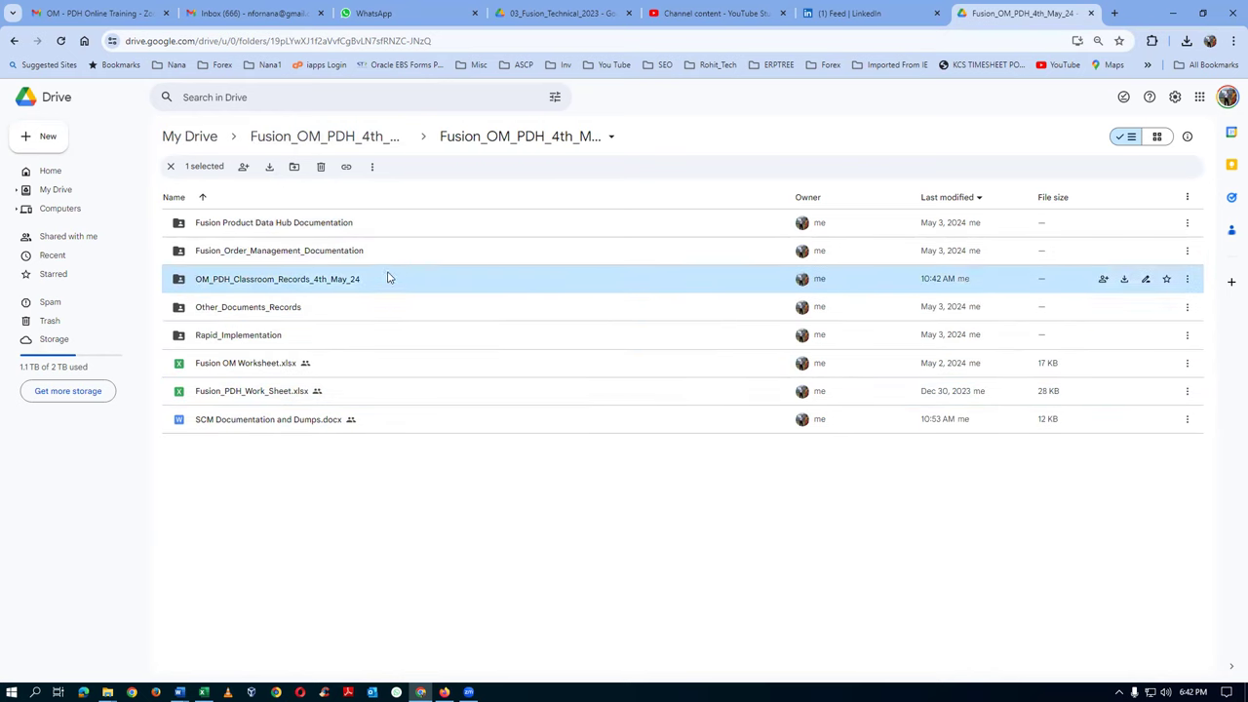
pyautogui.click(390, 256)
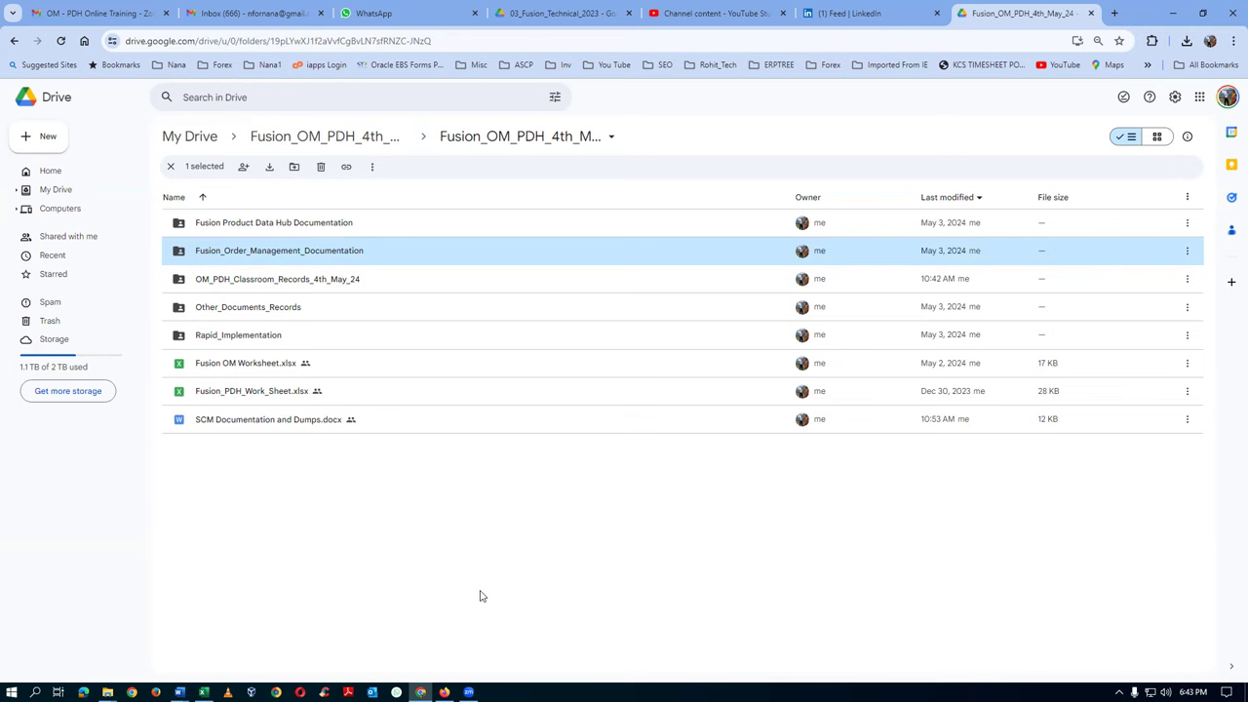
# Leave the nested Fusion_OM_PDH_4th_May_24 folders and return to the top level of My Drive
pyautogui.click(312, 144)
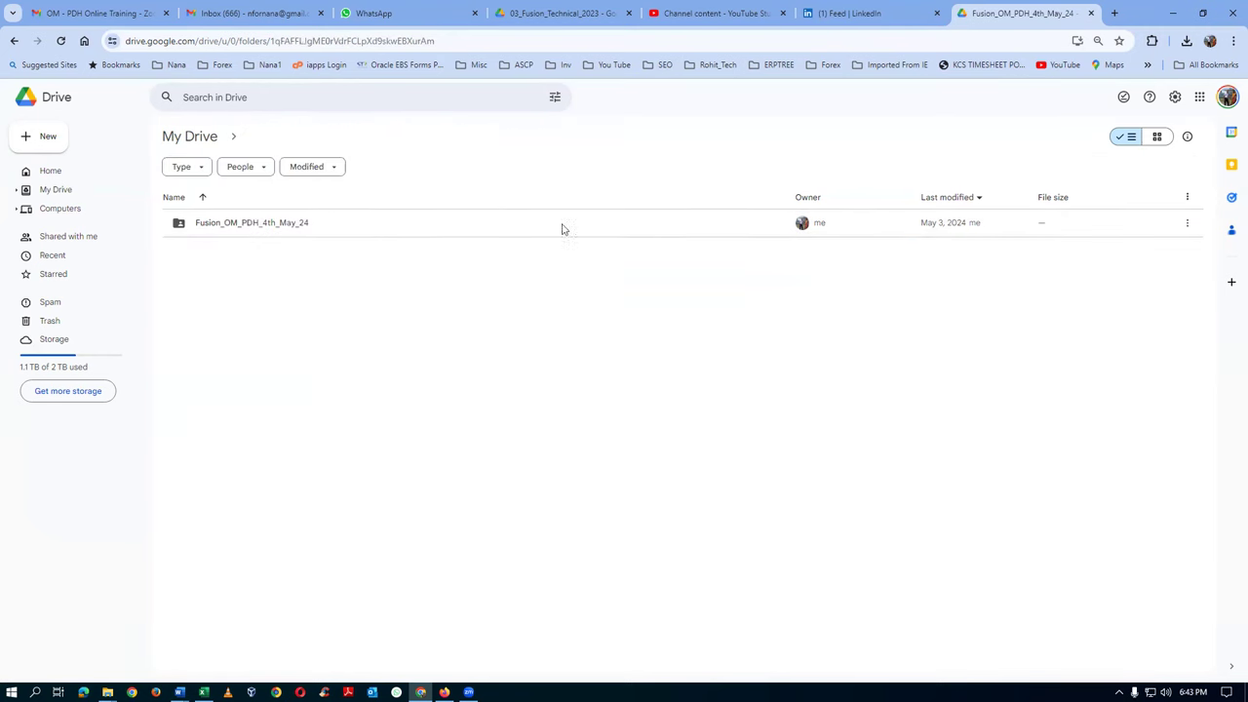
pyautogui.click(204, 140)
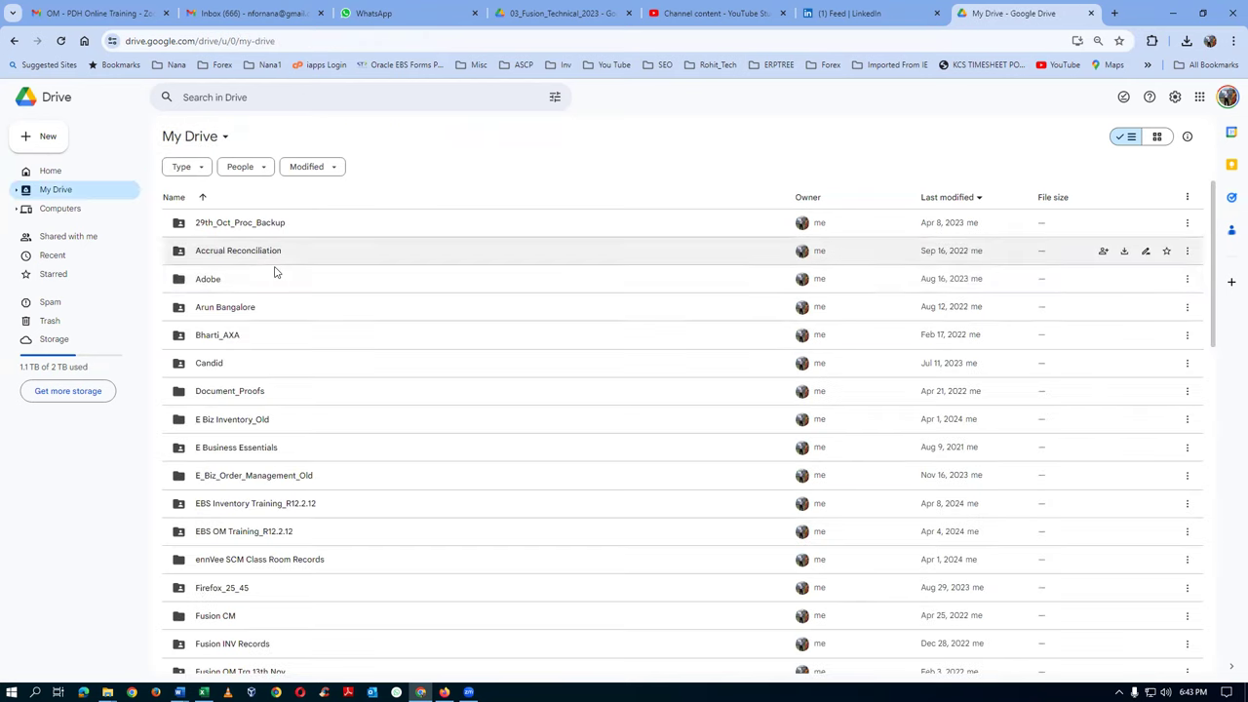